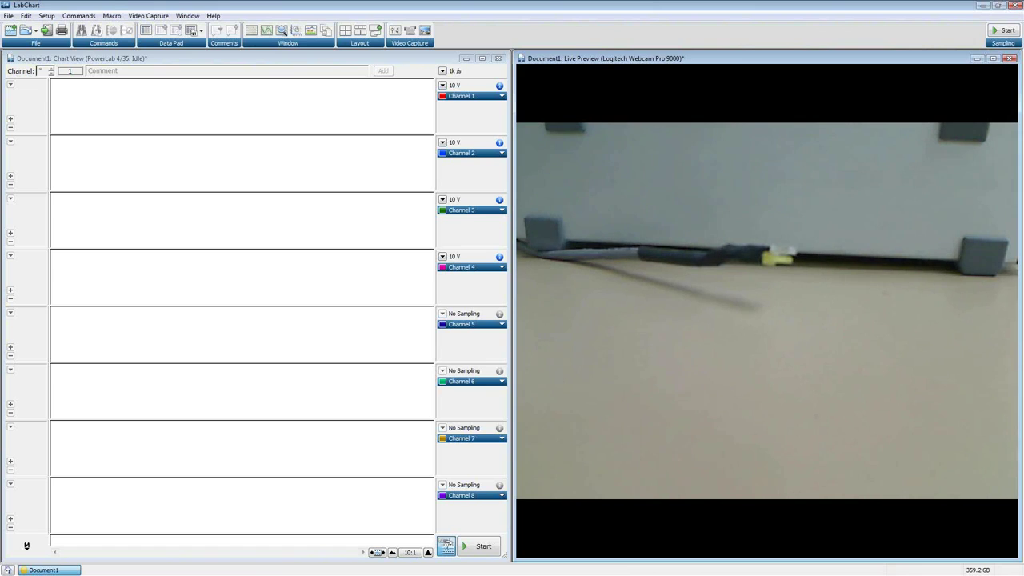
- Open the hardware manuals search and search the PDFs for "35 series"
click(211, 16)
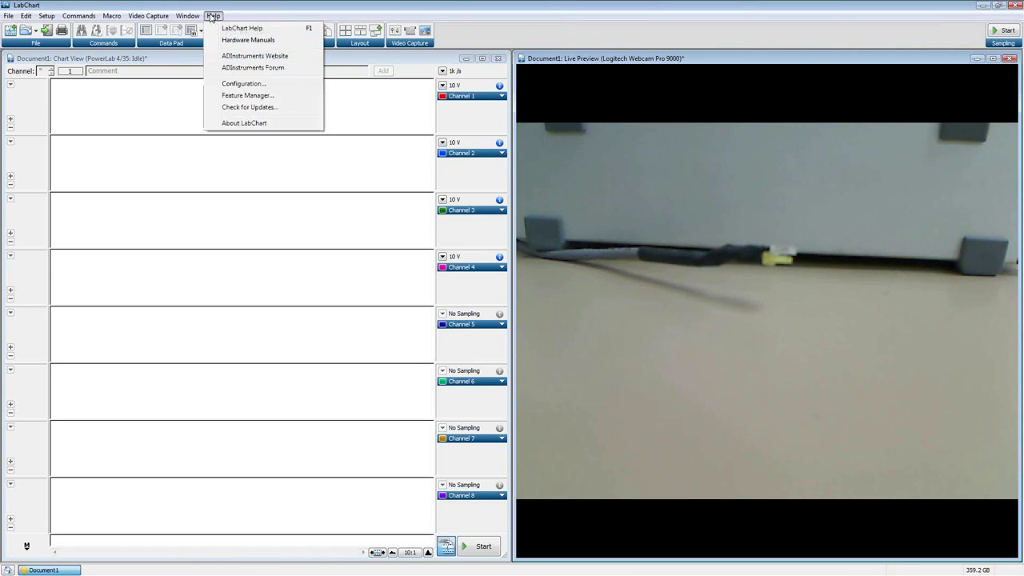
click(245, 11)
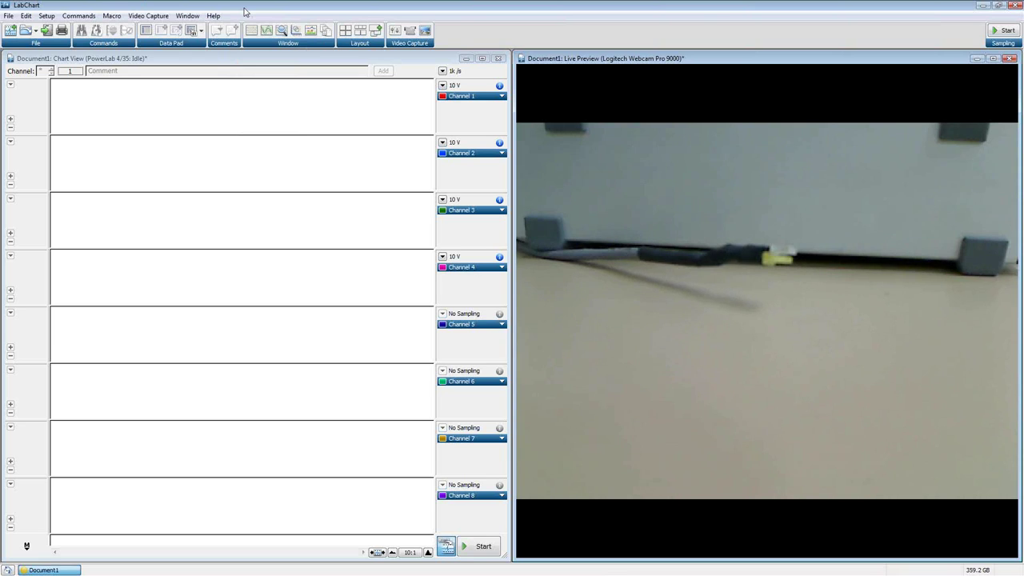
click(214, 18)
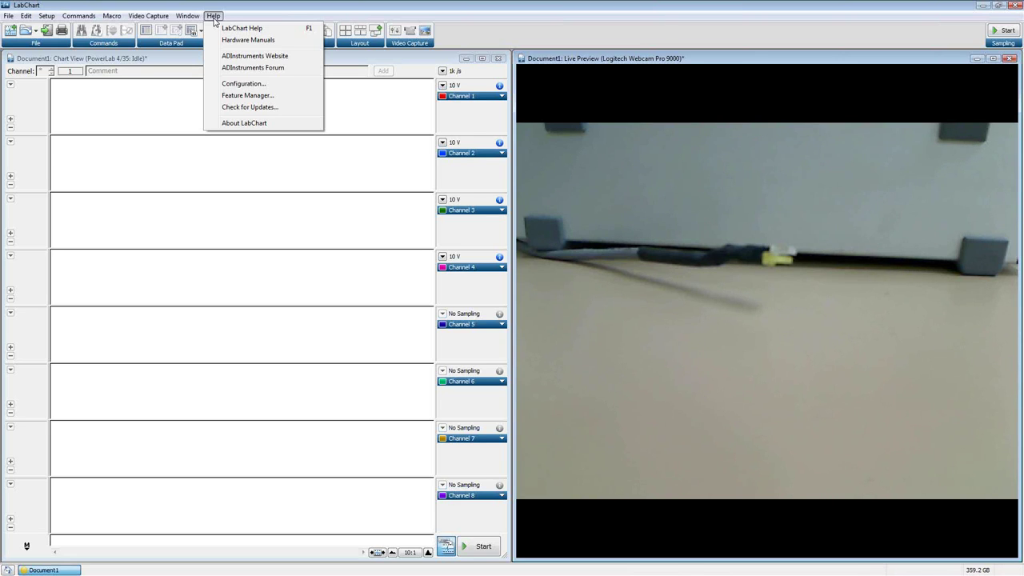
click(293, 45)
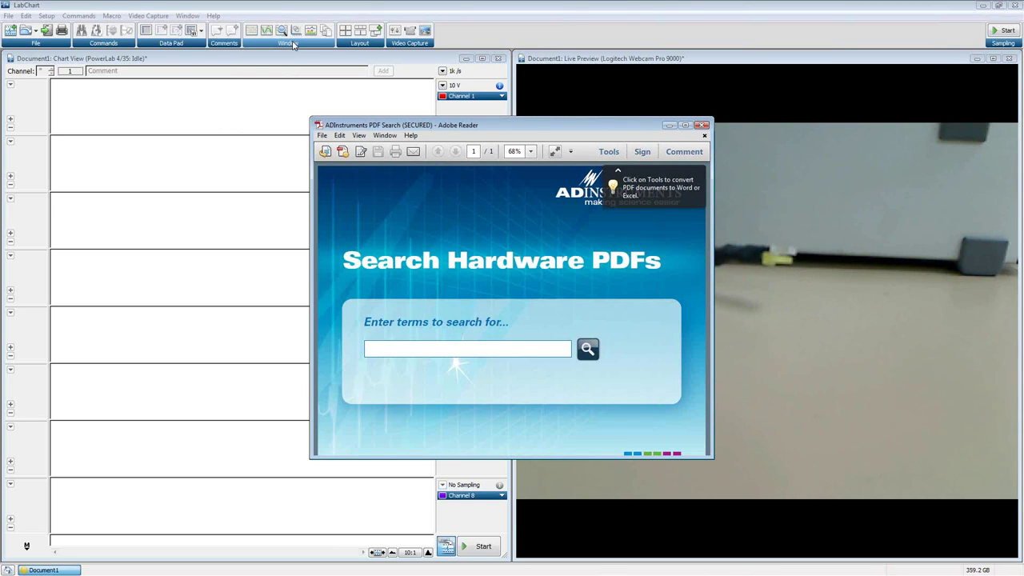
text(35 series)
click(587, 352)
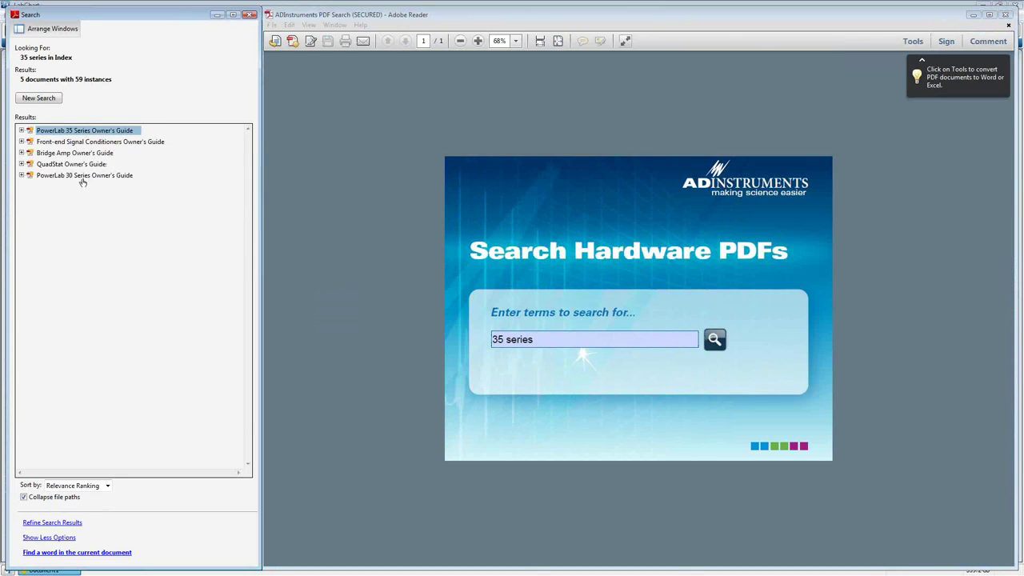
- Open the PowerLab 35 Series Owner's Guide from the search results, close the results window and maximize the guide
click(92, 133)
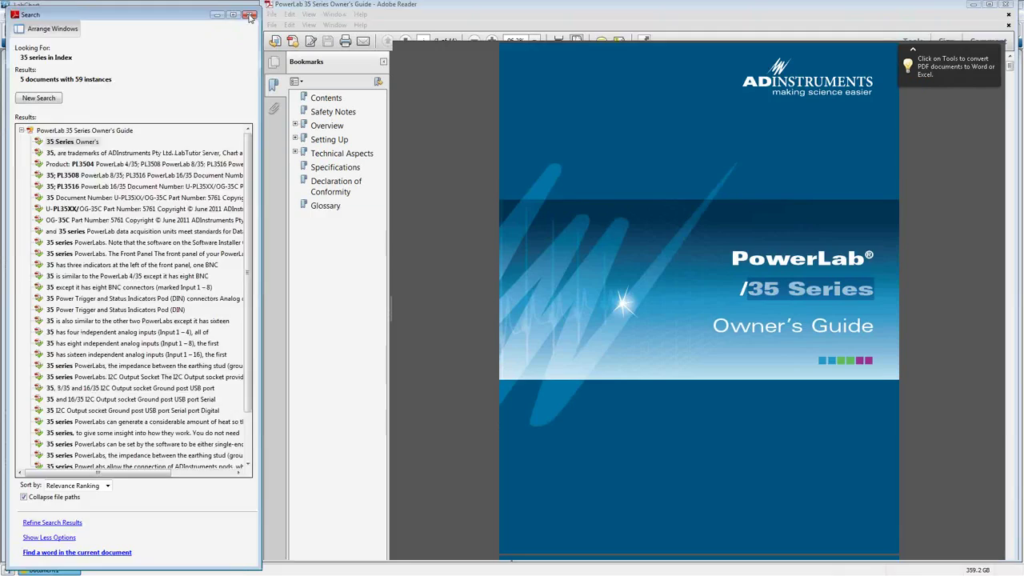
click(250, 16)
click(989, 6)
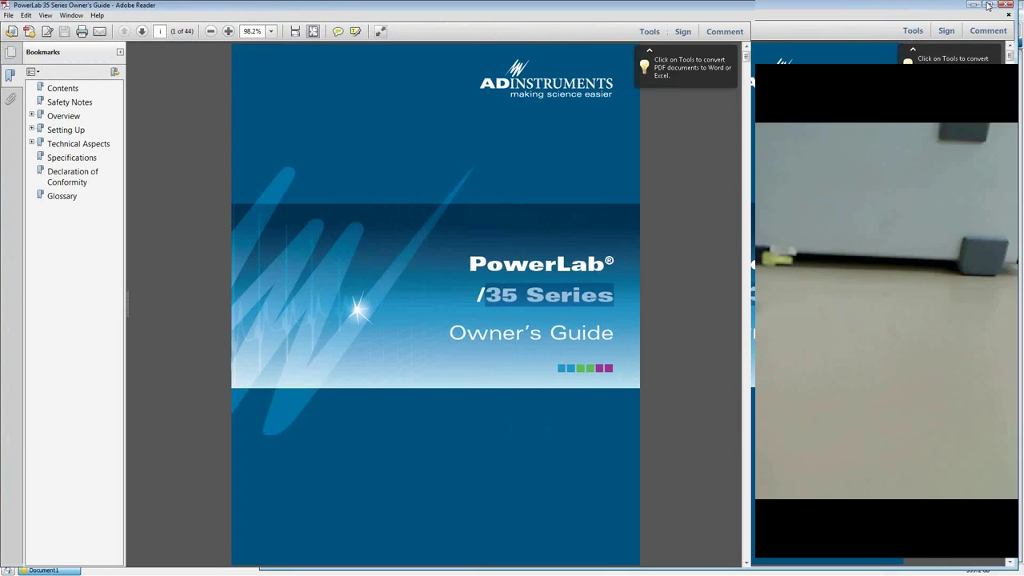
- Locate the Digital Input and Output Sockets section before the Specifications appendix, on page 29, and enlarge it to 150%
click(88, 158)
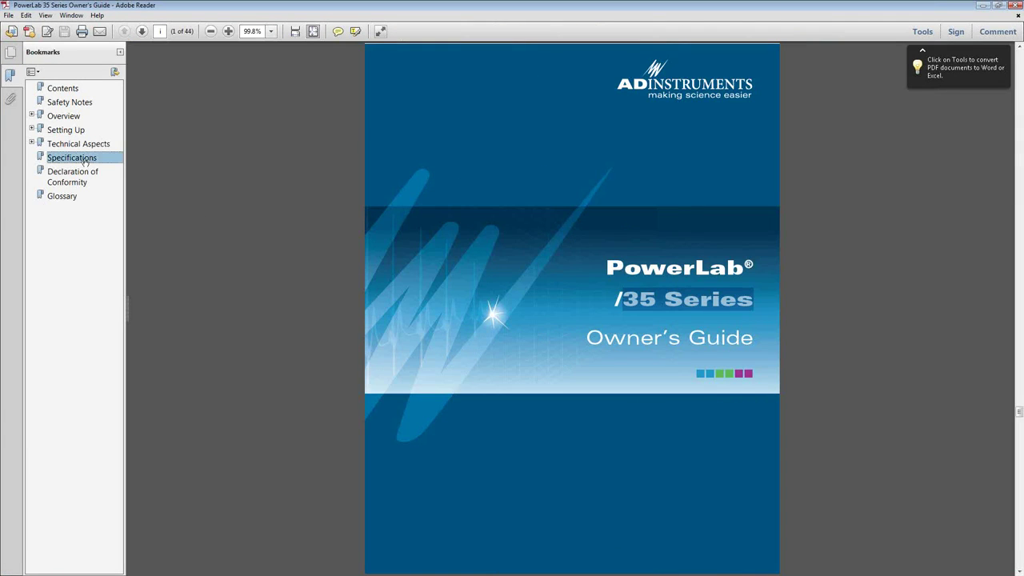
scroll(384, 155, up, 2)
scroll(386, 157, up, 4)
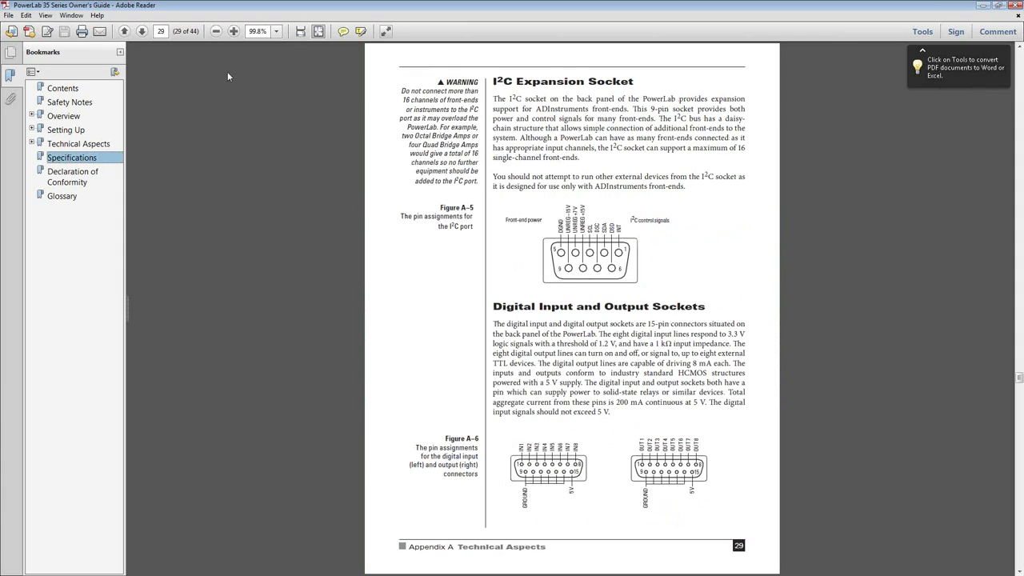
click(234, 31)
click(233, 31)
scroll(315, 118, down, 3)
scroll(315, 119, down, 4)
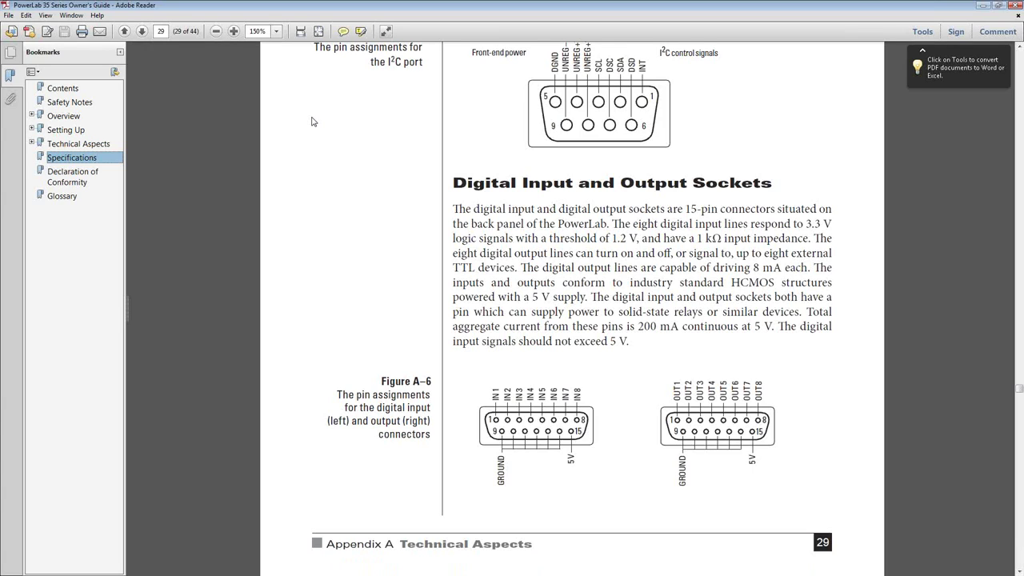
- Go through the guide's Overview chapter to the PowerLab back panel diagram on page 17
click(69, 122)
scroll(490, 233, down, 15)
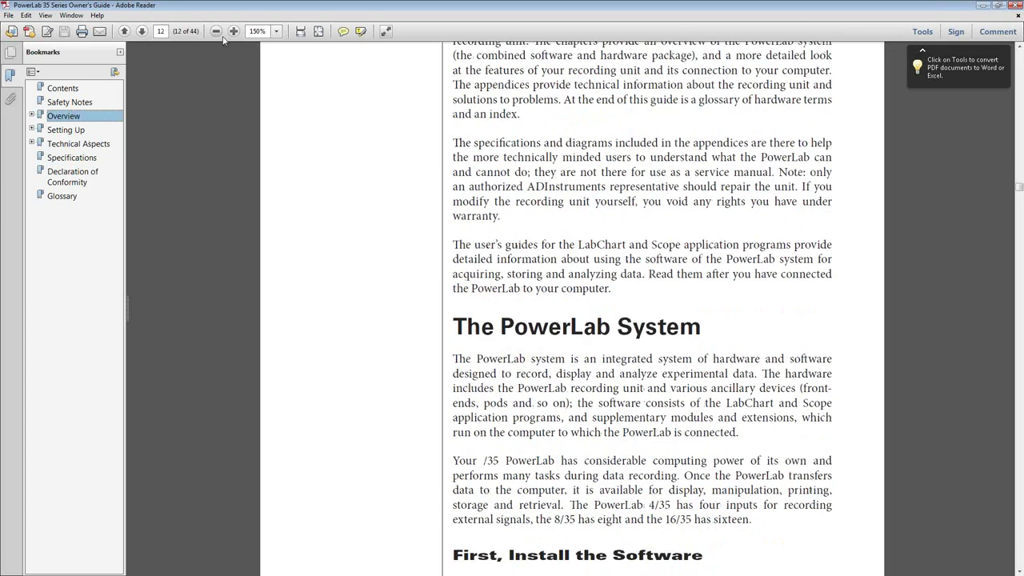
click(143, 32)
click(143, 32)
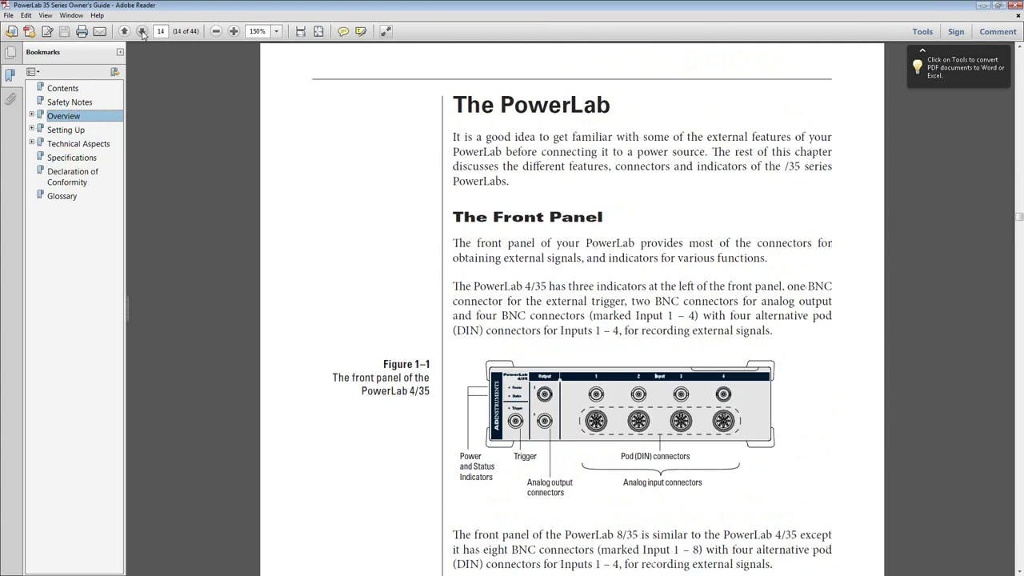
click(143, 32)
scroll(342, 219, down, 3)
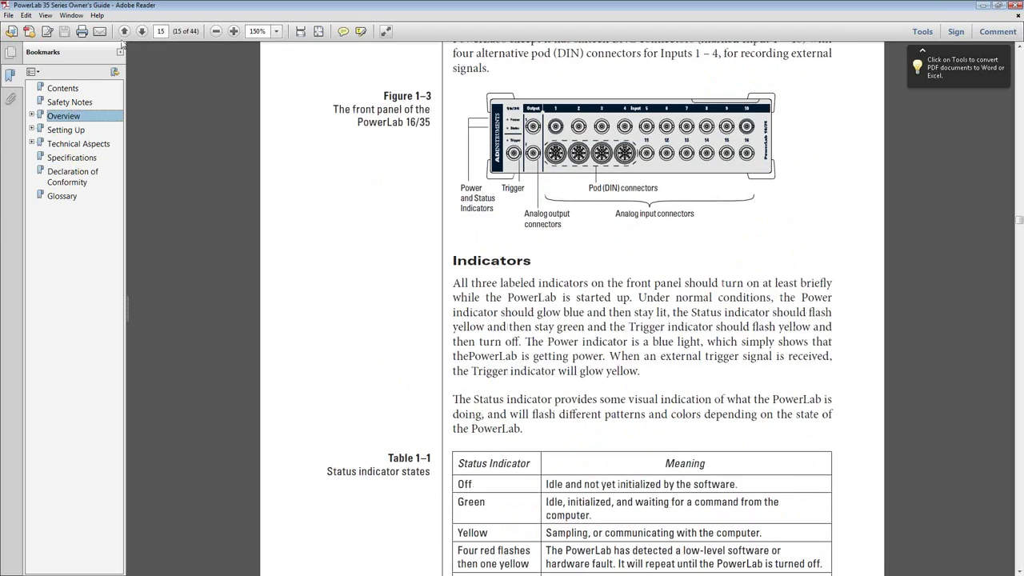
click(141, 32)
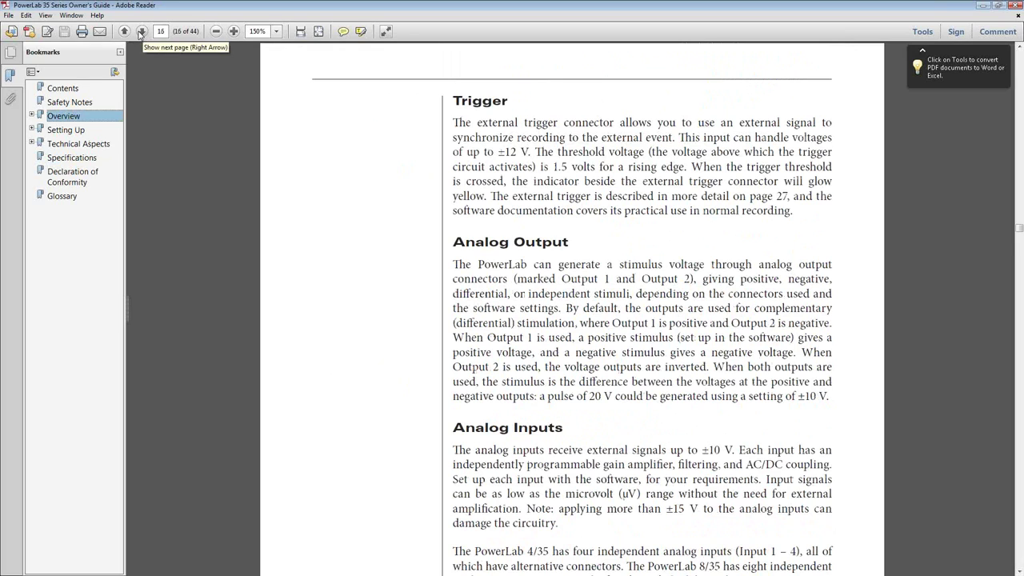
click(140, 32)
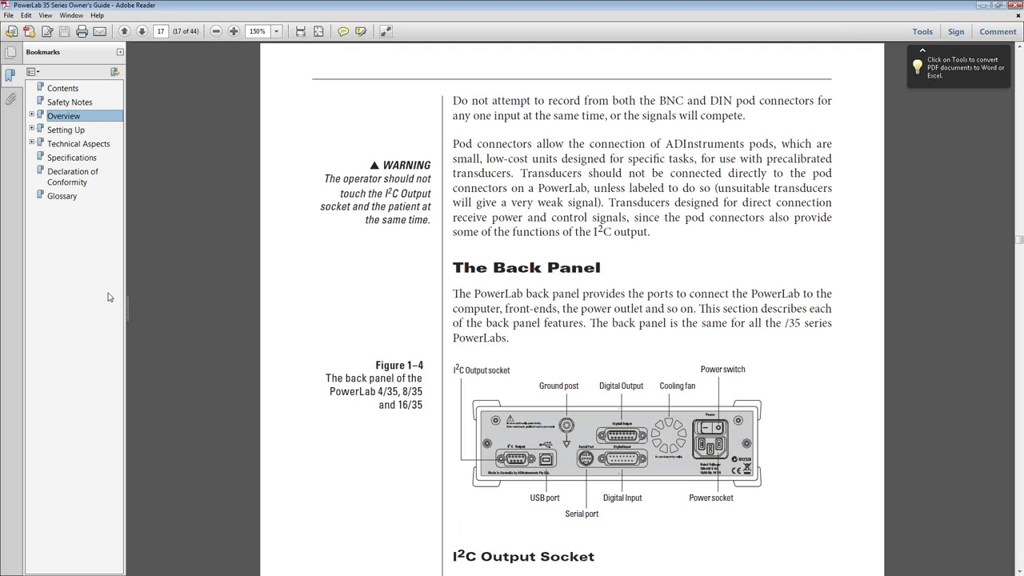
- Go through the guide's Technical Aspects appendix to the socket descriptions on page 29
click(79, 159)
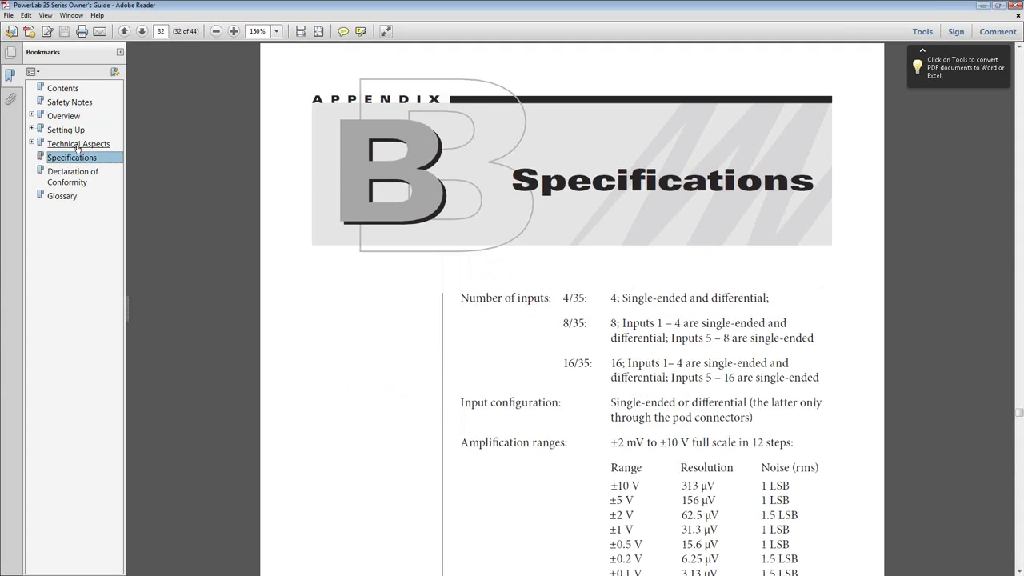
click(77, 146)
scroll(77, 143, down, 2)
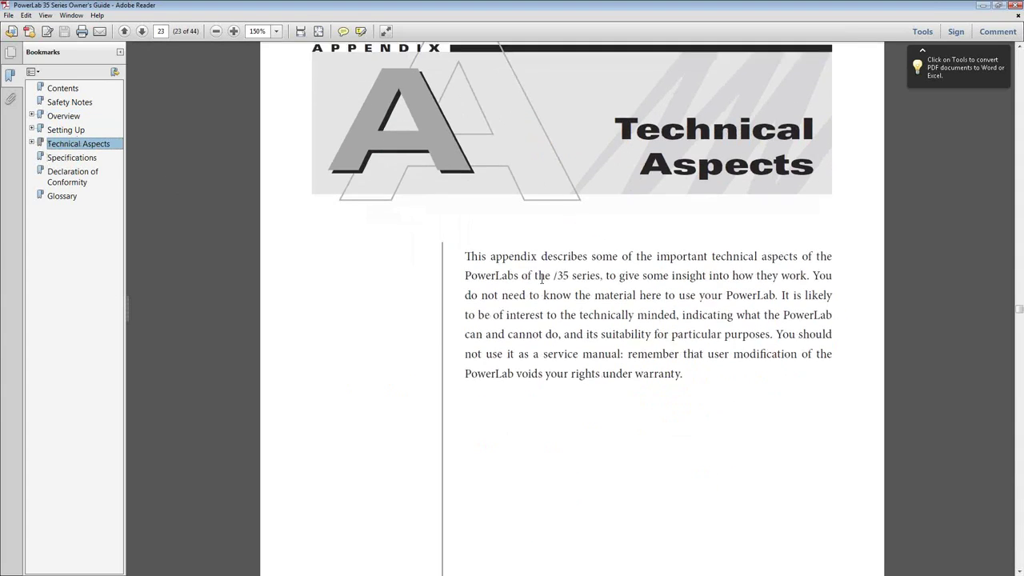
click(141, 31)
click(141, 31)
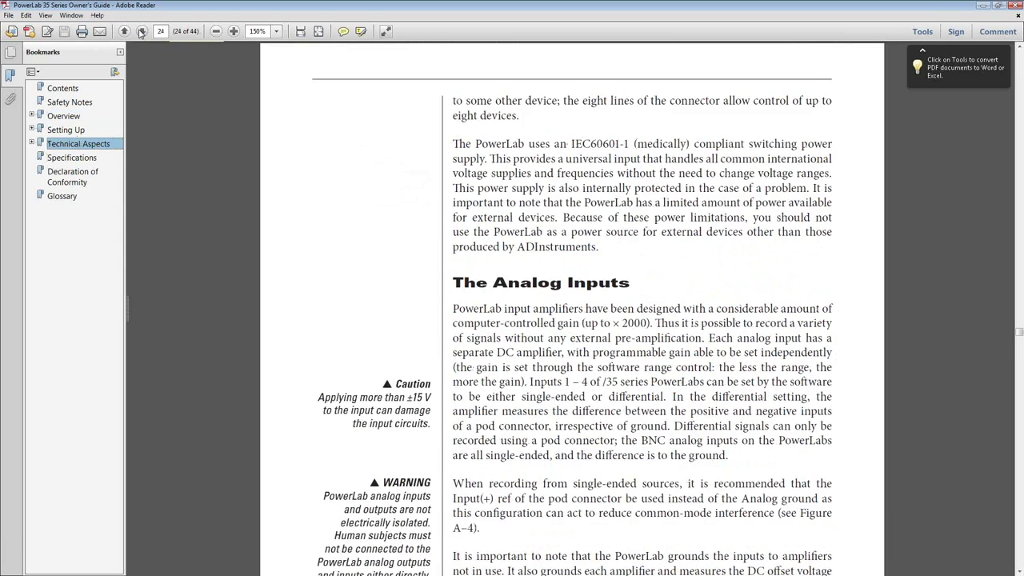
click(141, 31)
click(141, 31)
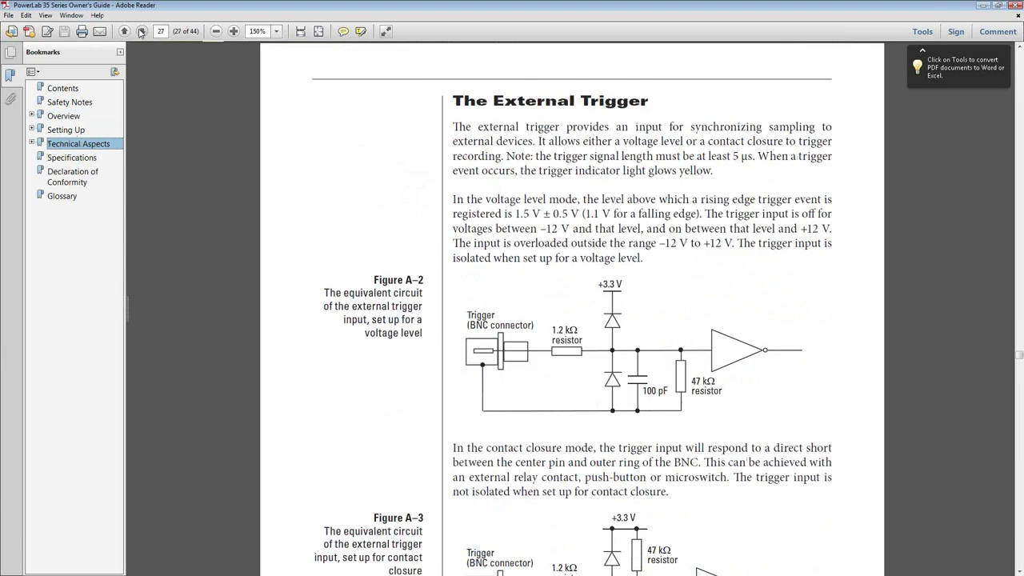
click(140, 31)
click(141, 31)
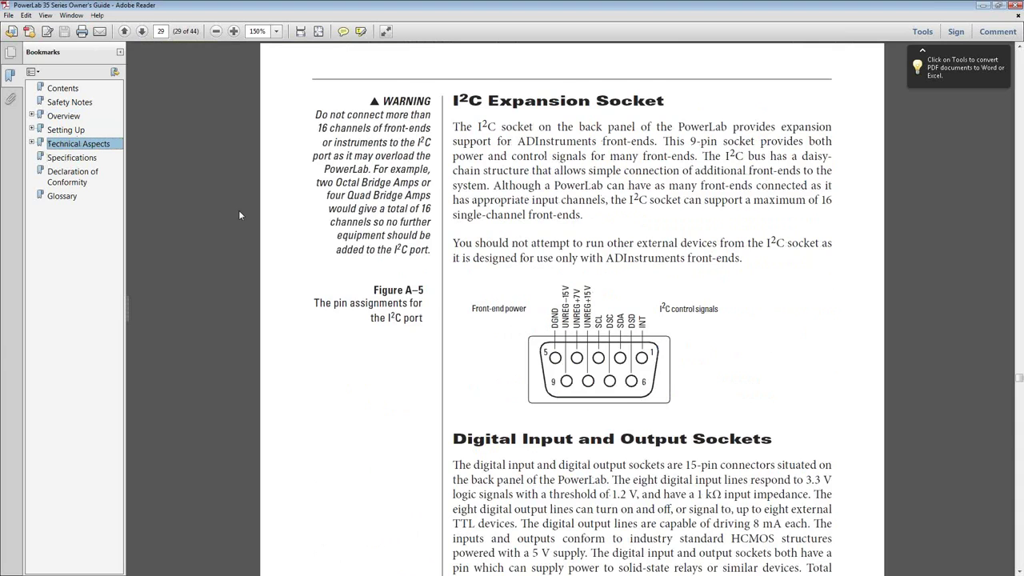
- Examine the digital input and output socket limits and pin assignments, and close both the owner's guide and the PDF search
scroll(465, 330, down, 3)
scroll(464, 329, down, 2)
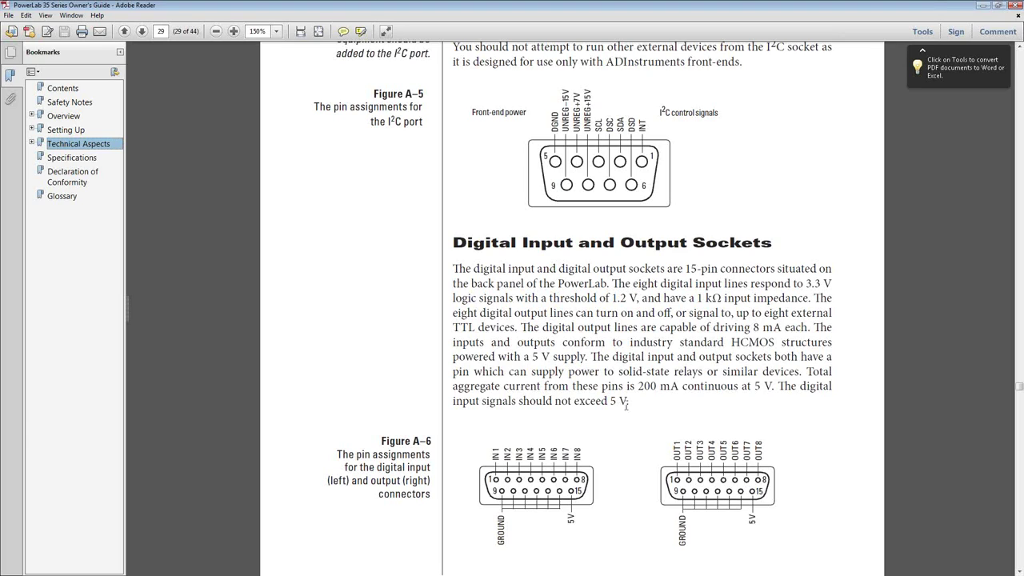
scroll(515, 518, down, 1)
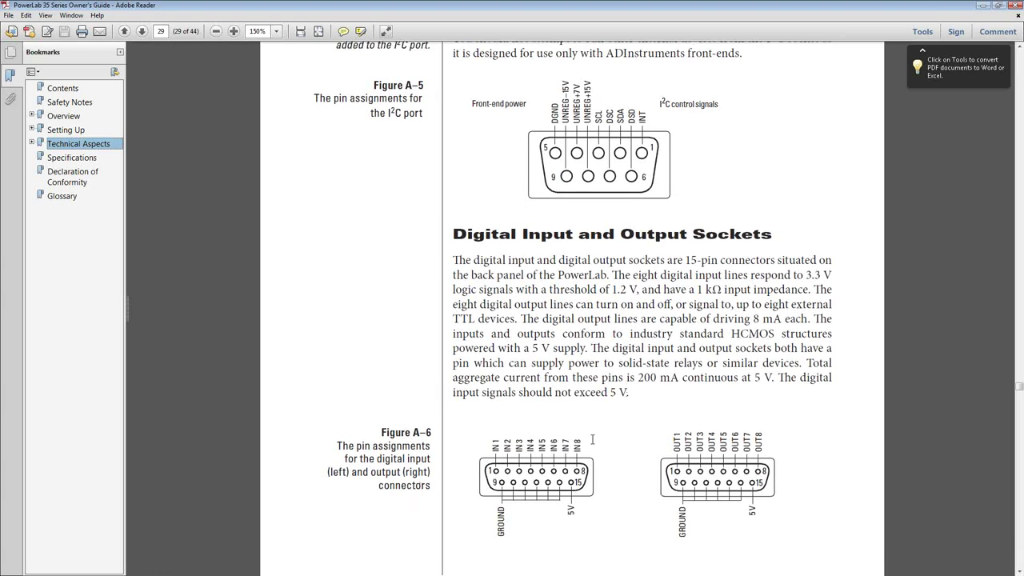
scroll(837, 267, down, 1)
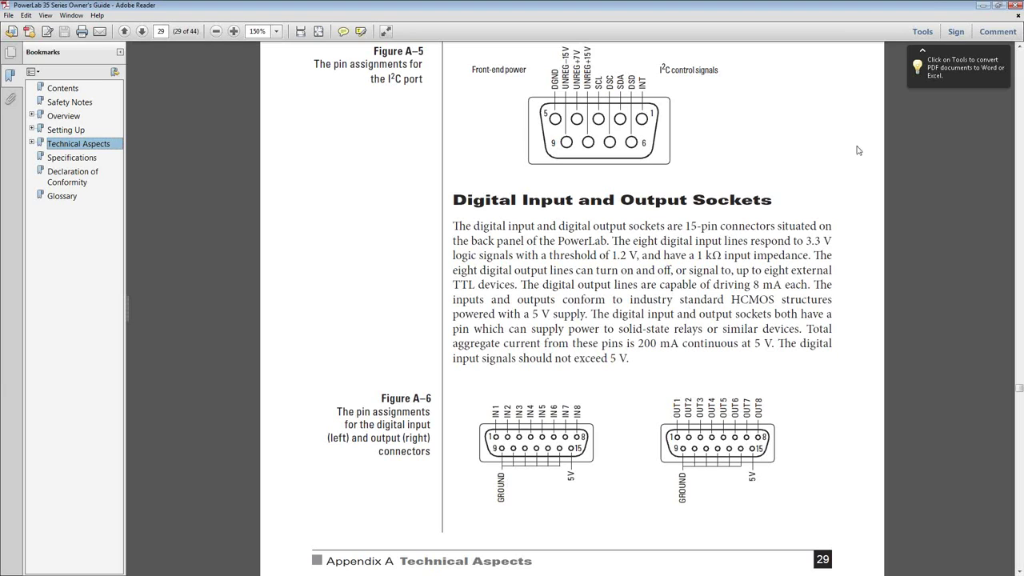
click(1014, 4)
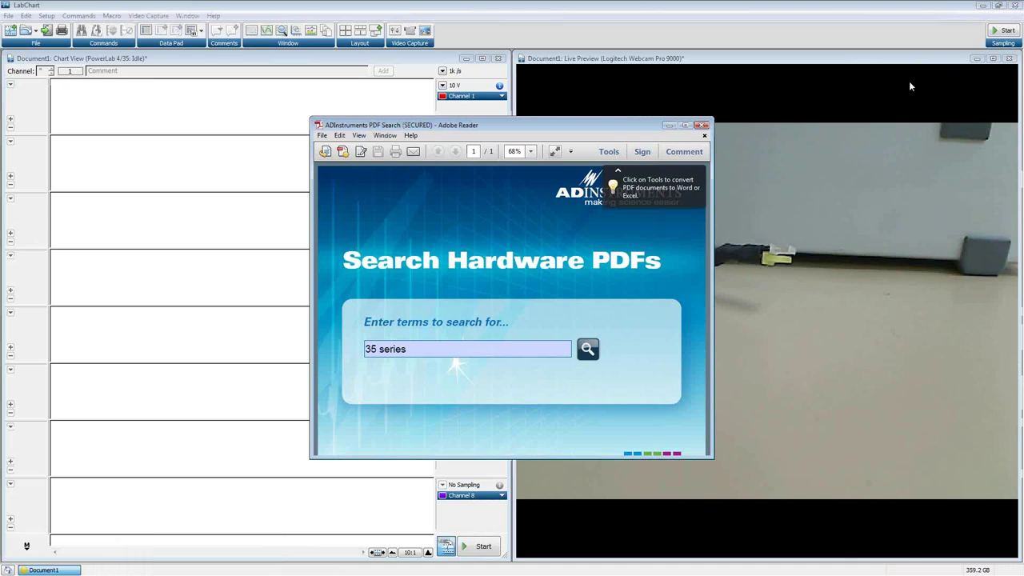
click(702, 125)
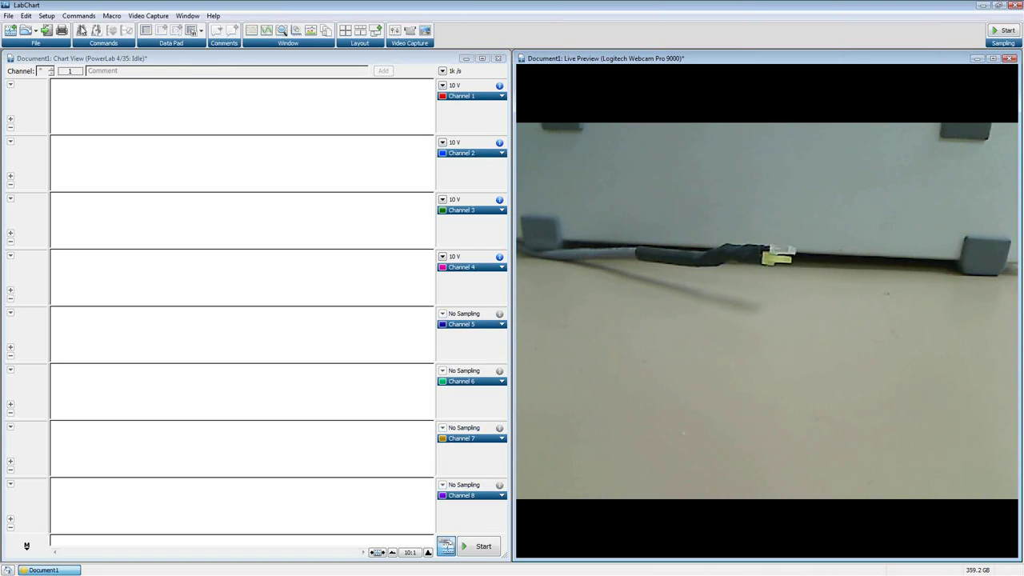
- Open the Digital Output Configuration dialog, move it clear of the live video preview and enlarge it
click(48, 16)
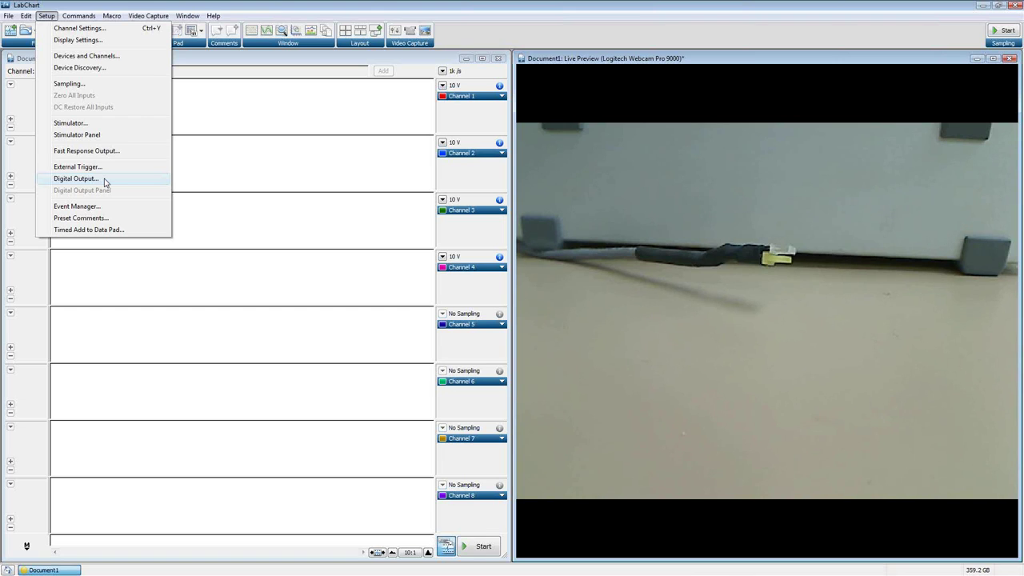
click(224, 36)
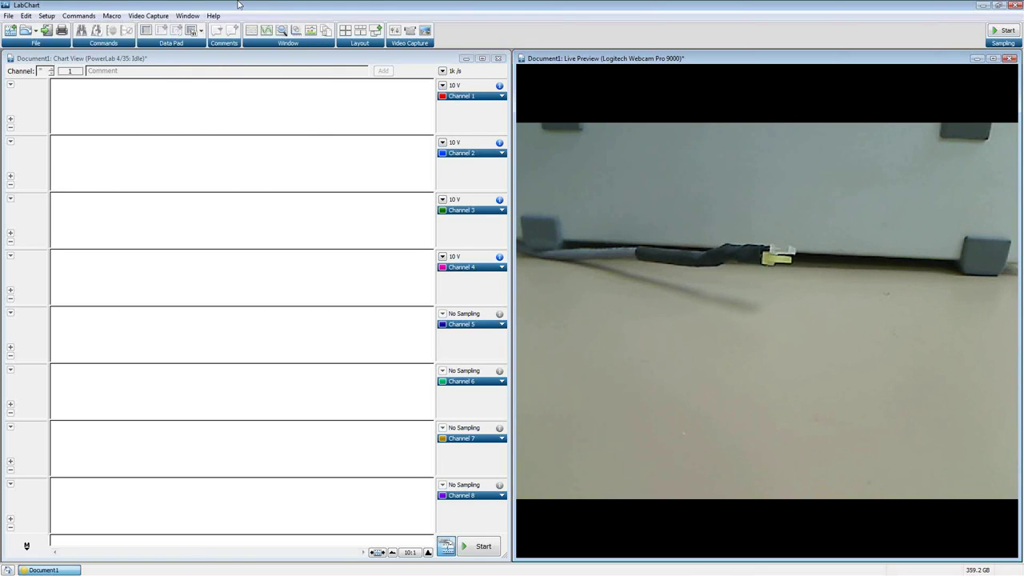
click(48, 18)
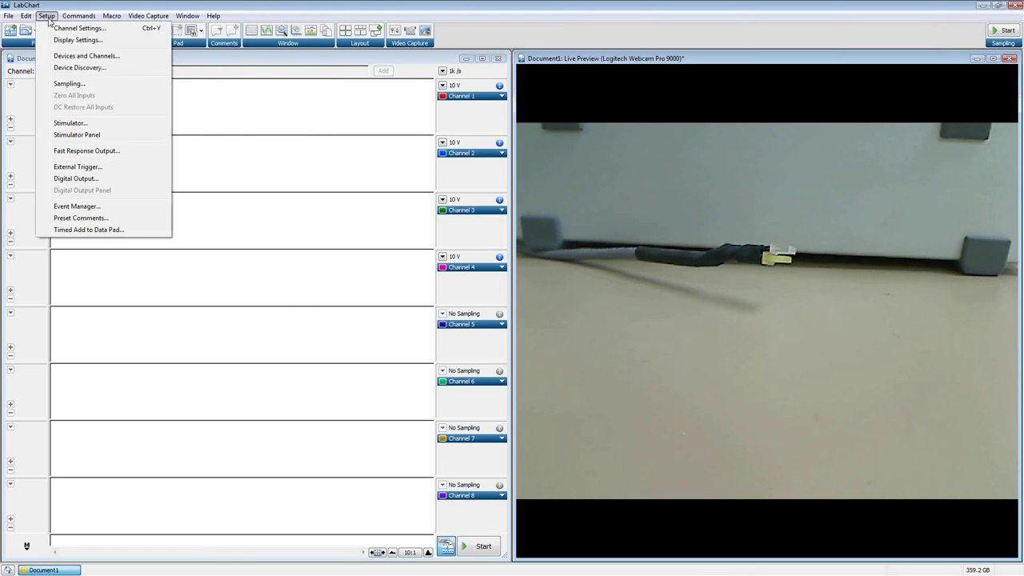
click(89, 182)
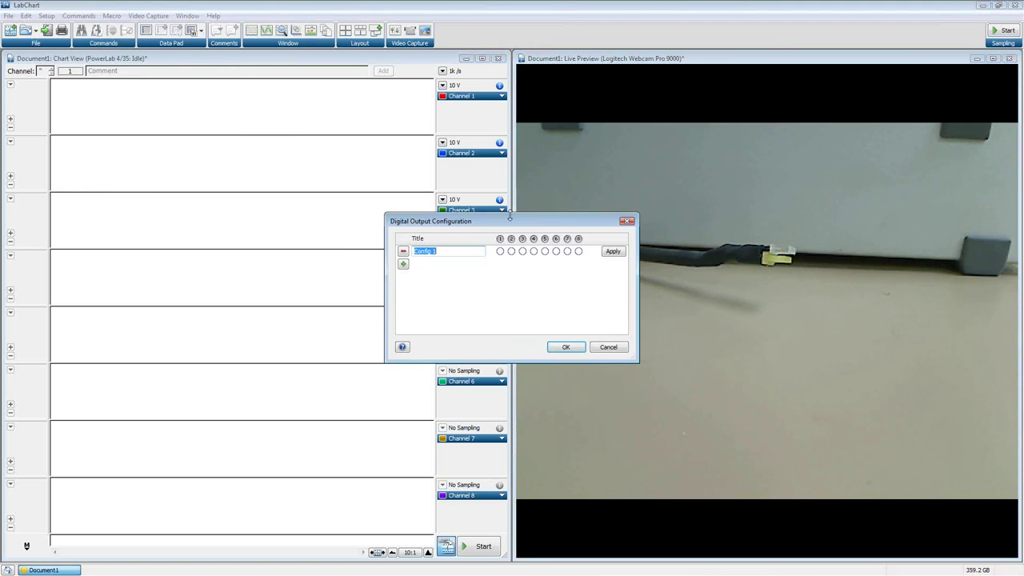
drag(517, 222, 270, 113)
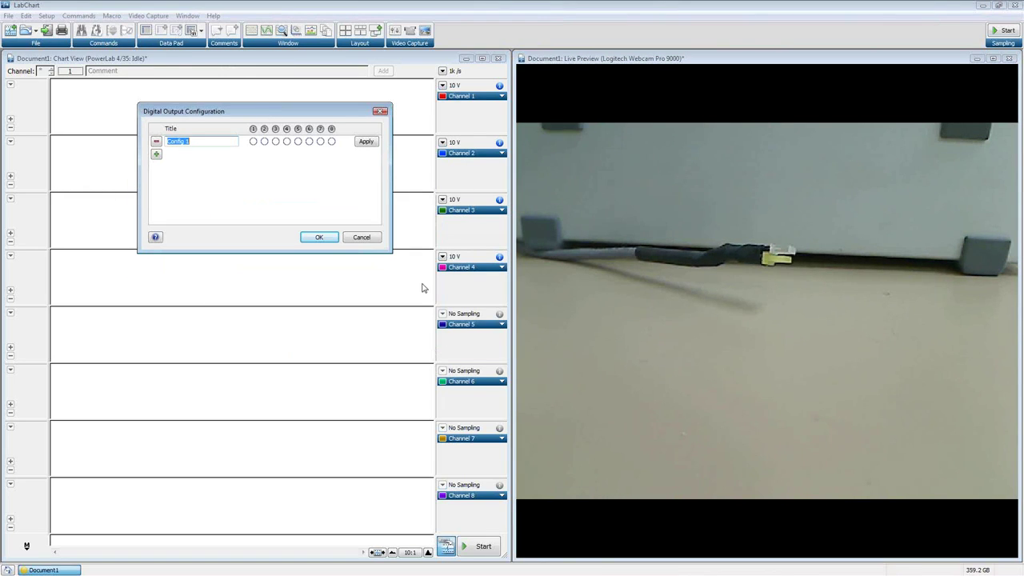
drag(390, 251, 507, 339)
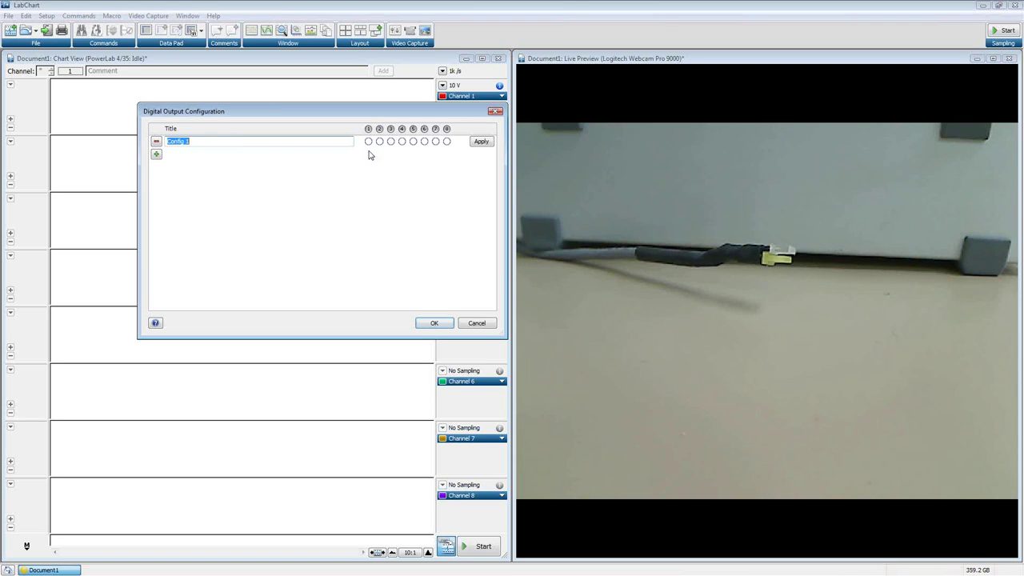
- Set Config 1 to switch digital output 1 on and outputs 2 and 3 off
key(Tab)
key(space)
click(379, 142)
click(379, 141)
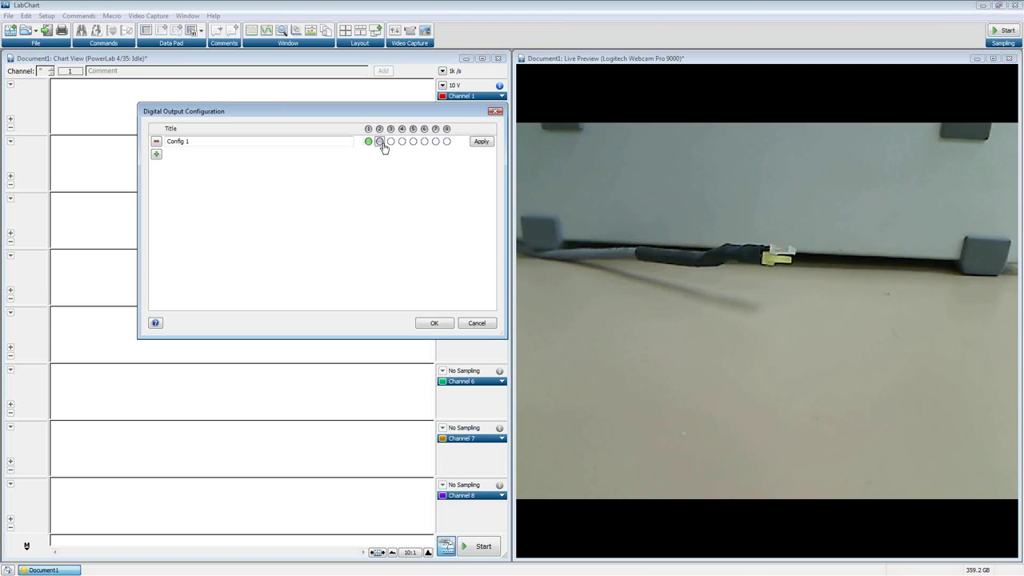
click(381, 143)
click(391, 142)
- Add Config 2 with digital output 2 on and outputs 1 and 3 off
click(156, 154)
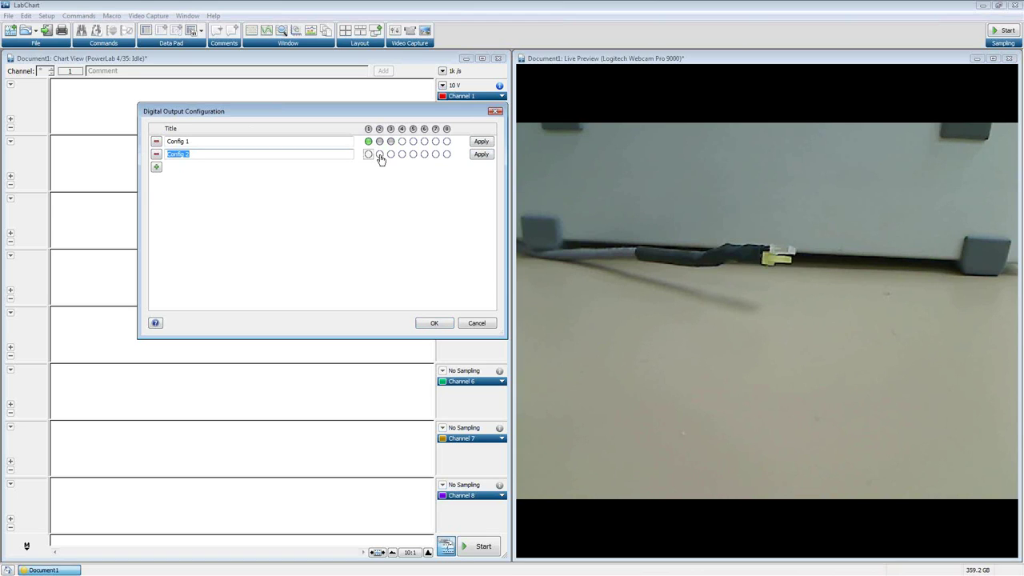
click(379, 154)
click(390, 155)
- Add Config 3 with digital outputs 1, 2 and 3 all off
click(156, 168)
click(368, 167)
click(379, 168)
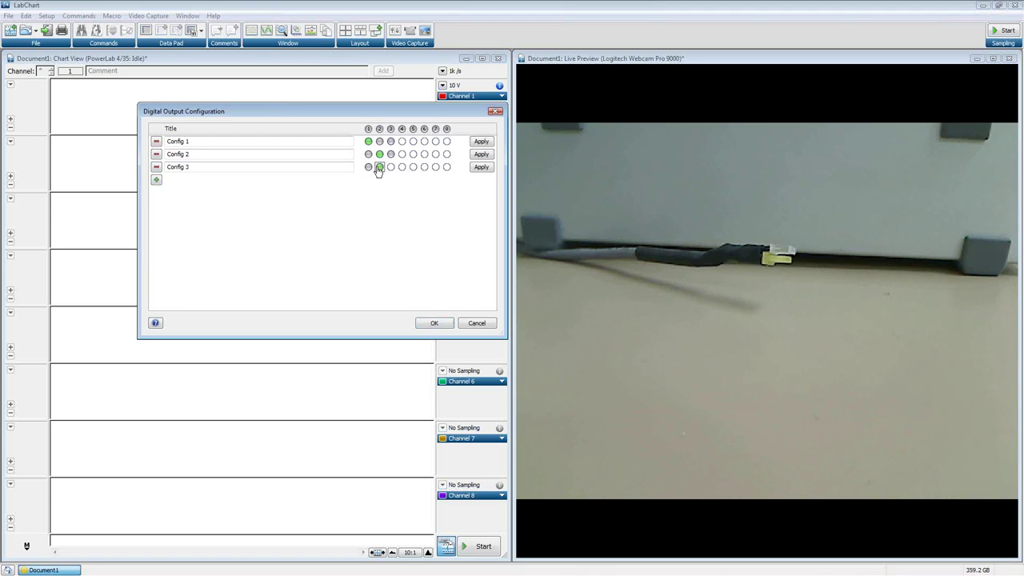
click(390, 168)
- Add a fourth configuration and switch digital output 3 on in Config 3
click(157, 180)
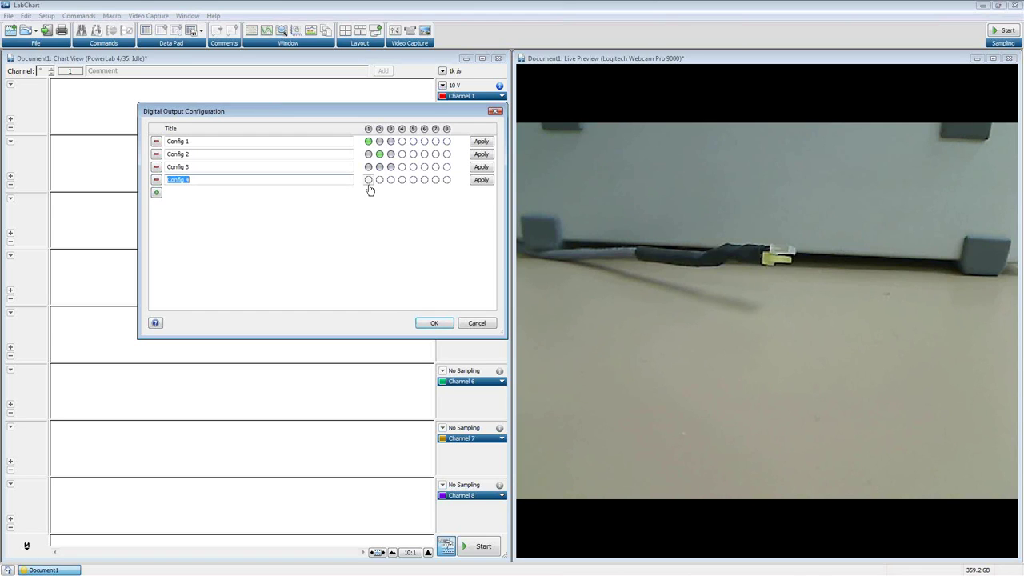
click(391, 169)
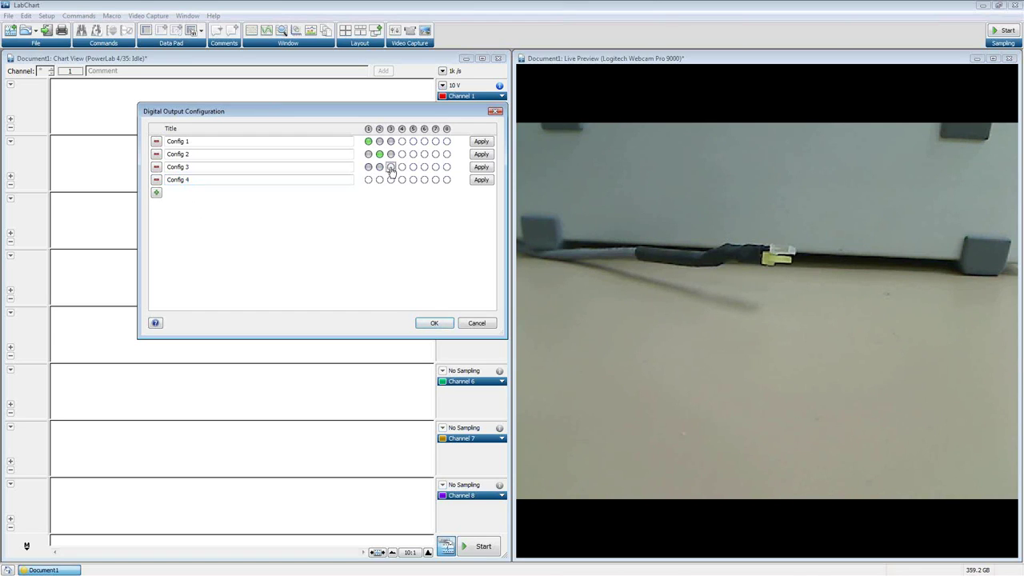
click(391, 168)
- Set Config 4 to switch digital outputs 1, 2 and 3 off
click(368, 180)
click(379, 180)
click(391, 180)
click(391, 180)
click(391, 180)
- Add Config 5 with digital output 1 off and output 2 on, leaving output 3 unspecified
click(157, 195)
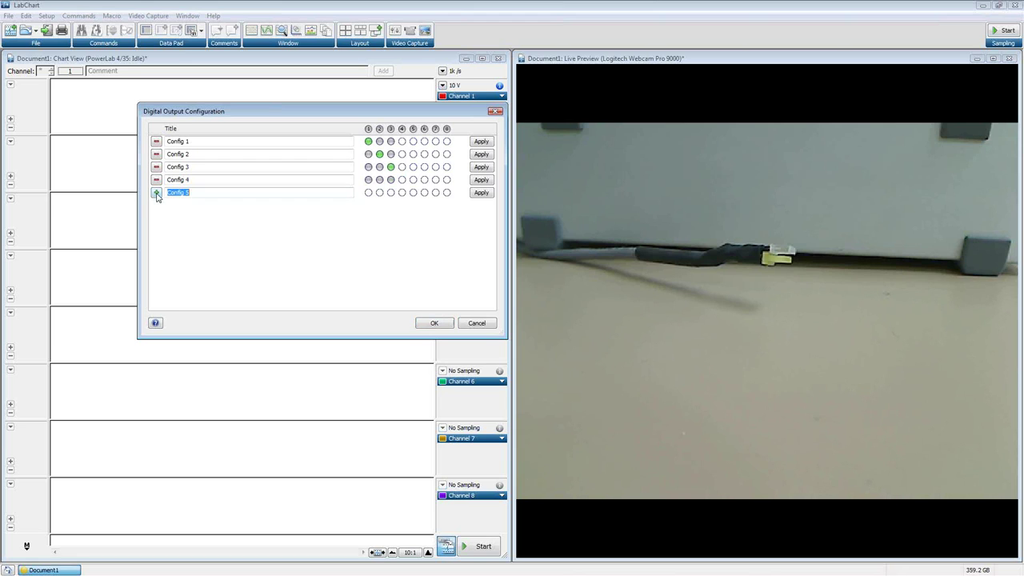
click(368, 194)
click(379, 193)
- Test the digital outputs by applying Configs 1, 2, 3 and 4 in order, twice
click(482, 142)
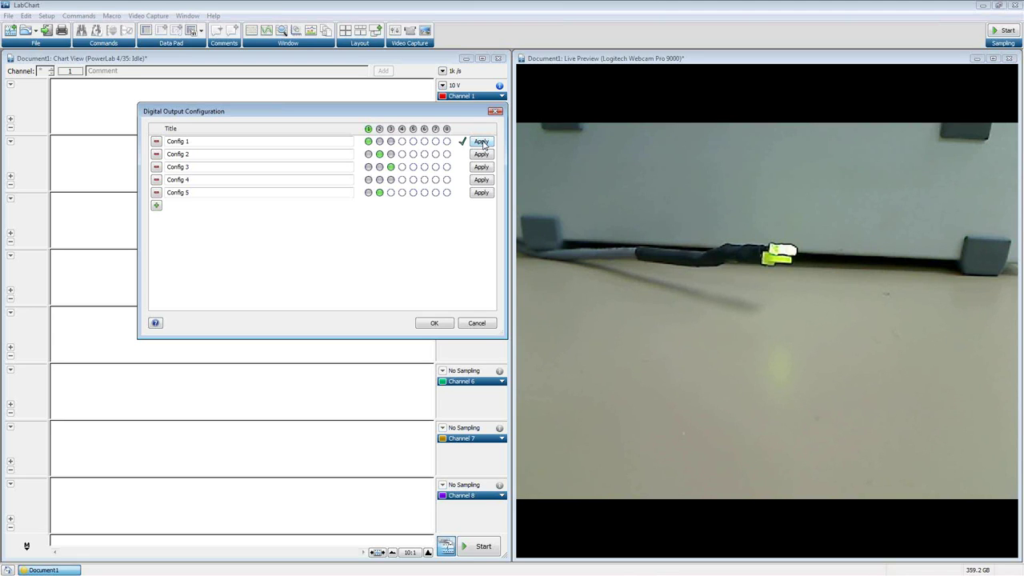
click(482, 154)
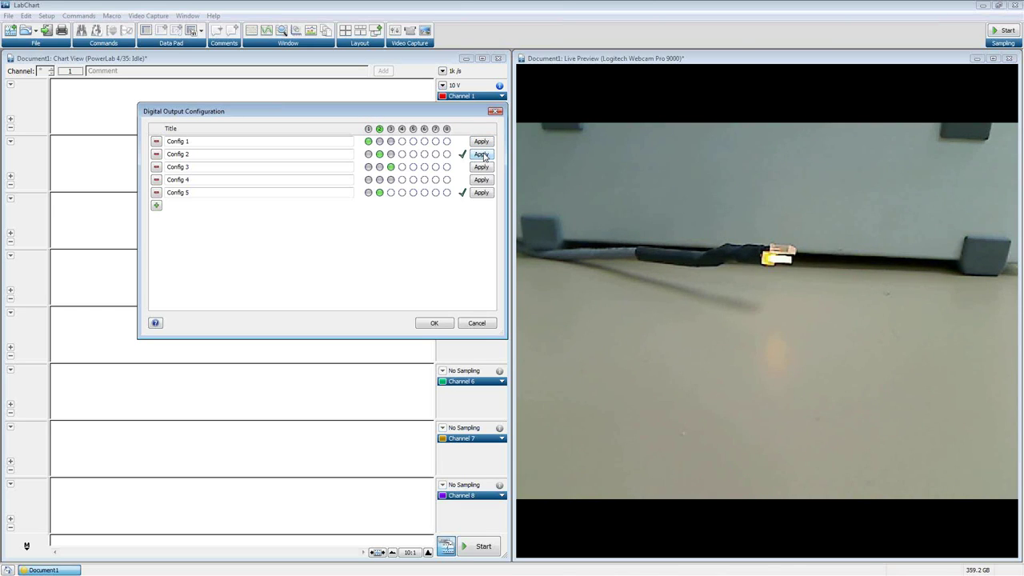
click(482, 167)
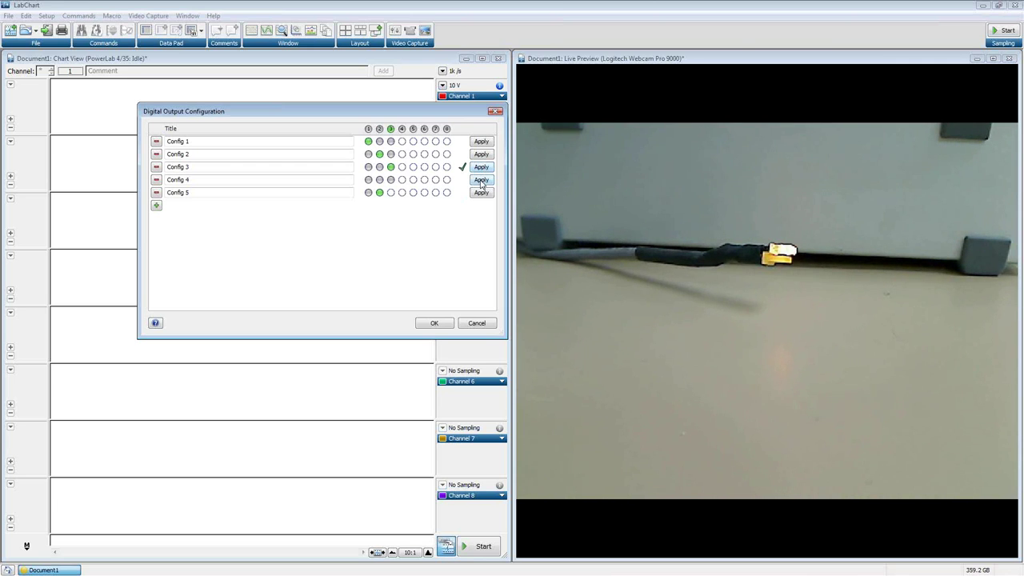
click(481, 180)
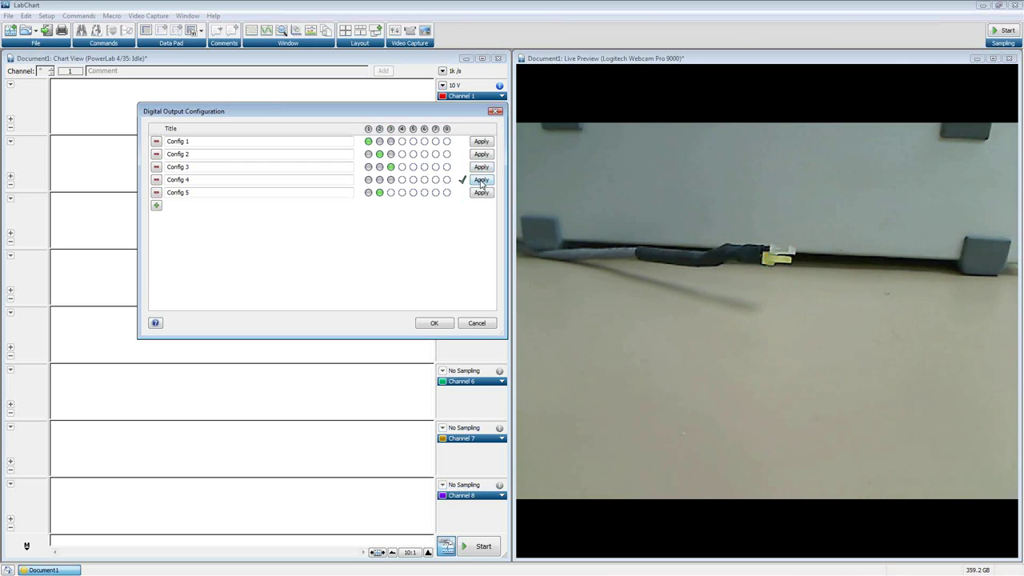
click(485, 142)
click(484, 154)
click(484, 168)
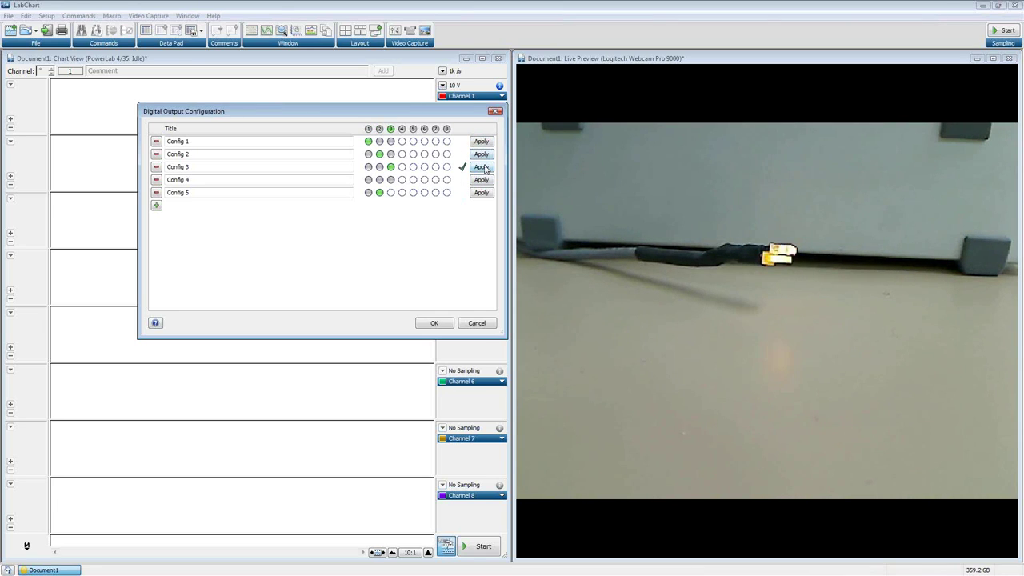
click(484, 181)
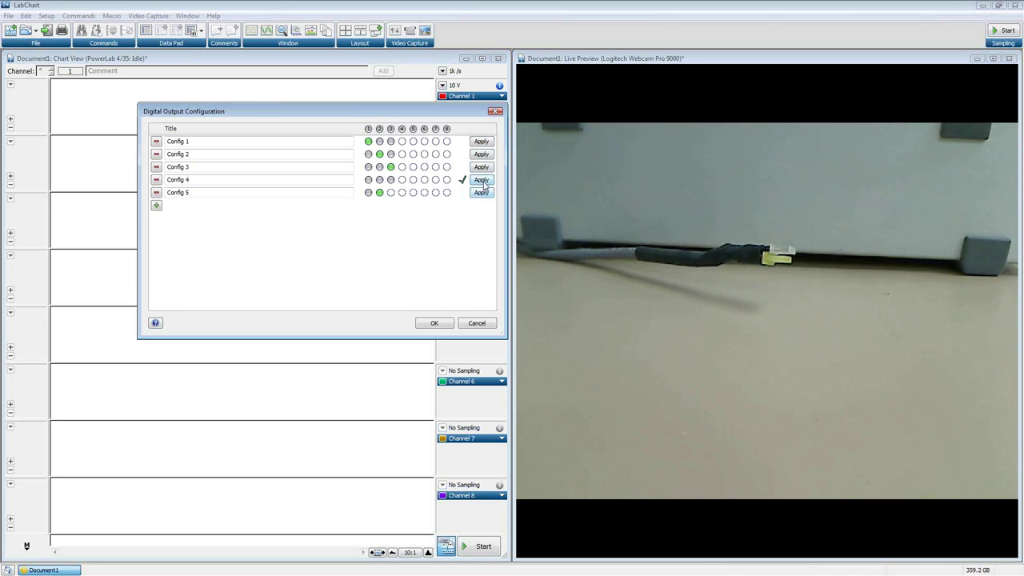
- Apply the configurations backwards from Config 3 to Config 1 and forwards again up to Config 4
click(484, 168)
click(486, 154)
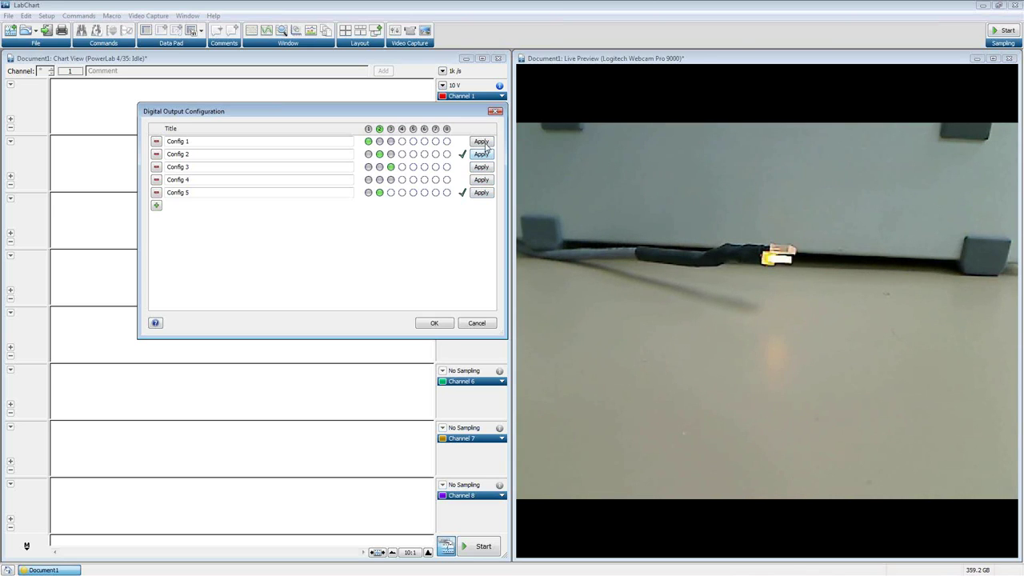
click(485, 143)
click(485, 155)
click(485, 167)
click(484, 180)
- Alternate between Config 5 and Config 3 twice, finishing by applying Config 4 to switch the outputs off
click(483, 193)
click(481, 167)
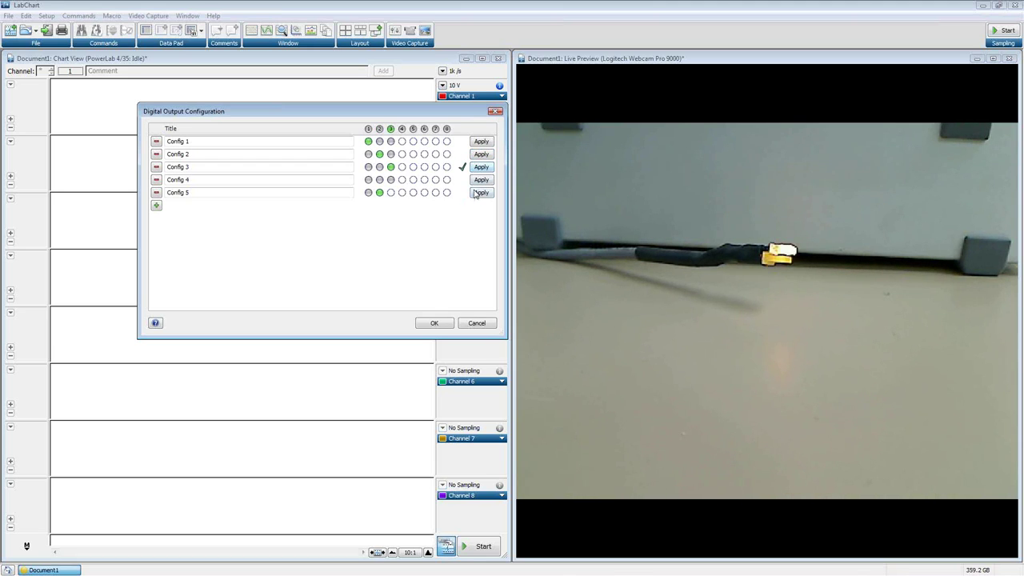
click(480, 193)
click(481, 169)
click(481, 182)
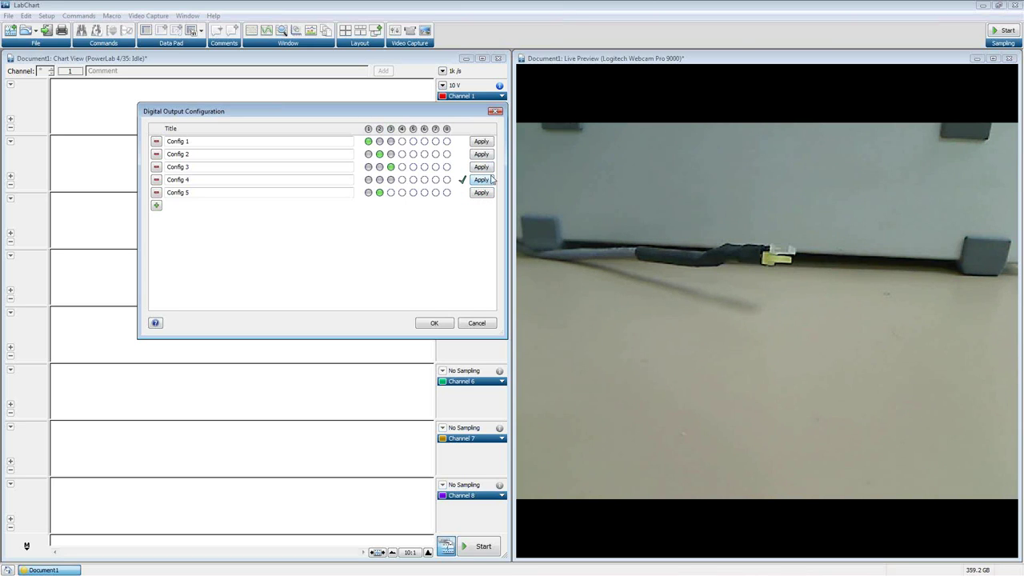
- Apply Config 3, add output 2 by applying Config 5, and switch all three outputs off with Config 4
click(482, 169)
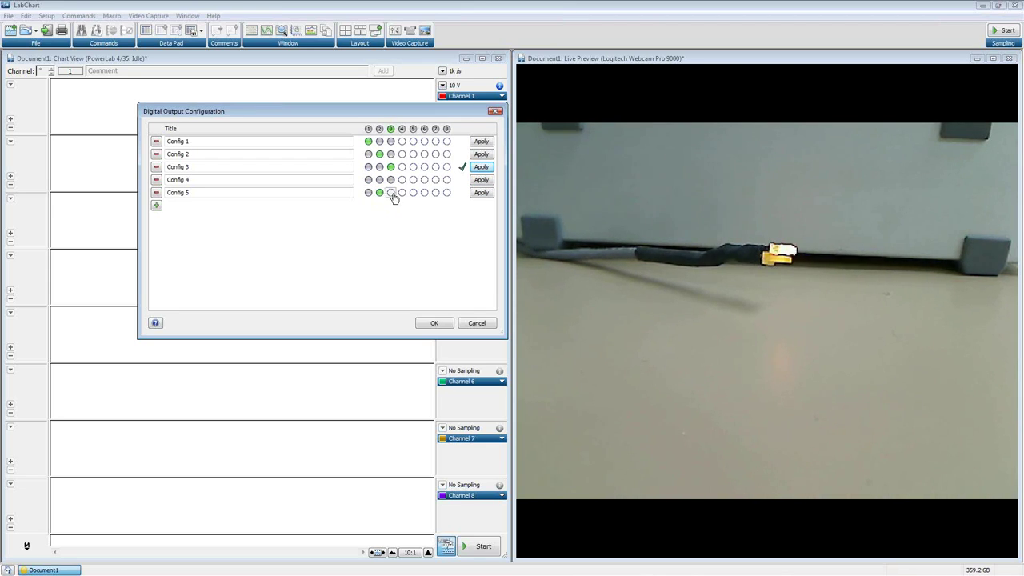
click(480, 193)
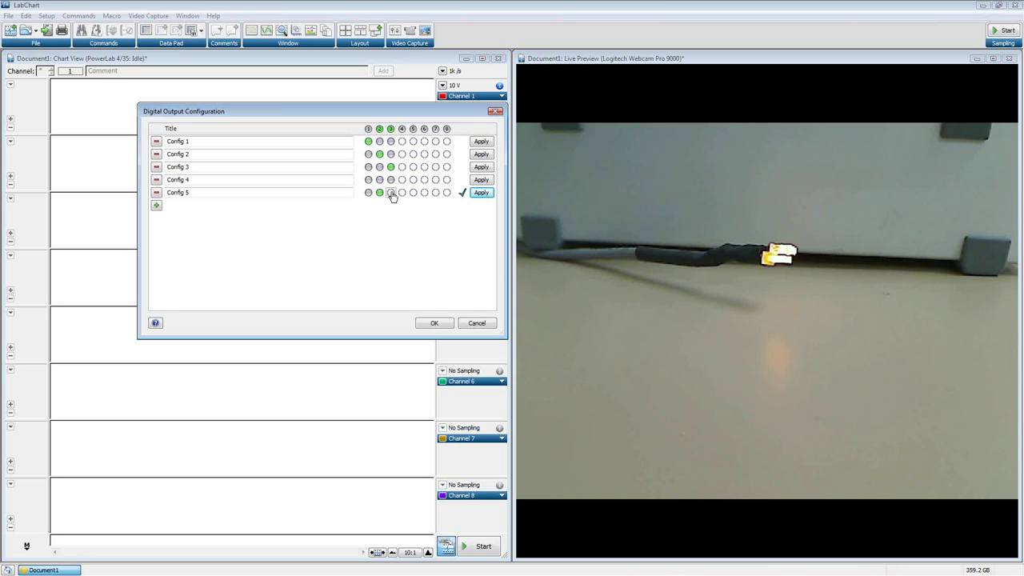
click(481, 181)
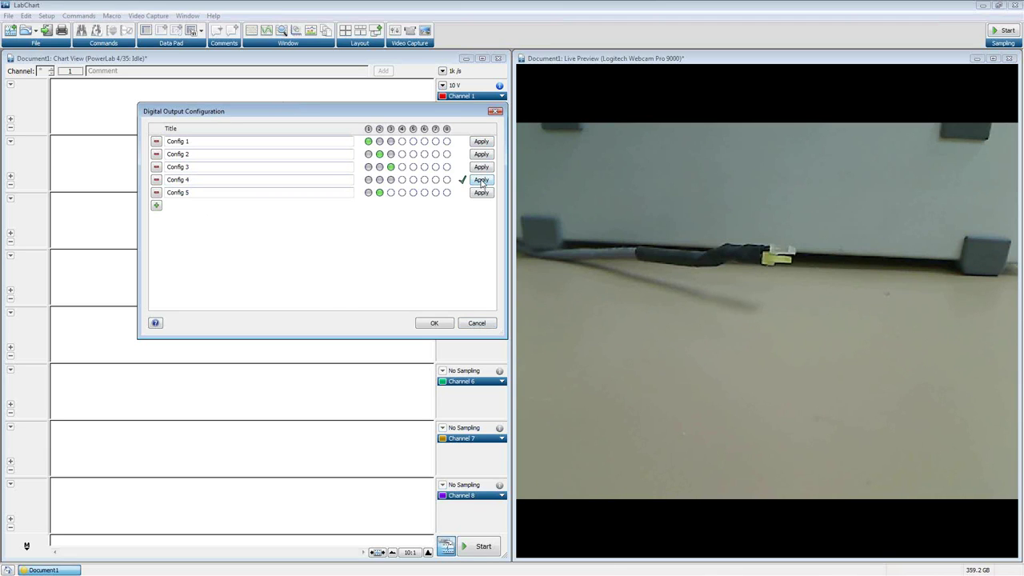
- Accept the digital output configurations and move the Digital Output panel clear of the live video preview, over channel 1
click(434, 323)
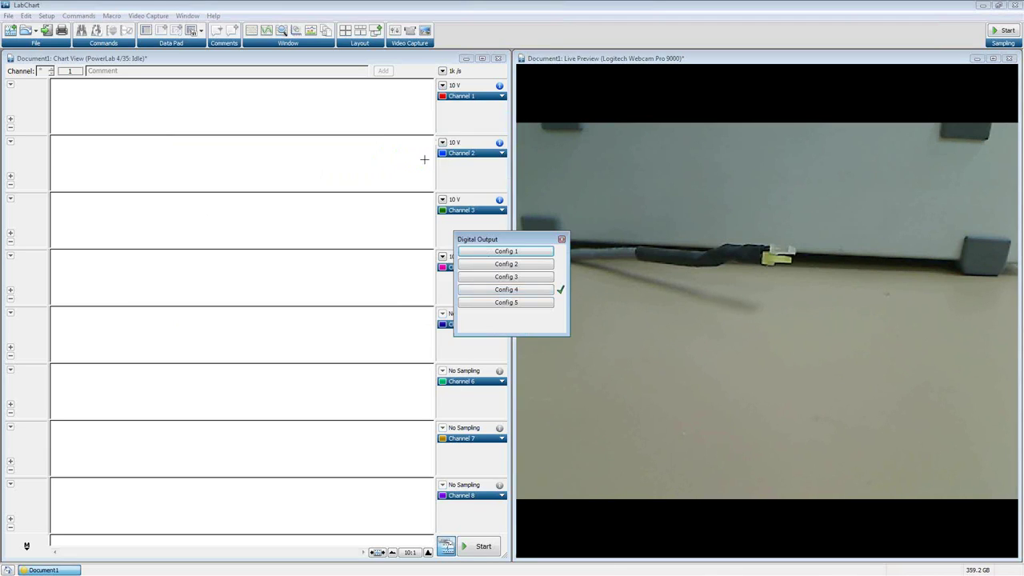
drag(512, 240, 278, 120)
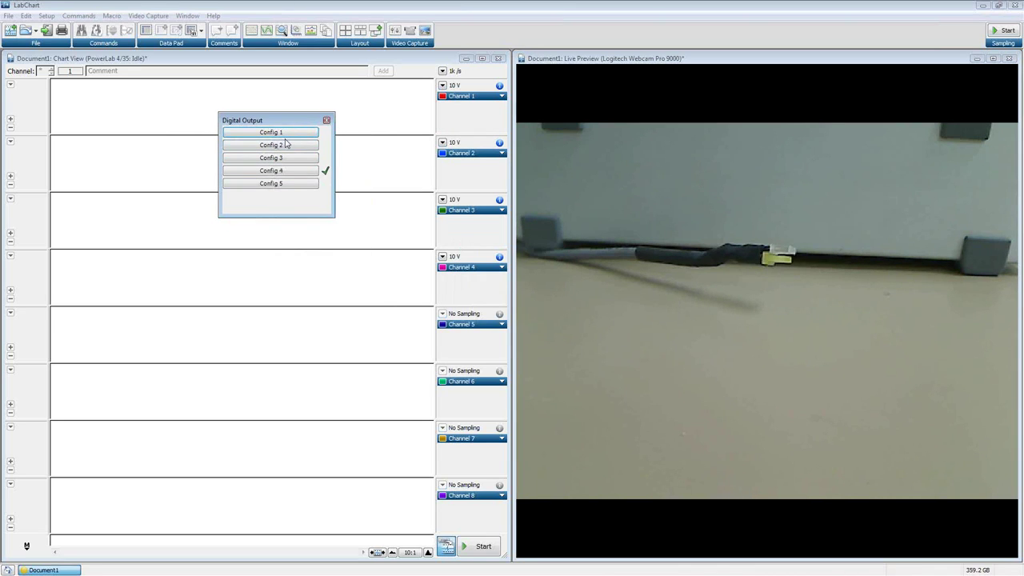
drag(291, 122, 82, 64)
- Switch between the configurations from the Digital Output panel, finishing with Config 4
click(84, 99)
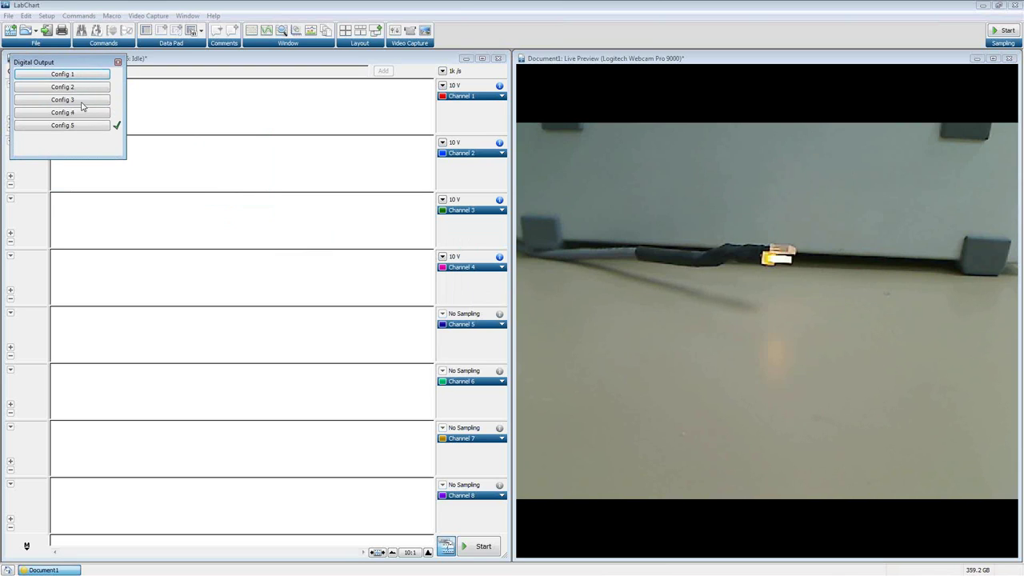
click(84, 74)
click(88, 100)
click(88, 113)
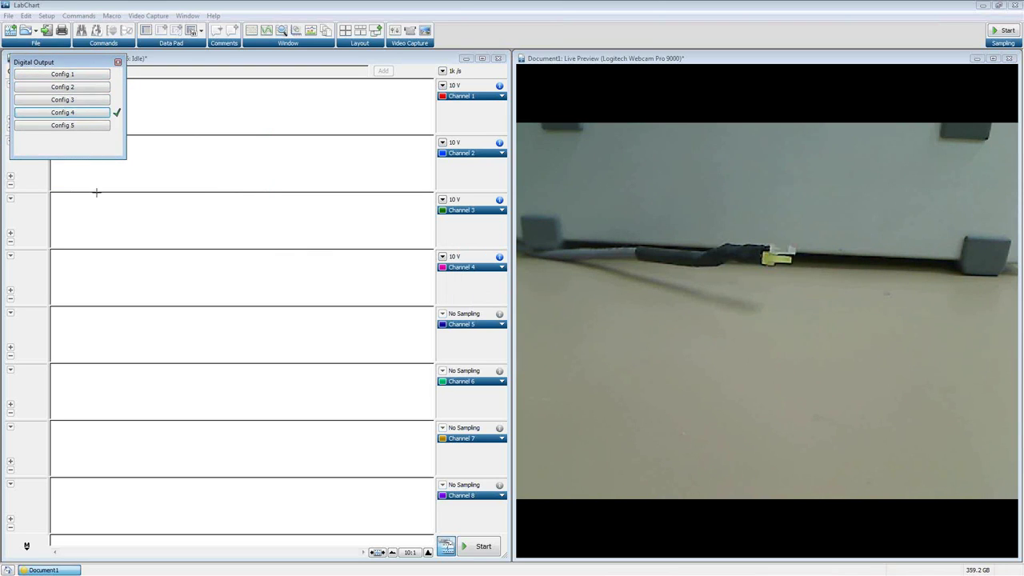
- Close and reopen the Digital Output panel, and place it over channels 1 and 2 of the Chart View
click(27, 16)
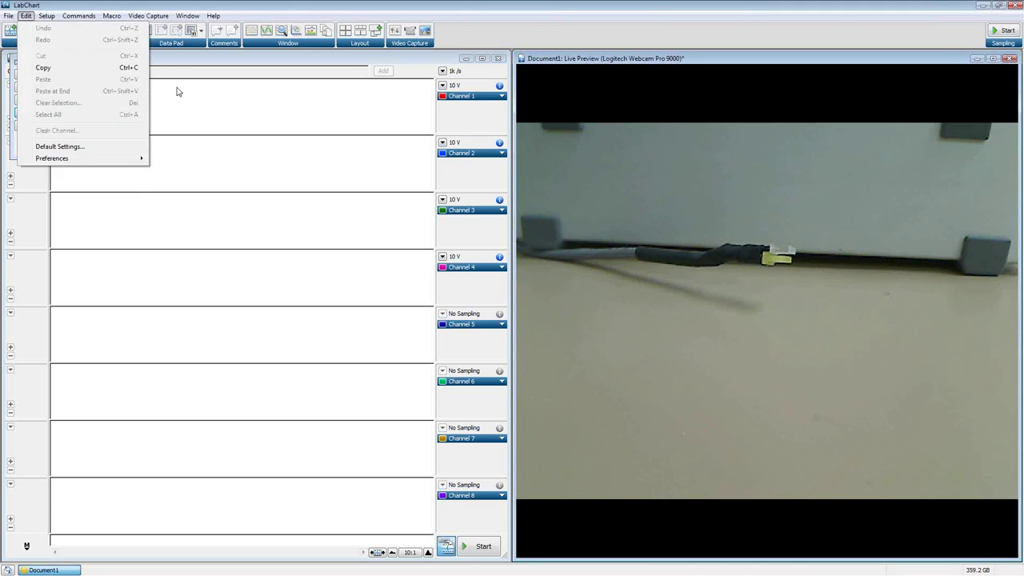
click(181, 62)
click(118, 63)
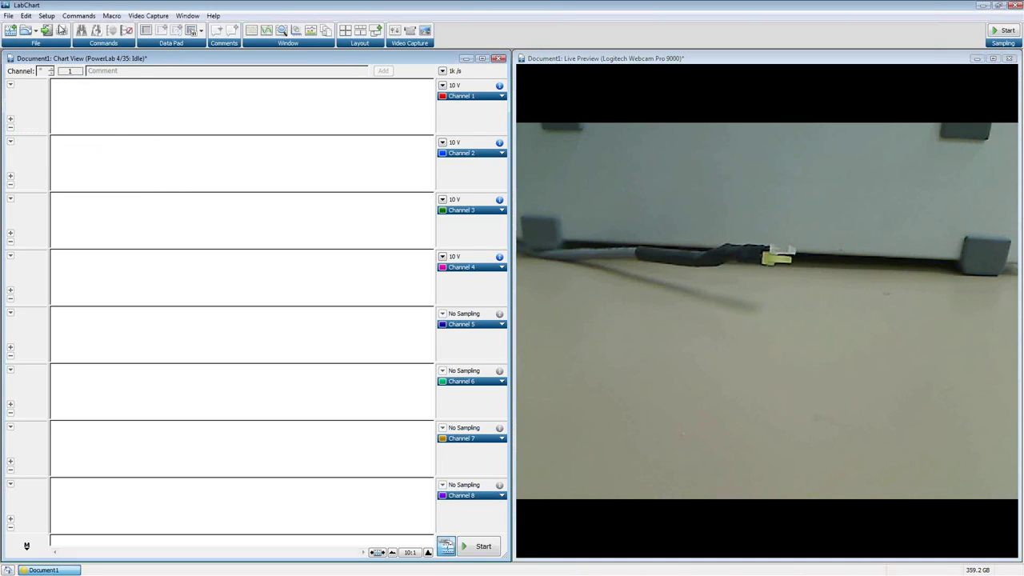
click(48, 16)
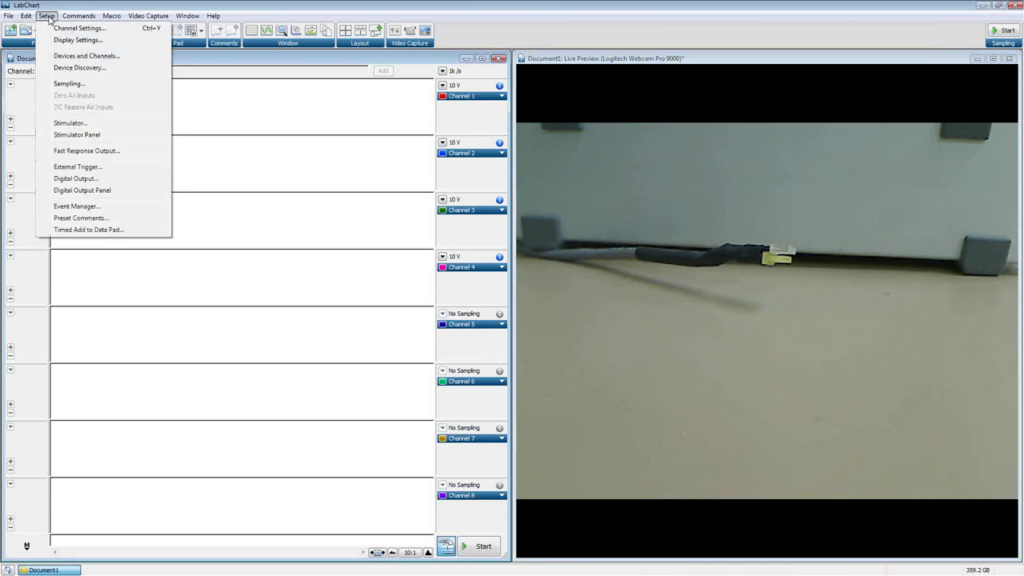
click(94, 191)
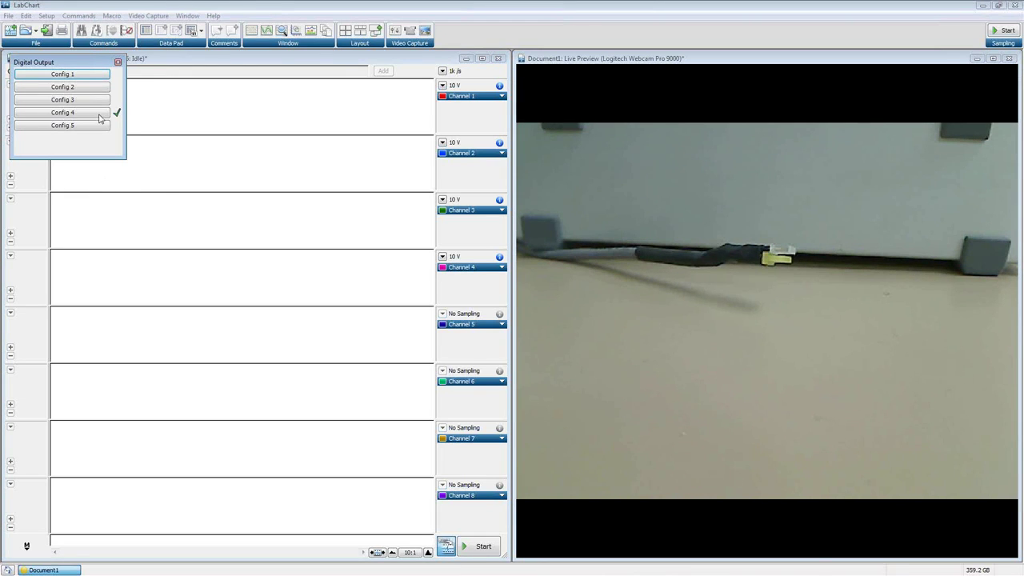
drag(87, 60, 182, 77)
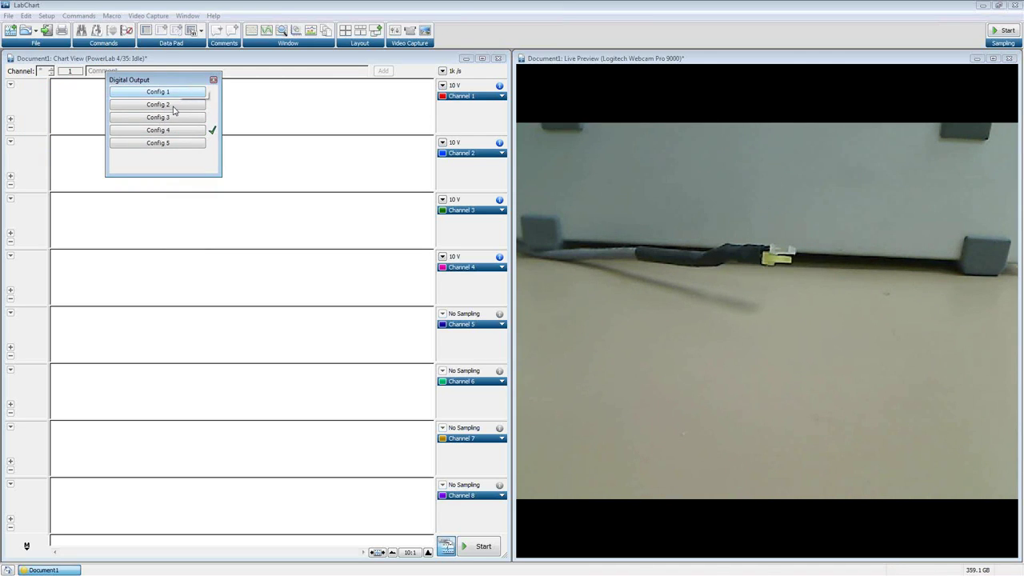
- Apply Config 2 and Config 1 from the Digital Output panel and shift the panel slightly aside
click(172, 107)
click(177, 93)
drag(192, 82, 156, 82)
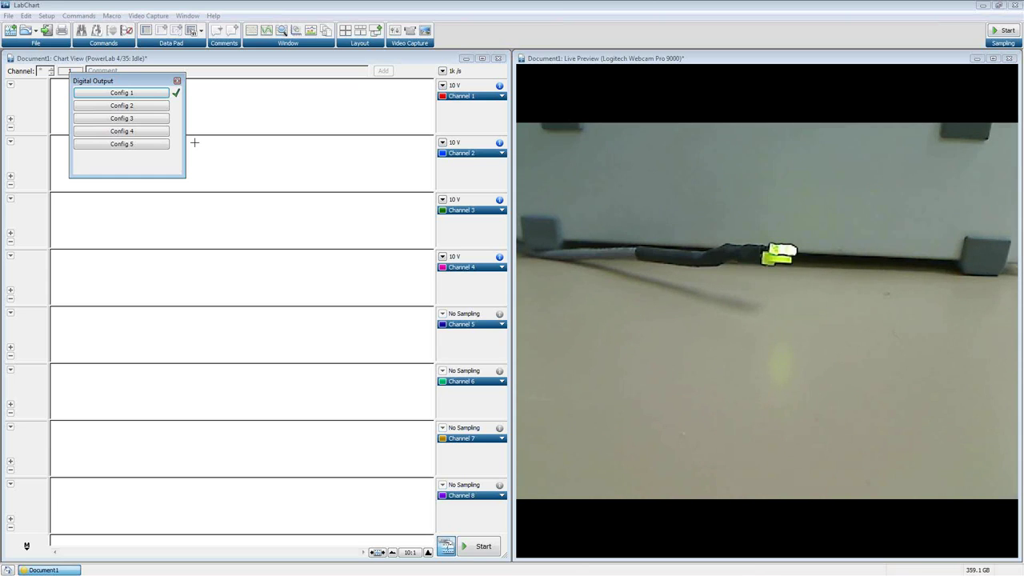
- Apply Configs 2 through 5 in order from the panel and step back down to Config 1
click(126, 106)
click(128, 118)
click(130, 133)
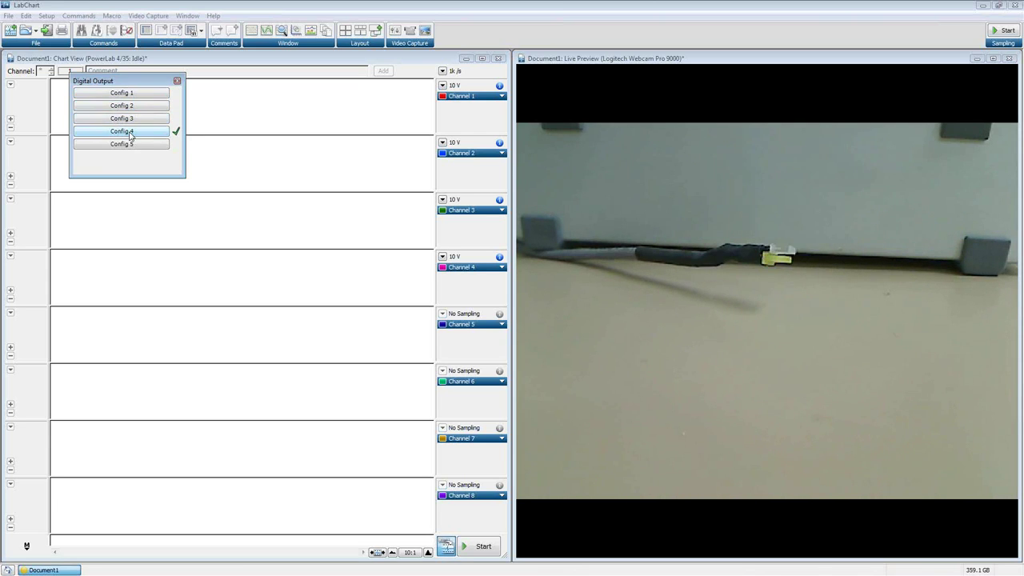
click(132, 143)
click(132, 131)
click(133, 118)
click(134, 107)
click(132, 94)
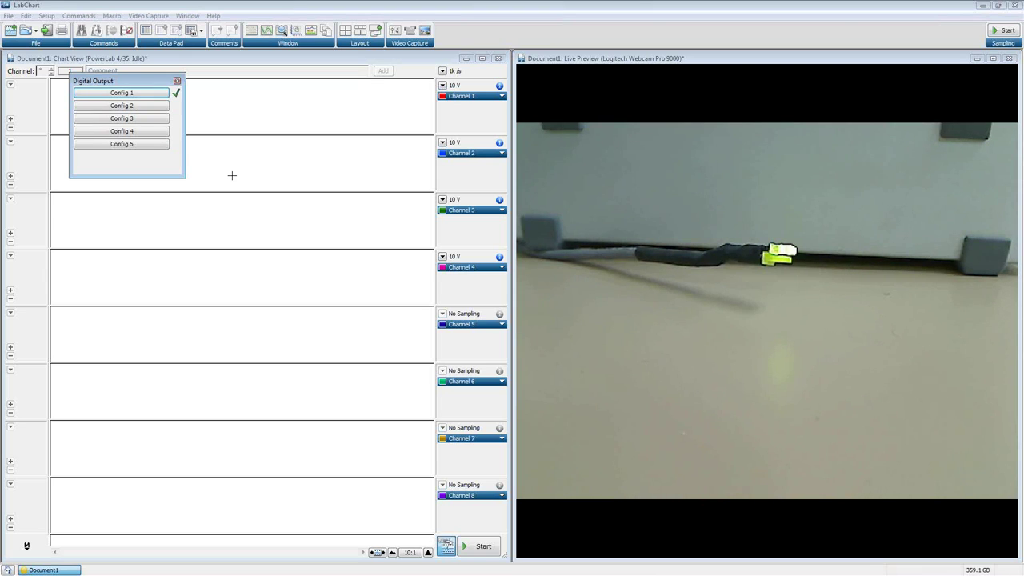
- Switch between Config 3 and the other configurations, finish with only digital output 2 on, and close the Digital Output panel
click(134, 119)
click(133, 132)
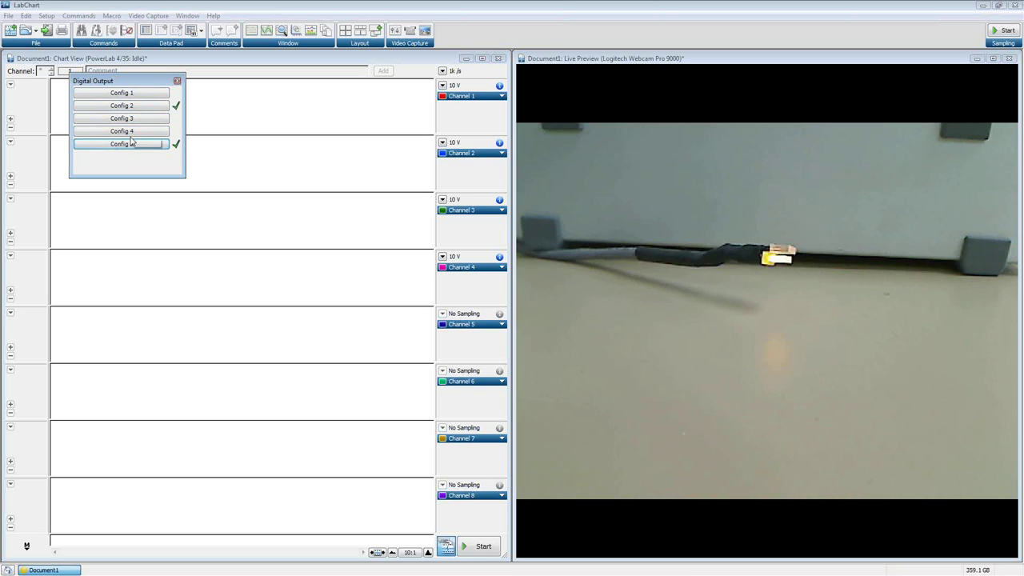
click(128, 117)
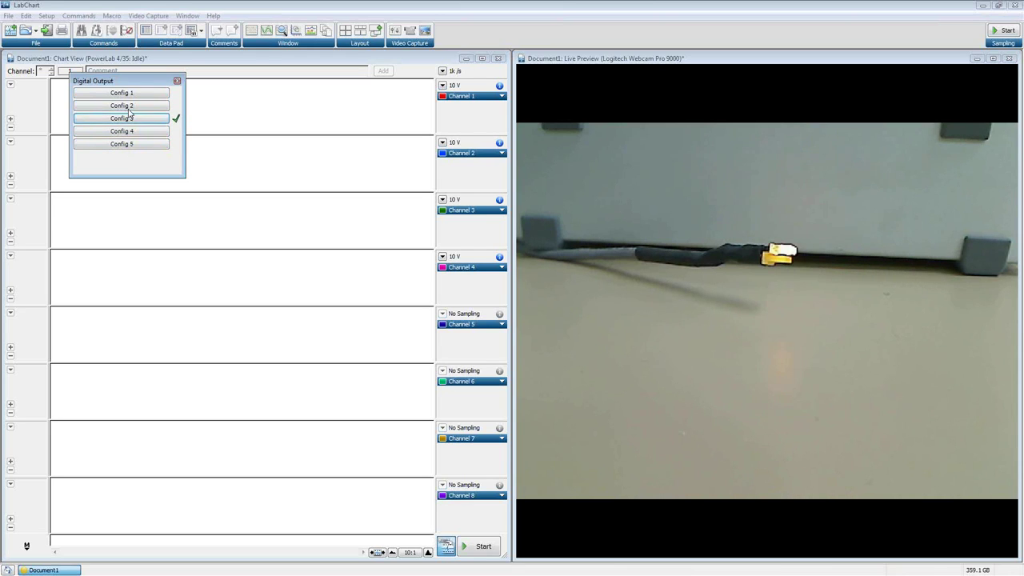
click(131, 118)
click(128, 134)
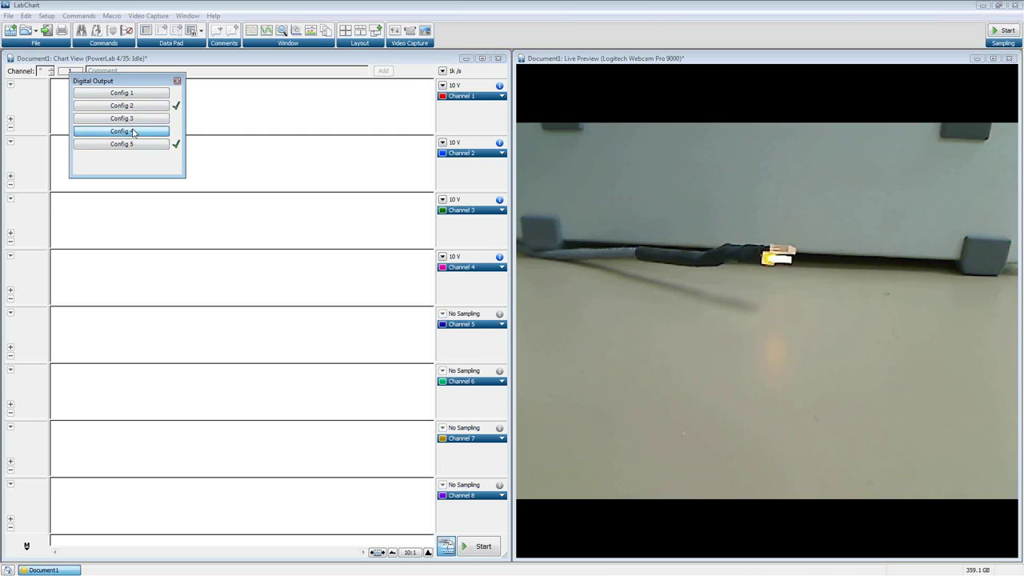
click(177, 82)
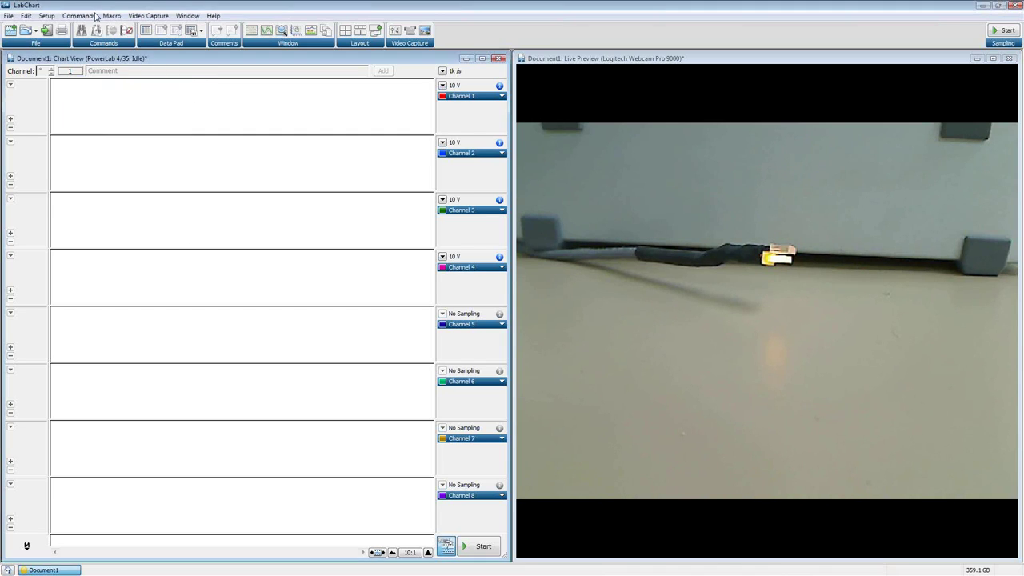
- In the Digital Output Configuration dialog, add a sixth configuration and delete it together with Config 5
click(47, 18)
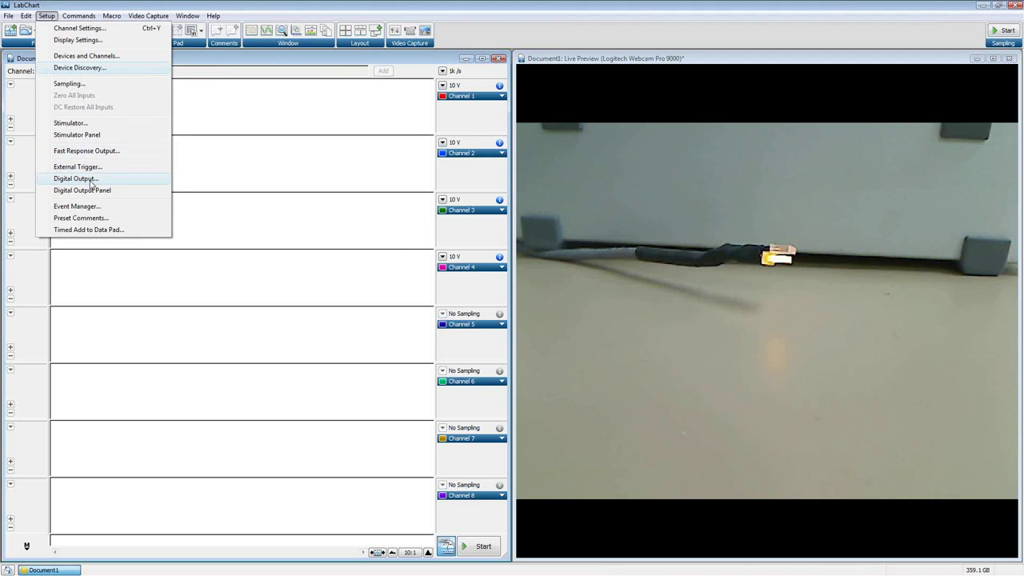
click(56, 179)
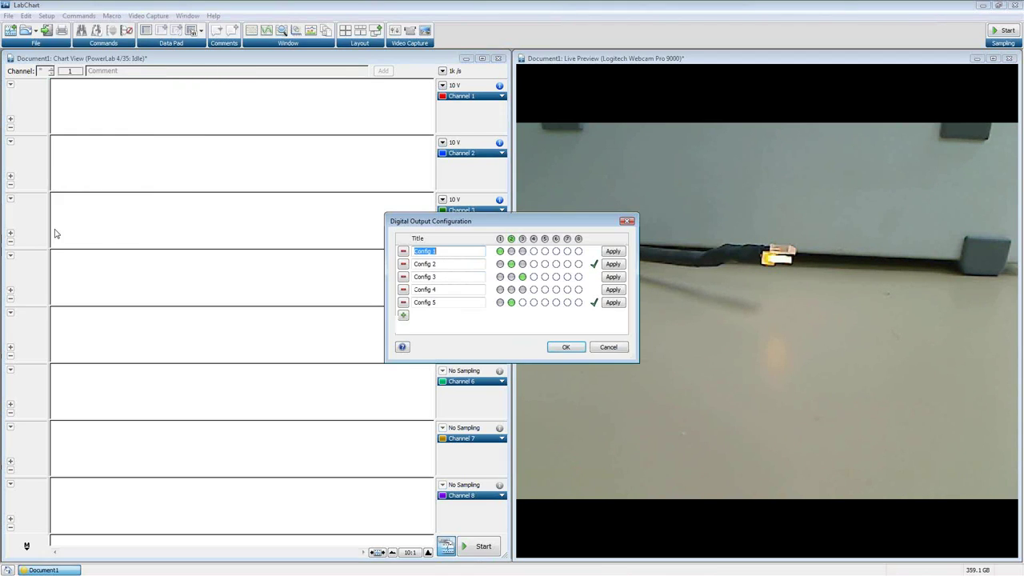
click(403, 316)
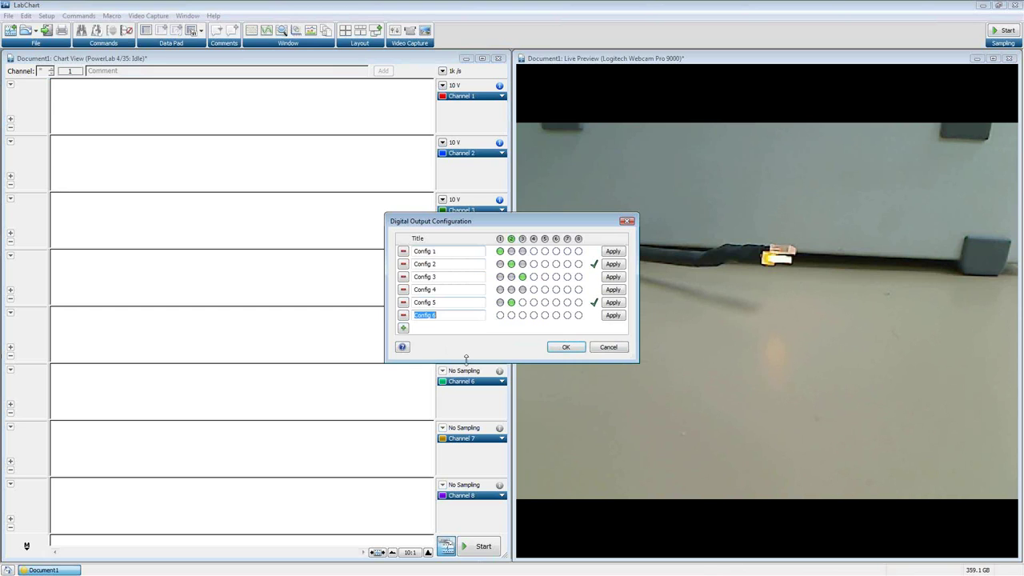
click(403, 315)
click(403, 302)
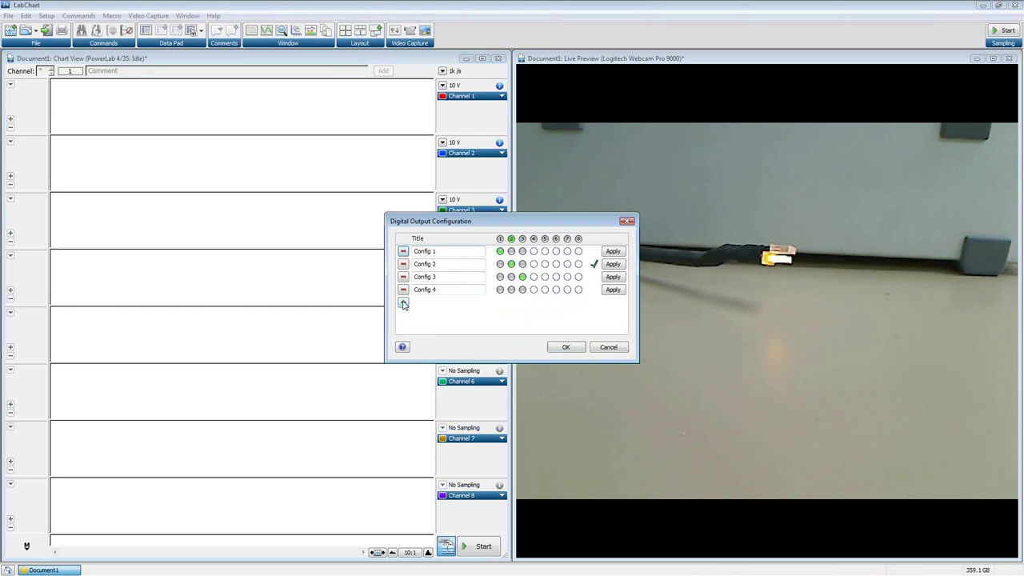
- Delete Configs 4, 3, 2 and 1 from the Digital Output Configuration list
click(403, 289)
click(404, 277)
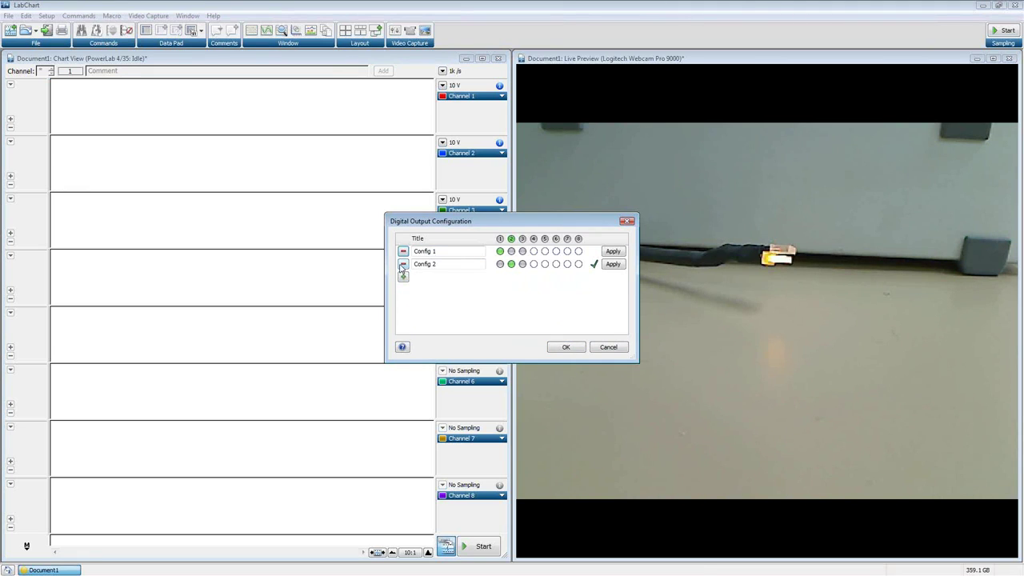
click(404, 264)
click(403, 251)
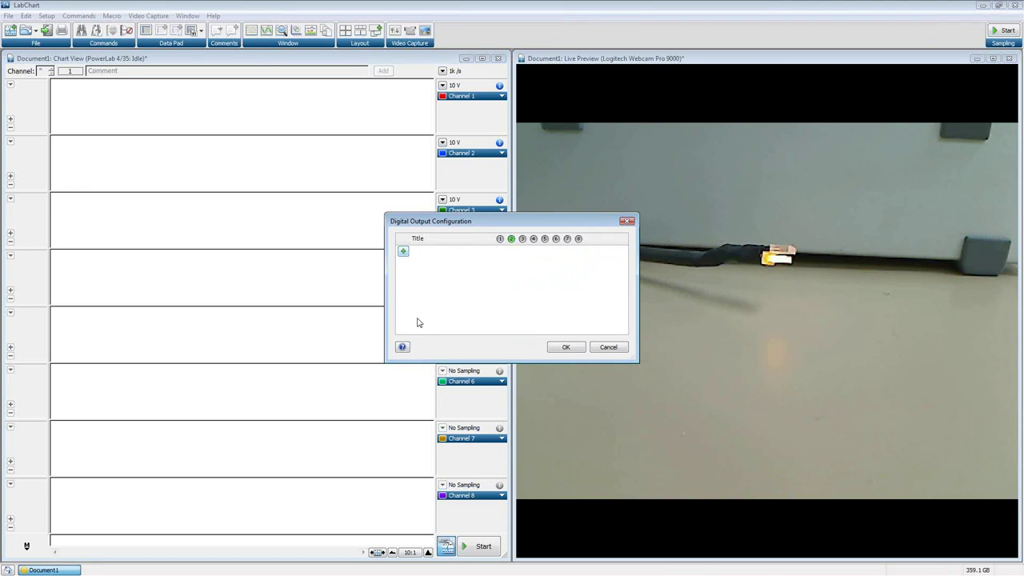
- Add a new configuration with digital outputs 1 to 3 off, apply it, and delete it from the list
click(403, 251)
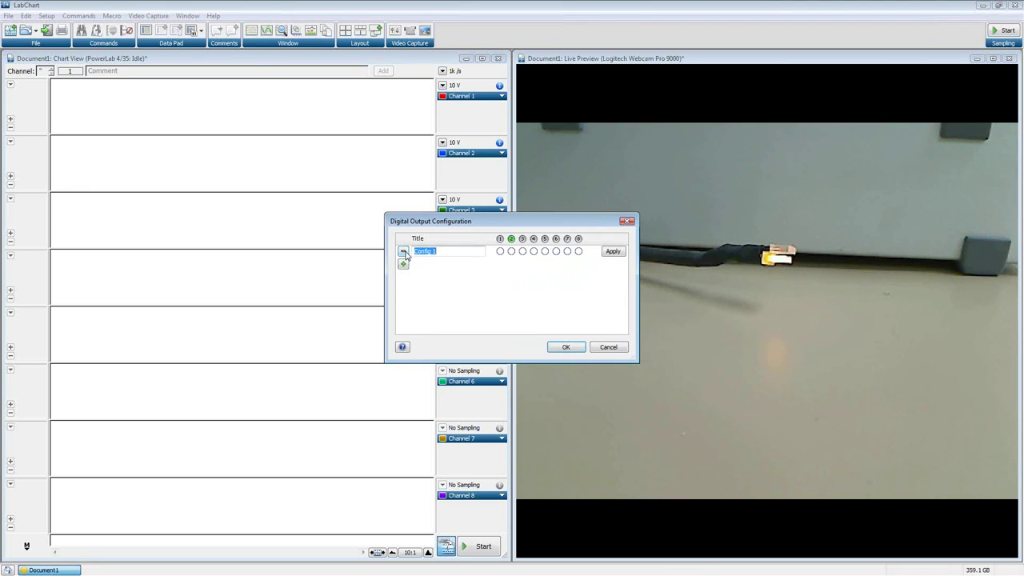
click(500, 252)
click(511, 252)
click(523, 252)
click(613, 251)
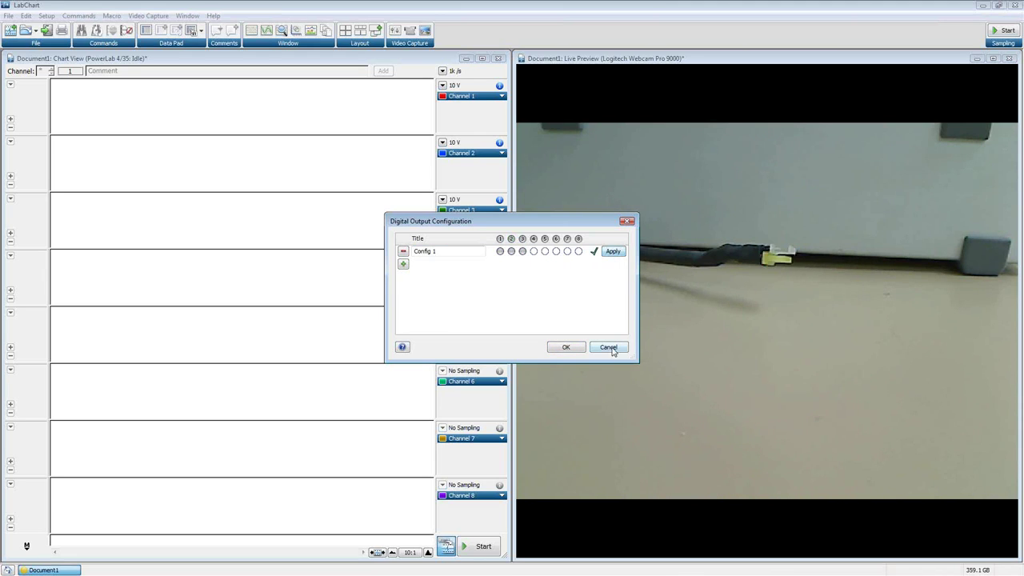
click(404, 251)
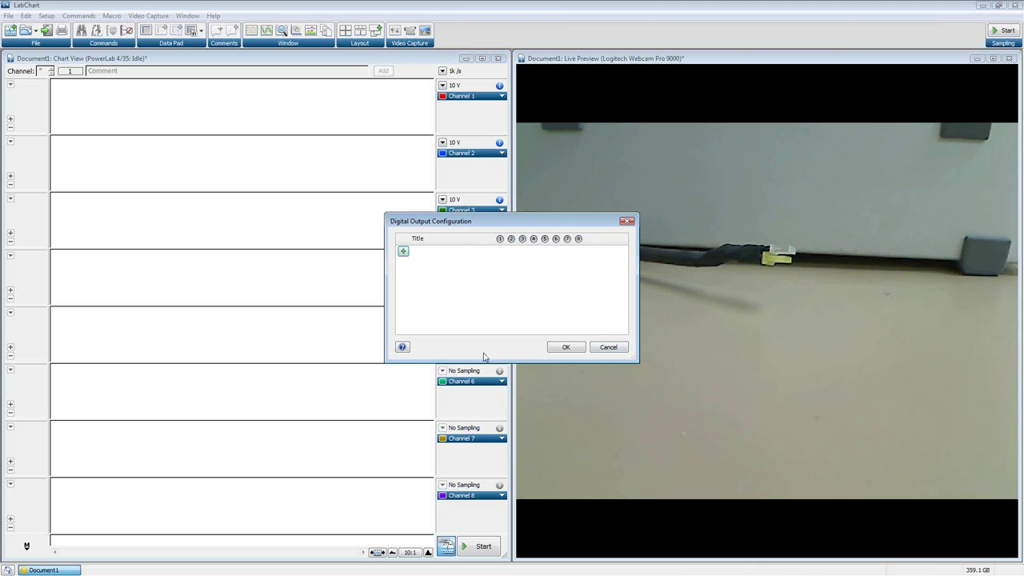
- Read the help topic on Digital Output, then close the help window
click(402, 348)
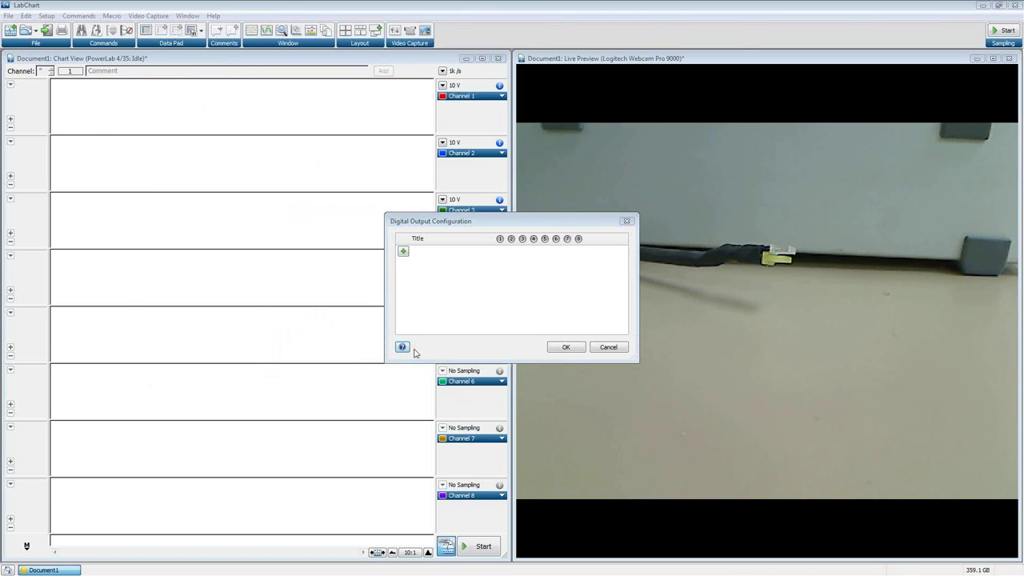
click(402, 347)
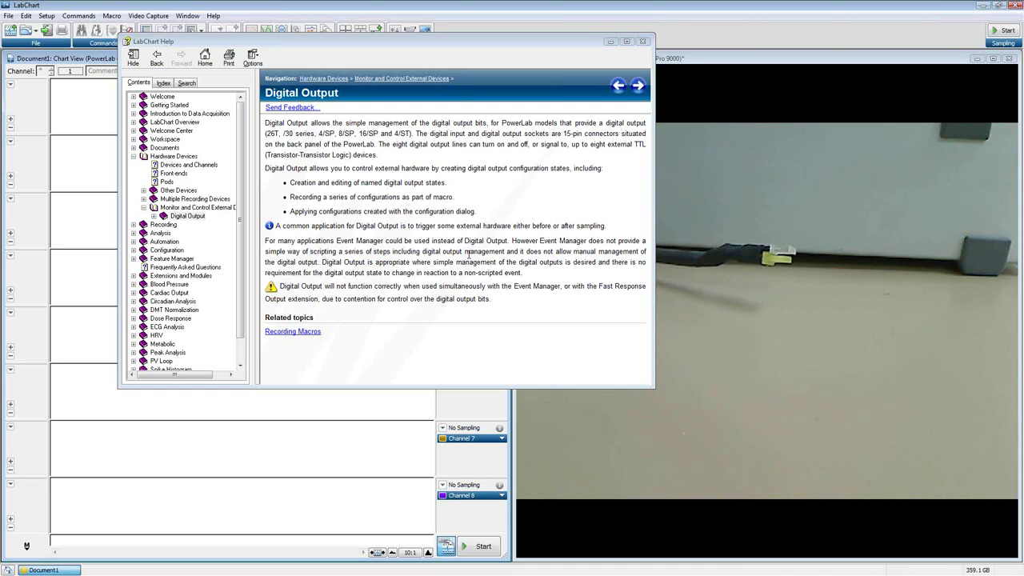
click(642, 42)
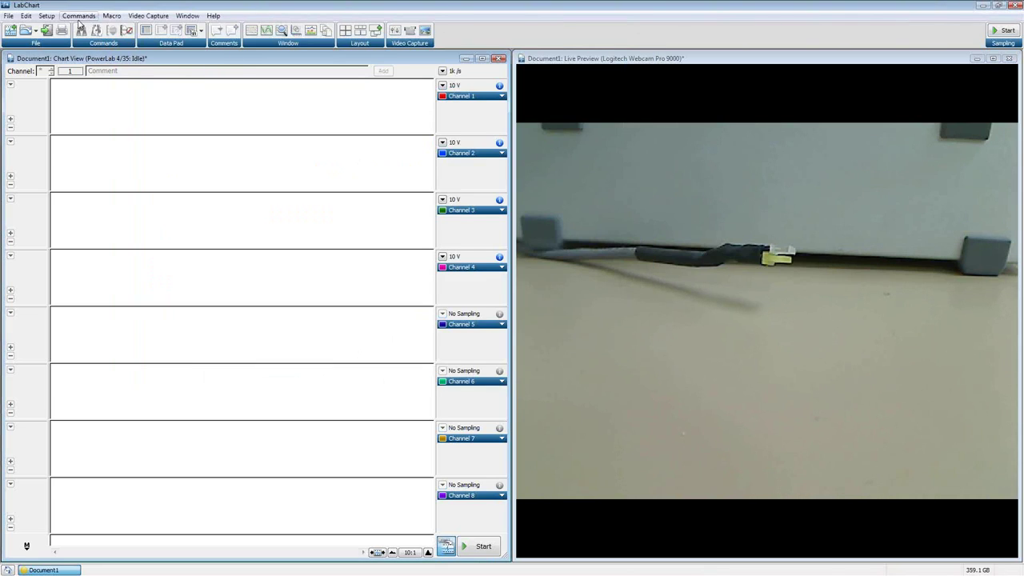
- Open the Preset Comments settings and move the dialog over the chart area
click(47, 16)
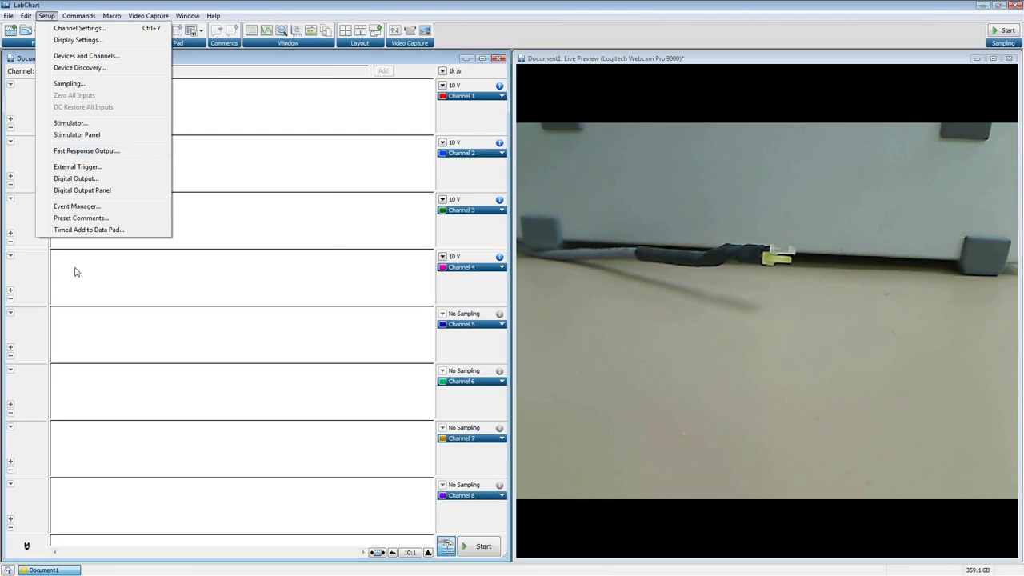
click(187, 16)
click(47, 16)
click(81, 219)
drag(461, 209, 265, 116)
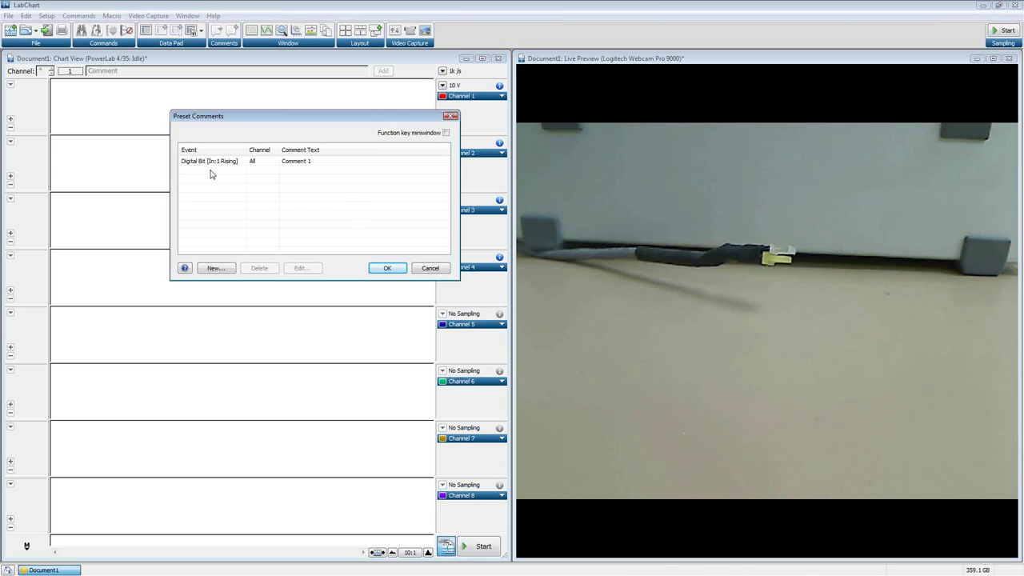
- Try the Digital bit and Digital byte event options for a new preset comment, choosing bit 1, and cancel it
click(215, 268)
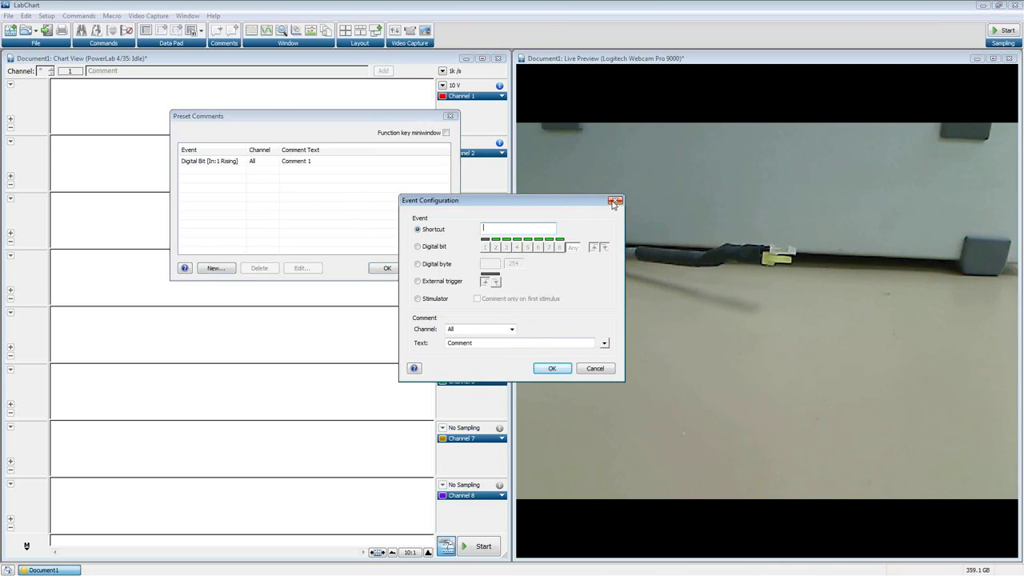
drag(583, 202, 488, 113)
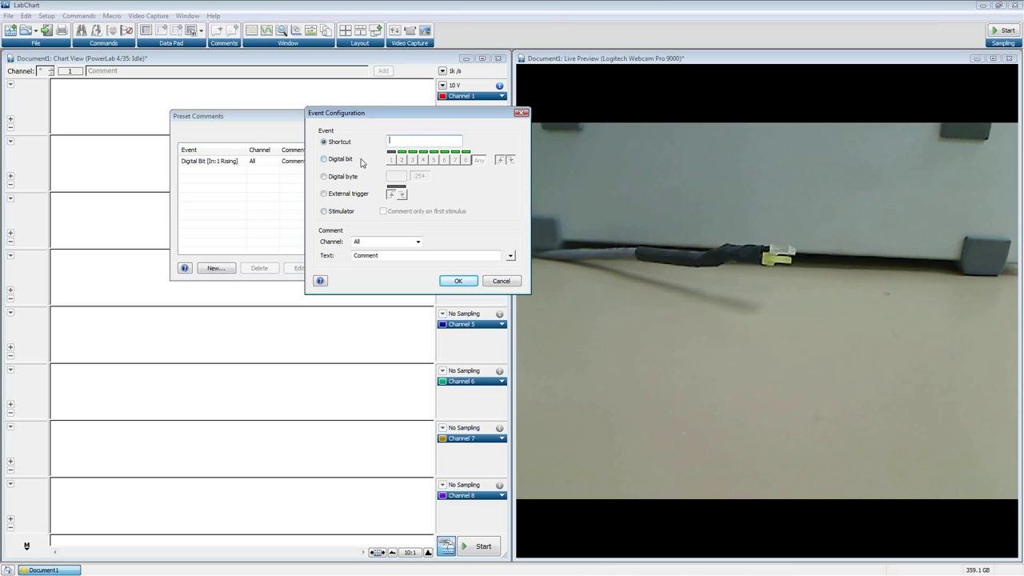
click(324, 160)
click(324, 178)
click(324, 160)
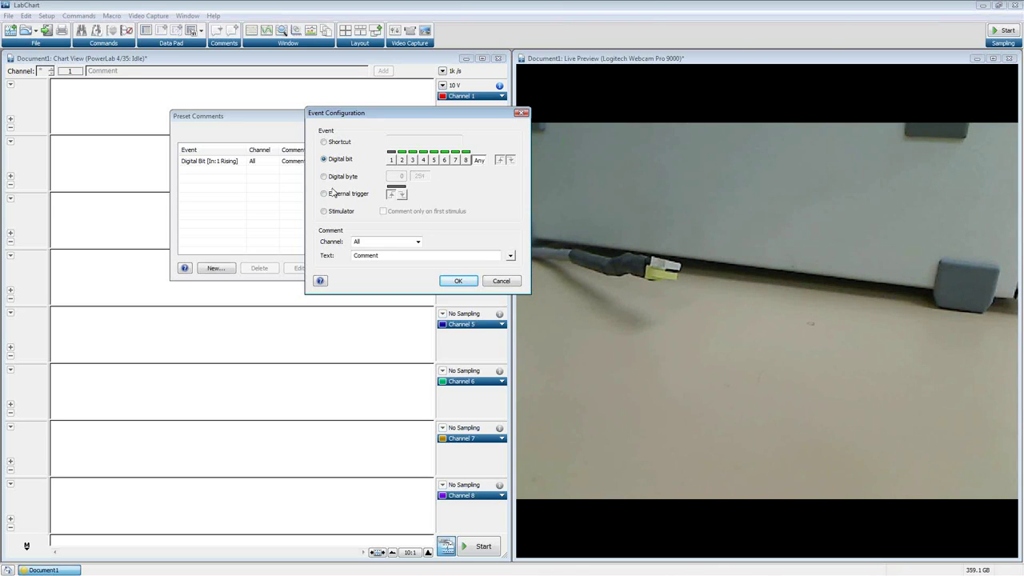
click(391, 162)
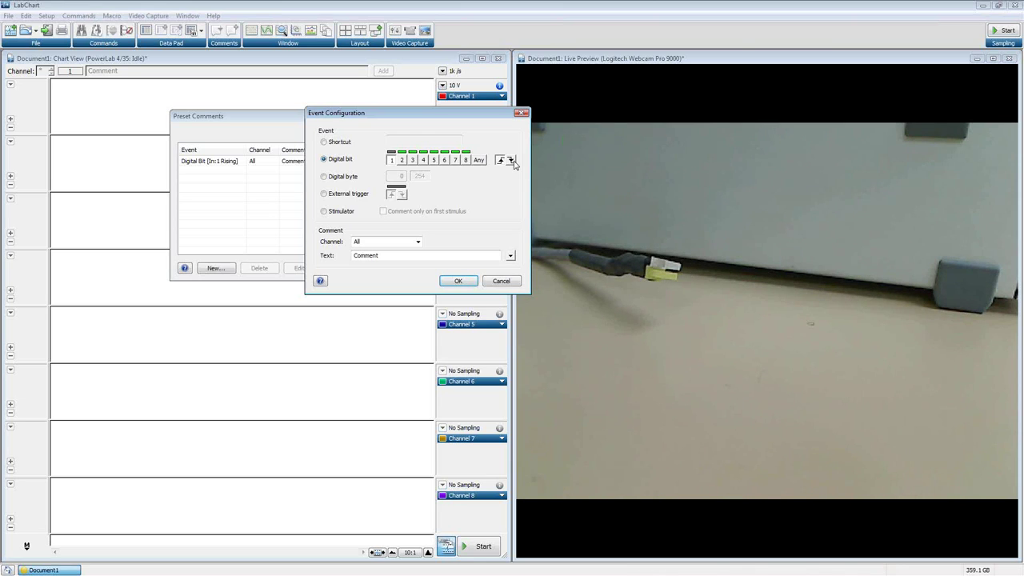
click(324, 176)
click(411, 178)
click(324, 160)
click(503, 281)
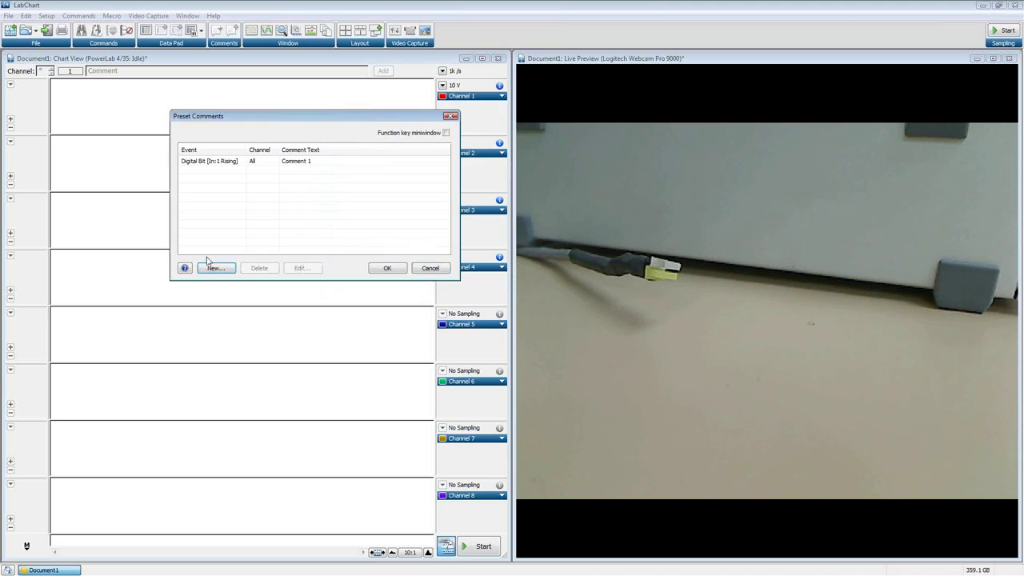
- Review the event configuration of the existing Comment 1 preset and accept the preset comments
click(225, 164)
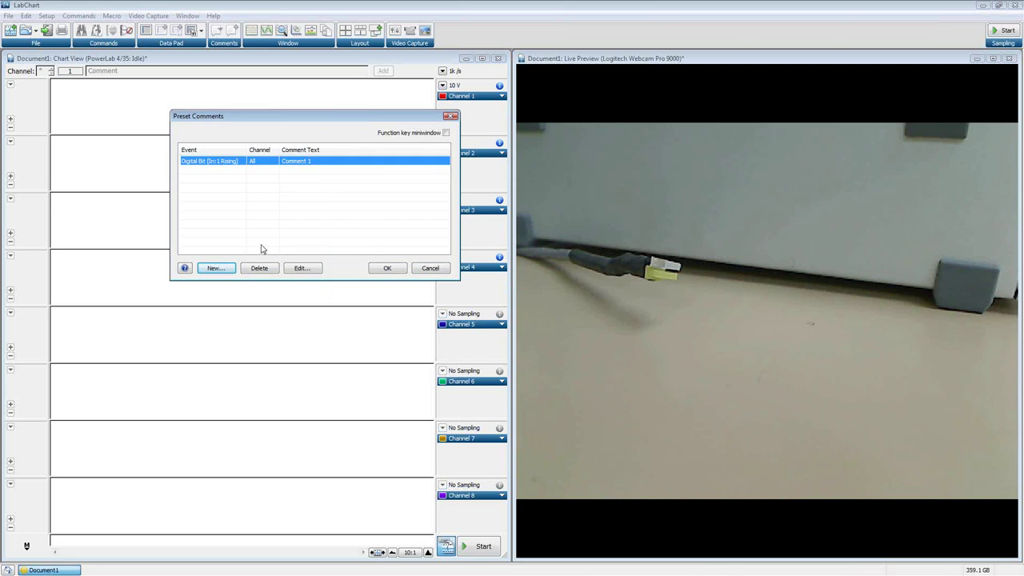
click(300, 268)
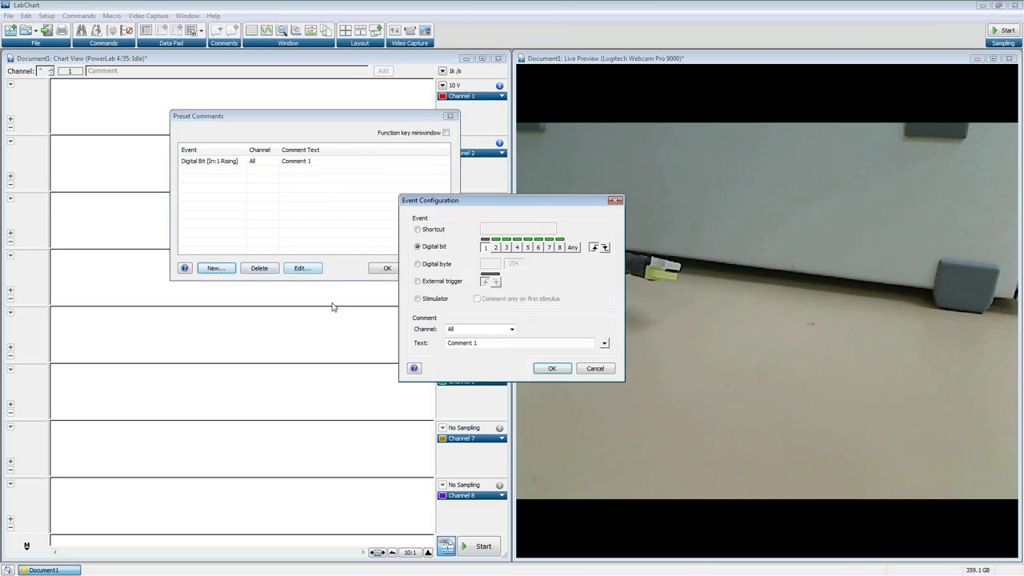
drag(537, 201, 670, 80)
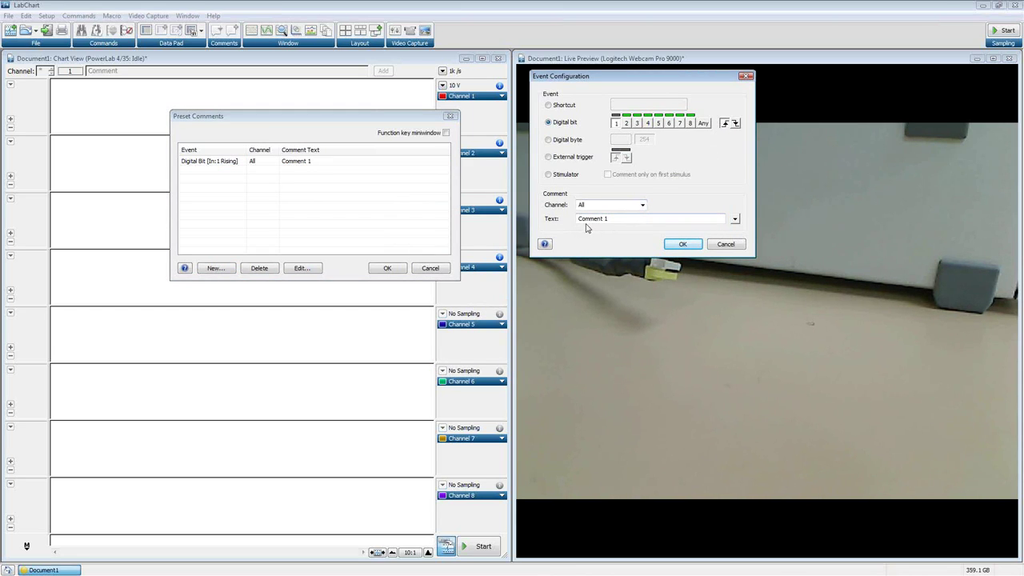
click(685, 246)
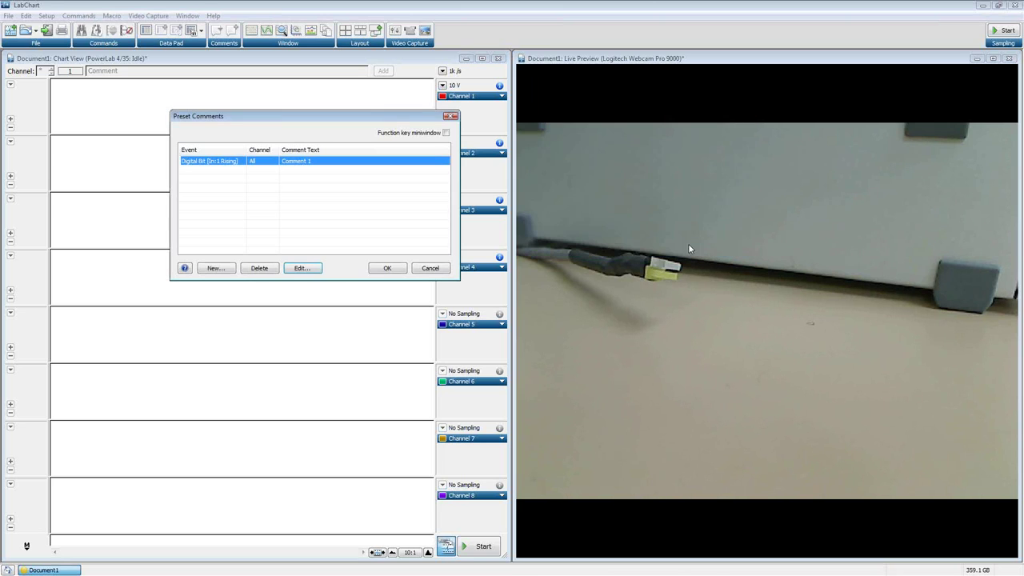
click(394, 268)
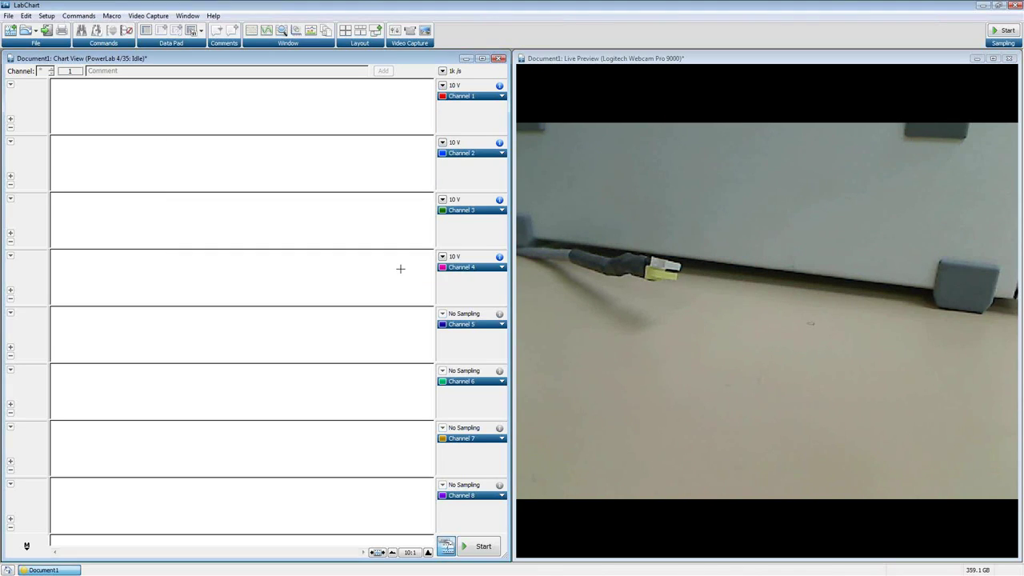
- Examine the Stimulator settings for Output 1, including the start options, and close the dialog
click(50, 16)
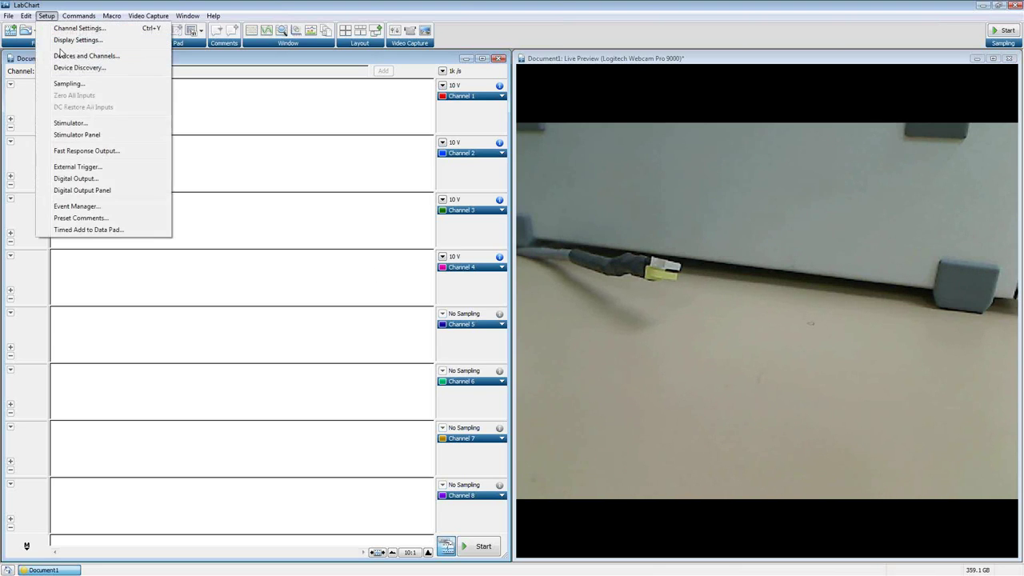
click(76, 123)
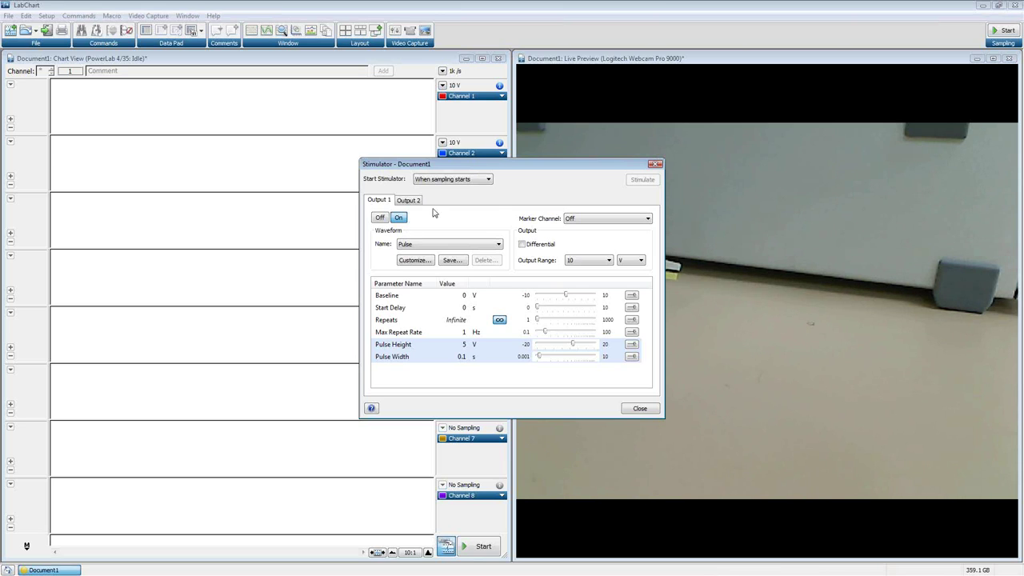
click(467, 181)
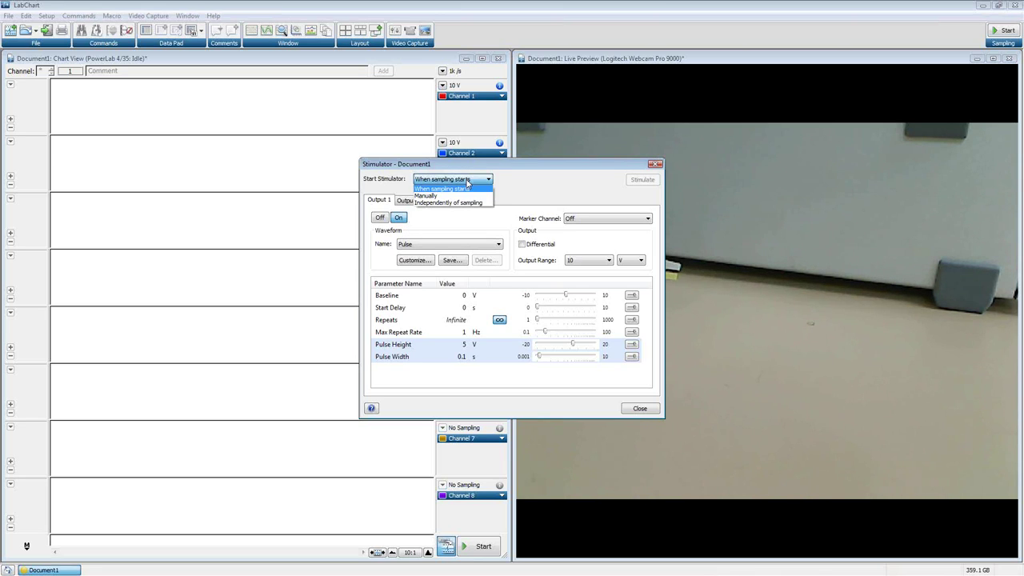
click(550, 192)
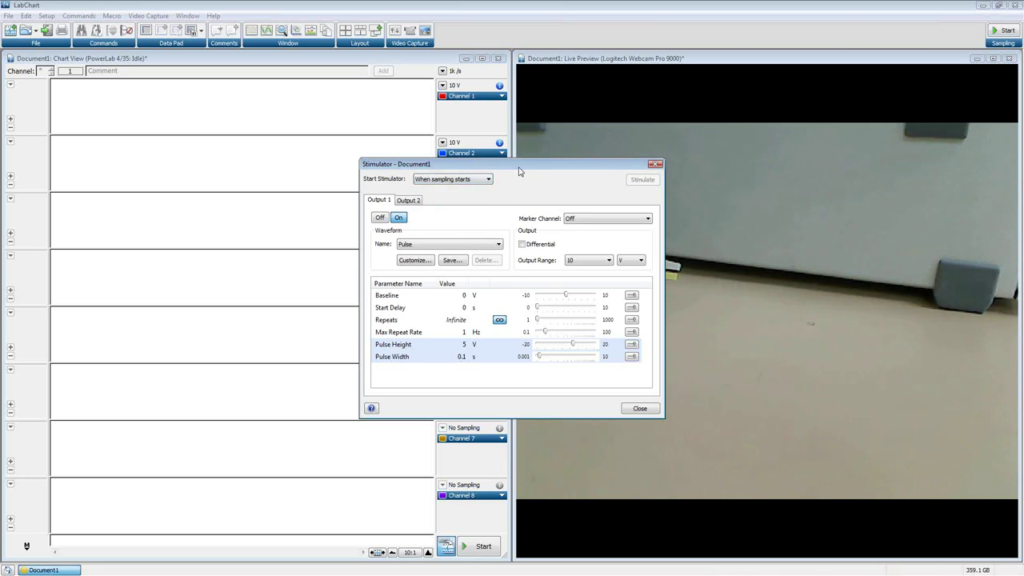
click(639, 409)
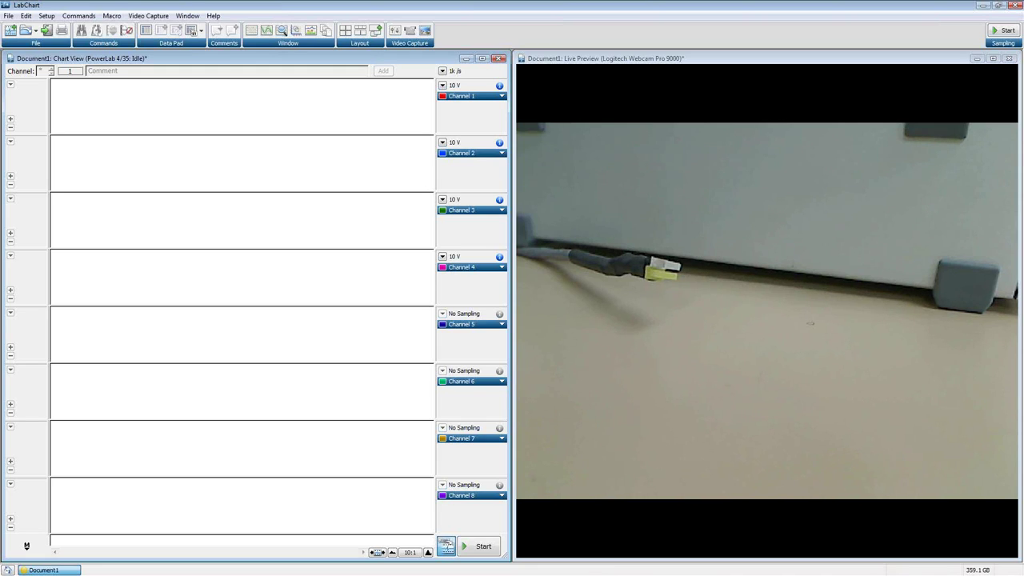
- Record about 13 seconds of data while Comment 1 is inserted repeatedly, and stop sampling
click(1006, 31)
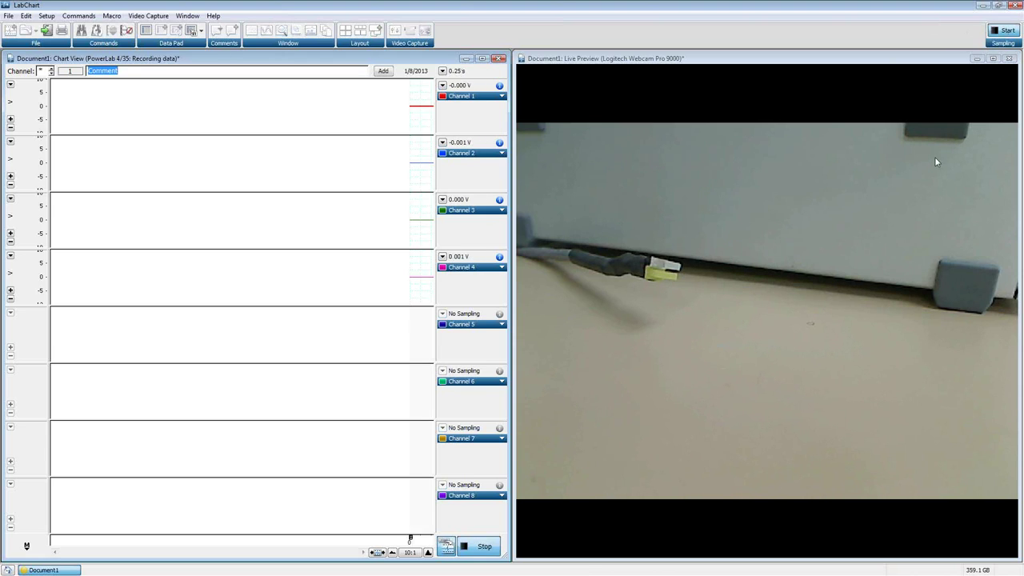
key(Return)
key(Return)
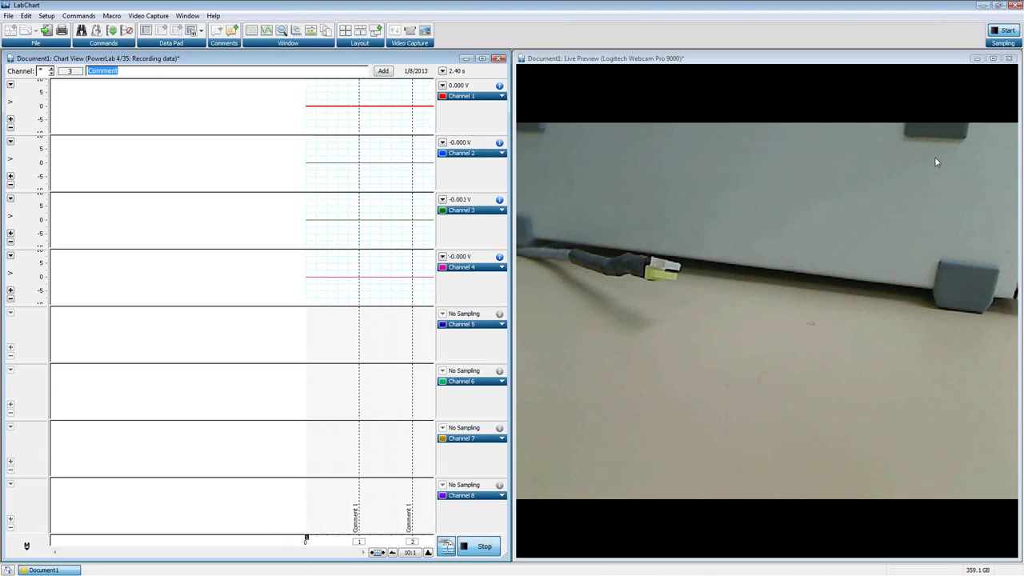
key(Return)
key(Return)
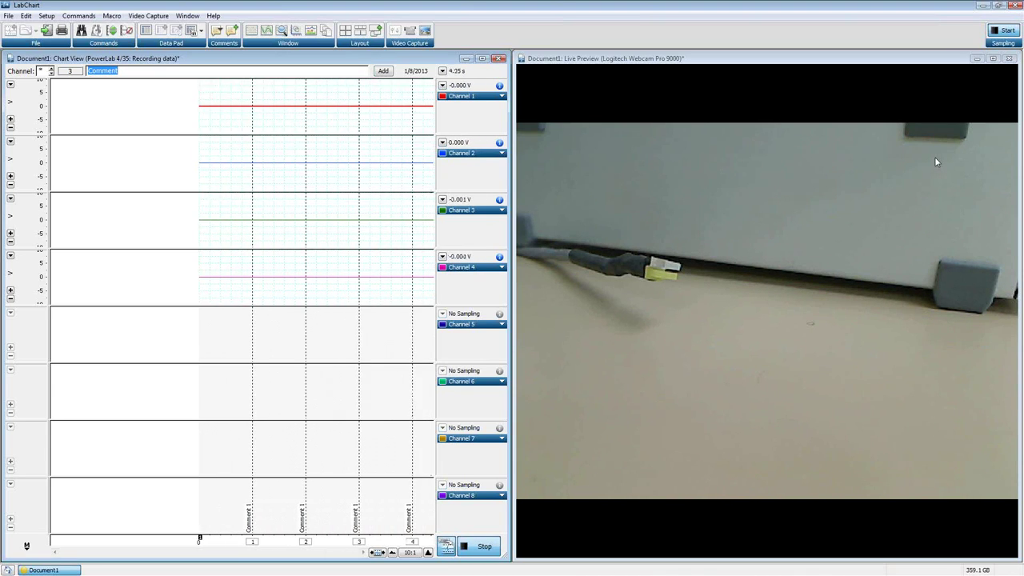
key(Return)
key(Return)
key(Return)
key(Return)
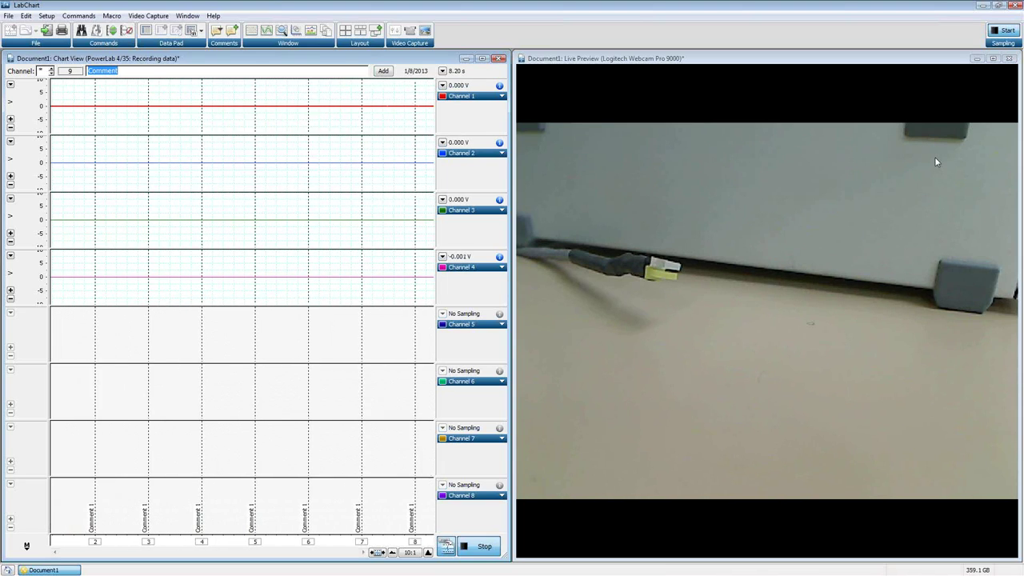
key(Return)
key(Return)
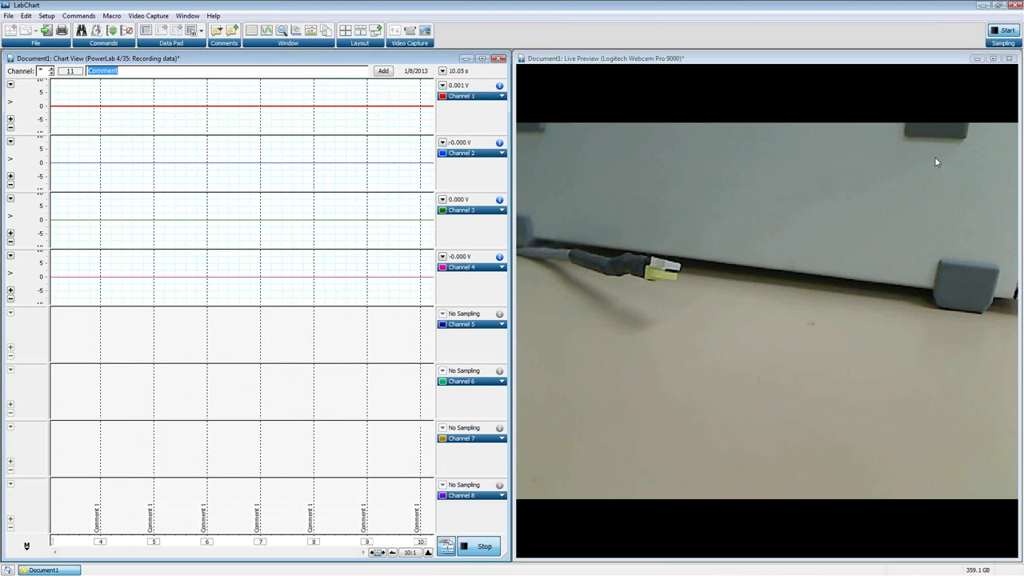
key(Return)
key(Return)
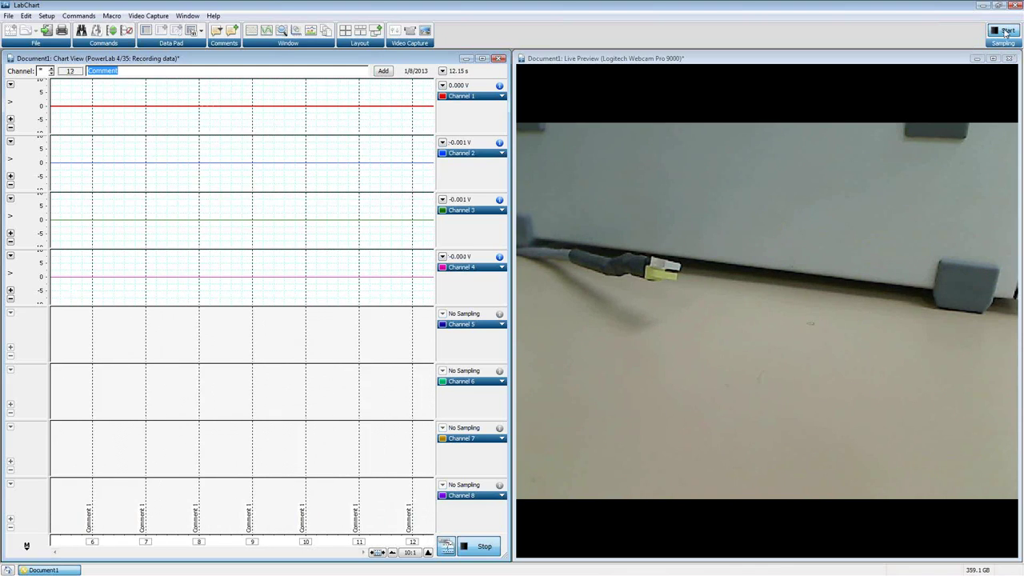
key(Return)
click(1007, 32)
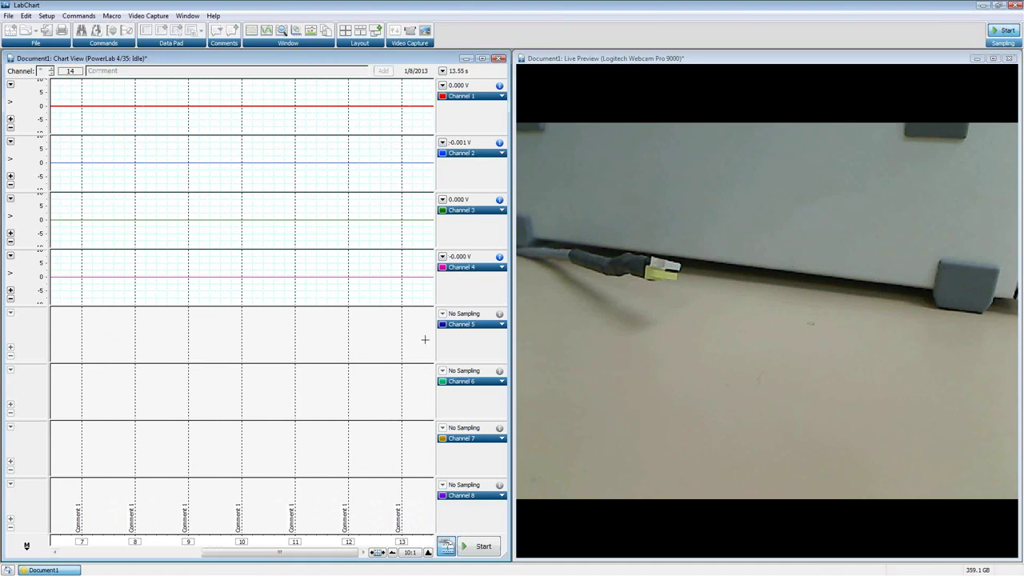
- Set the stimulator to start manually instead of when sampling starts, and close its settings
drag(274, 552, 96, 555)
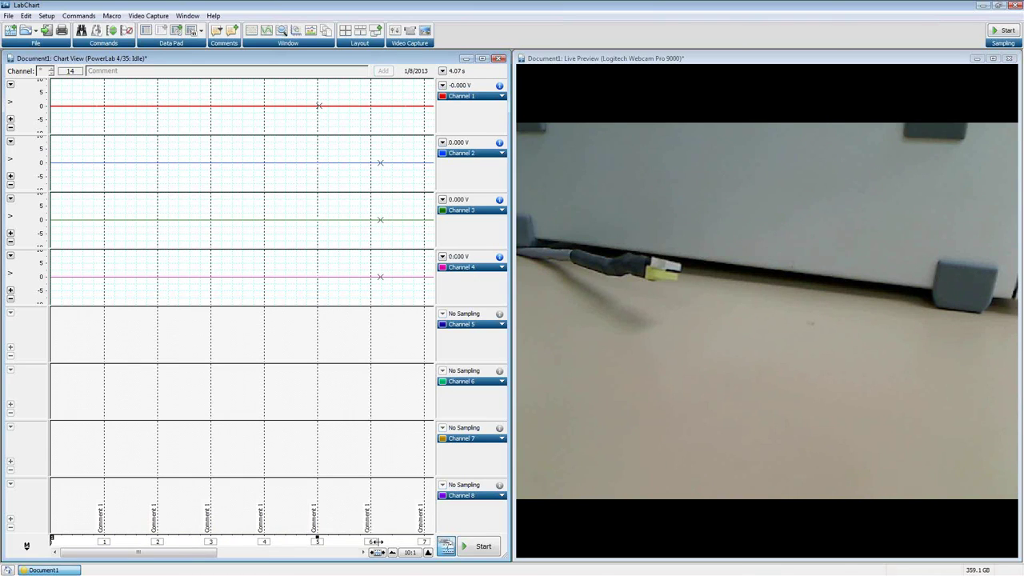
drag(215, 555, 358, 554)
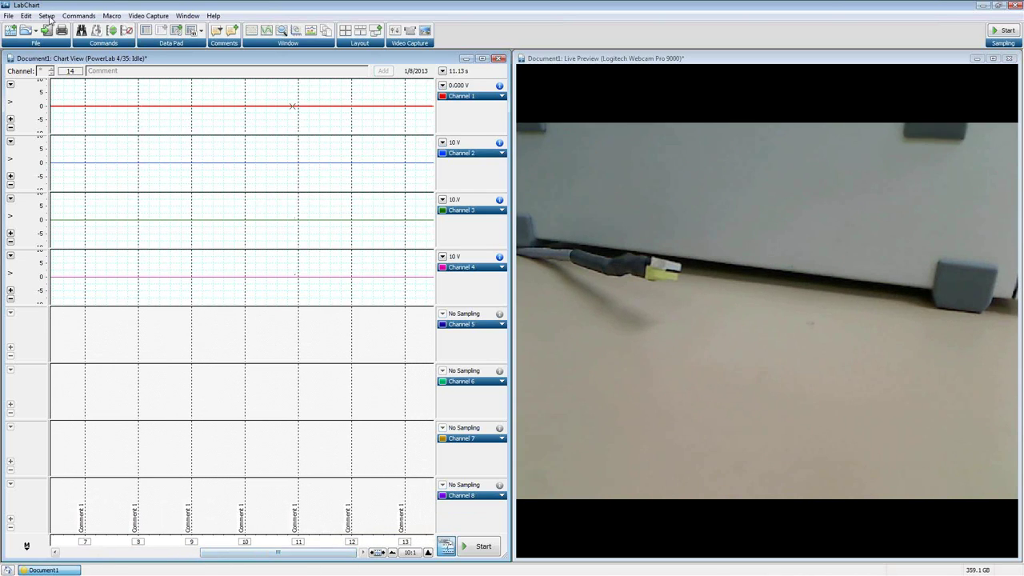
click(47, 16)
click(79, 122)
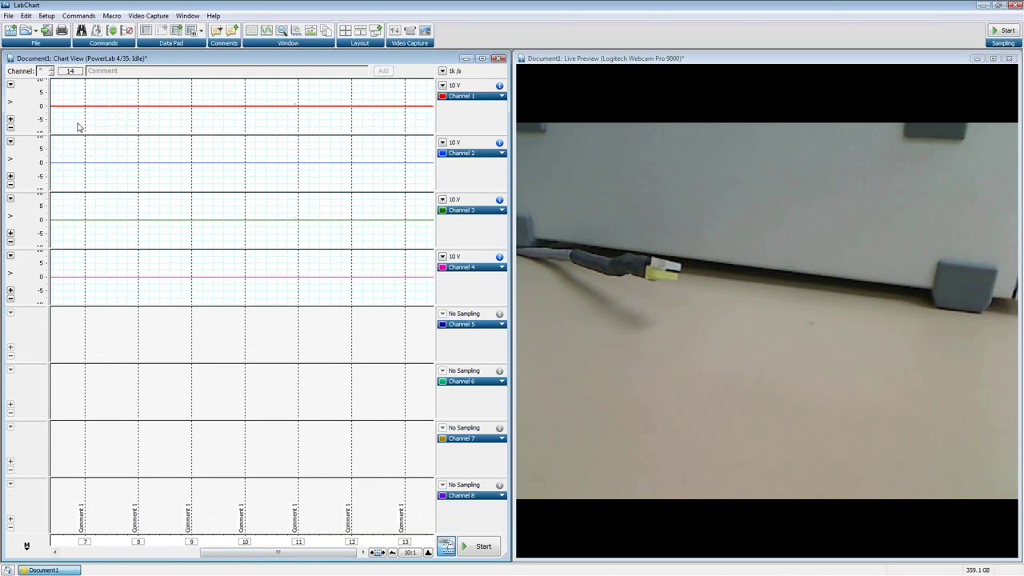
click(438, 180)
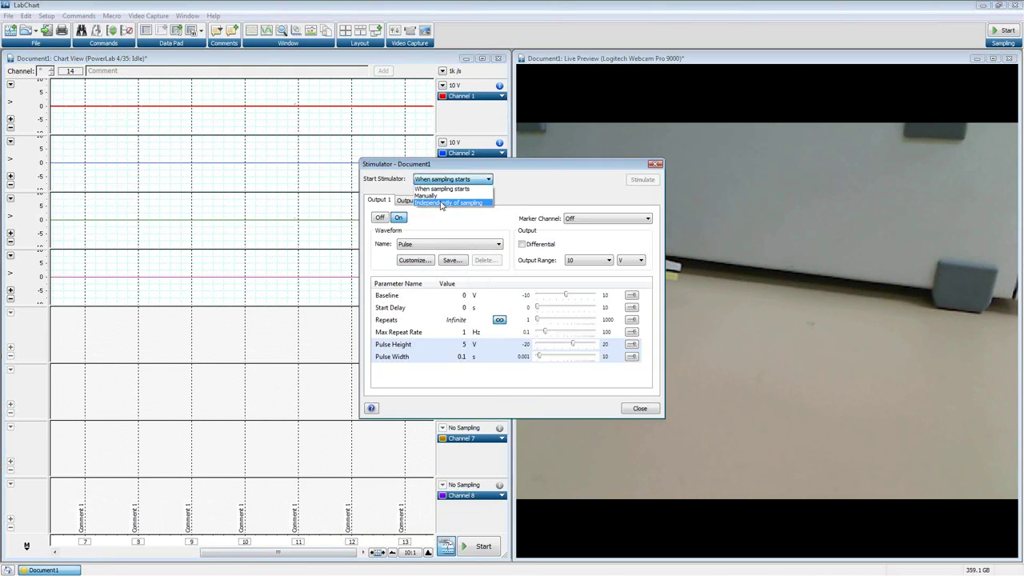
click(440, 196)
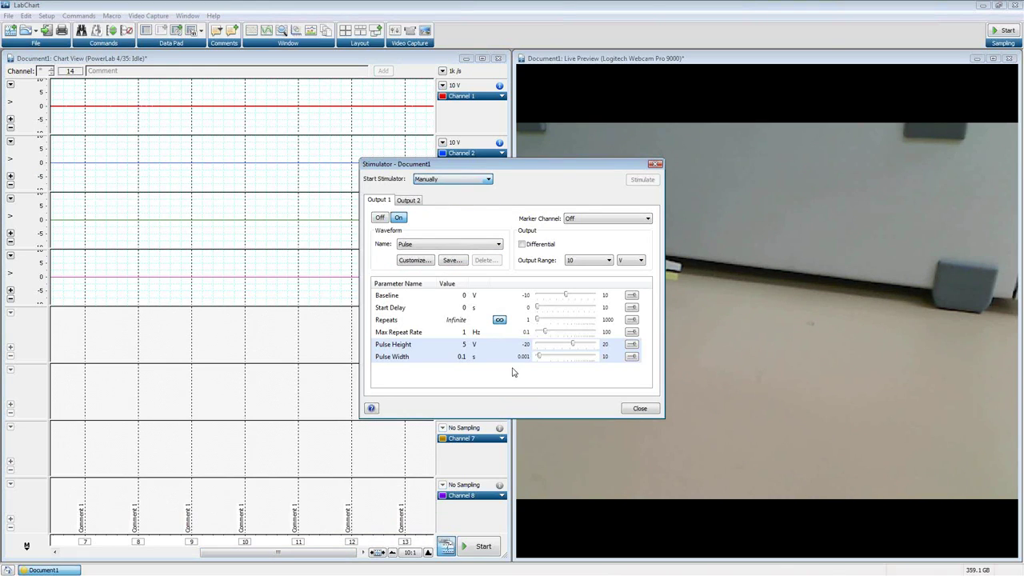
click(647, 409)
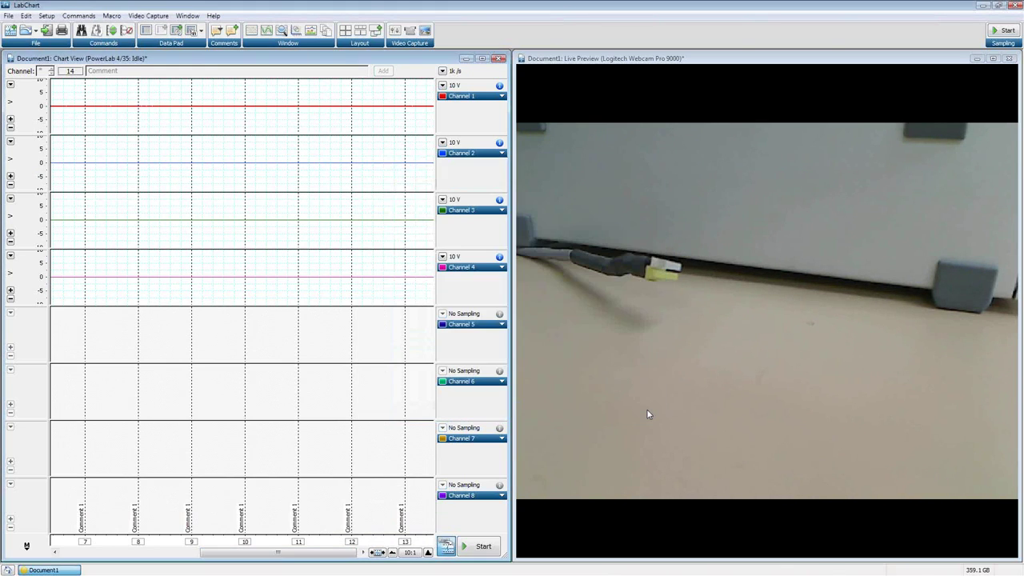
- Display the Stimulator Panel over Channels 1 and 2, and record about 9 seconds of data while stimulating manually
click(45, 16)
click(75, 135)
drag(505, 250, 109, 90)
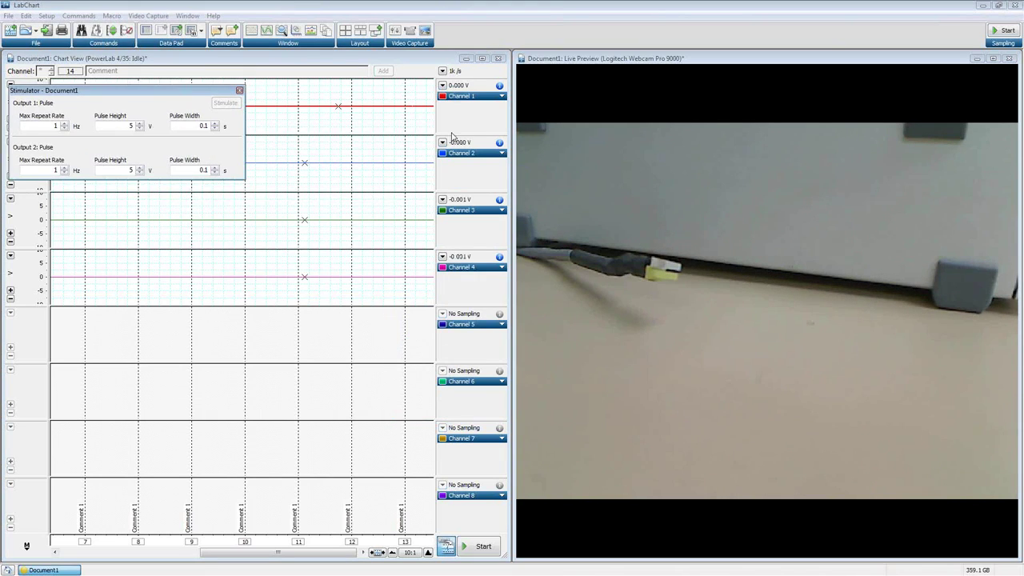
click(1003, 32)
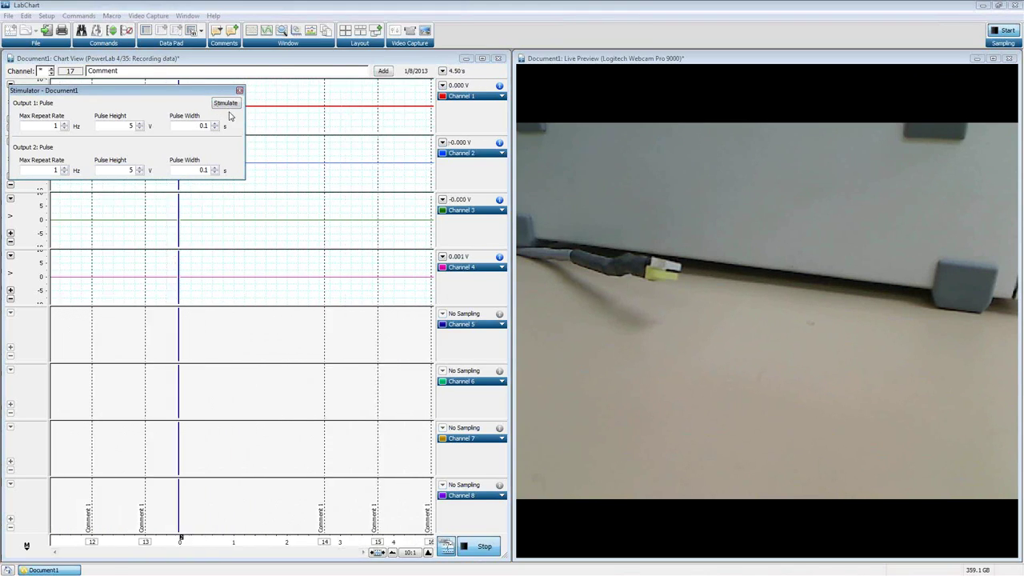
click(225, 104)
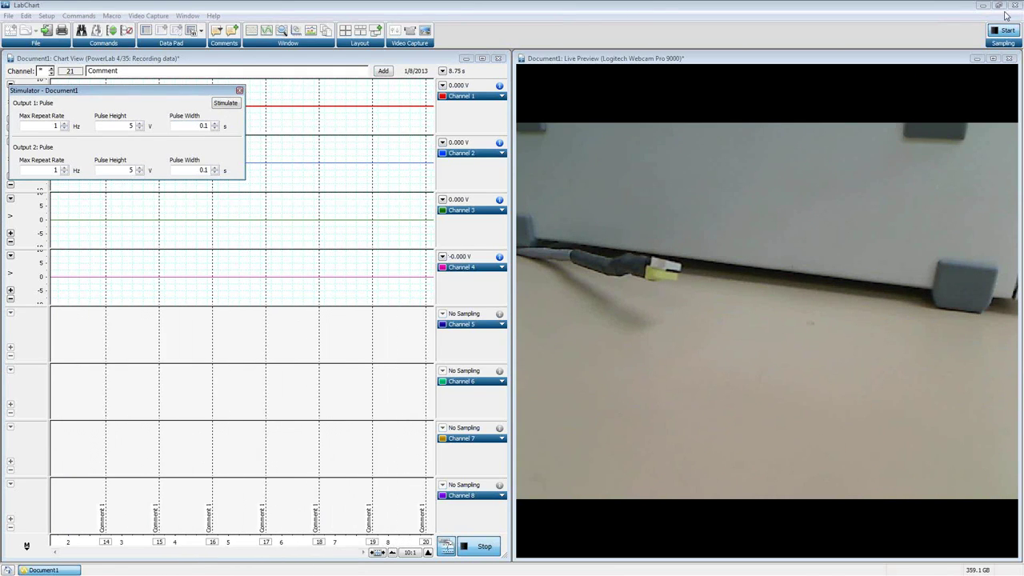
- Change the Output 1 pulse repeats from infinite to 1 in the Stimulator settings and close the dialog
click(46, 15)
click(68, 122)
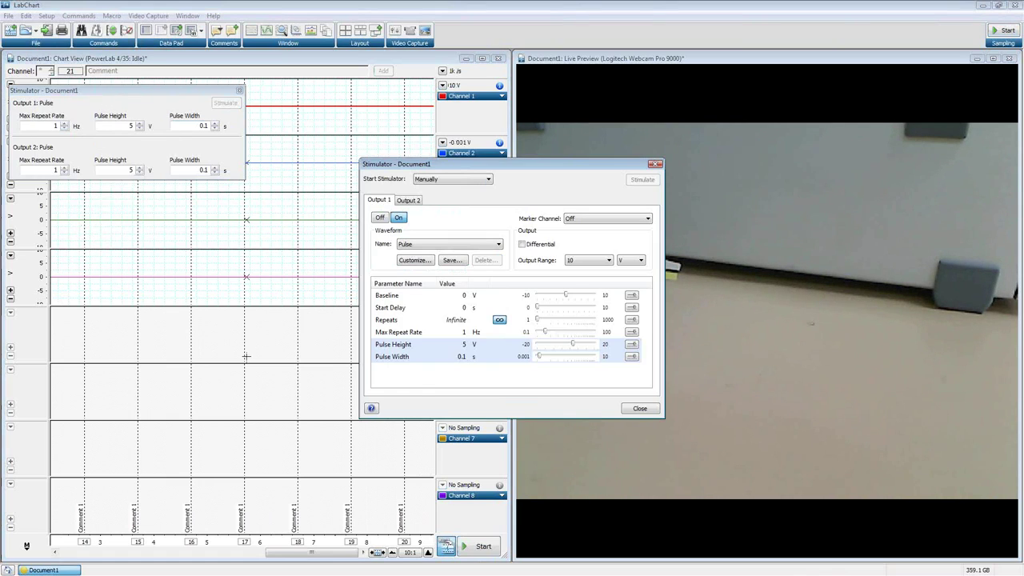
click(462, 323)
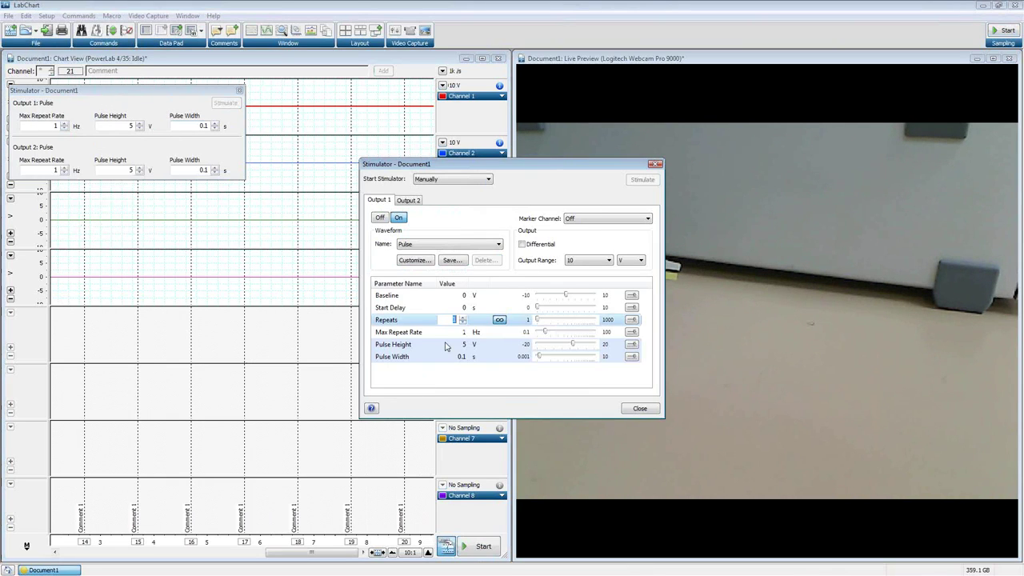
click(644, 410)
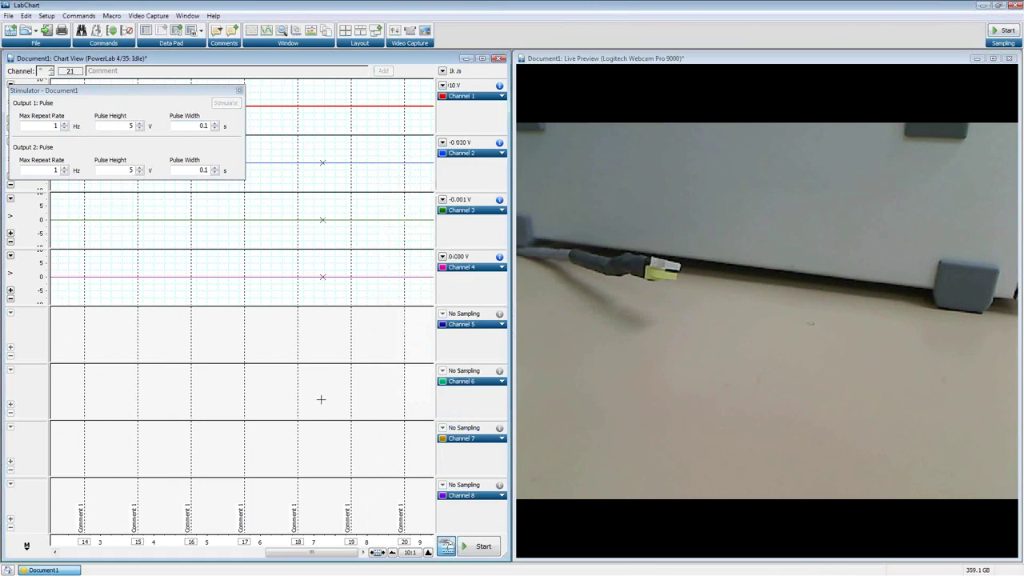
- Delete all recorded data for all channels, including the captured video
key(ctrl+a)
key(Delete)
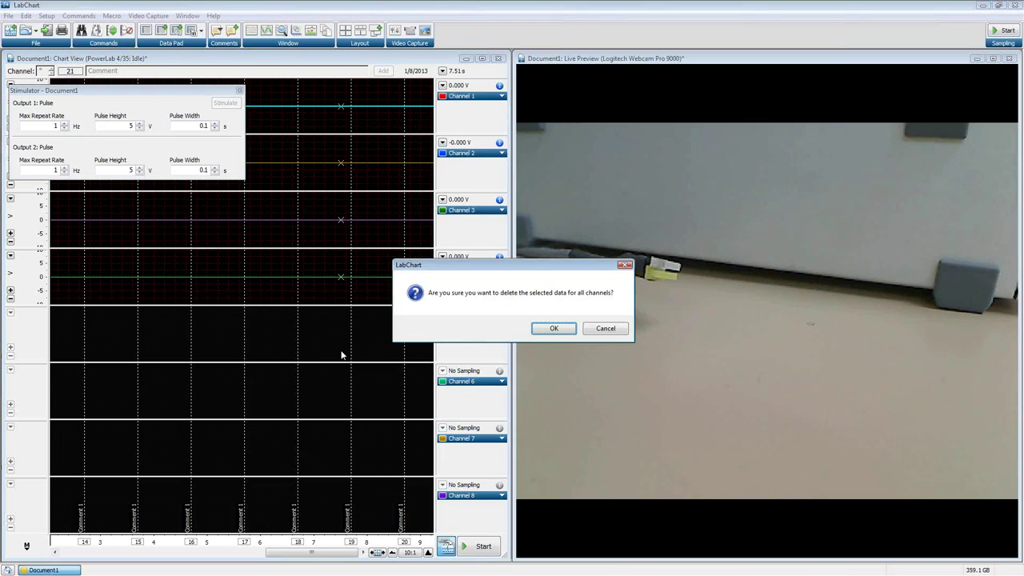
click(554, 328)
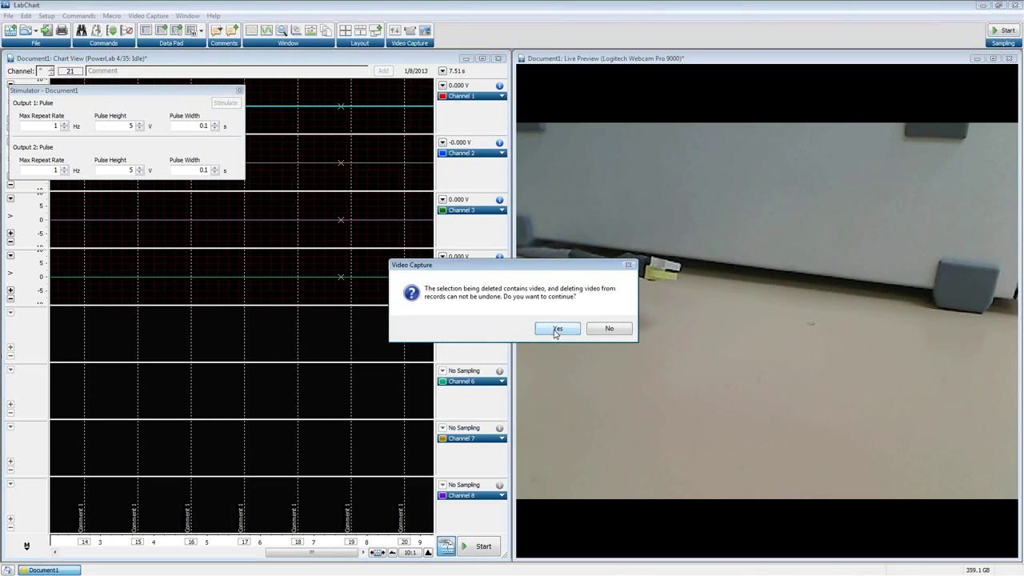
click(554, 331)
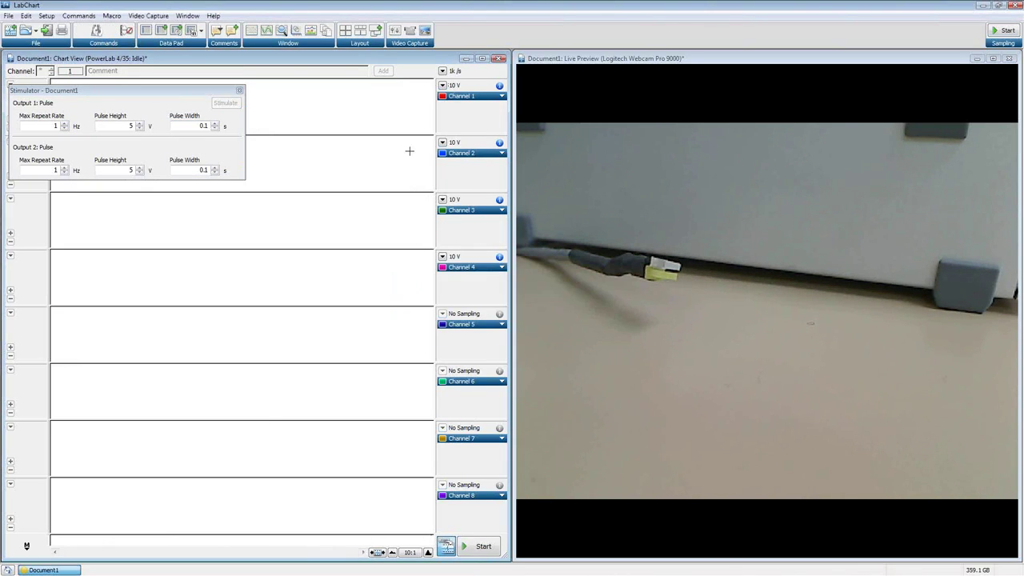
- Record a new block of data, manually triggering a single stimulator pulse three times, and stop sampling
click(1007, 32)
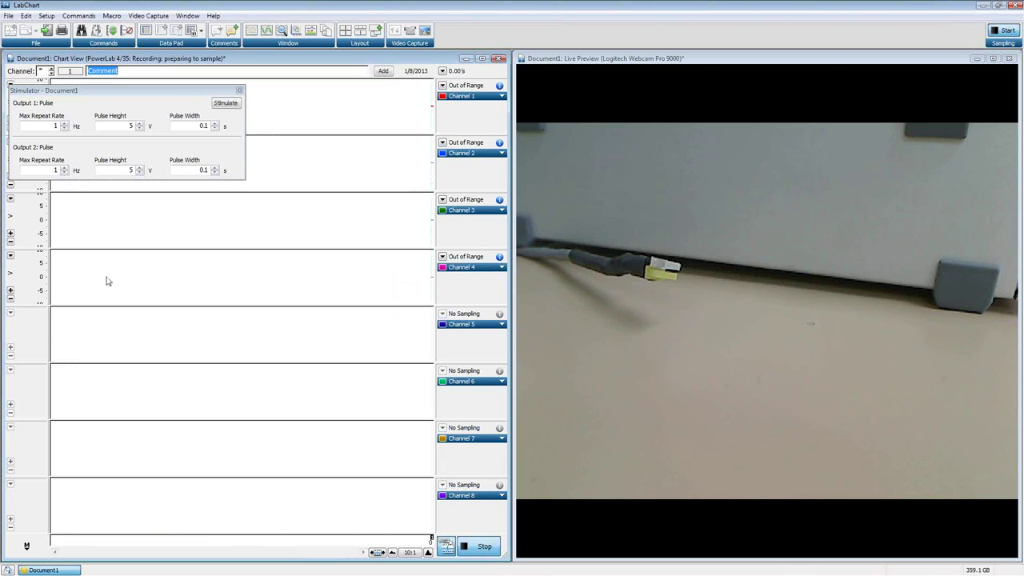
click(227, 103)
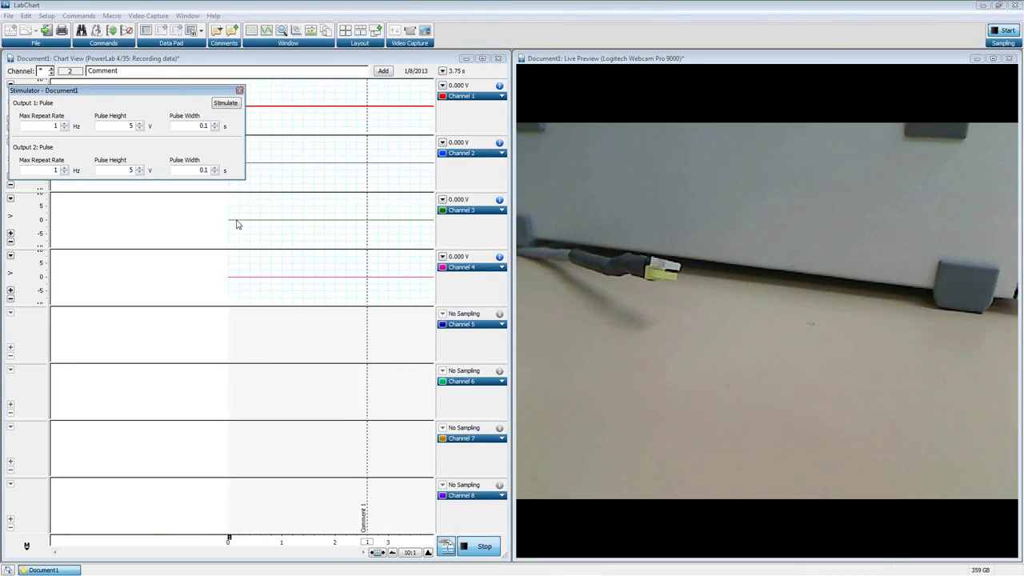
click(226, 104)
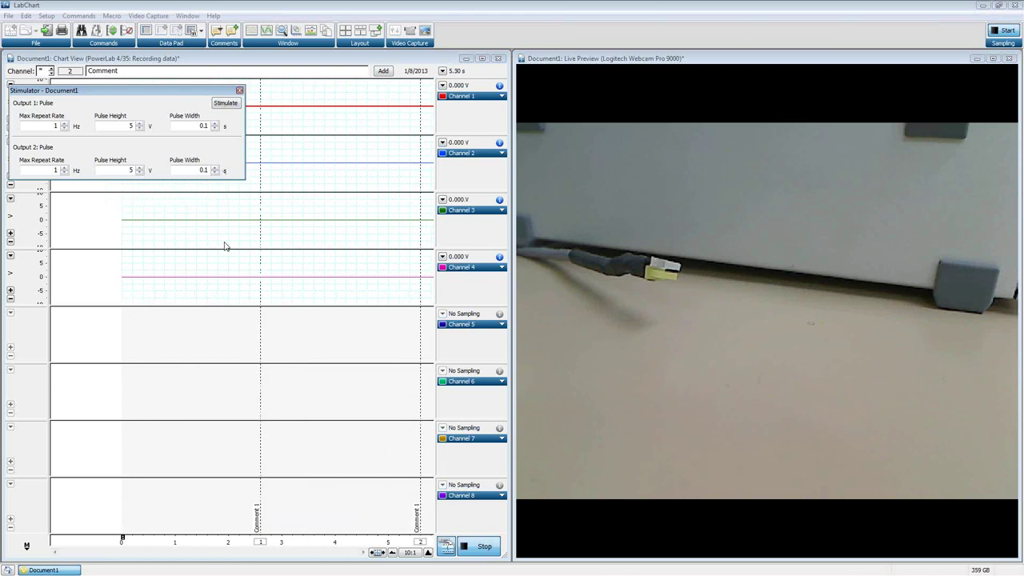
click(225, 103)
click(480, 546)
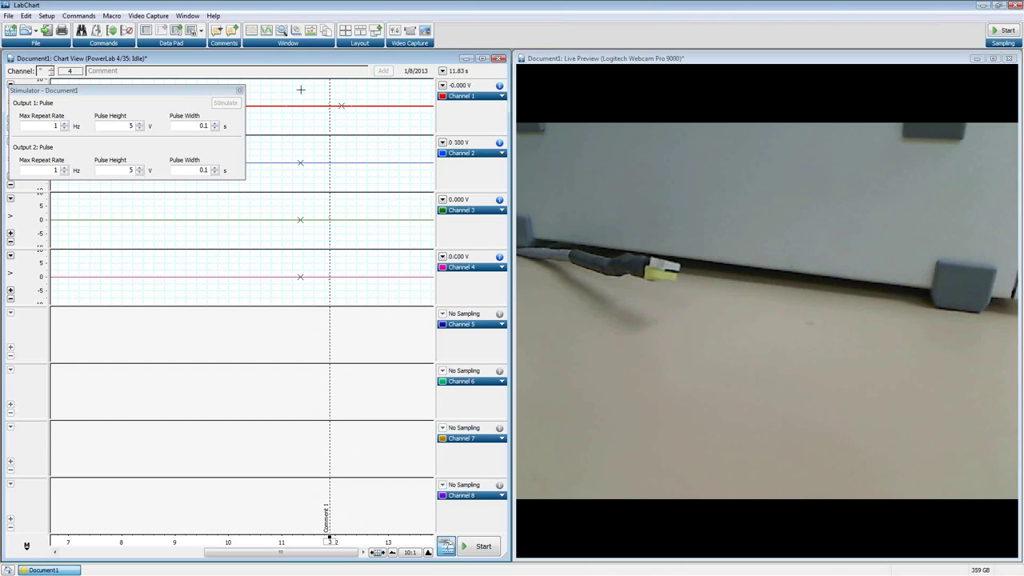
- Close the Stimulator Panel and clear the whole recording, including its video
click(240, 90)
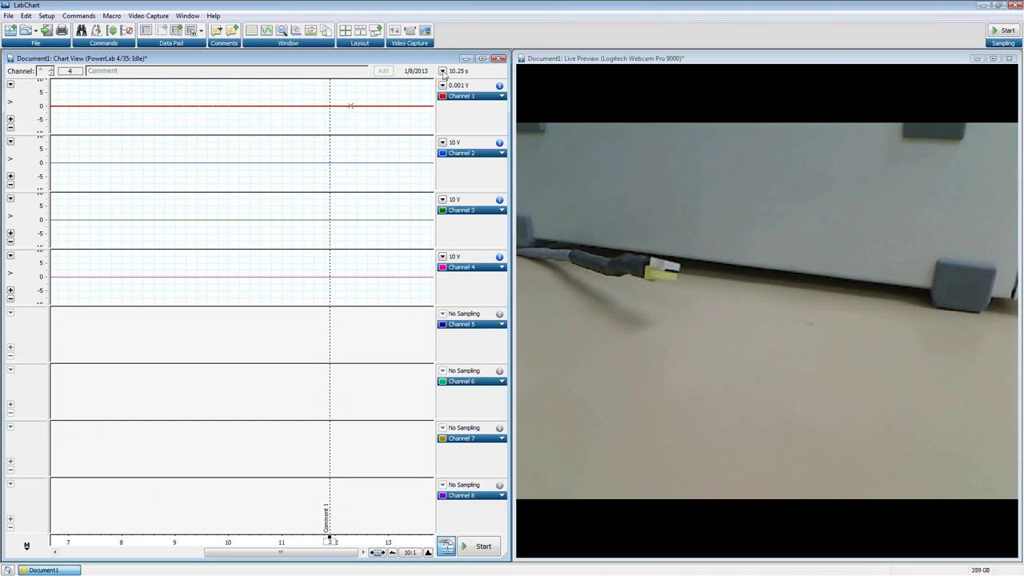
key(ctrl+a)
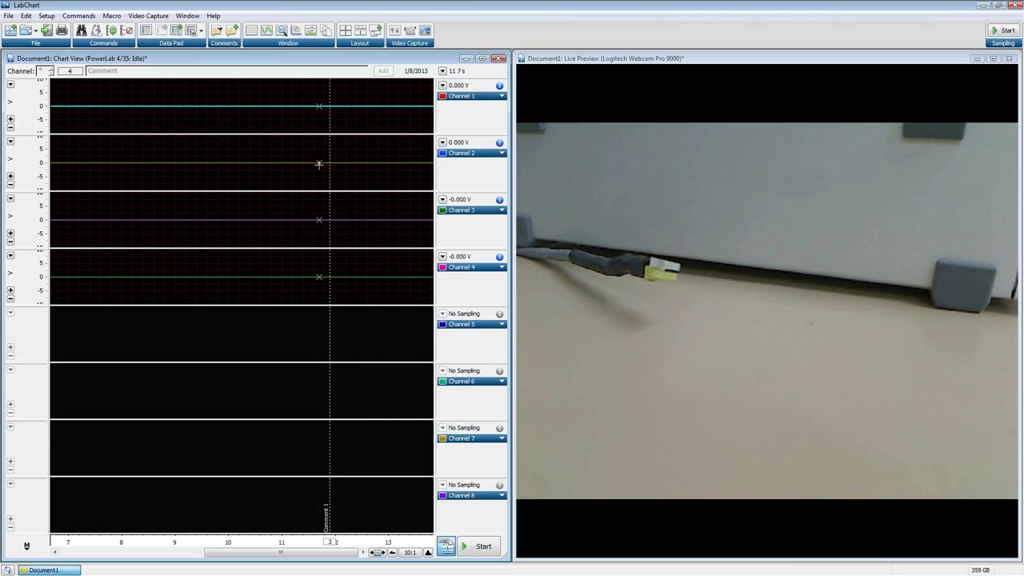
key(Delete)
key(Return)
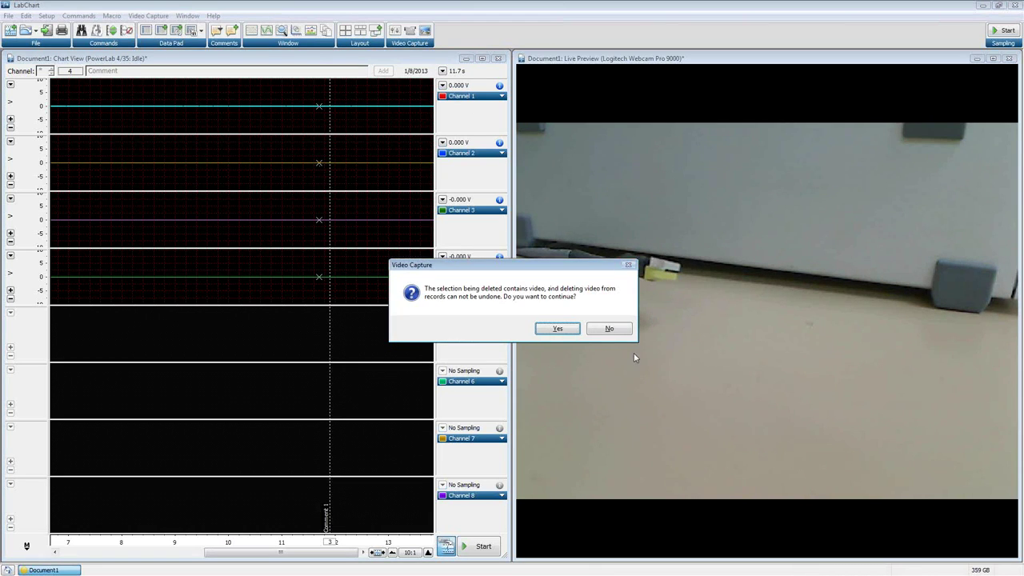
click(558, 329)
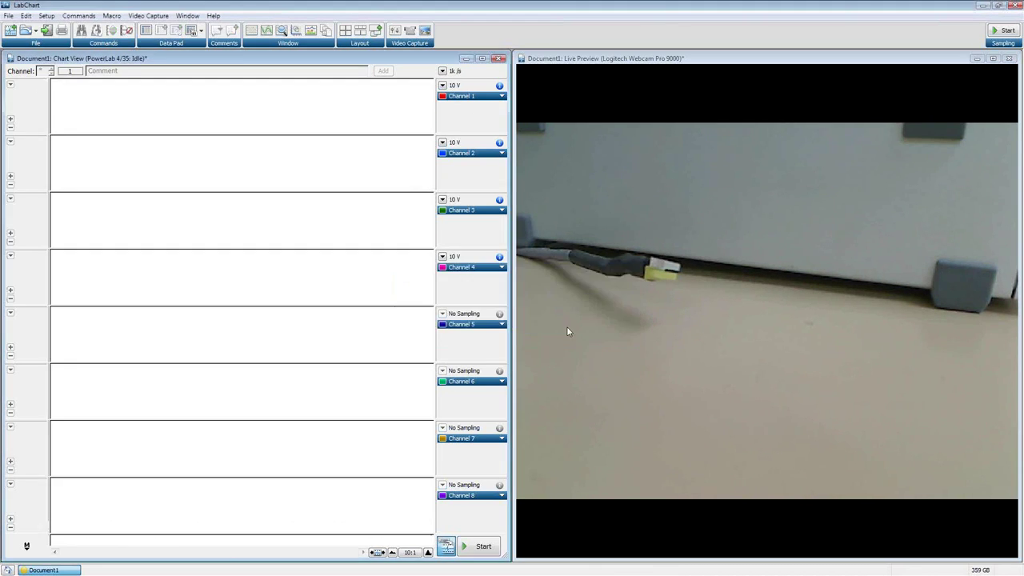
- Reduce the document to 3 channels, narrow the Live Preview window and widen the Chart View into the freed space
double_click(394, 304)
text(3)
key(Return)
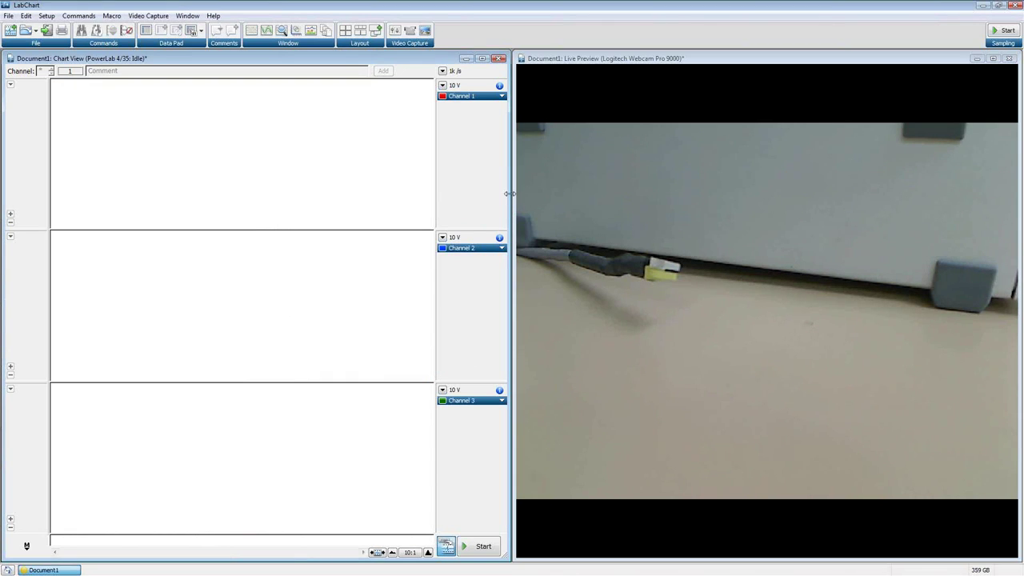
drag(513, 194, 592, 198)
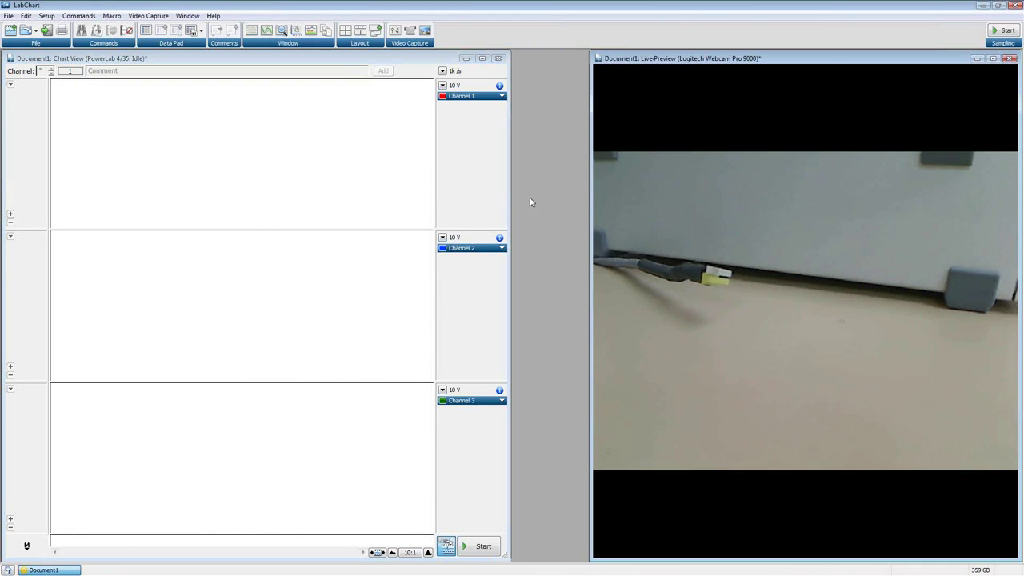
drag(510, 192, 576, 191)
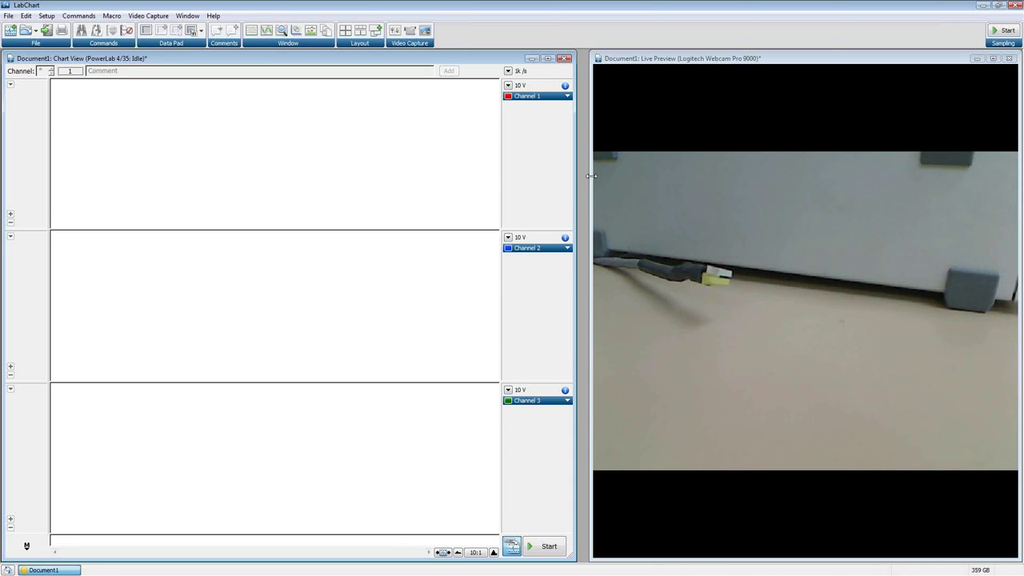
click(50, 16)
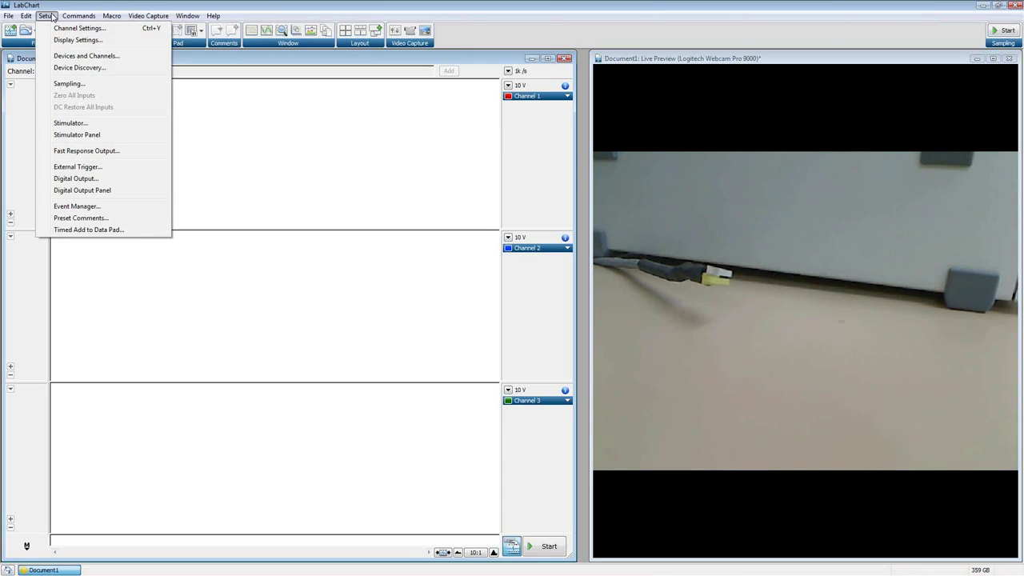
click(75, 206)
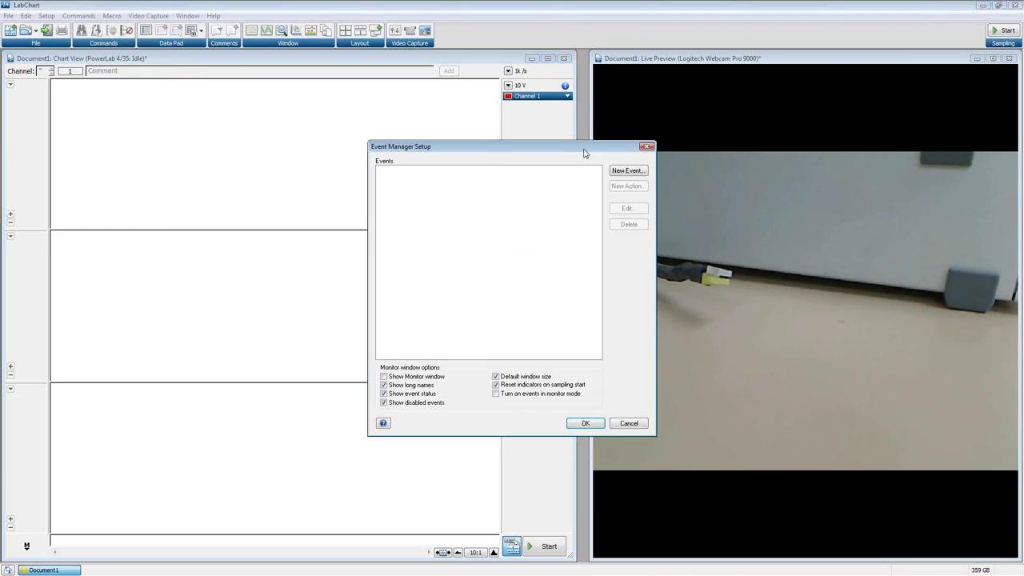
click(646, 147)
click(45, 16)
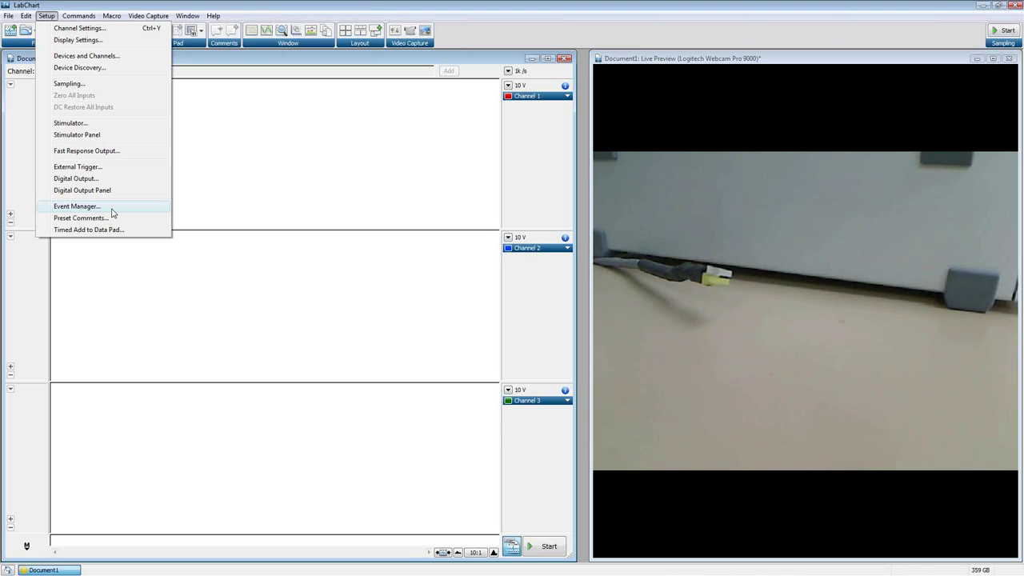
click(260, 7)
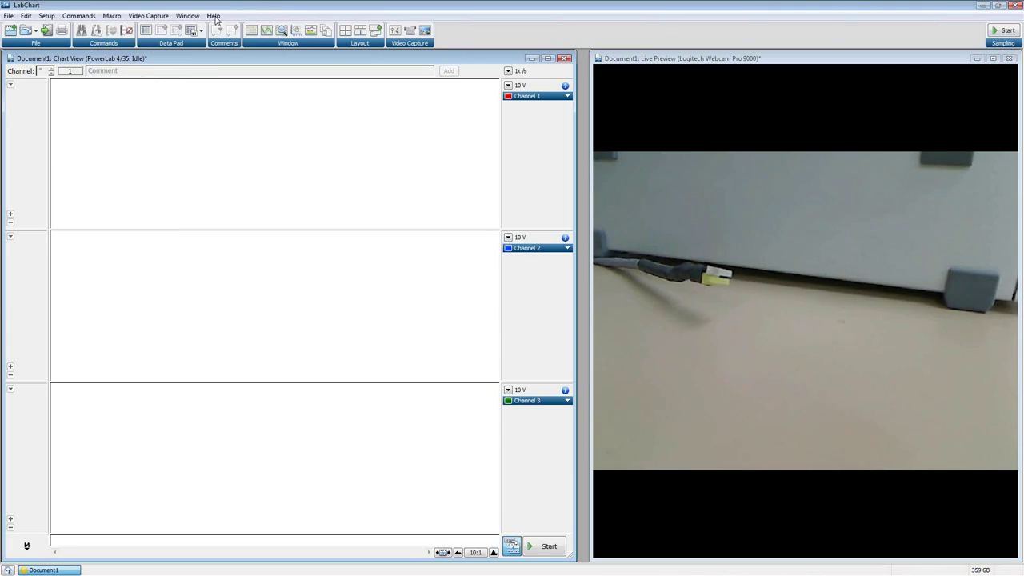
click(214, 16)
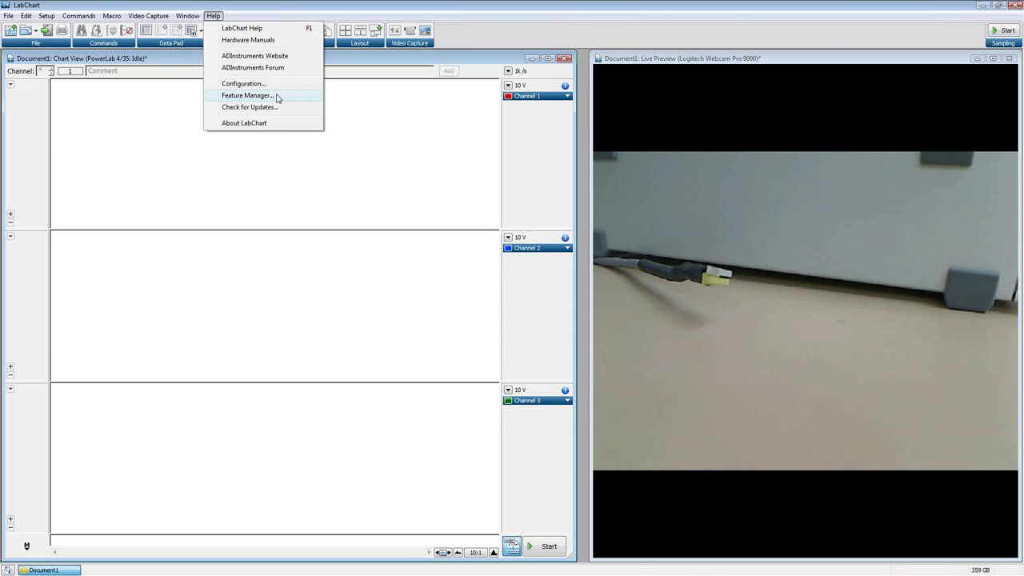
click(206, 13)
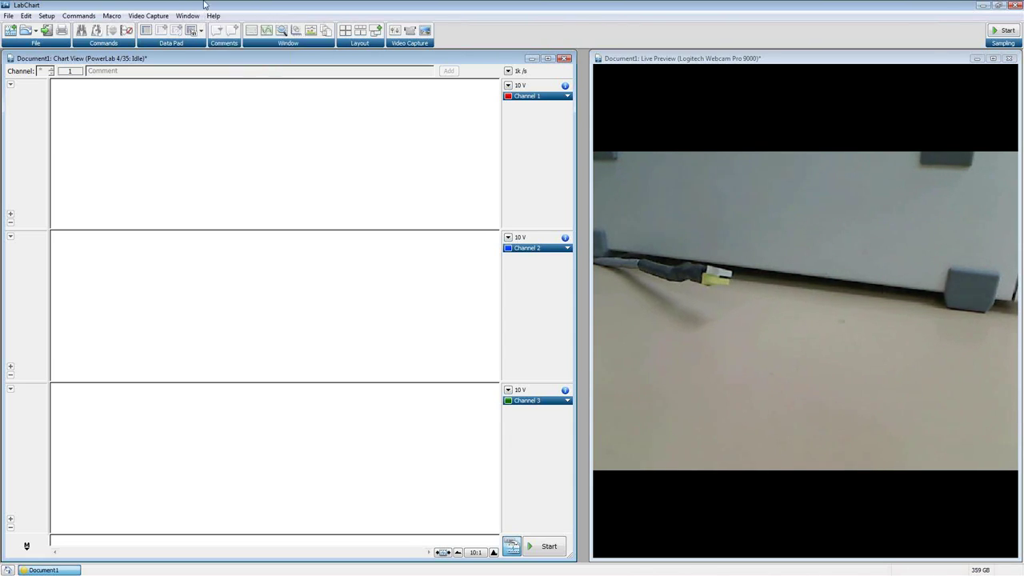
- Open the Event Manager setup, move it over the Chart View and enable Show Monitor window
click(48, 16)
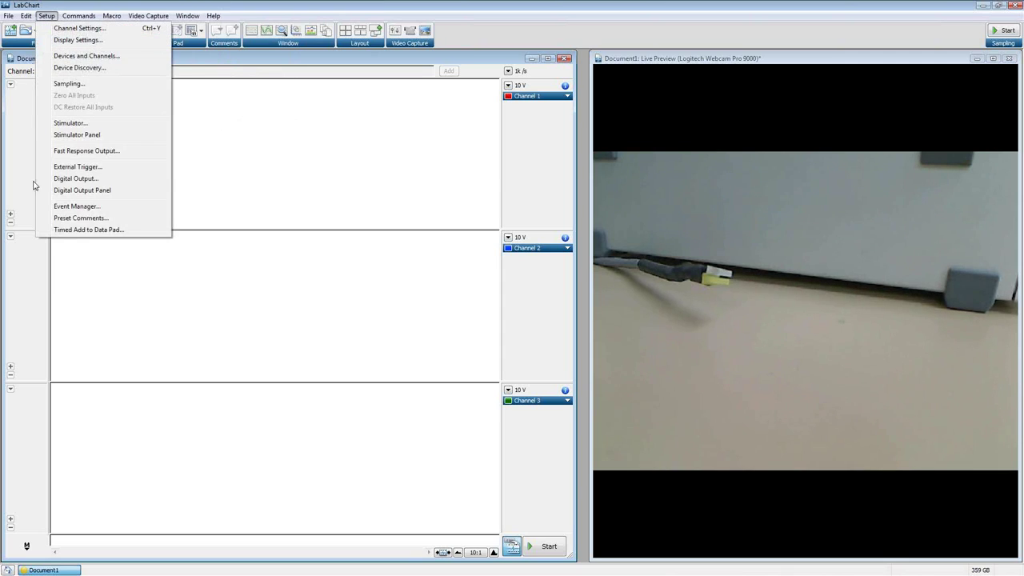
click(89, 210)
drag(466, 148, 257, 94)
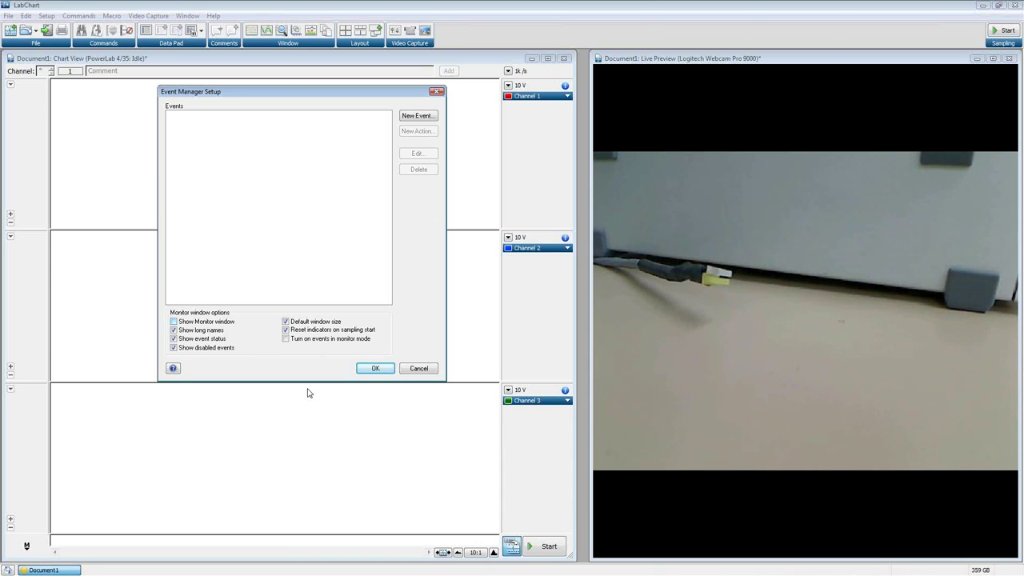
key(alt+m)
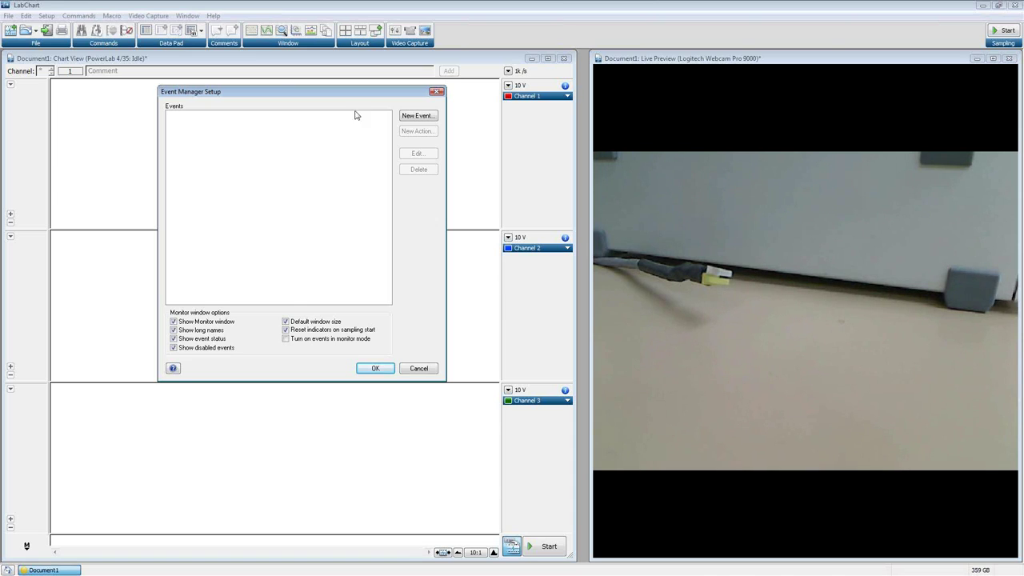
- Create a new event of the Level type in the Event Manager
click(423, 120)
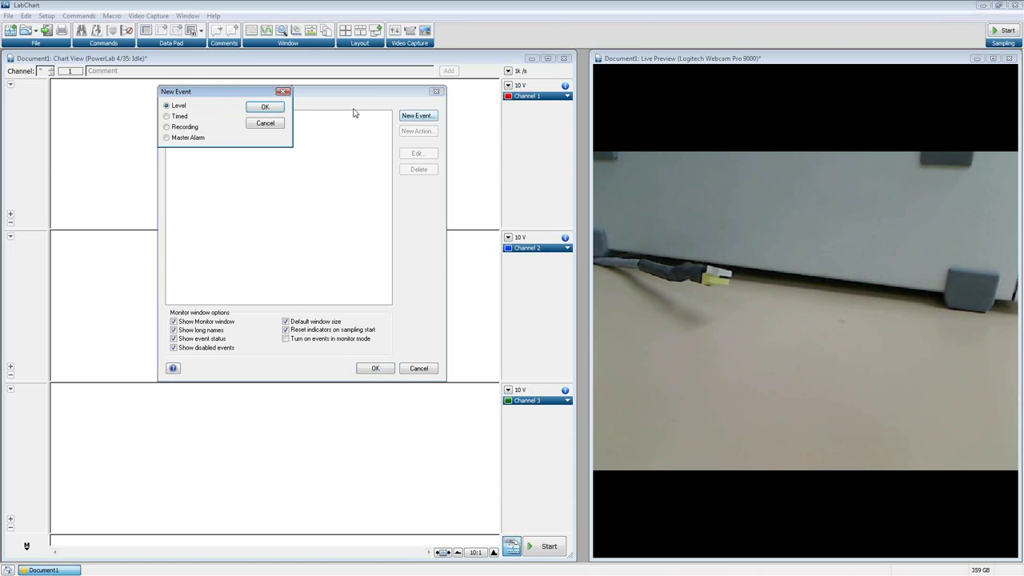
drag(207, 98, 263, 99)
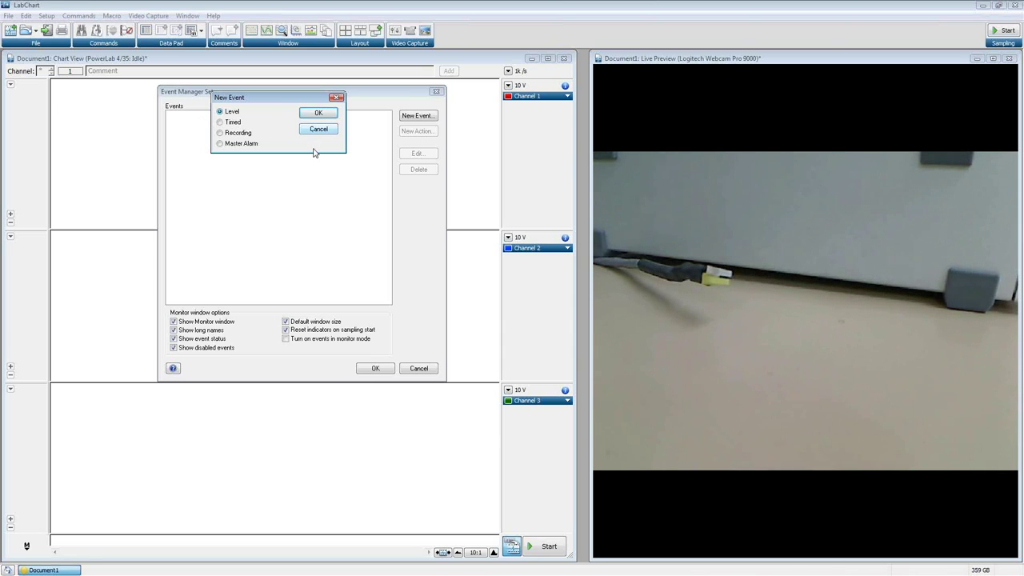
key(Down)
key(Up)
key(Up)
key(Up)
click(323, 115)
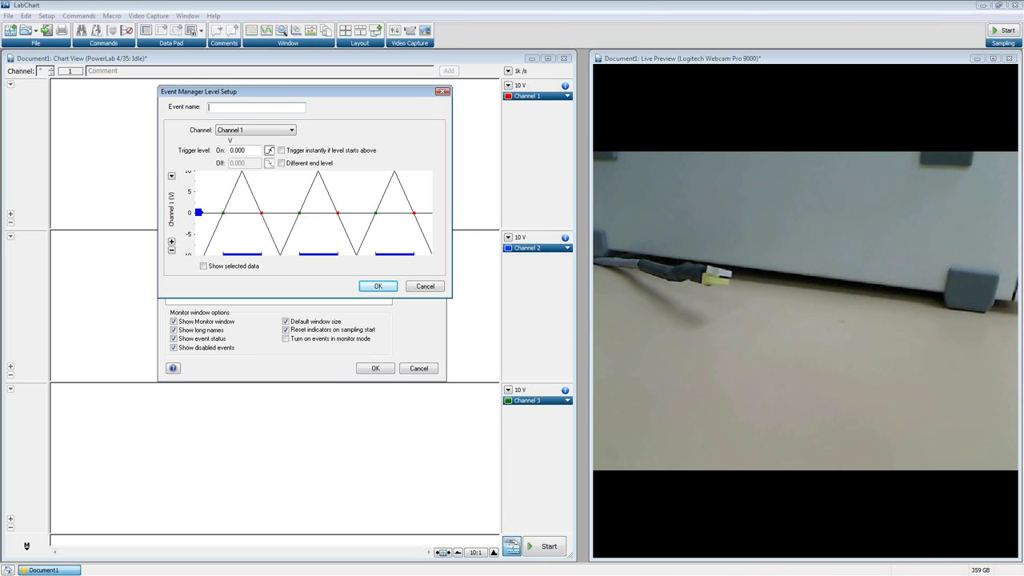
- Name the event Pulse Event and set its on trigger level to 1 V
text(Pulse Ev)
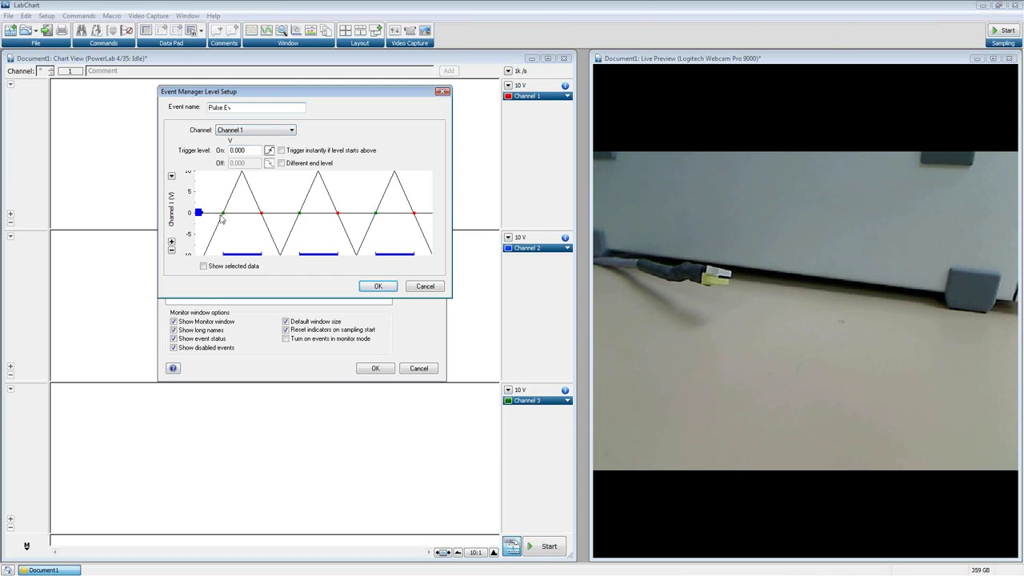
text(ent)
double_click(254, 150)
text(10)
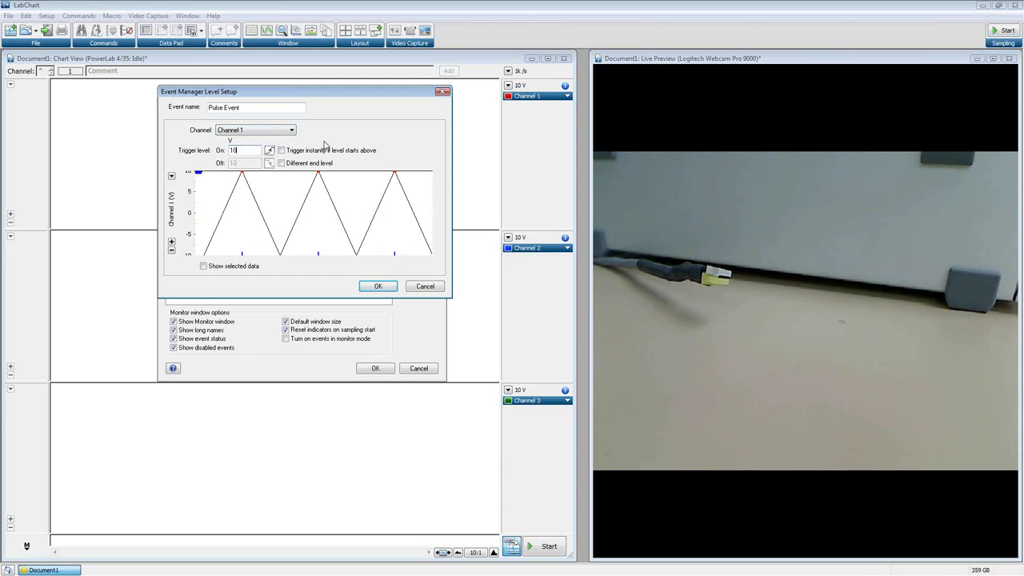
key(BackSpace)
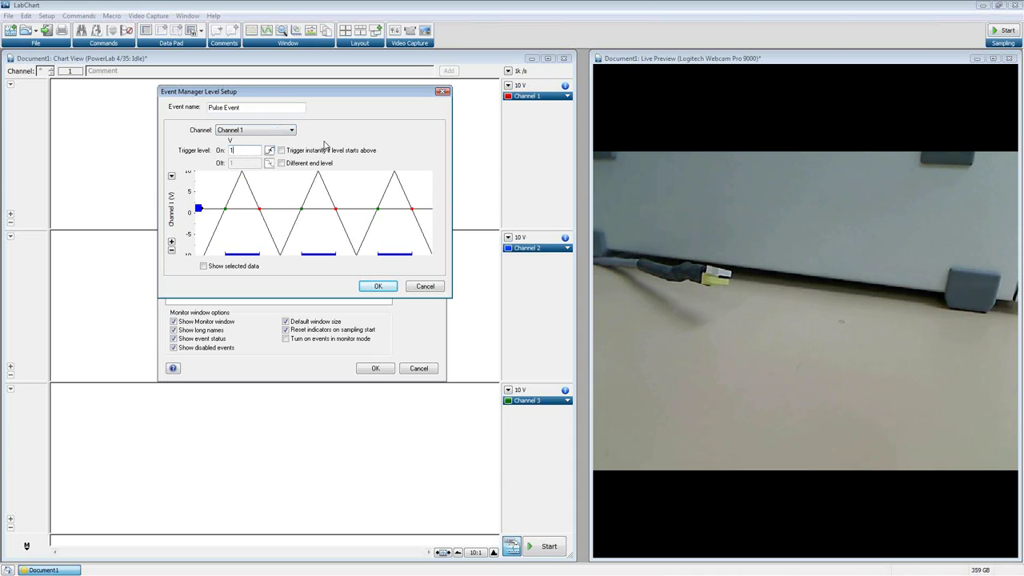
- Toggle the trigger direction and the instant-trigger option and restore both, and look through the available source channels
click(270, 151)
click(270, 150)
click(281, 151)
click(282, 153)
click(271, 131)
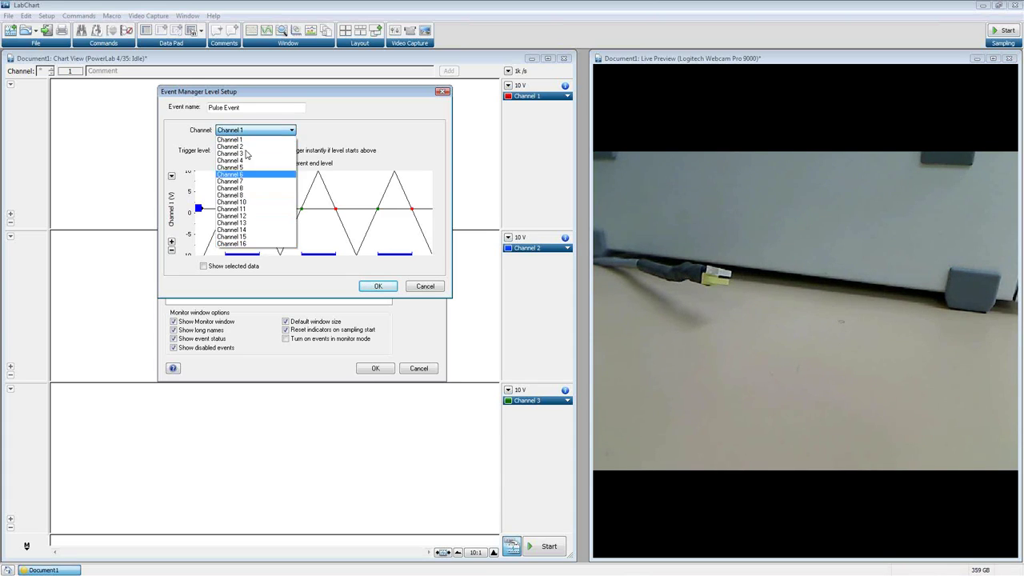
click(329, 132)
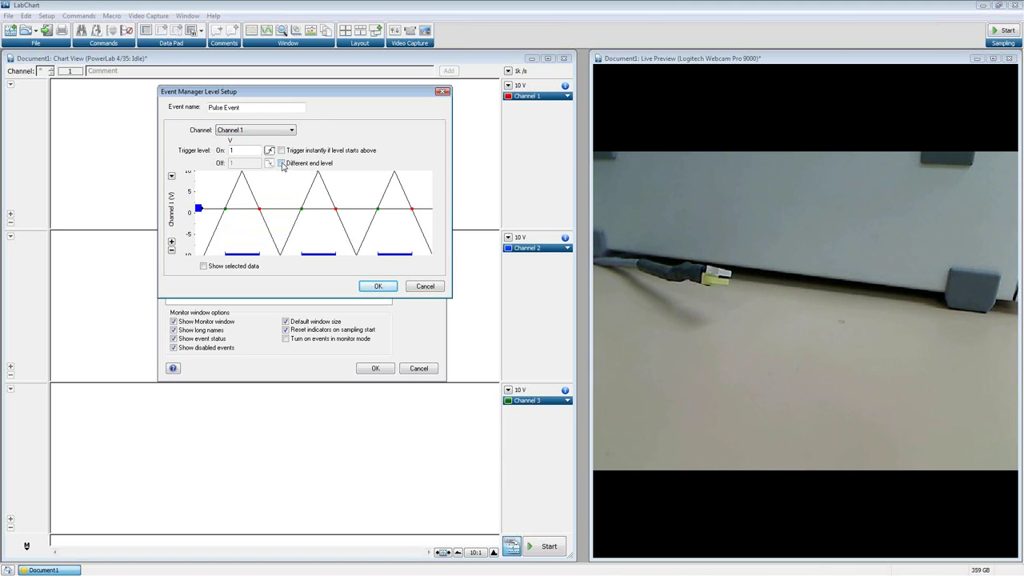
- Enable a different end level with an off level of 2 V, and view the preview graph's scale options
click(282, 163)
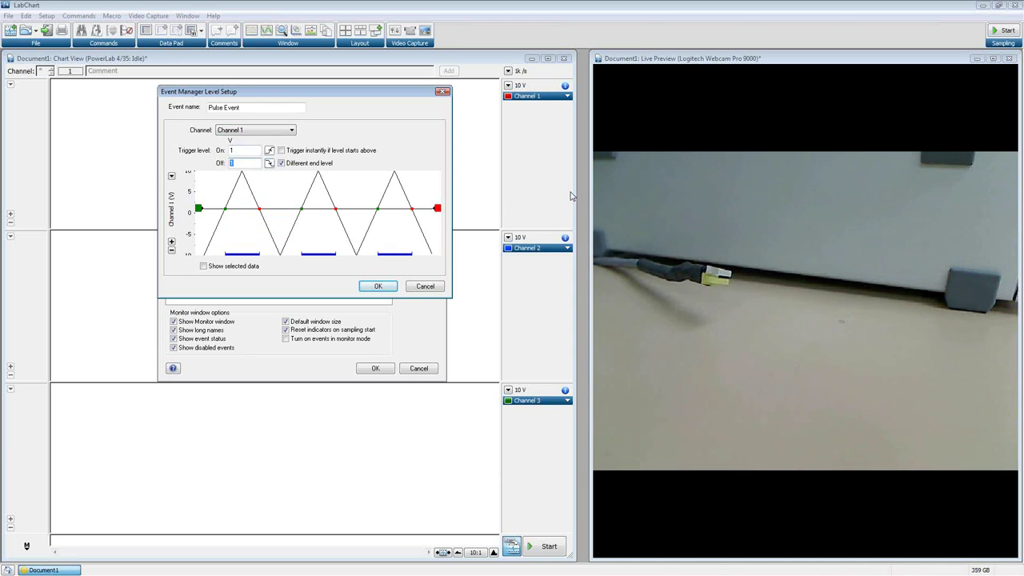
text(2)
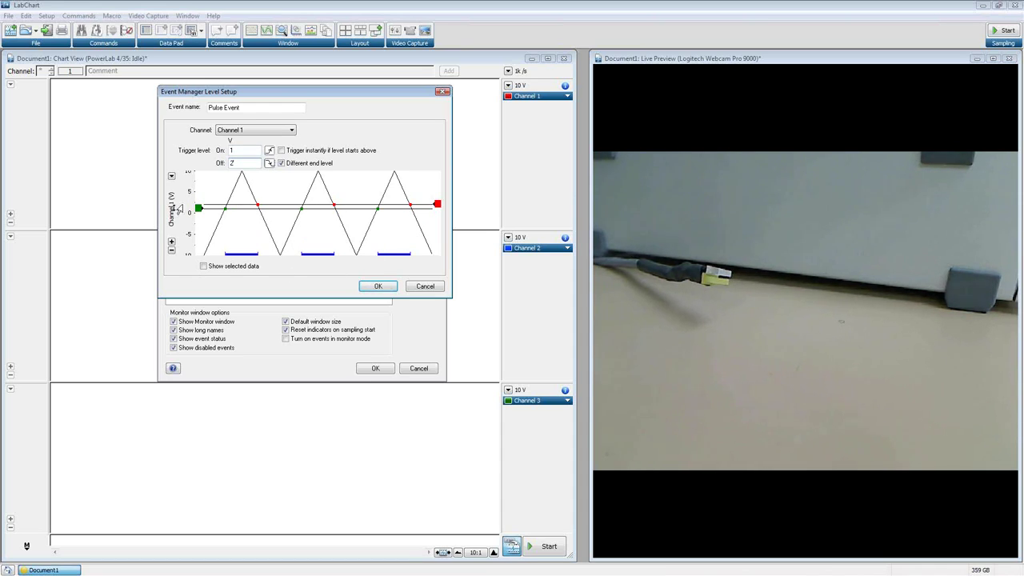
click(171, 176)
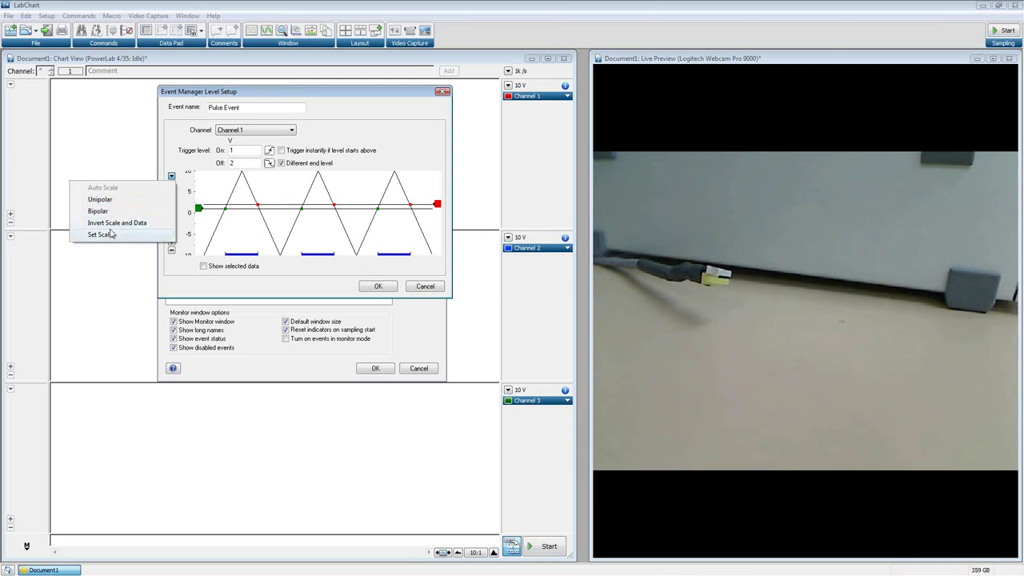
click(168, 160)
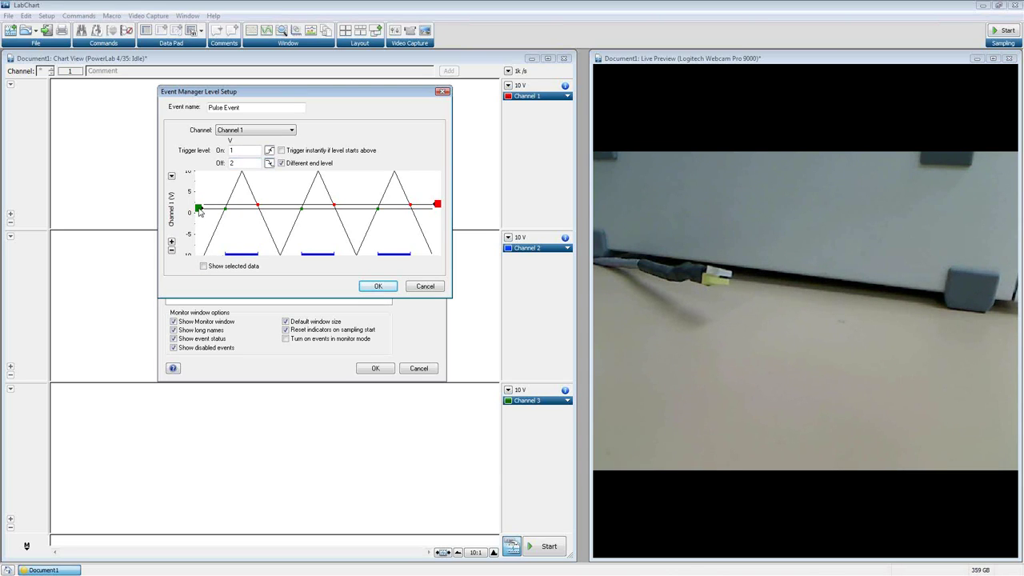
- Lower the on level to about 0.57 V, raise the off level to about 5.22 V, and make both trigger on falling slopes
mouse_move(200, 208)
mouse_down()
mouse_move(199, 186)
mouse_move(203, 238)
mouse_move(205, 193)
mouse_move(204, 227)
mouse_move(204, 195)
mouse_move(206, 212)
mouse_up()
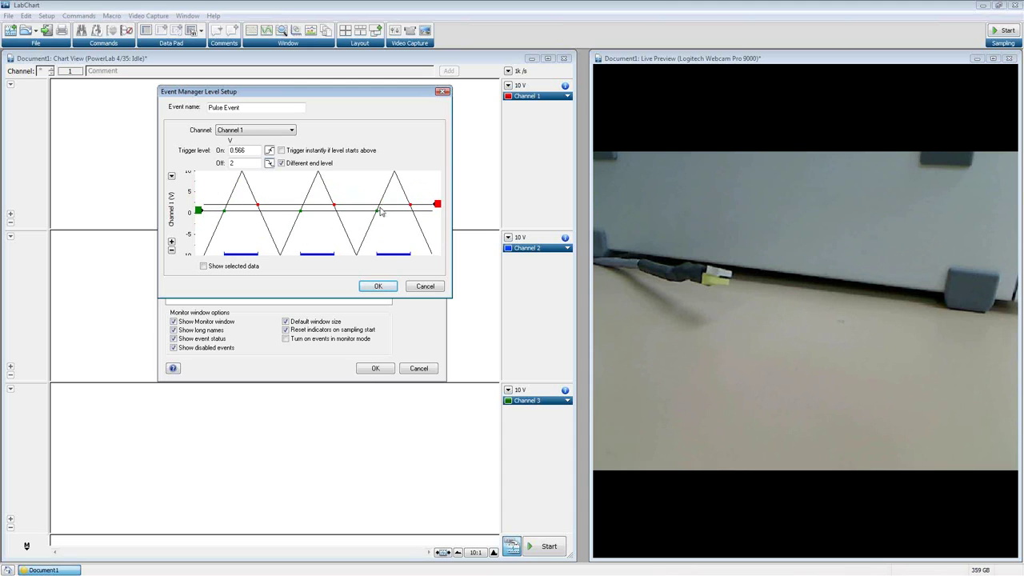
mouse_move(440, 207)
mouse_down()
mouse_move(439, 227)
mouse_move(428, 186)
mouse_move(440, 221)
mouse_move(437, 191)
mouse_up()
click(269, 163)
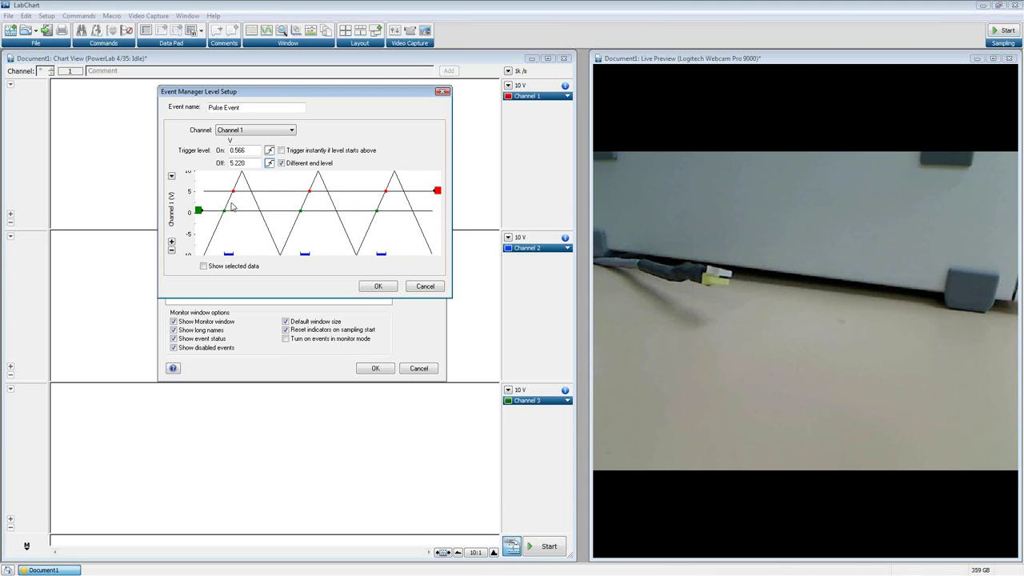
click(270, 150)
click(270, 164)
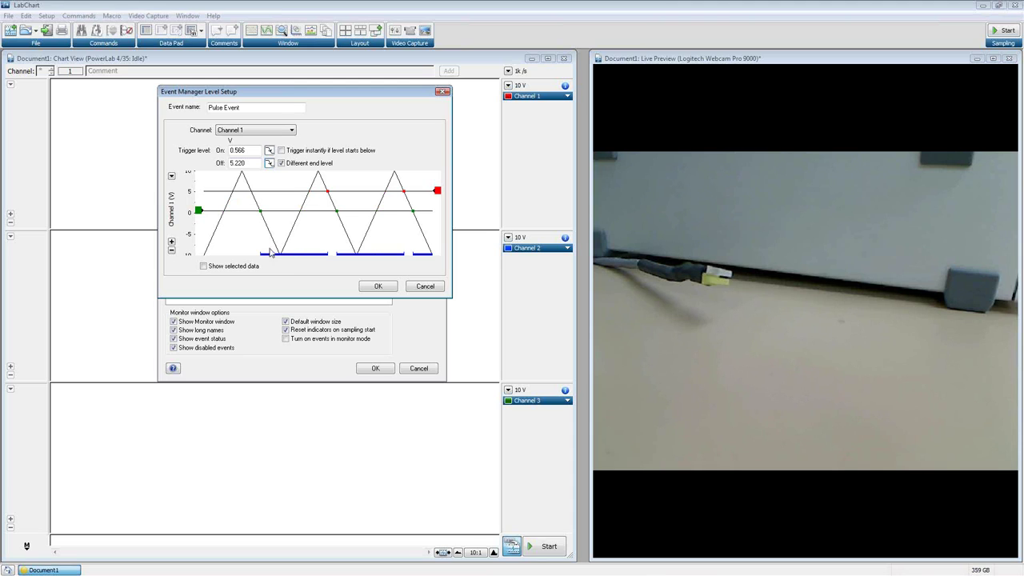
- Raise the on level to about 7.2 V and enable triggering instantly if the signal starts beyond the level
drag(199, 211, 200, 183)
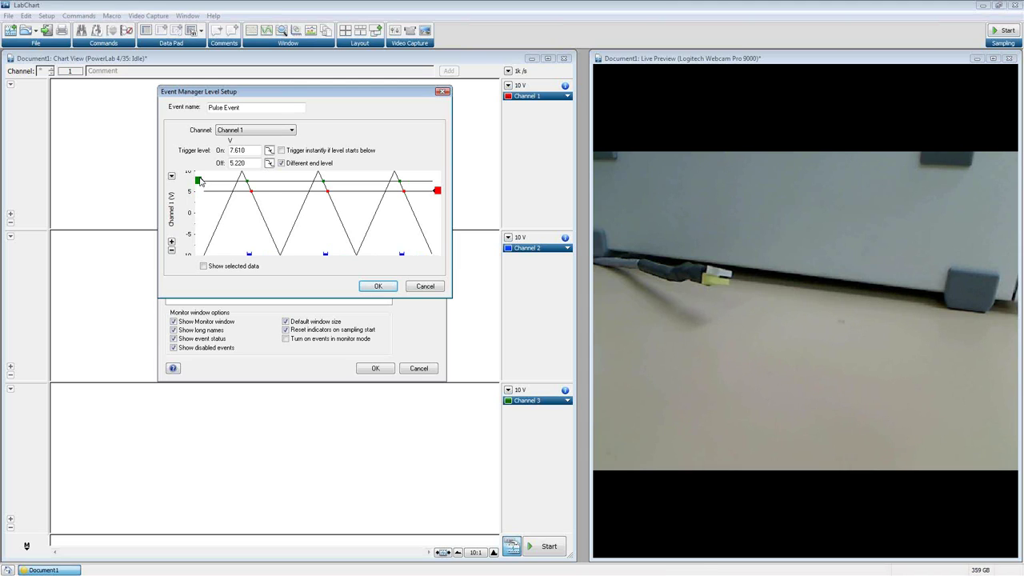
click(280, 151)
mouse_move(201, 182)
mouse_down()
mouse_move(205, 228)
mouse_move(198, 184)
mouse_up()
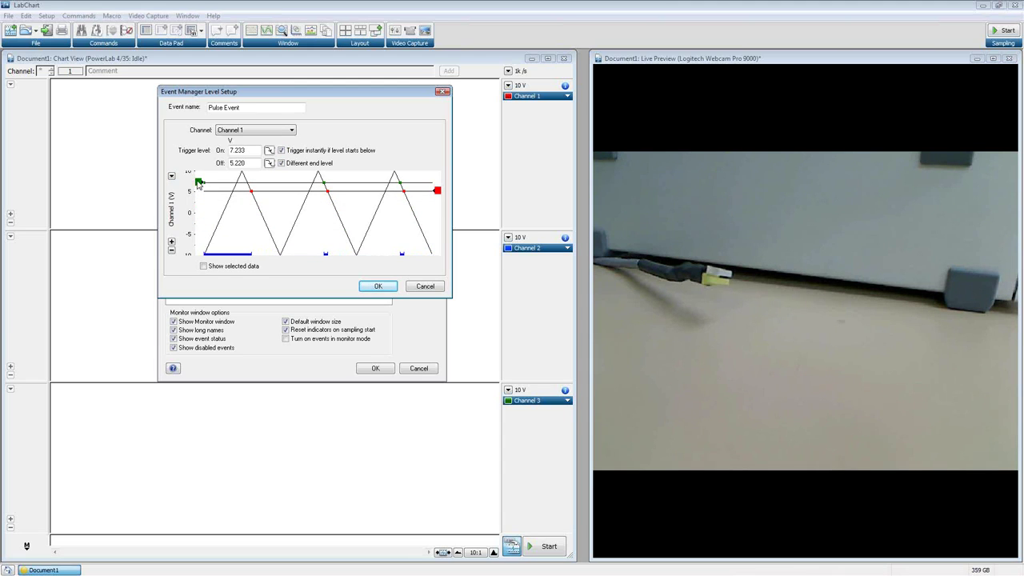
- Disable the different end level, set a rising trigger with an on level of 2 V, and accept the event
click(283, 164)
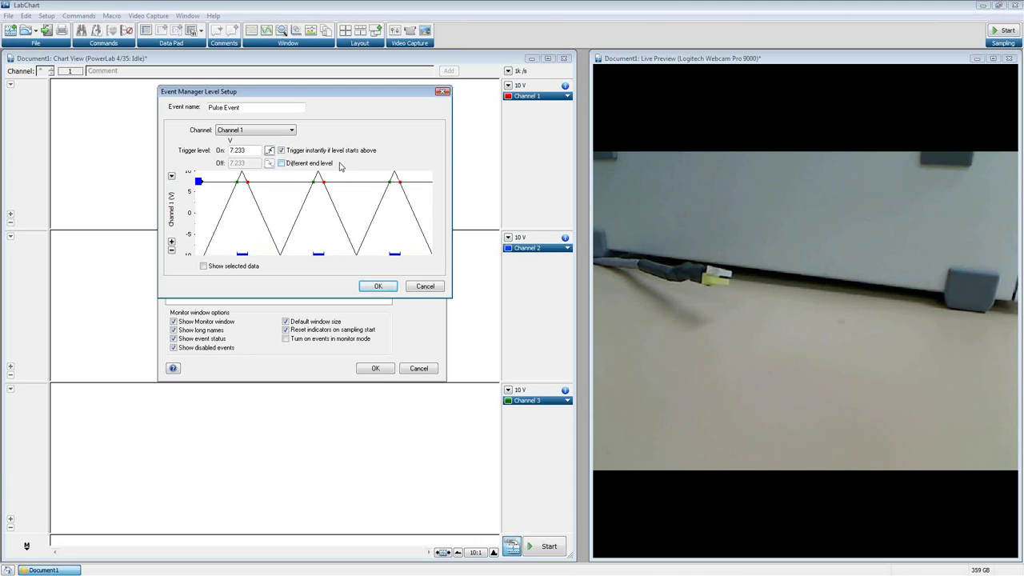
mouse_move(202, 182)
mouse_down()
mouse_move(207, 230)
mouse_move(206, 191)
mouse_move(206, 217)
mouse_up()
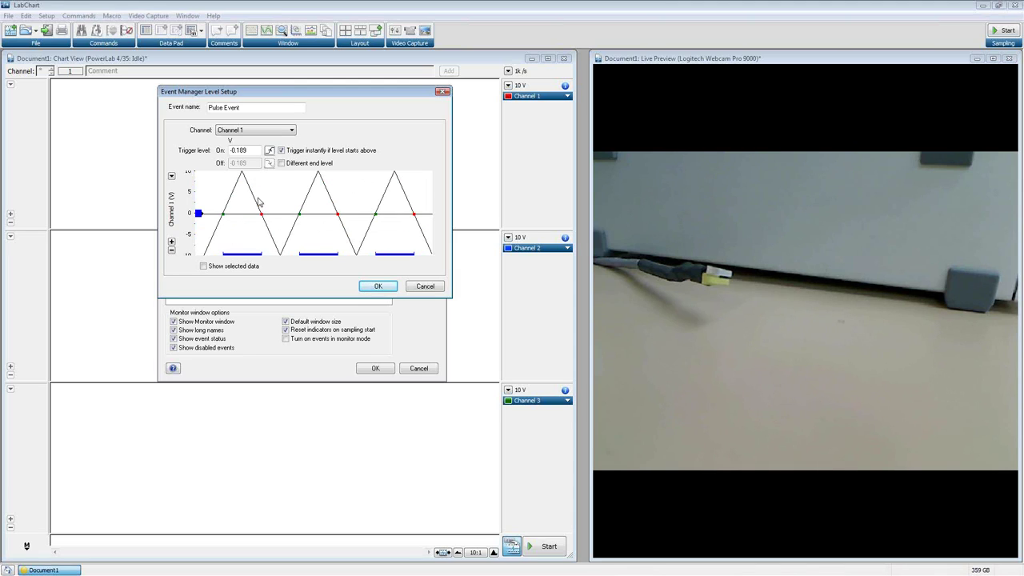
click(269, 150)
click(269, 150)
drag(199, 213, 198, 208)
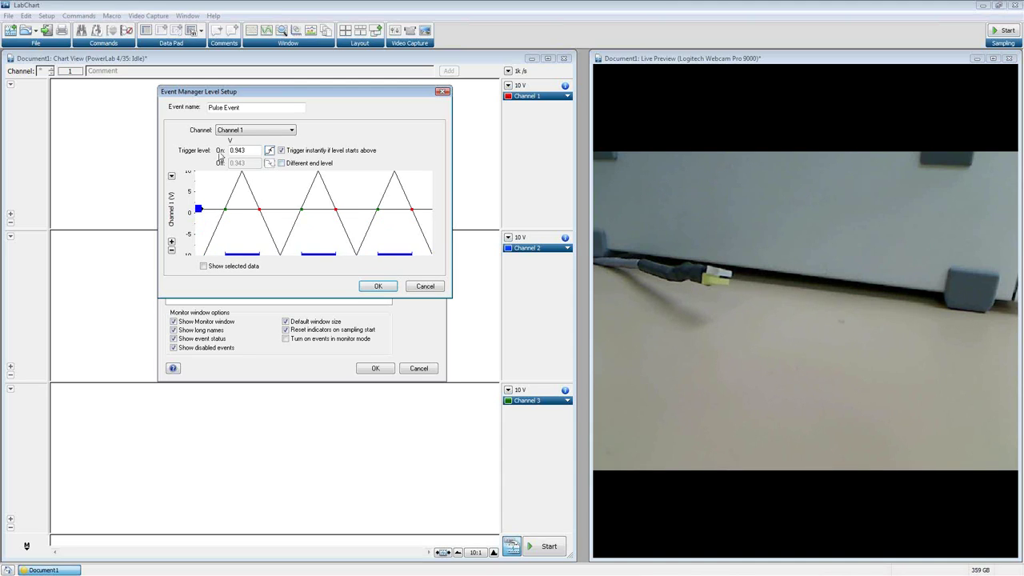
drag(254, 150, 222, 152)
text(2)
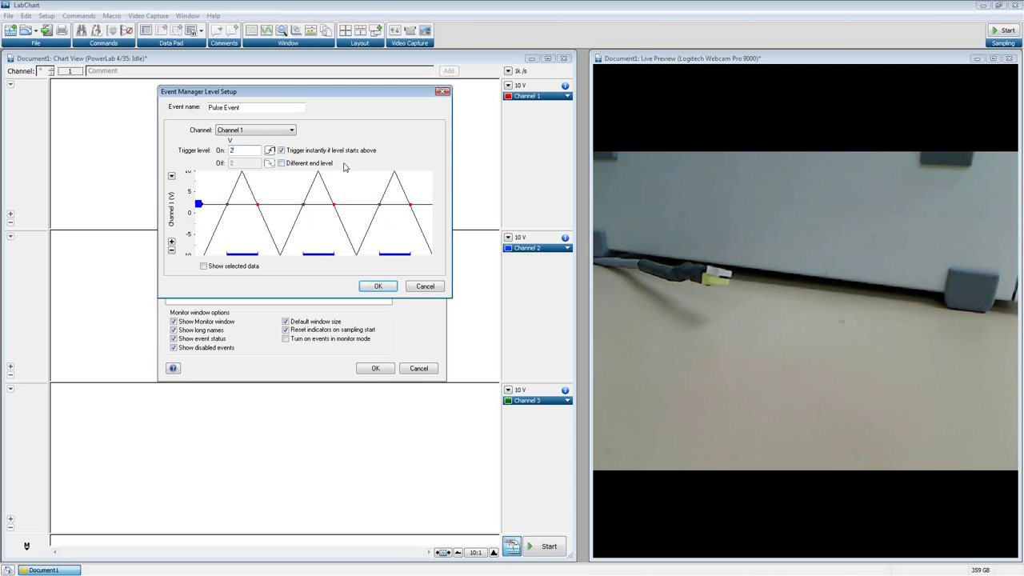
click(391, 289)
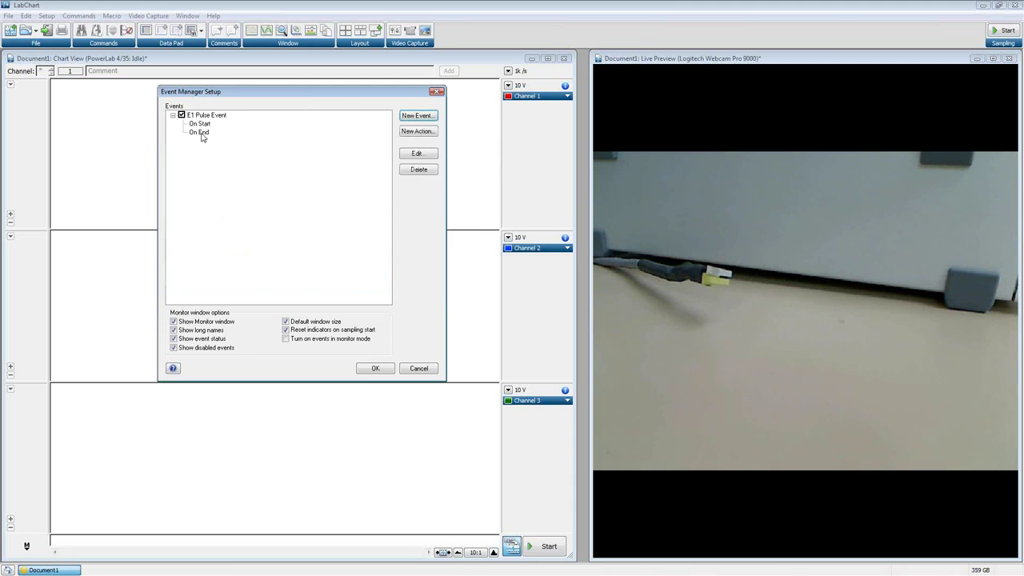
- Apply the Event Manager setup and place the Event Manager Monitor window along the top edge of the Chart View
click(377, 369)
drag(414, 117, 368, 57)
drag(350, 60, 351, 62)
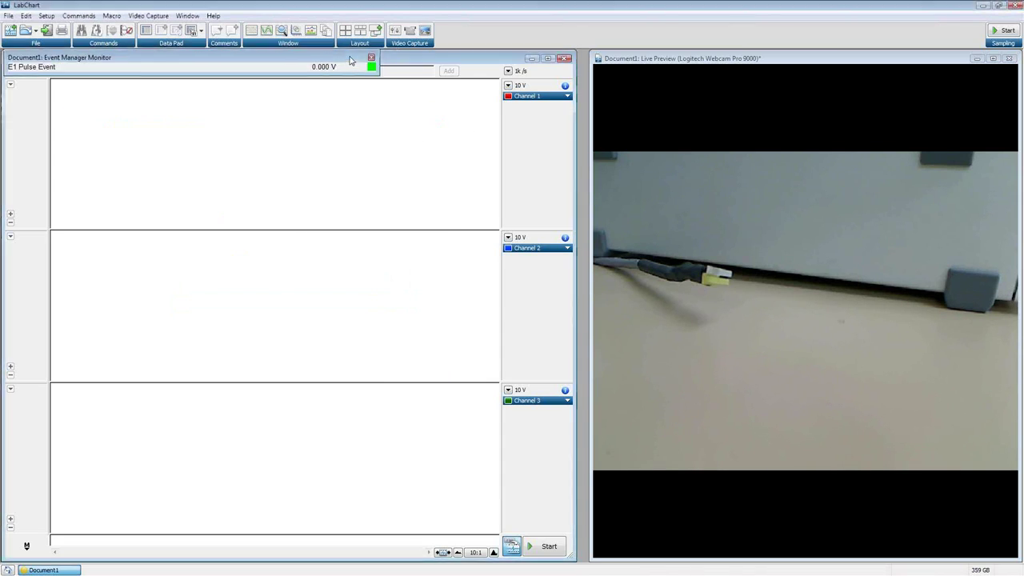
- Record a block of pulse data, stop sampling, and select the region around the fourth pulse in Channel 1
click(1006, 33)
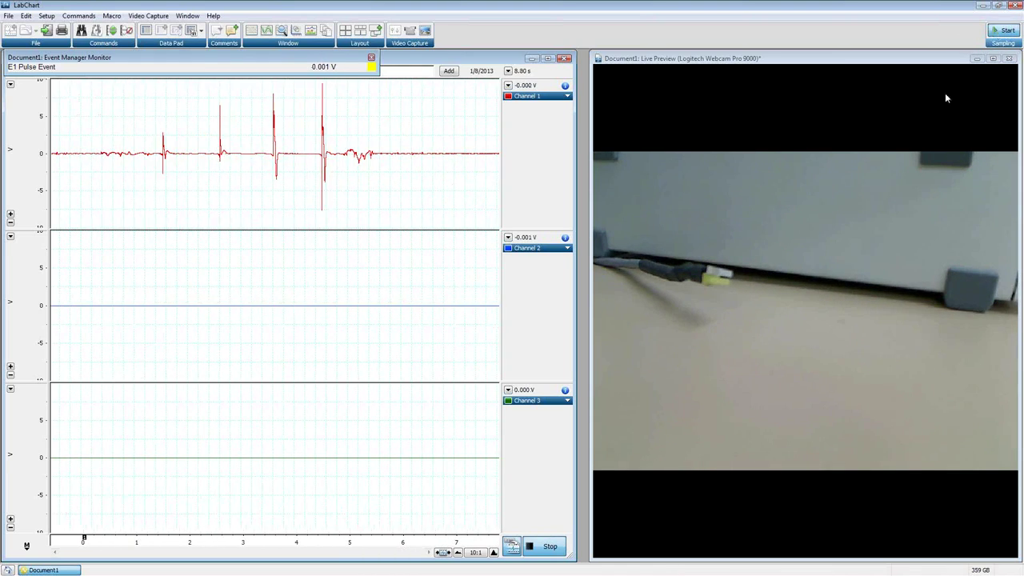
key(ctrl+space)
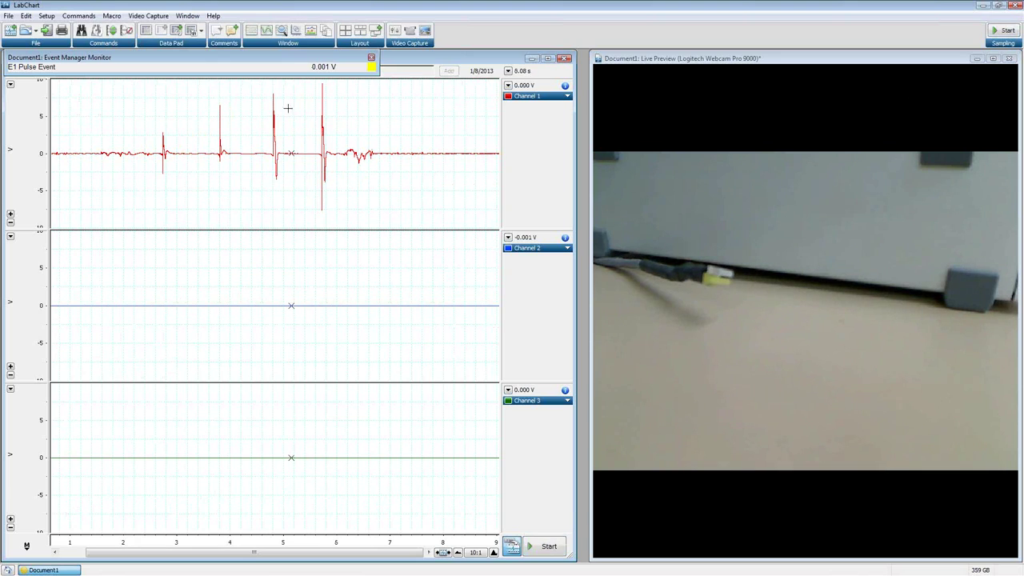
drag(321, 141, 324, 159)
drag(309, 122, 333, 185)
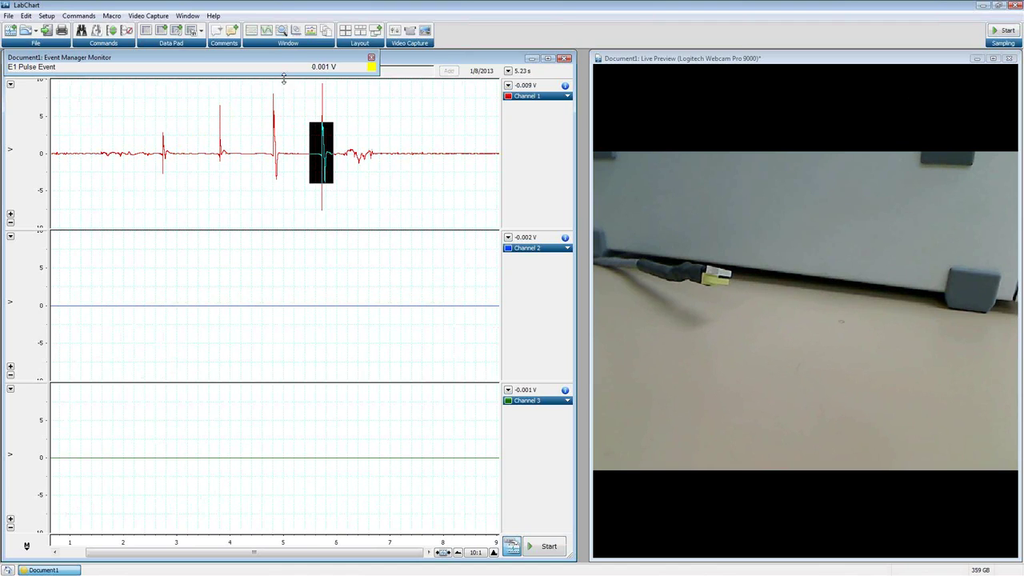
- Reopen the Pulse Event level settings and compare the preview with and without the selected data, leaving Show selected data enabled
click(46, 16)
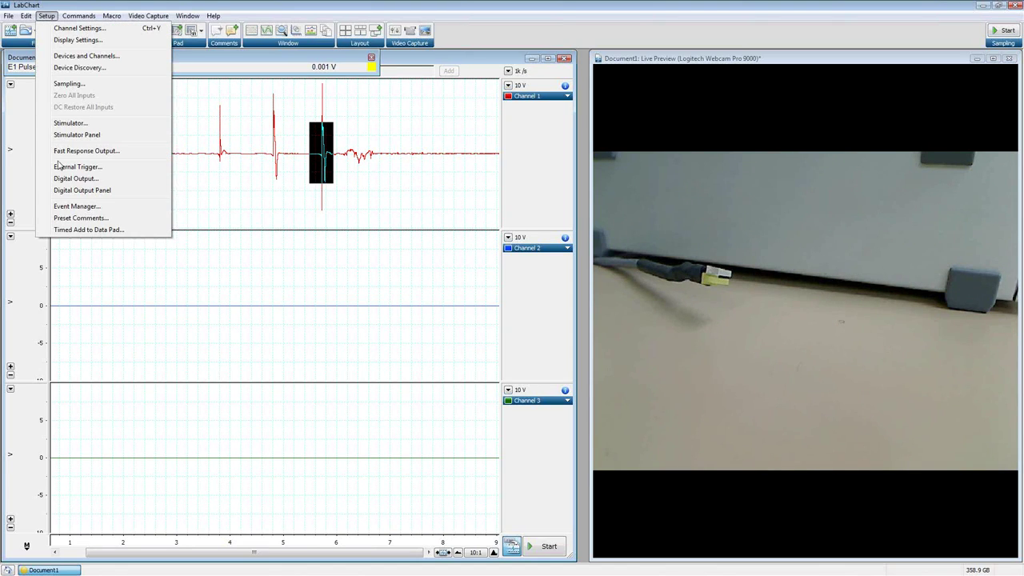
click(76, 207)
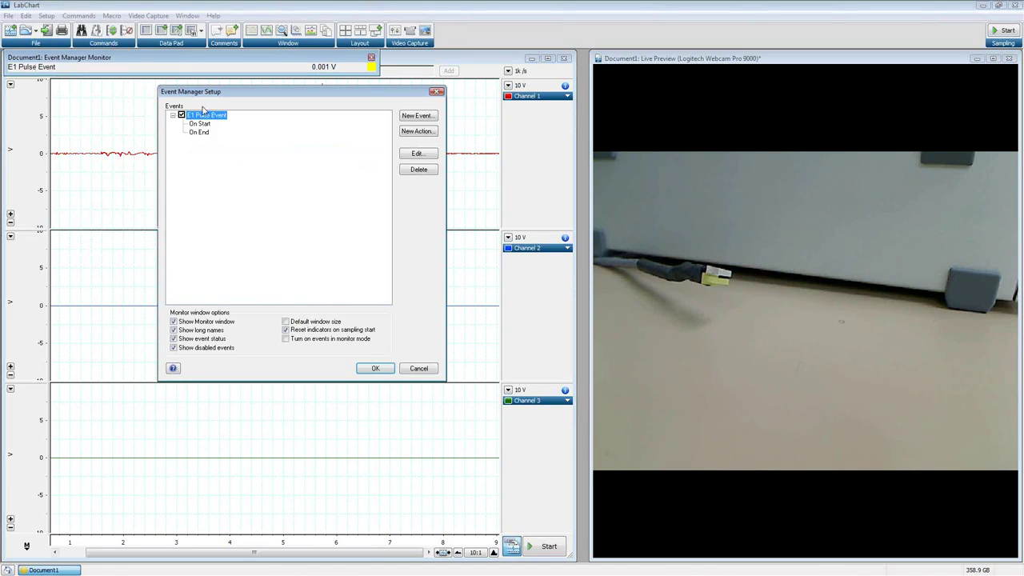
click(419, 153)
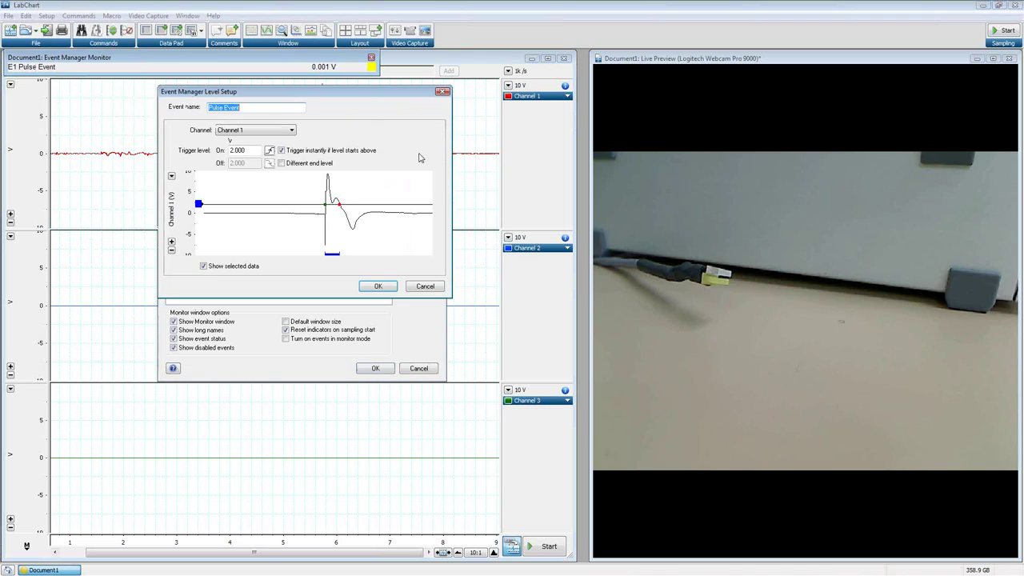
click(204, 267)
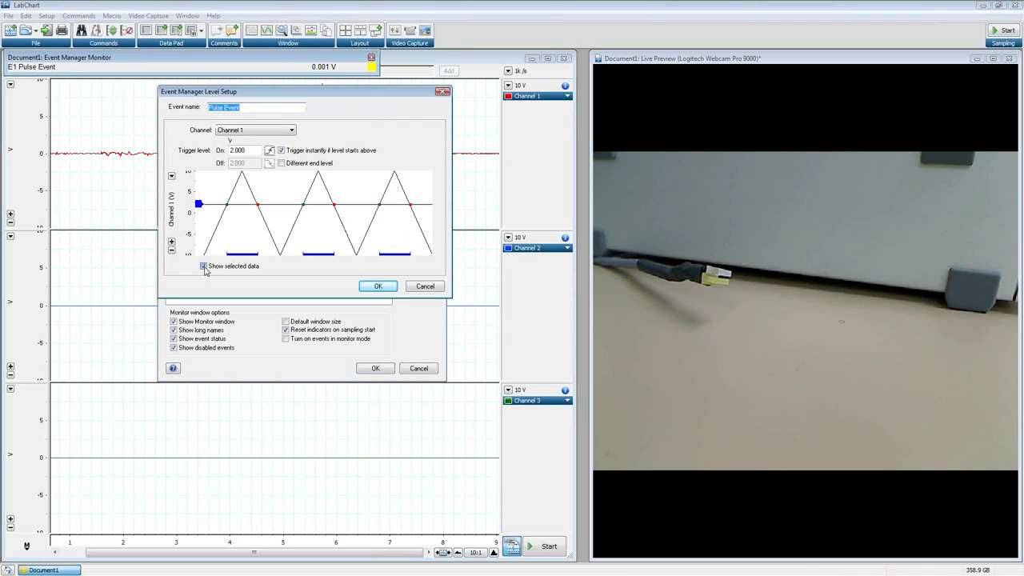
click(204, 267)
drag(349, 92, 457, 187)
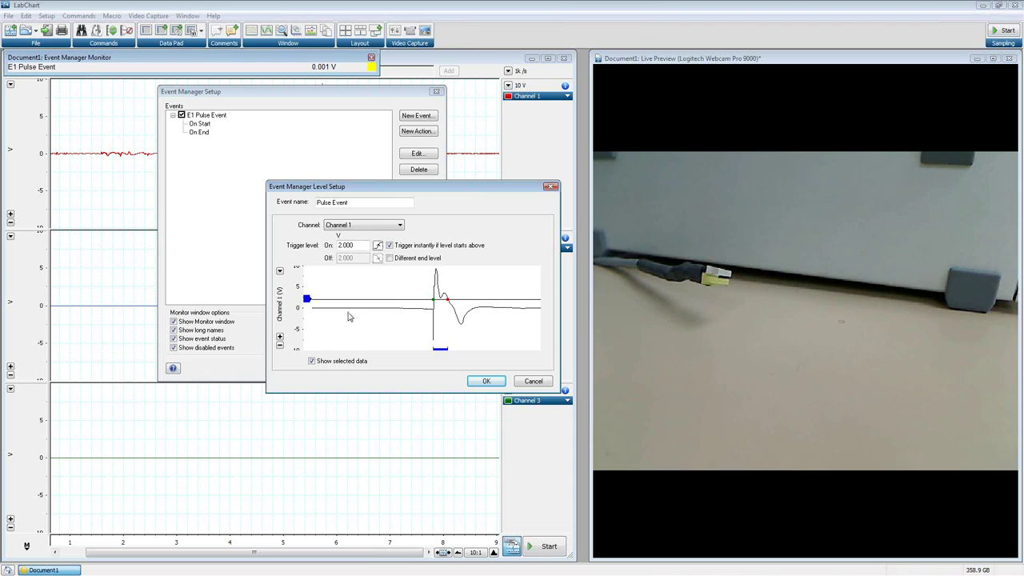
click(311, 361)
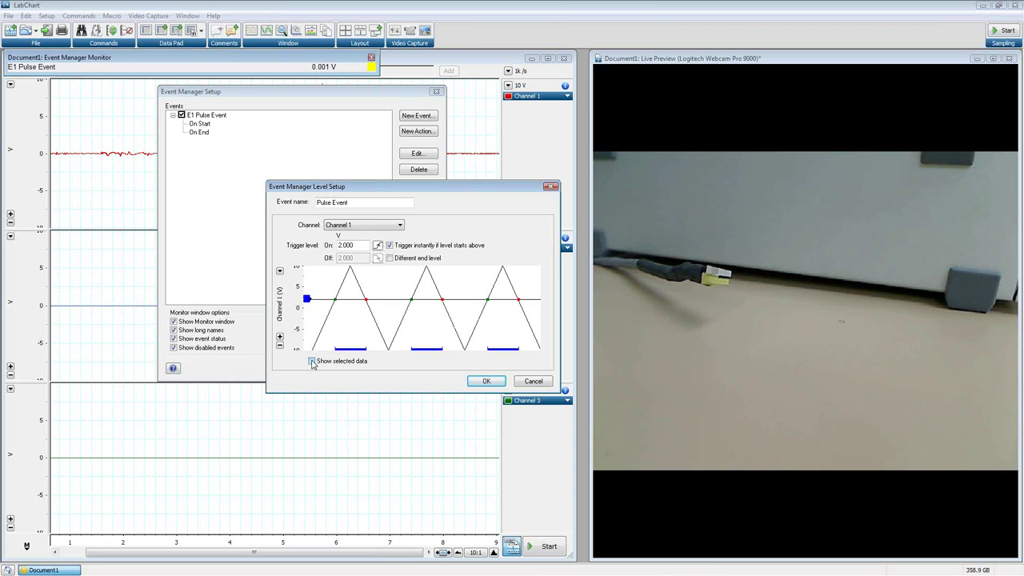
click(312, 361)
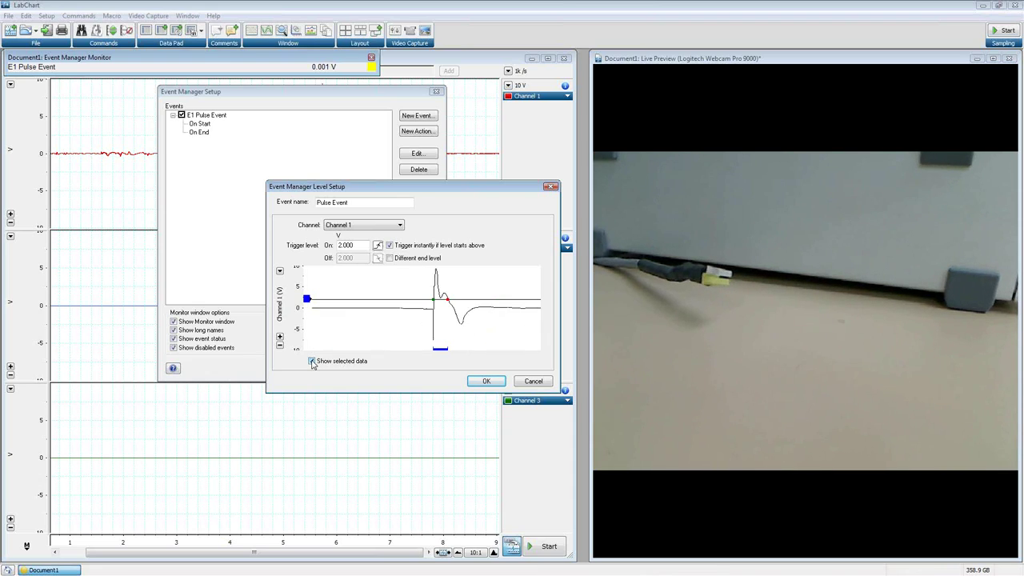
click(486, 382)
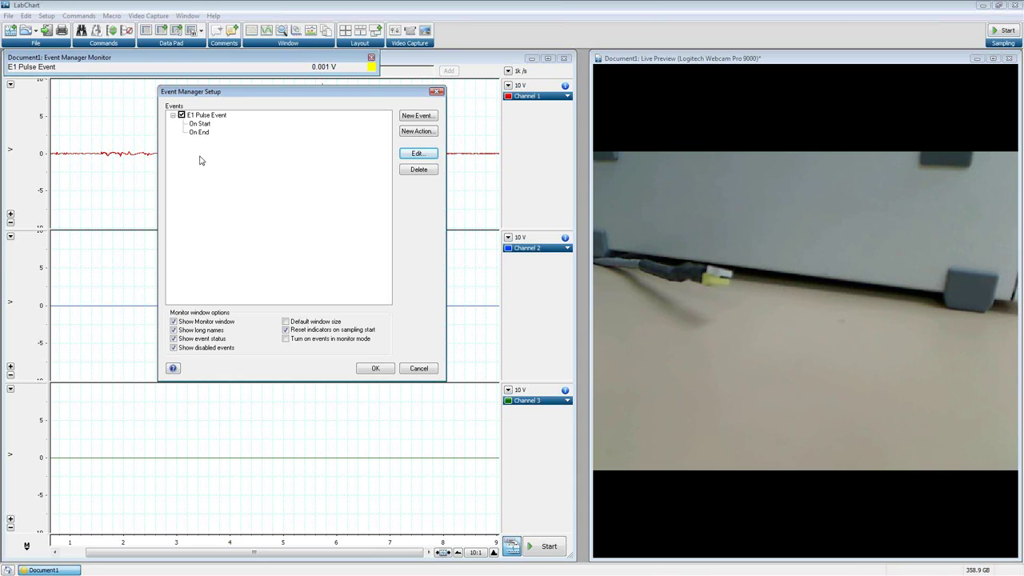
- Step through the Pulse Event's On Start and On End entries, and switch the event off and on again
click(199, 125)
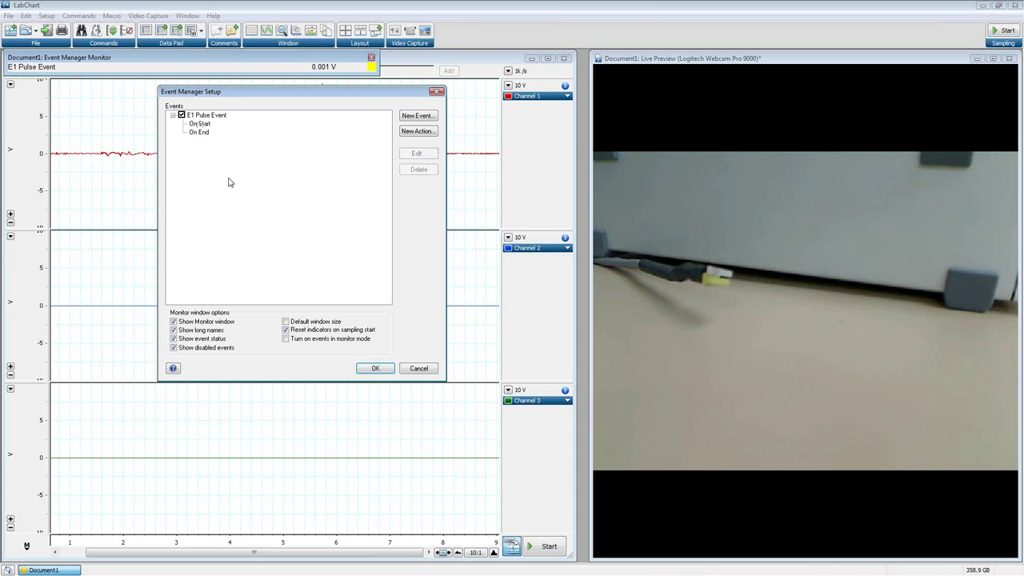
click(200, 124)
key(Up)
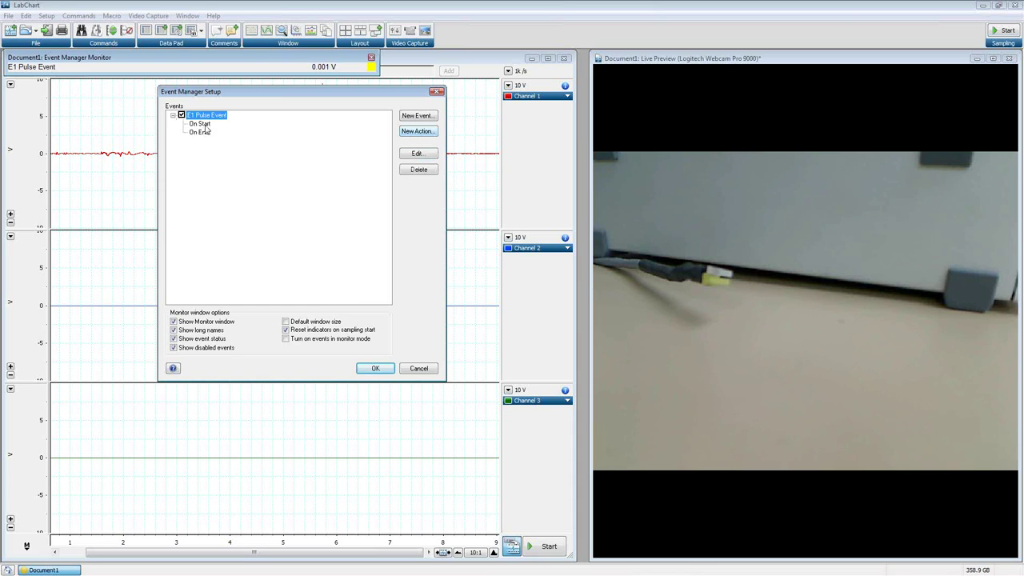
key(Down)
key(Down)
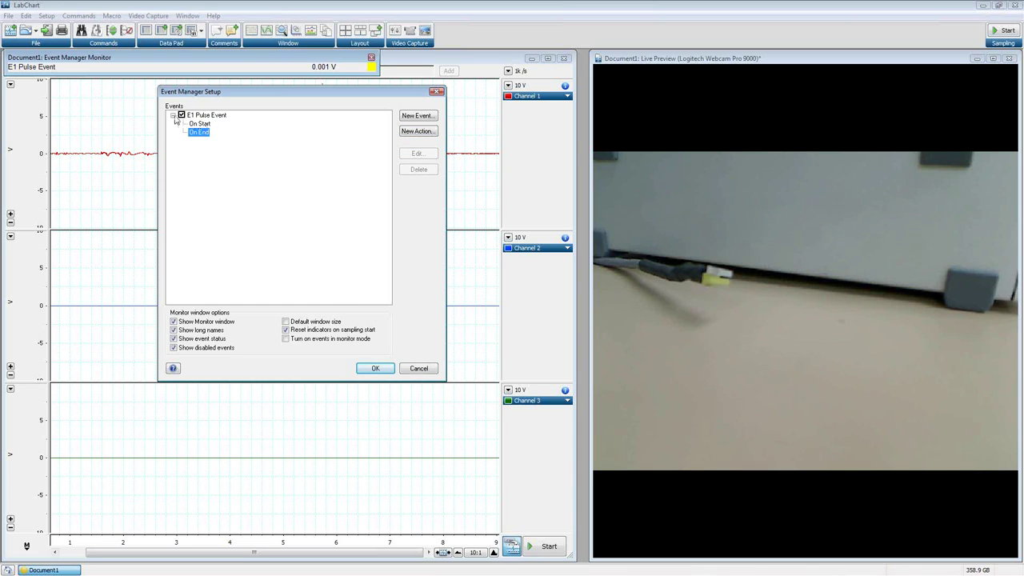
key(Up)
click(181, 116)
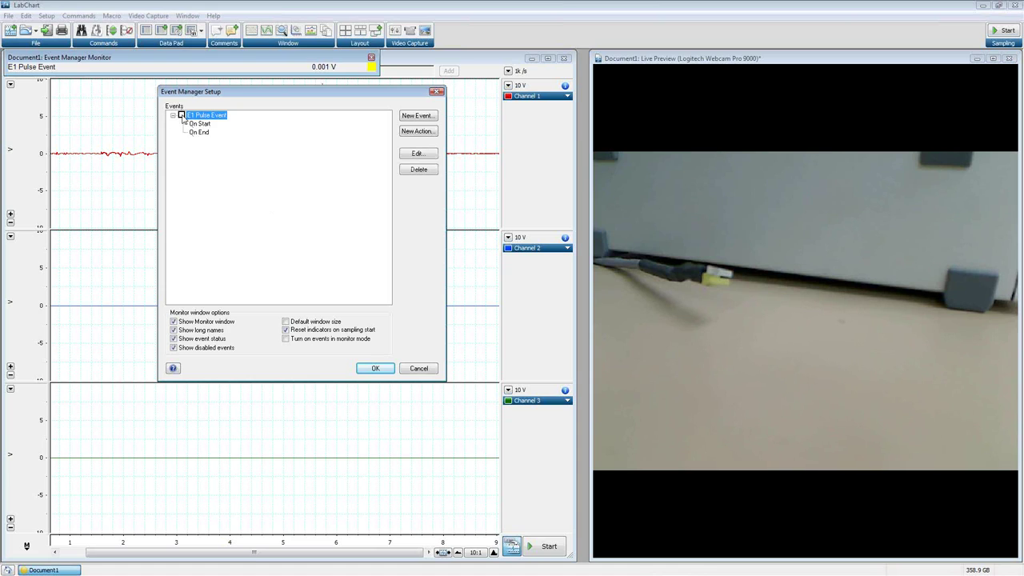
key(space)
- Create an Add Comment action under the Pulse Event's On Start entry and name it "Pulse Add Comment"
click(205, 128)
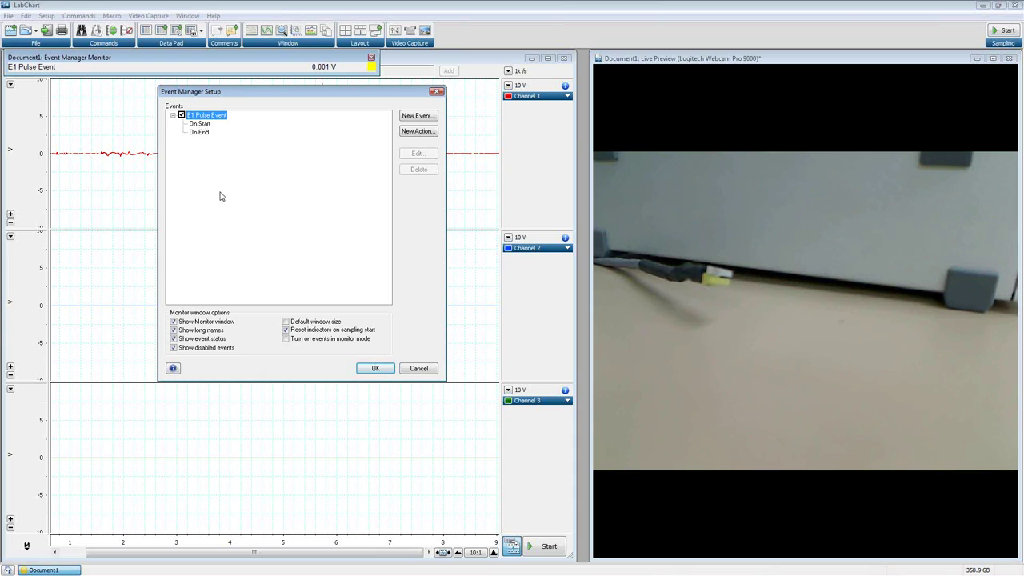
click(203, 127)
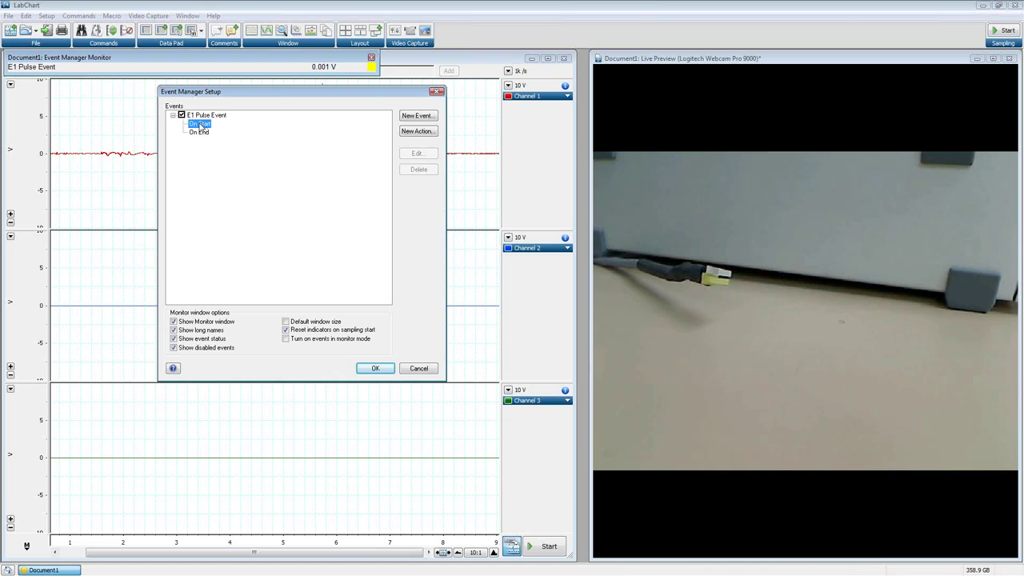
click(426, 132)
drag(227, 105, 290, 161)
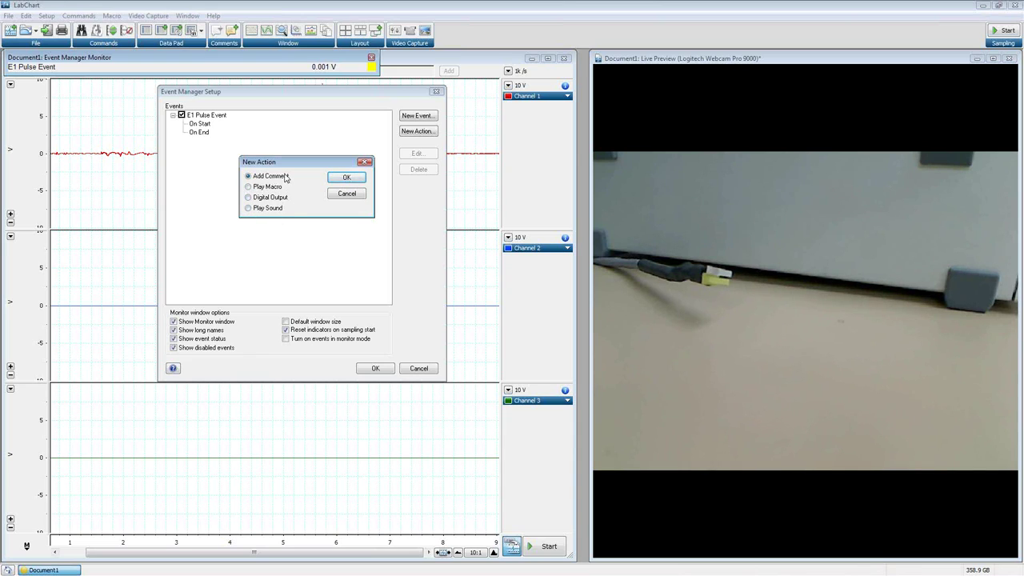
click(350, 179)
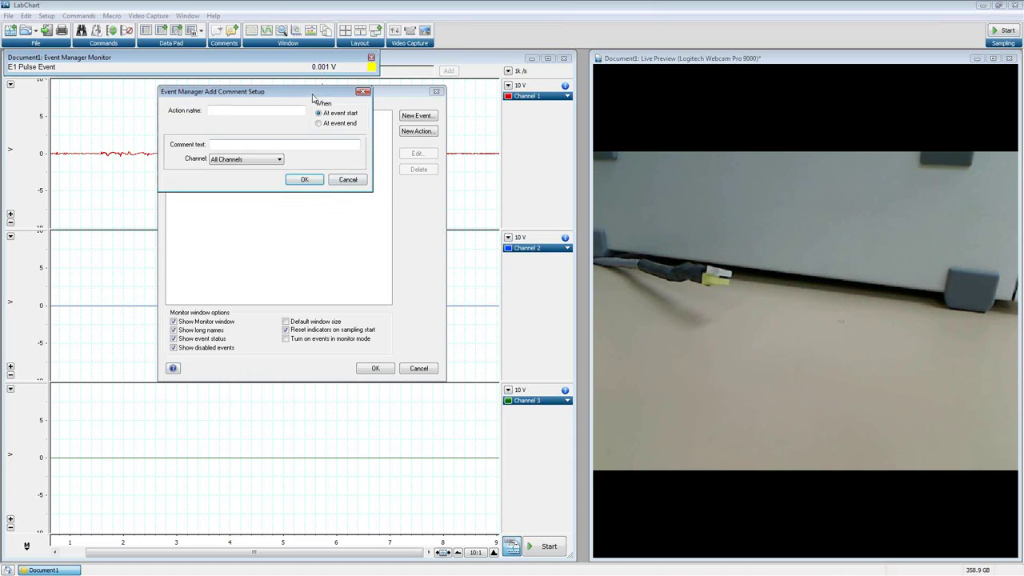
drag(314, 95, 438, 149)
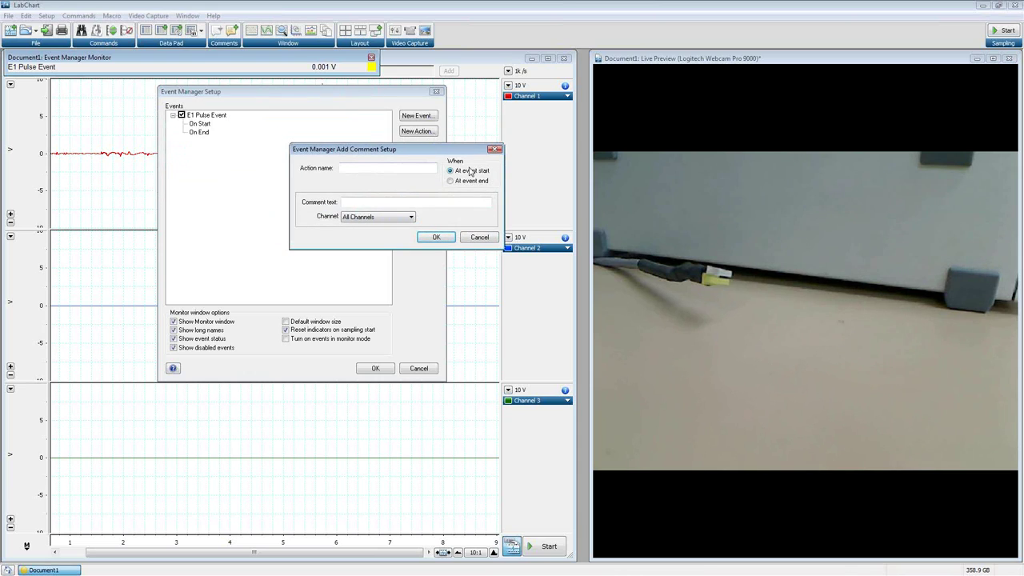
text(PUlse Add Comment)
- Set the comment text to "Pulse Occurs" for All Channels at event start, and accept the action
click(357, 202)
text(Pulse 0)
text(ccurs)
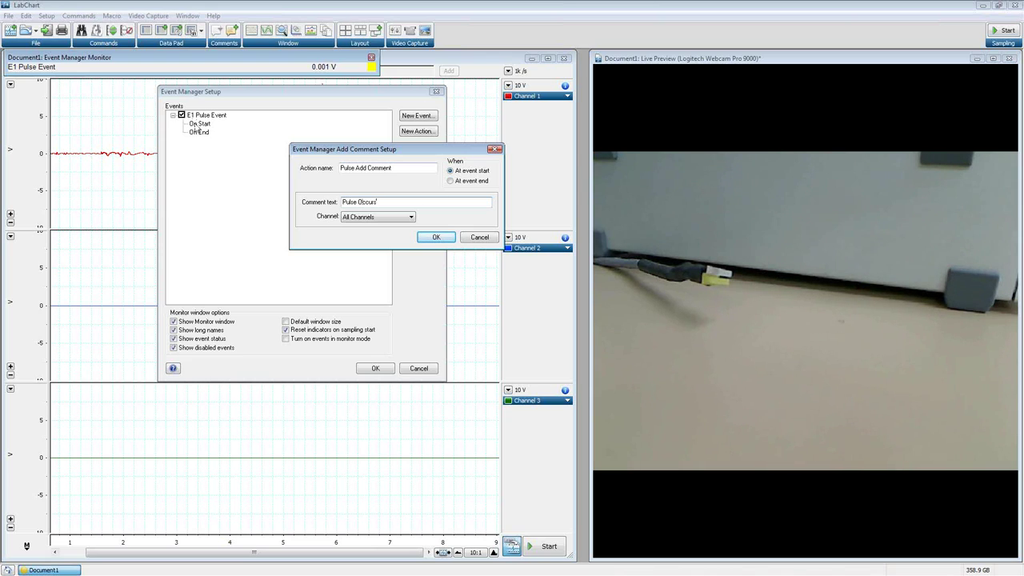
click(452, 182)
click(400, 219)
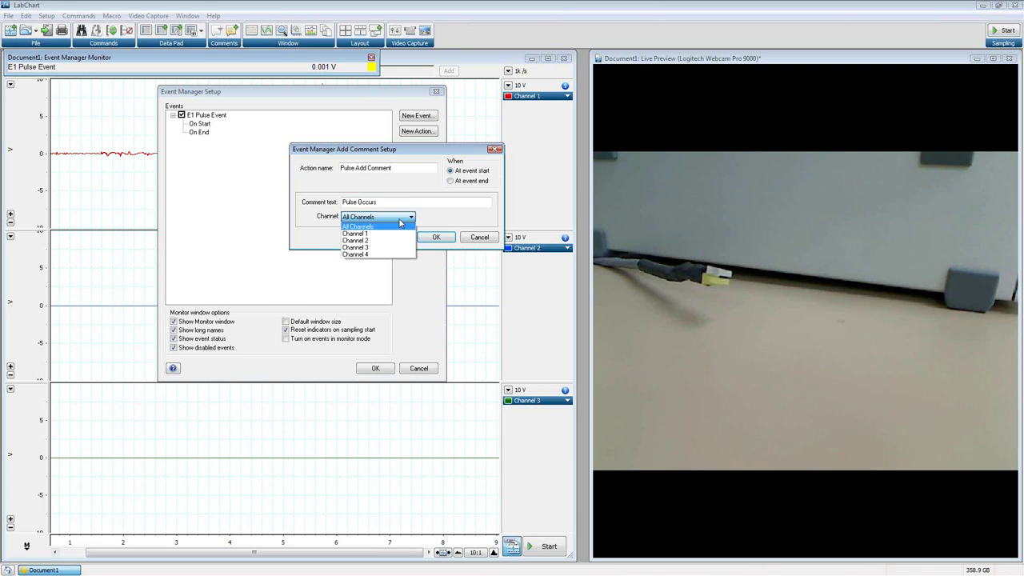
click(400, 223)
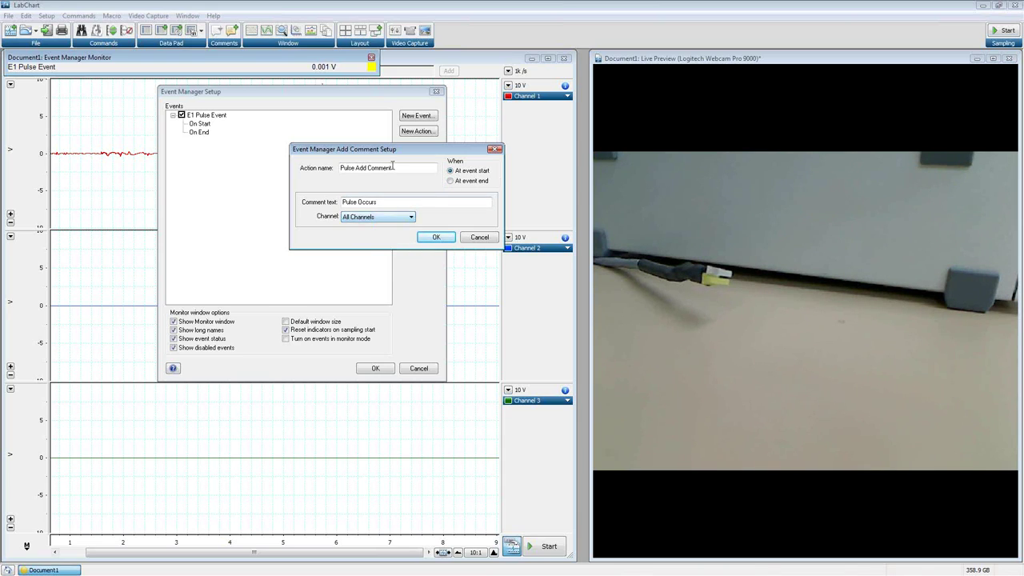
click(437, 238)
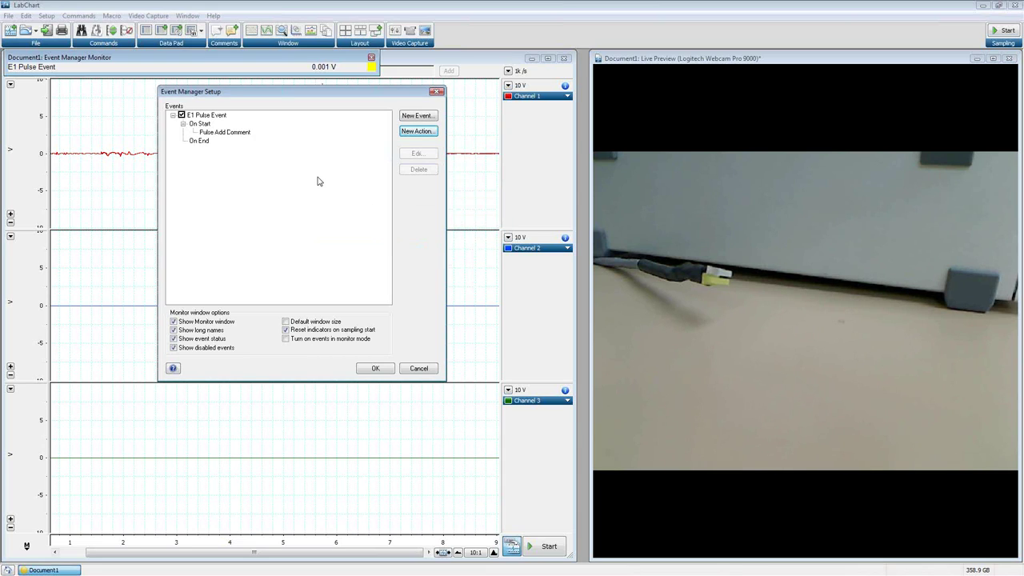
- Edit the start comment action so its comment text reads "Pulse Start"
click(226, 133)
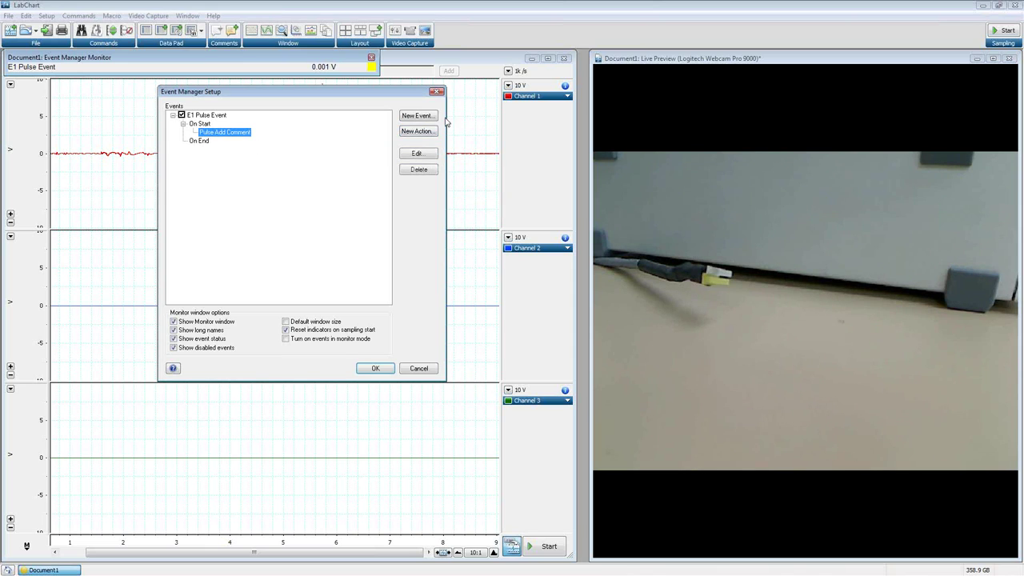
click(429, 157)
click(248, 145)
drag(248, 144, 229, 146)
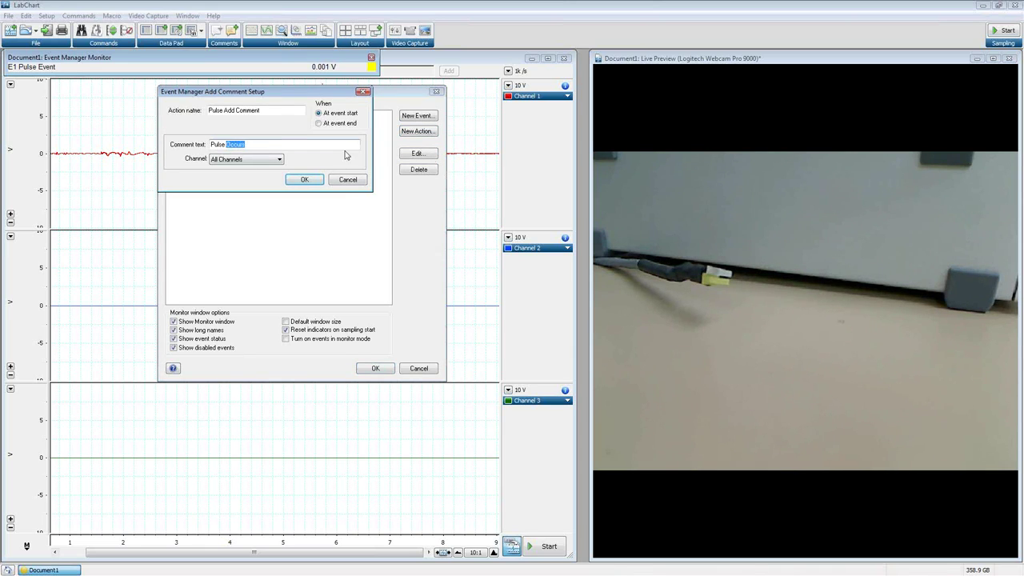
text(Start)
click(303, 179)
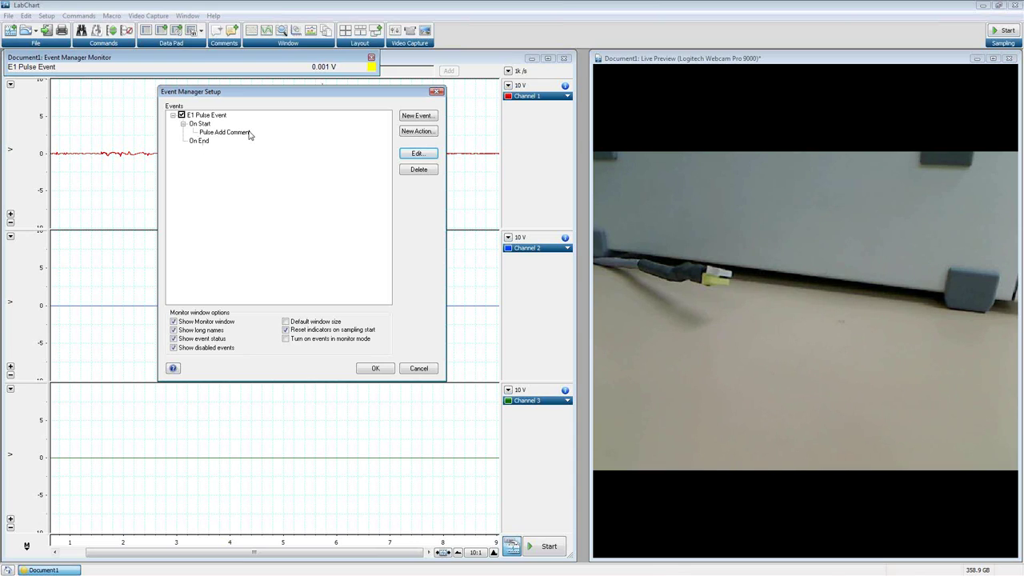
click(206, 141)
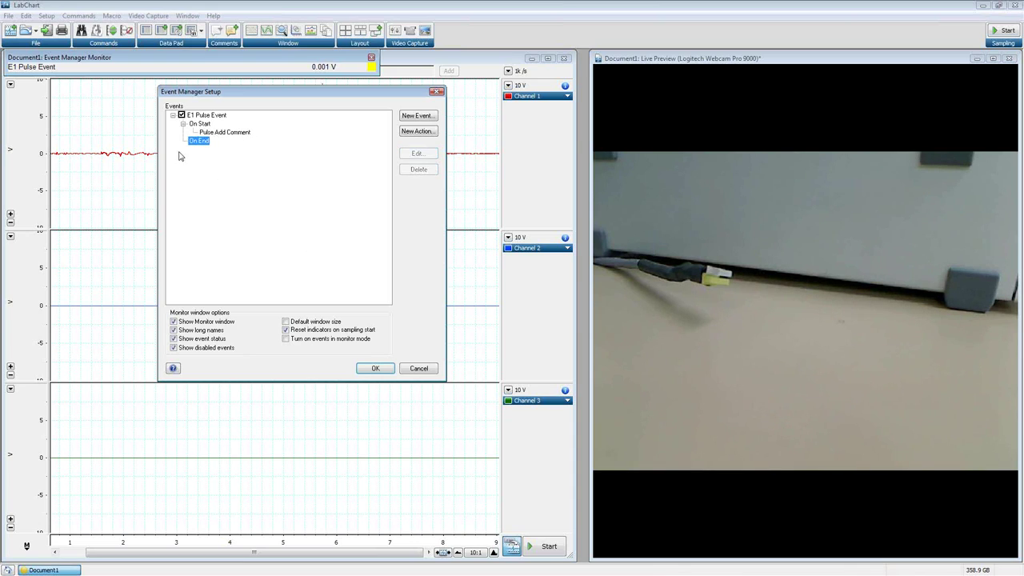
click(202, 126)
click(207, 124)
ctrl+click(202, 142)
click(208, 125)
ctrl+click(208, 142)
- Create a Play Sound action under the Pulse Event's On Start entry and name it "Play sound"
click(208, 126)
click(428, 133)
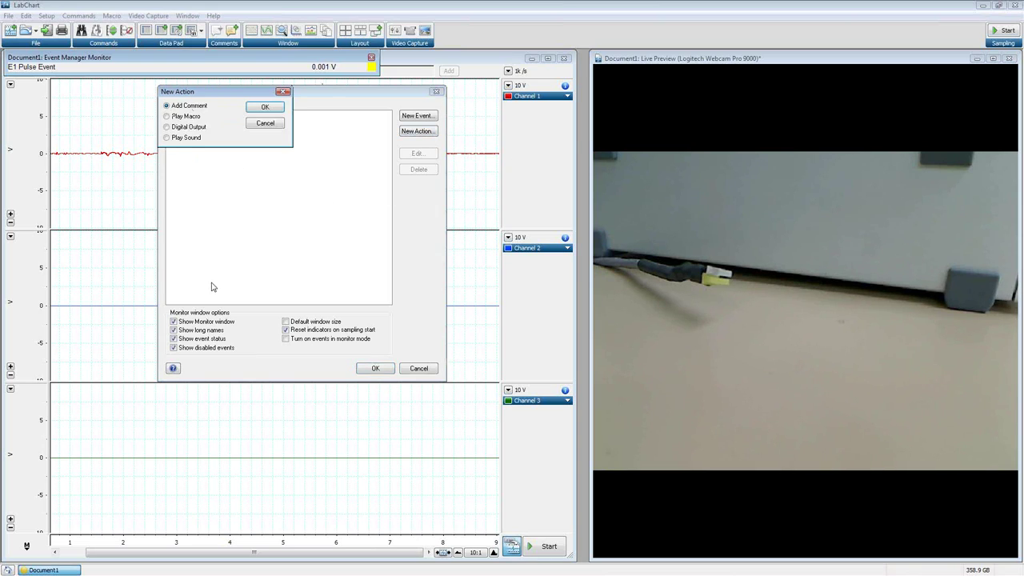
click(168, 137)
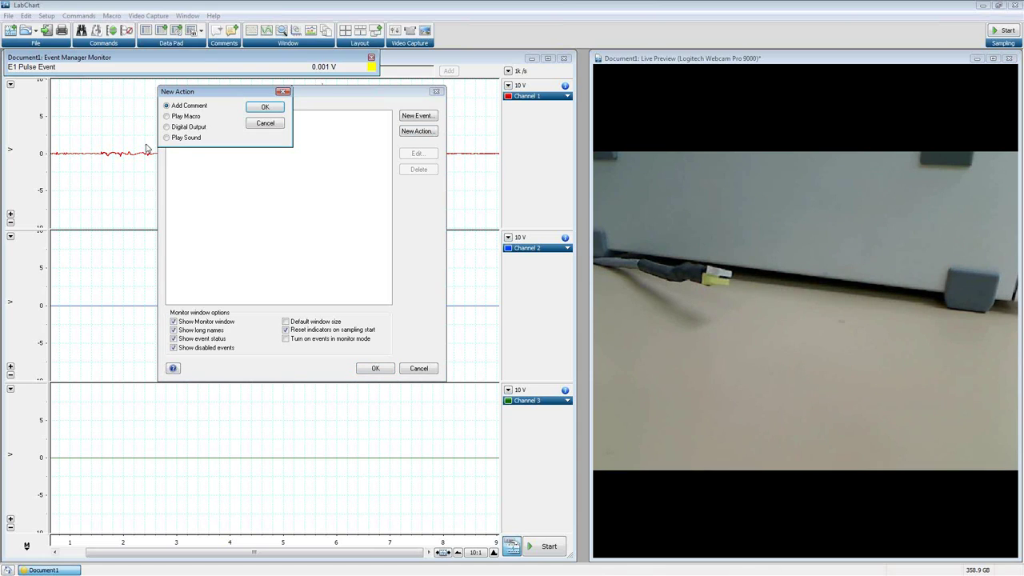
click(275, 109)
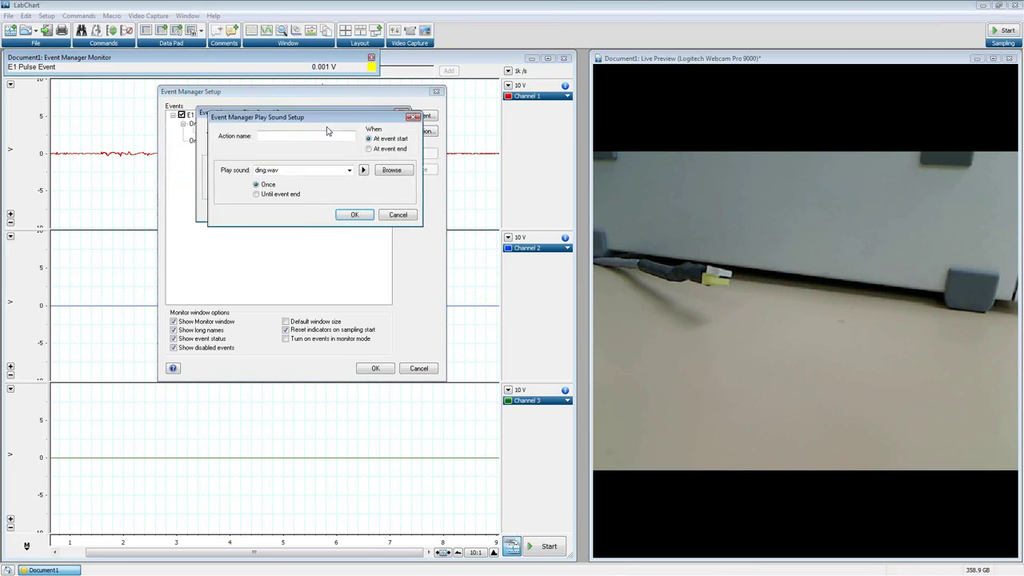
drag(250, 96, 400, 158)
click(390, 172)
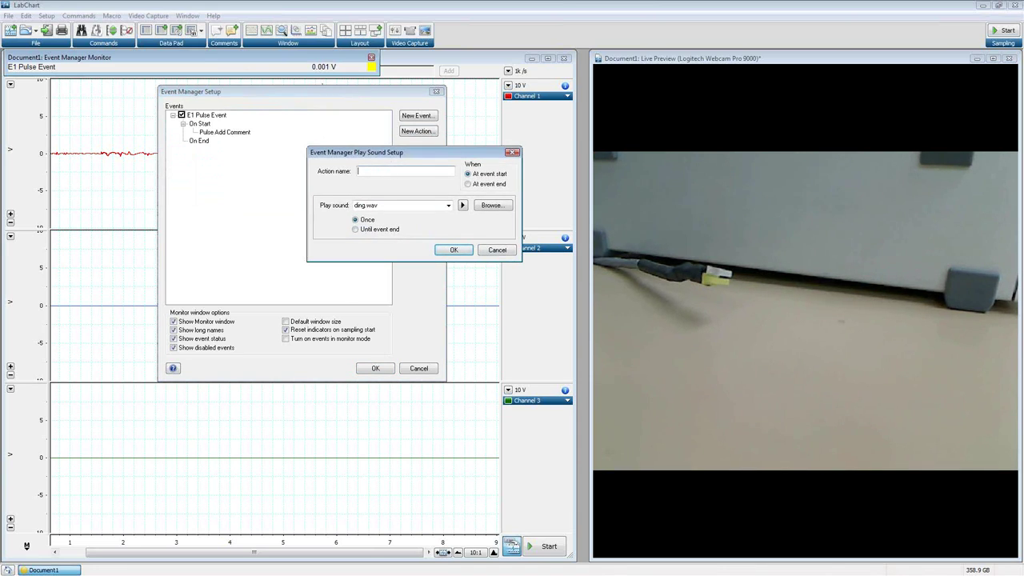
text(Play sound)
- Preview the ding.wav sound several times
click(463, 205)
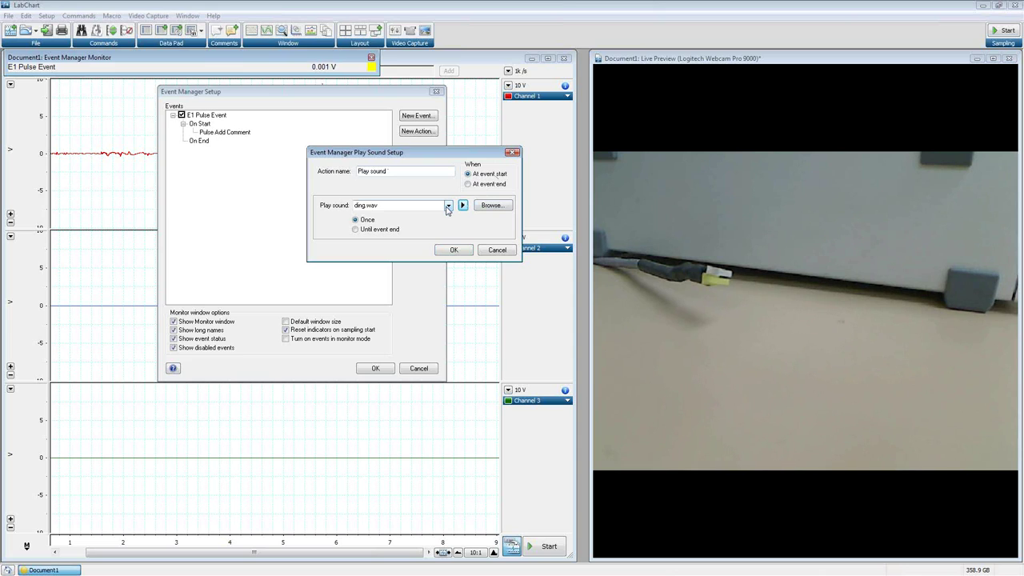
click(464, 206)
click(464, 206)
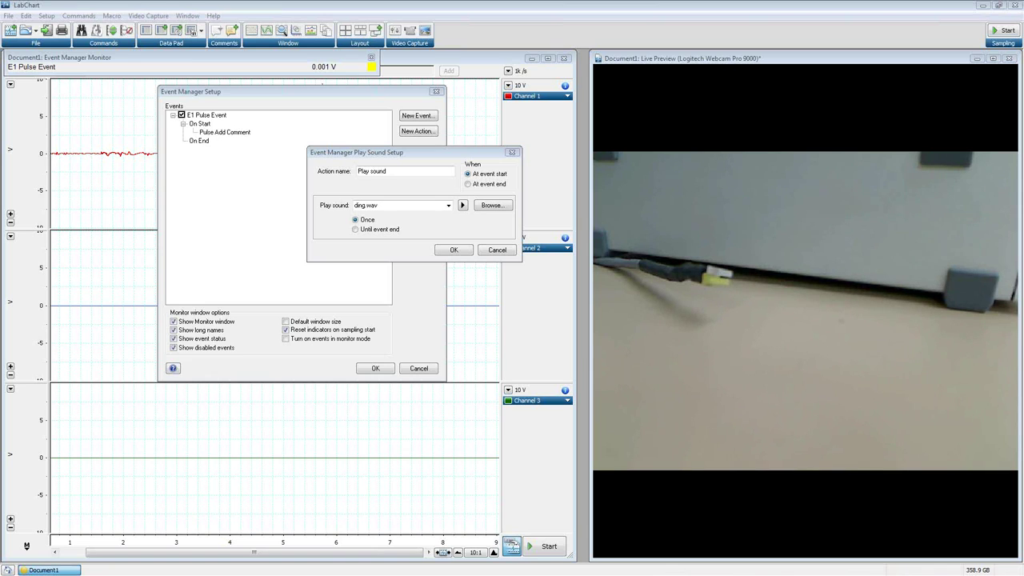
click(463, 206)
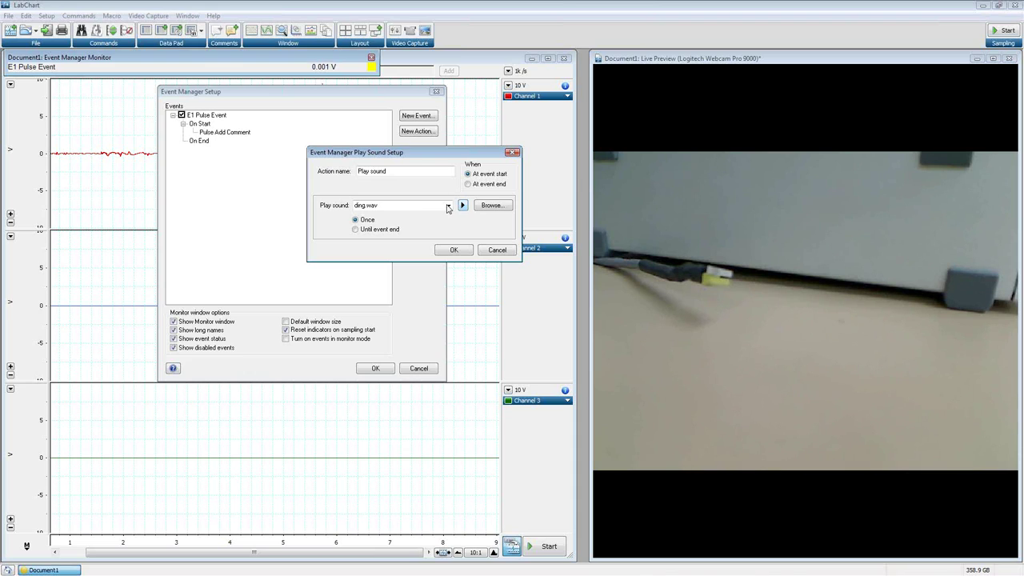
- Set the action's sound to Windows Ding.wav, preview it, and accept the Play Sound action
click(448, 205)
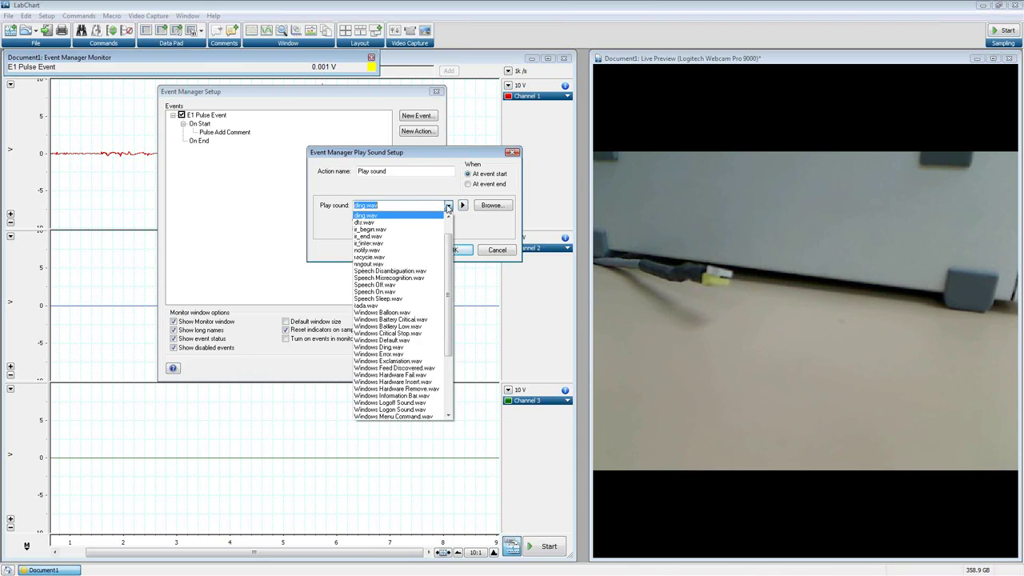
click(379, 347)
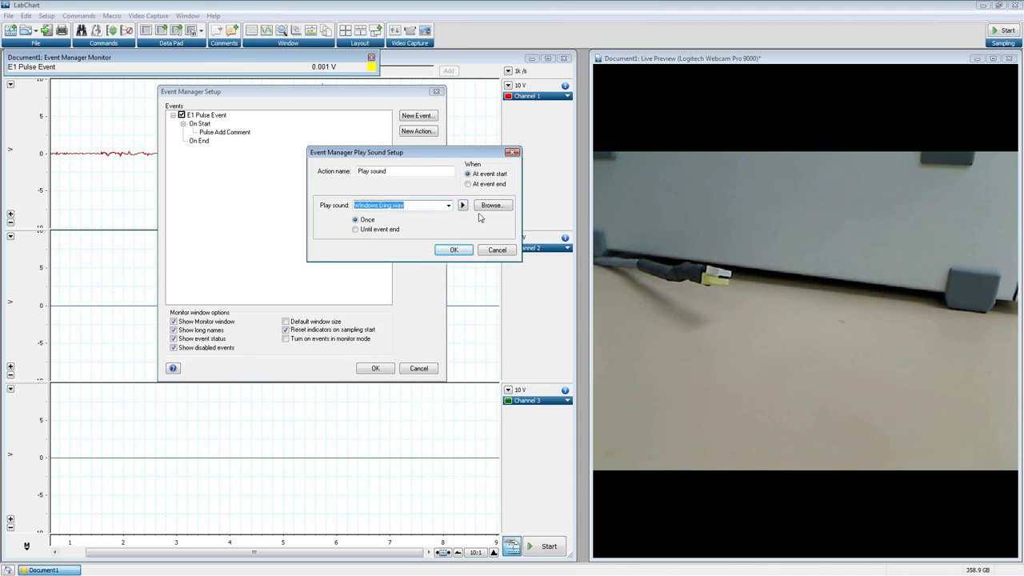
click(462, 207)
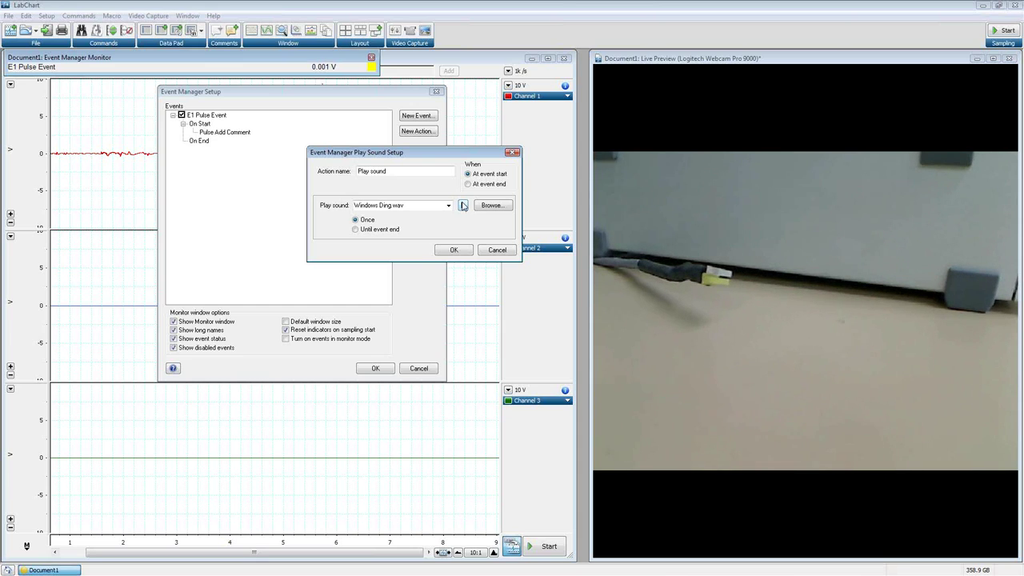
click(462, 206)
click(455, 250)
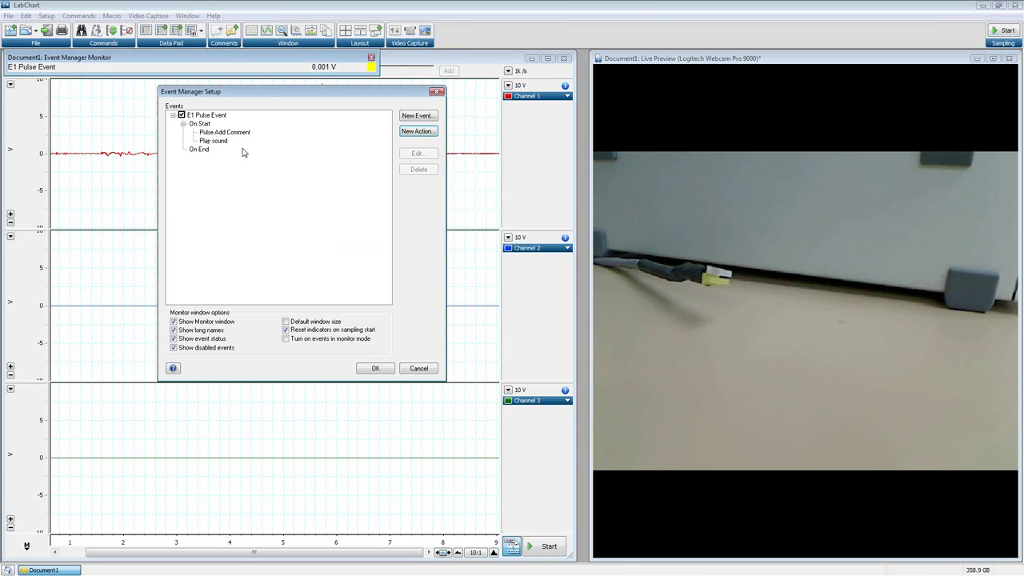
- Create an Add Comment action under the Pulse Event's On End entry and name it "Pulse Add Comment"
click(204, 153)
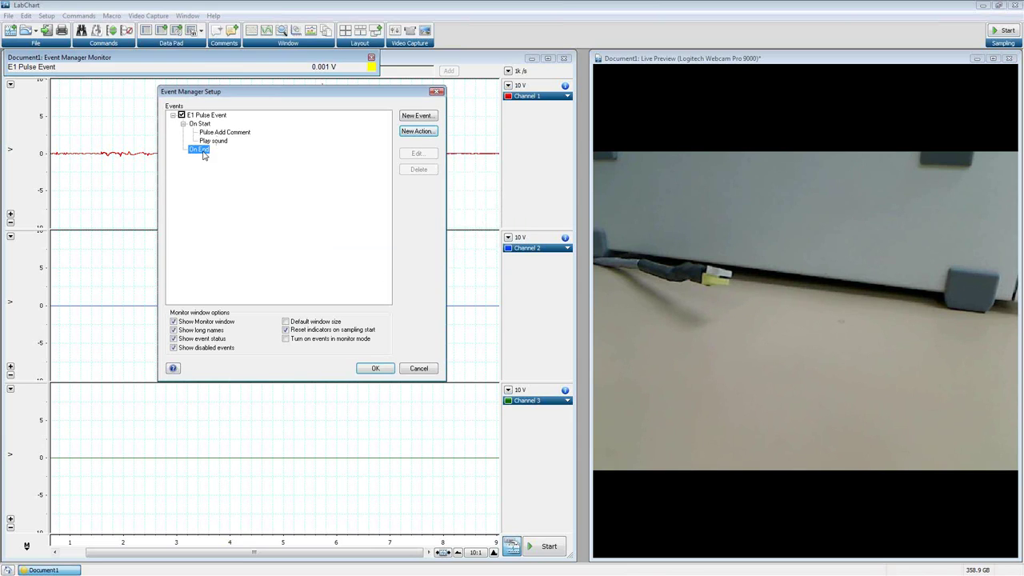
click(418, 131)
drag(244, 92, 344, 168)
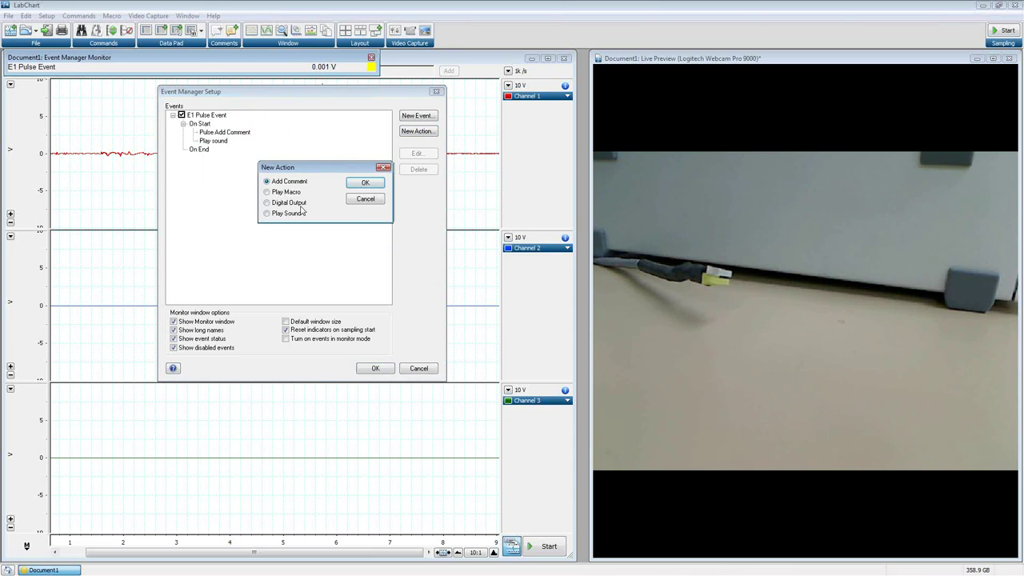
click(372, 183)
drag(240, 93, 380, 209)
text(Pulse)
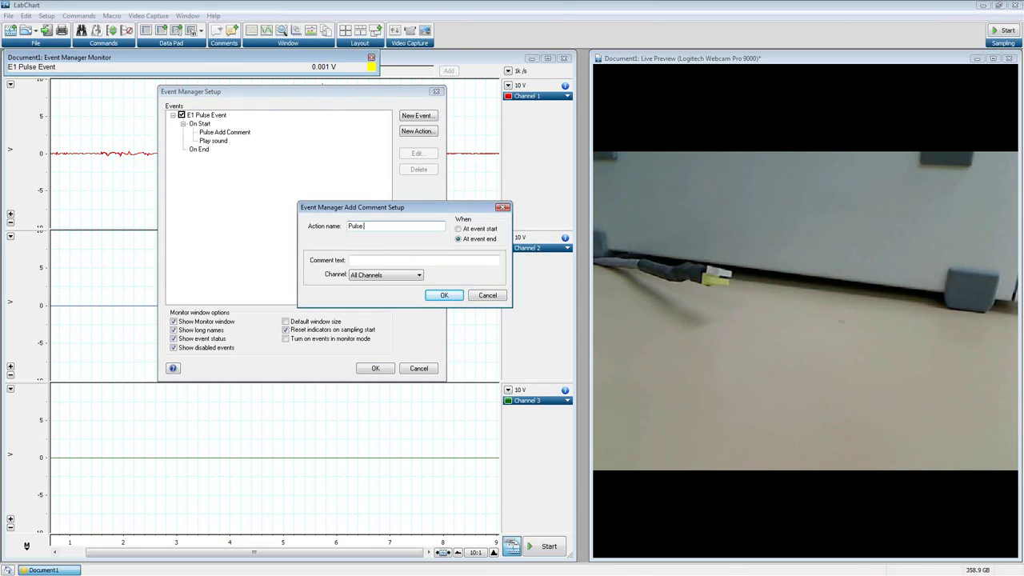
text( Add Comment)
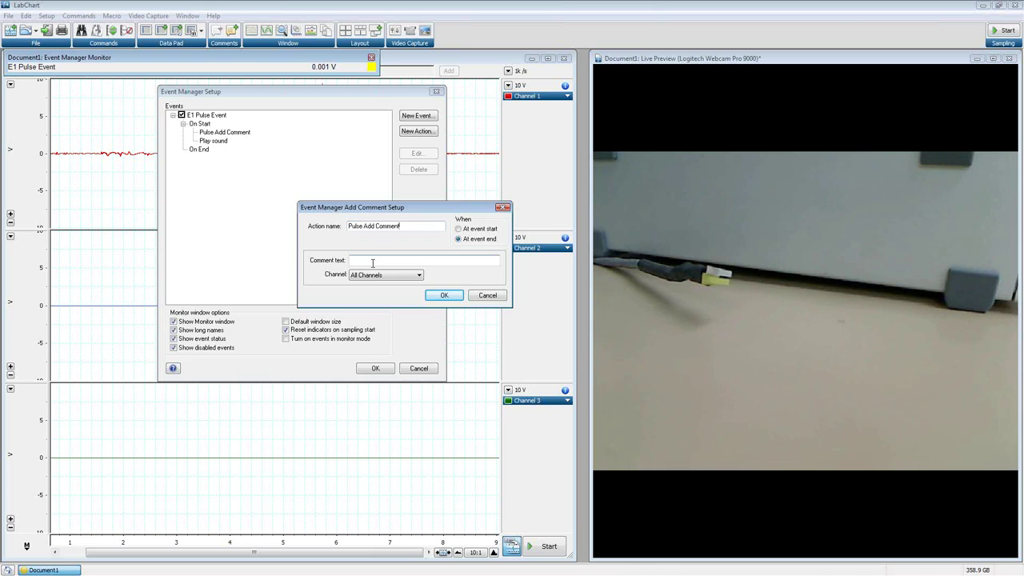
- Enter a comment text marking the end of the pulse for All Channels, and accept the end action
text(Erik)
text( End)
click(445, 295)
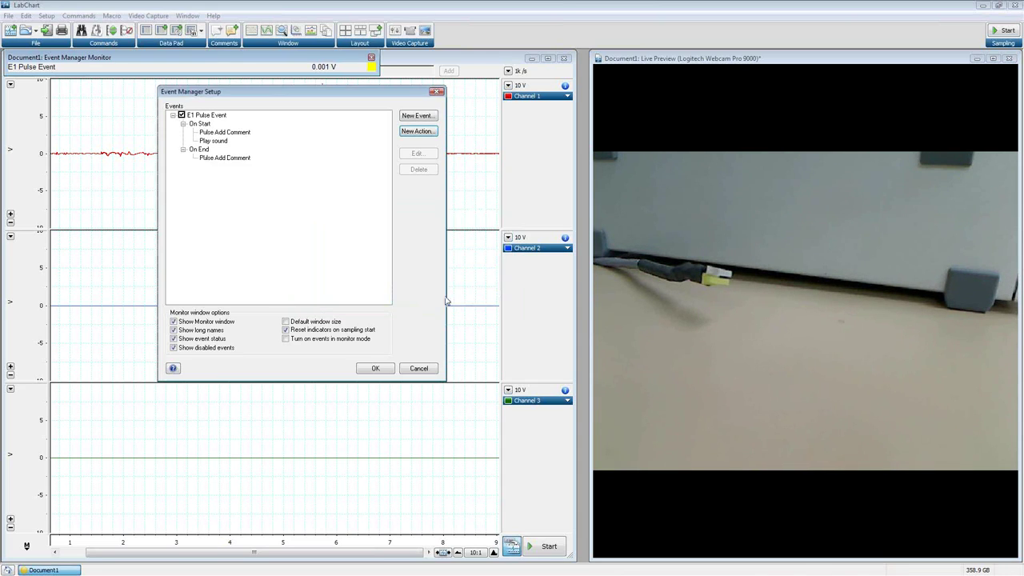
- Collapse and re-expand the Pulse Event's action tree, and apply the Event Manager setup
click(183, 150)
click(183, 124)
click(173, 115)
click(173, 115)
click(183, 124)
click(184, 149)
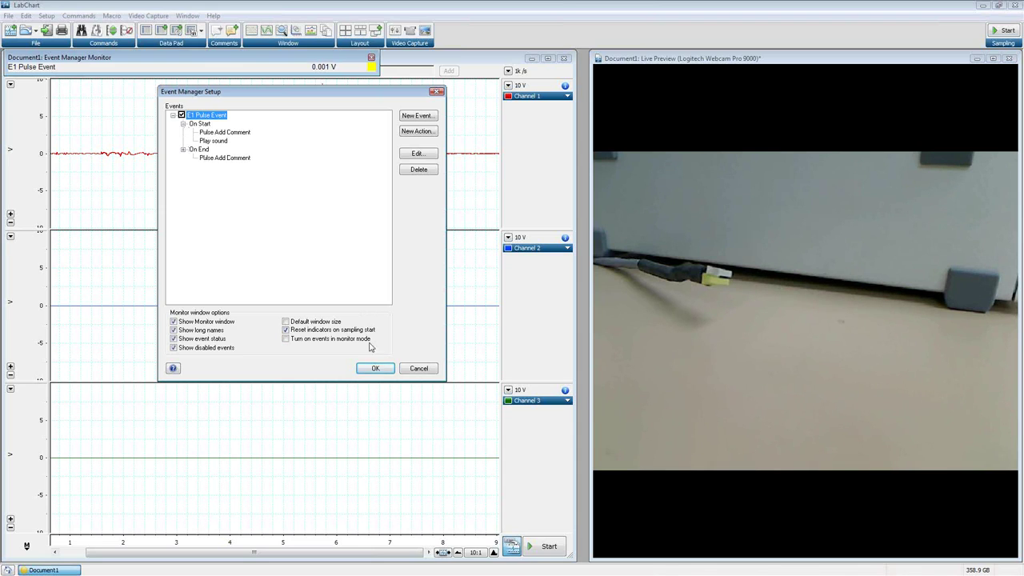
click(375, 368)
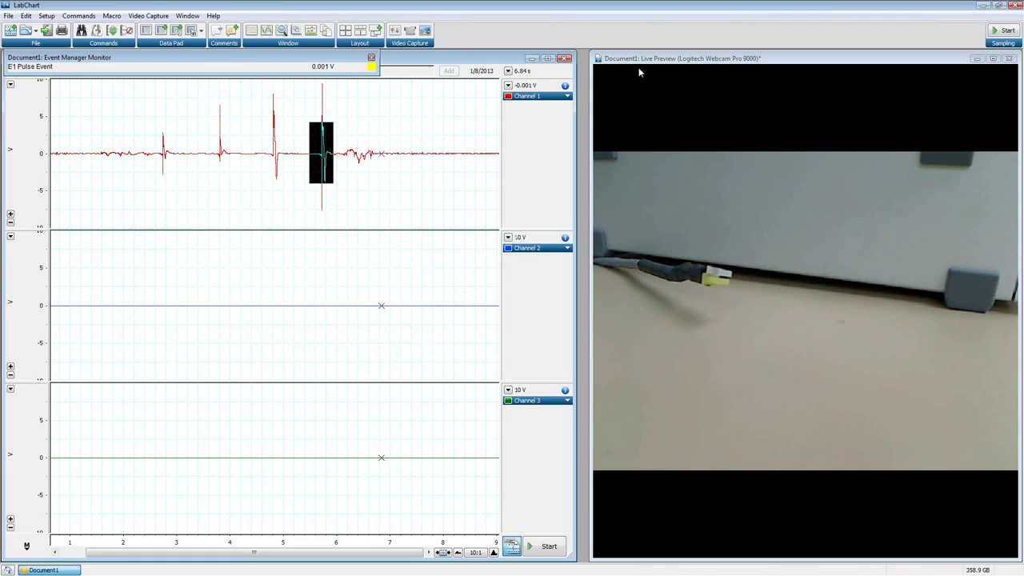
- Record a new block of pulses with the Pulse Event active, and examine its start and end comments at 1:1 horizontal compression
click(1006, 30)
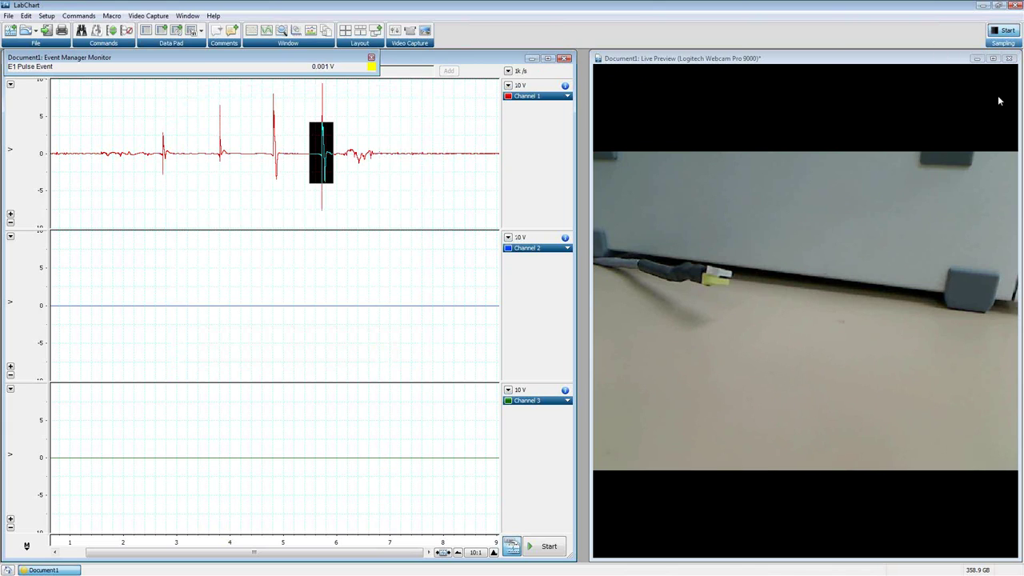
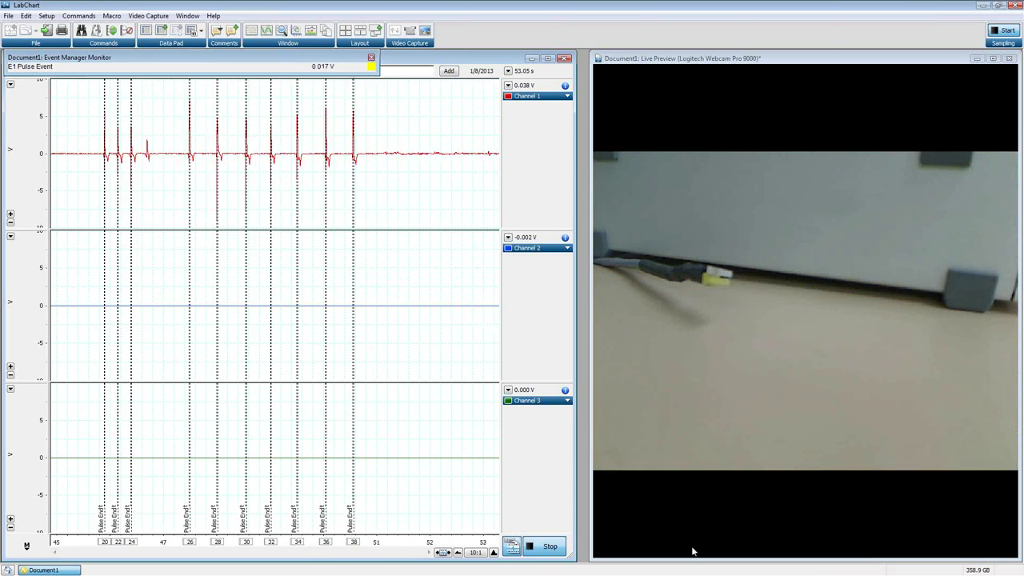
key(ctrl+space)
click(494, 553)
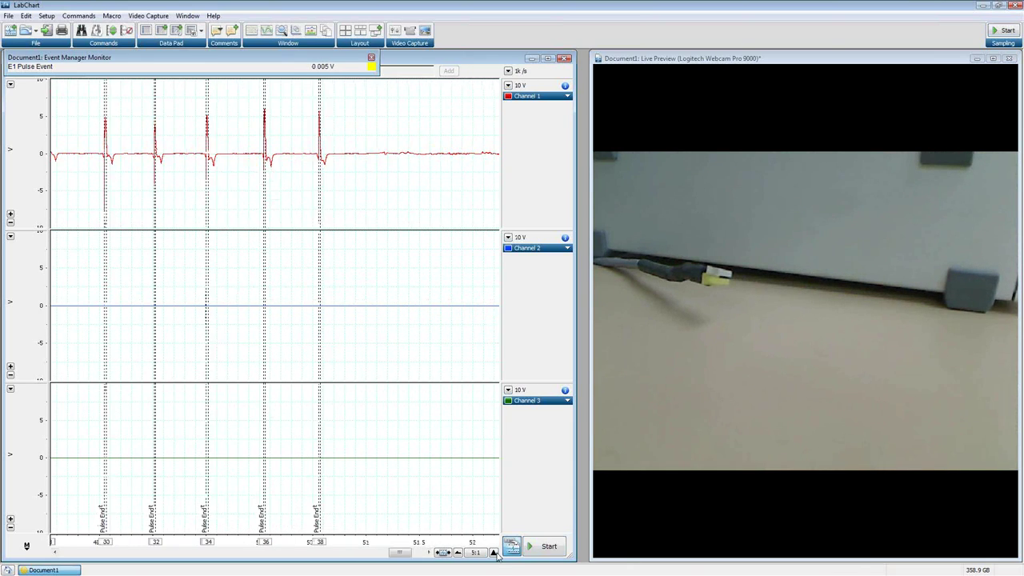
click(493, 552)
click(494, 553)
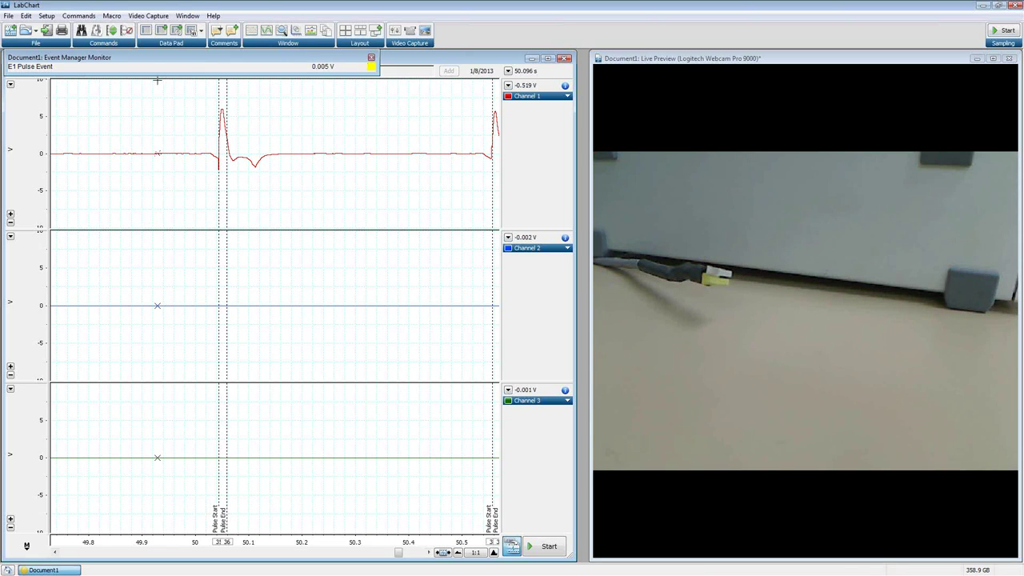
- Open the Event Manager setup and move its window slightly aside
click(47, 17)
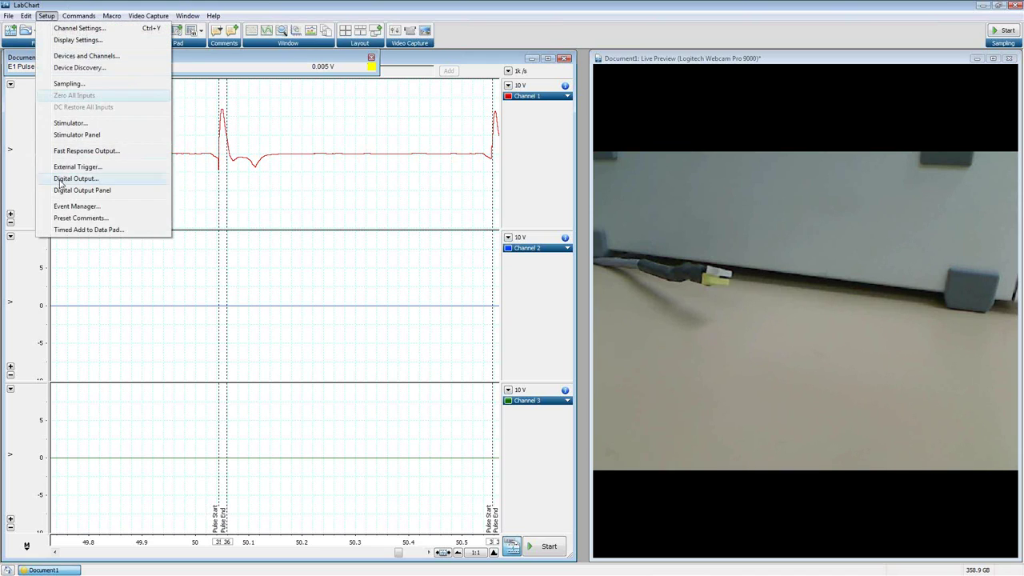
click(67, 207)
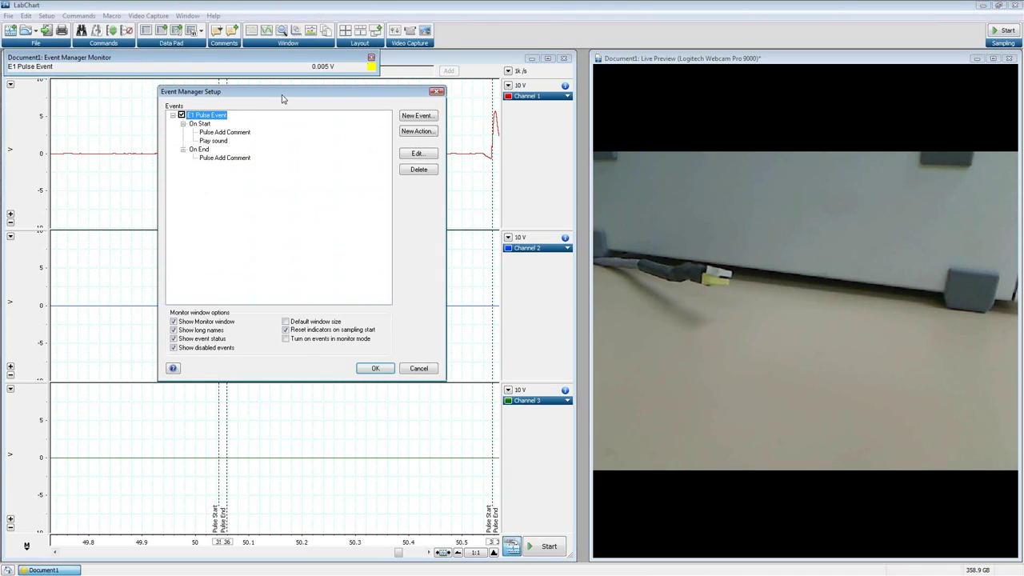
drag(281, 98, 310, 97)
- Examine the setup of a Recording-type event, and leave it without creating the event
click(445, 116)
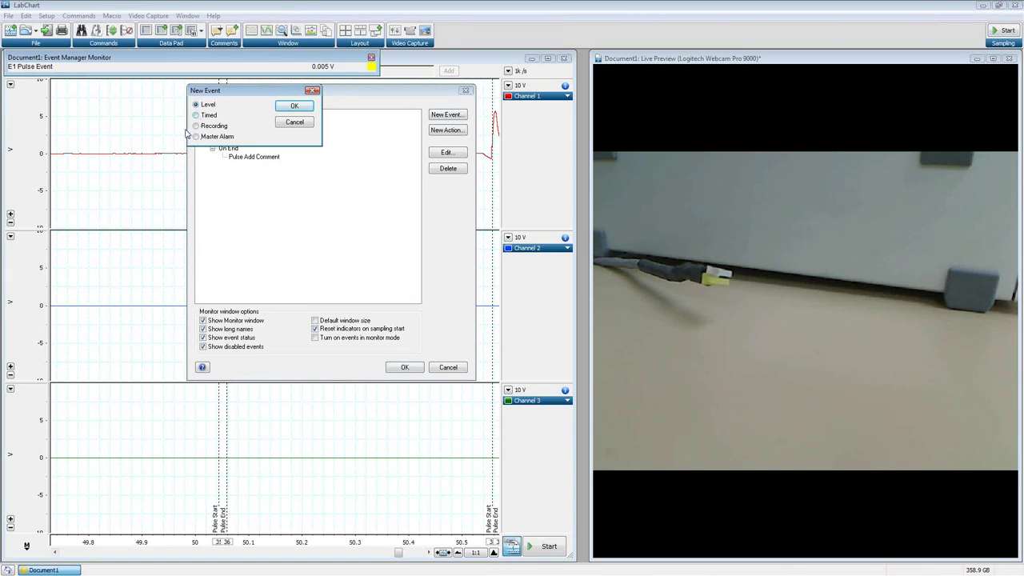
click(229, 126)
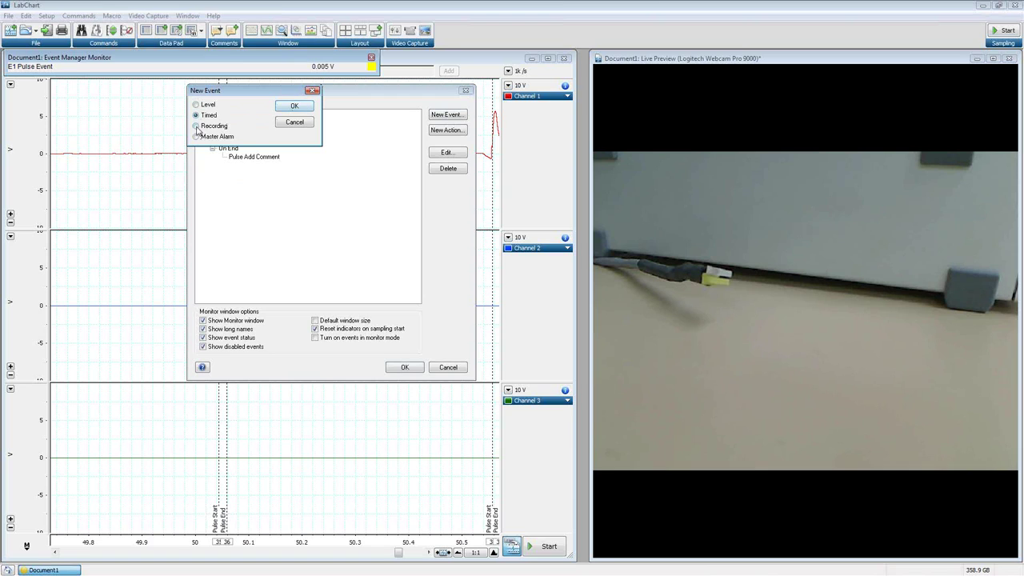
click(293, 107)
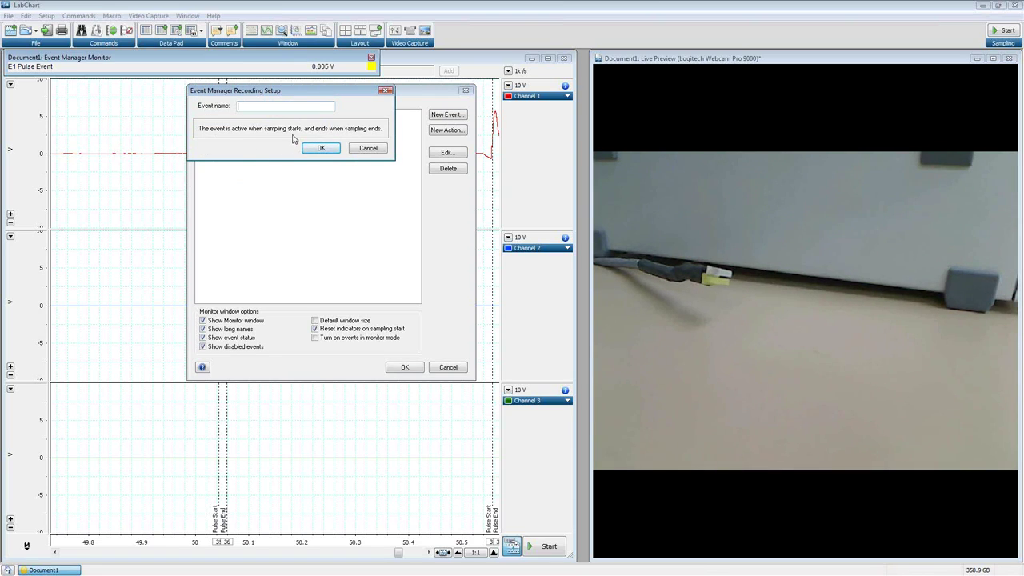
click(357, 149)
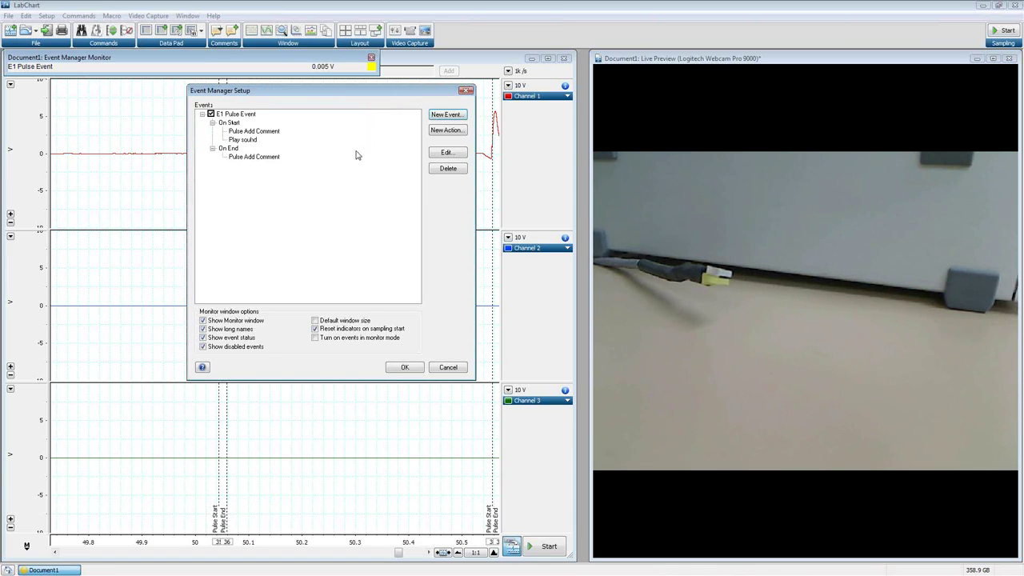
- Create a new event of the Timed type and name it "Timed Event"
click(447, 114)
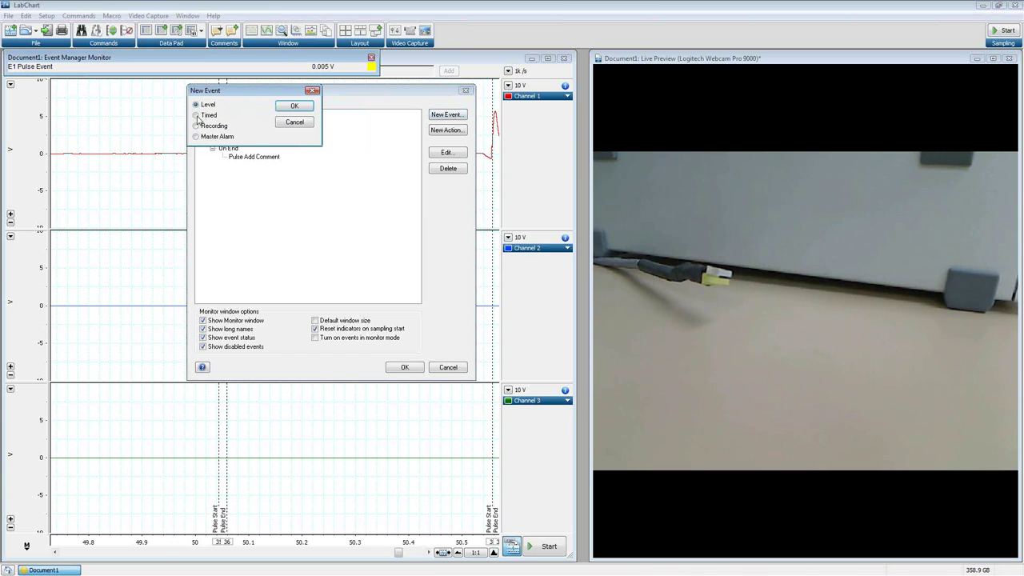
click(196, 116)
click(295, 107)
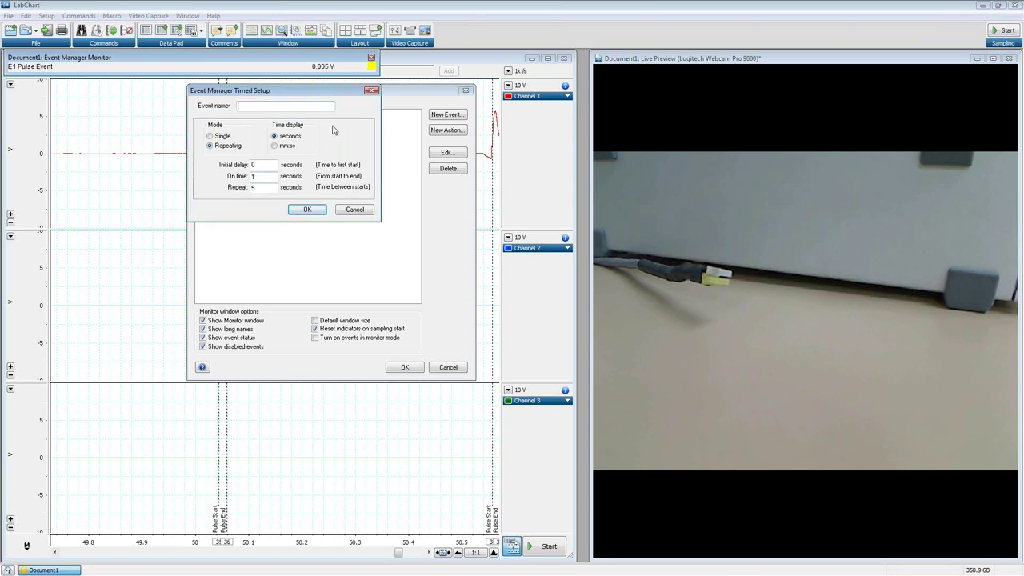
drag(311, 93, 361, 120)
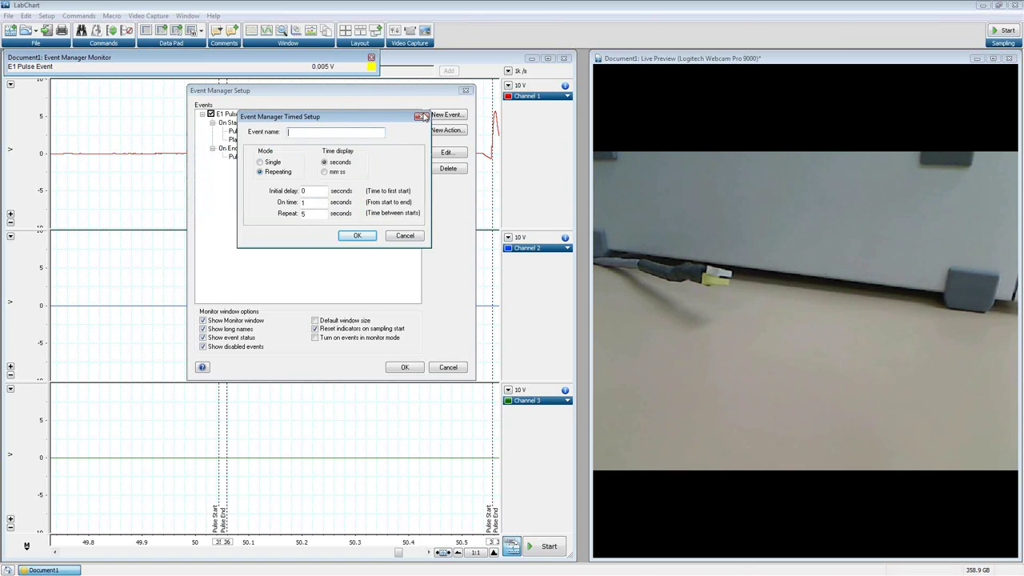
text(Timed)
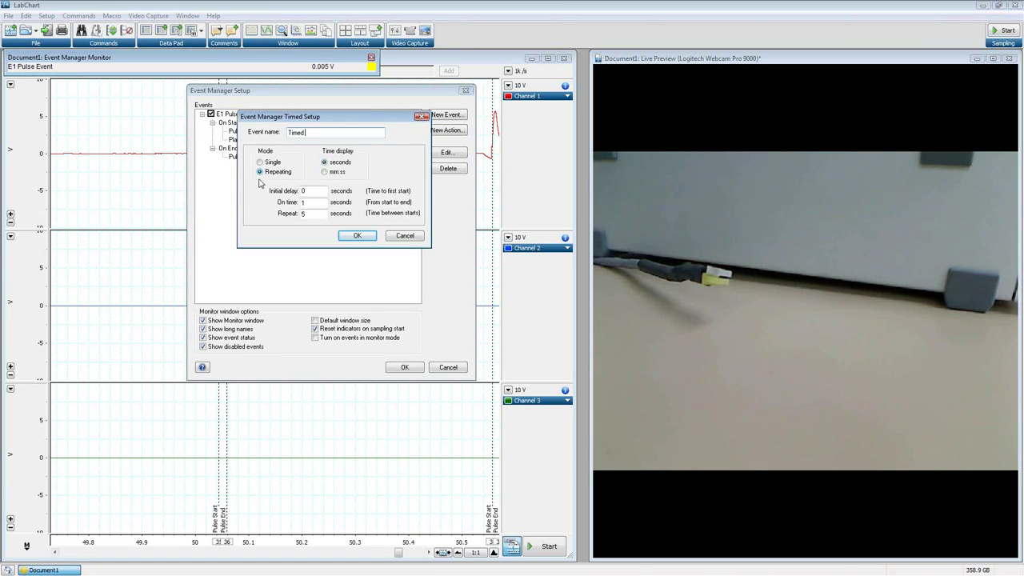
text(Event)
- Set the repeating Timed Event's initial delay to 5 seconds with the time display in seconds, and accept the event
click(325, 172)
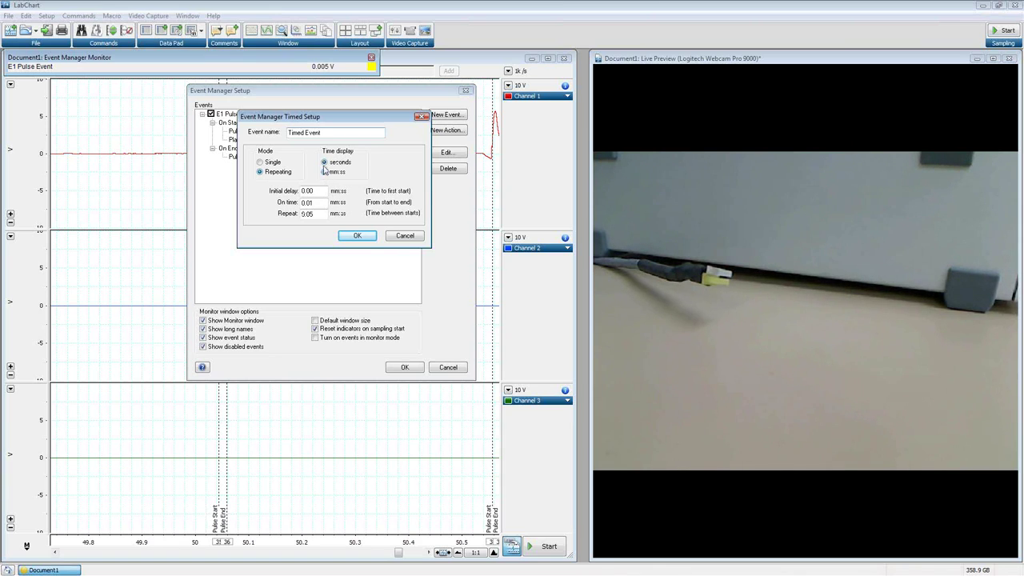
click(324, 163)
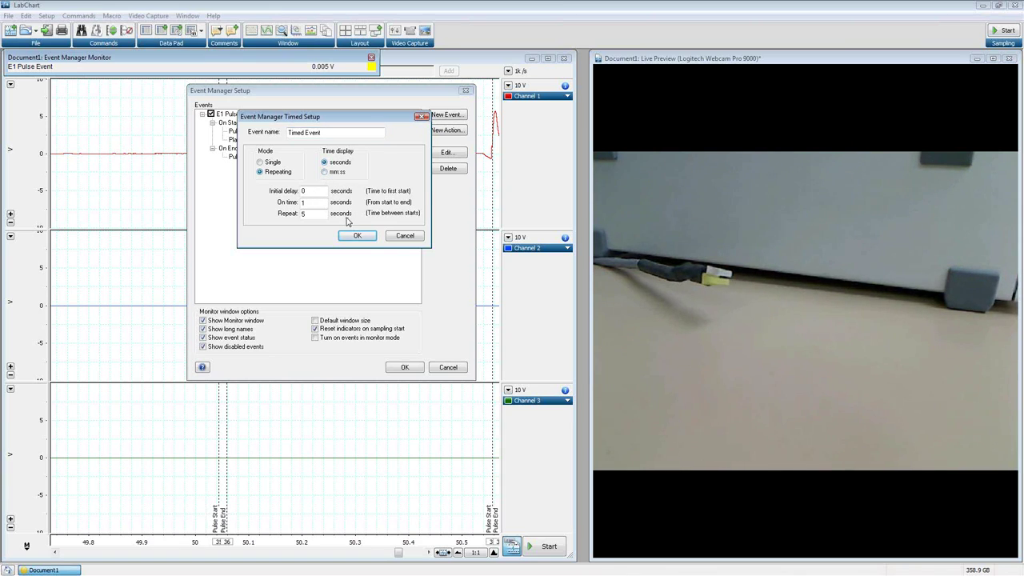
double_click(310, 190)
text(5)
double_click(303, 202)
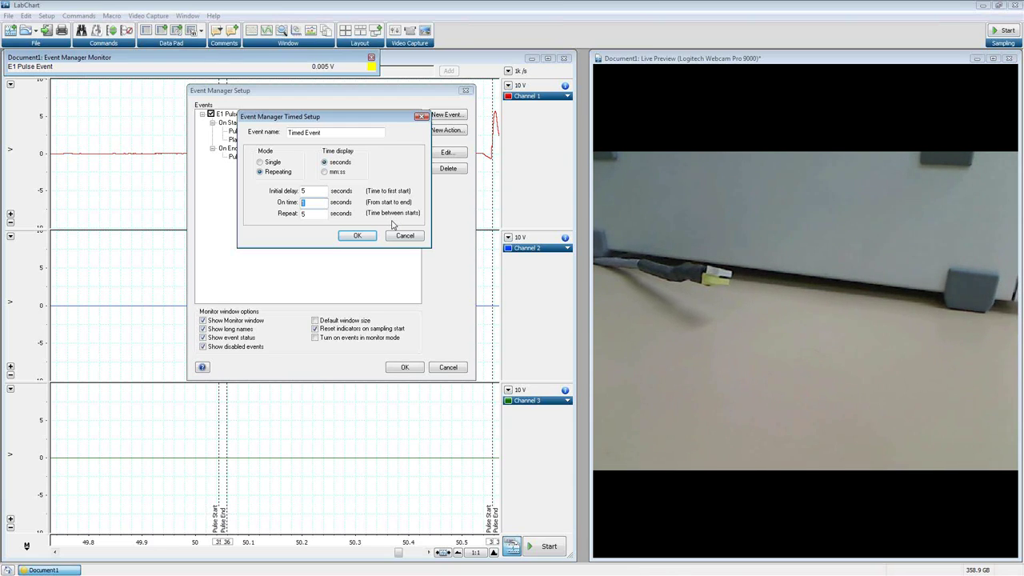
click(303, 203)
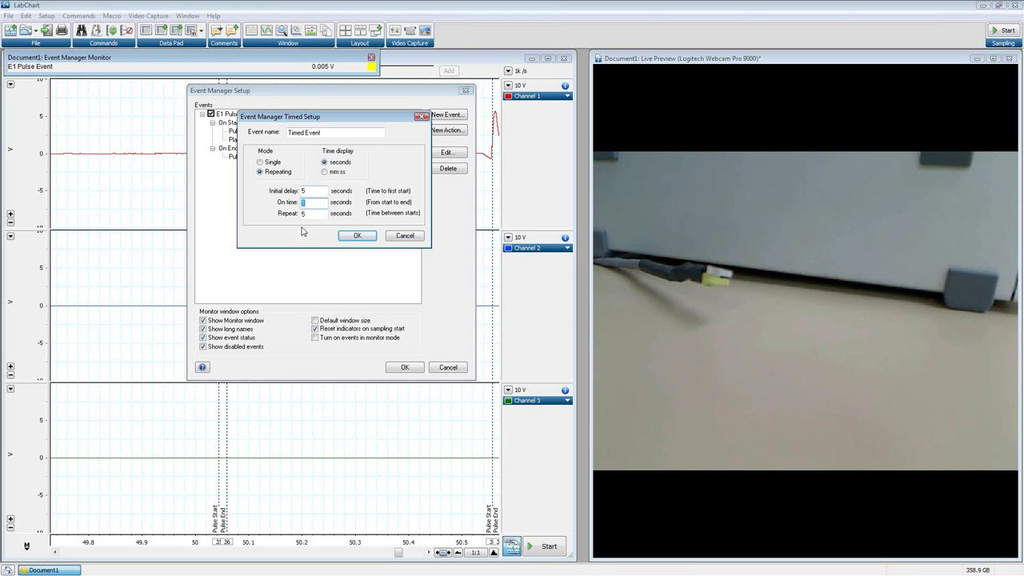
click(360, 237)
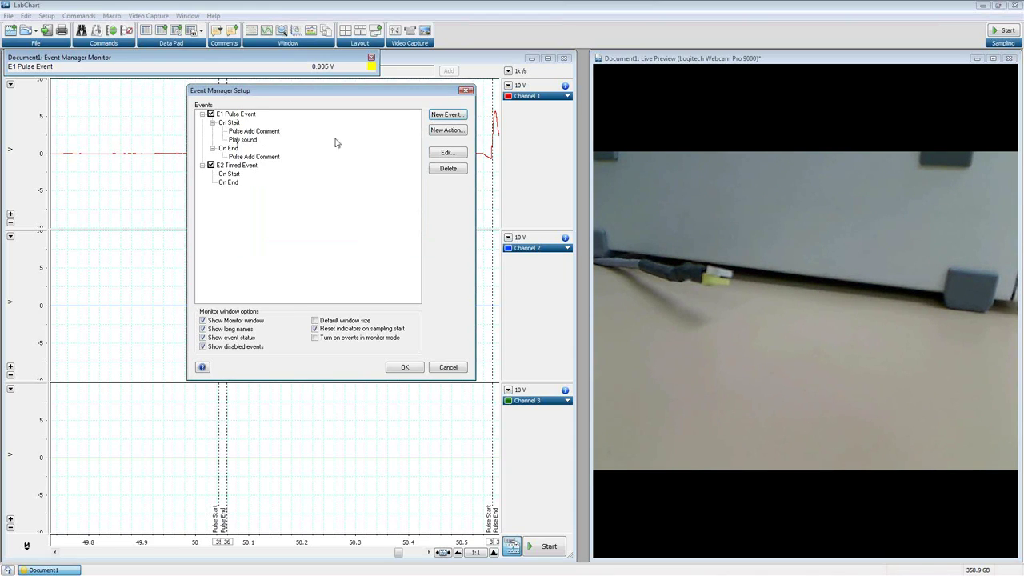
- Examine the macros available for a Play Macro action under the Timed Event's On Start entry, and leave without creating the action
click(258, 203)
key(Down)
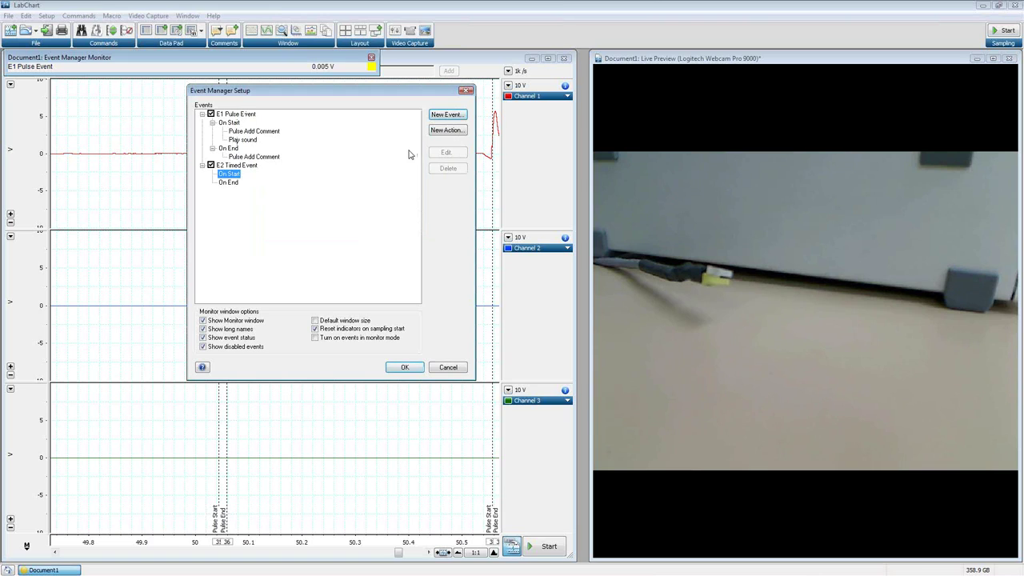
click(448, 130)
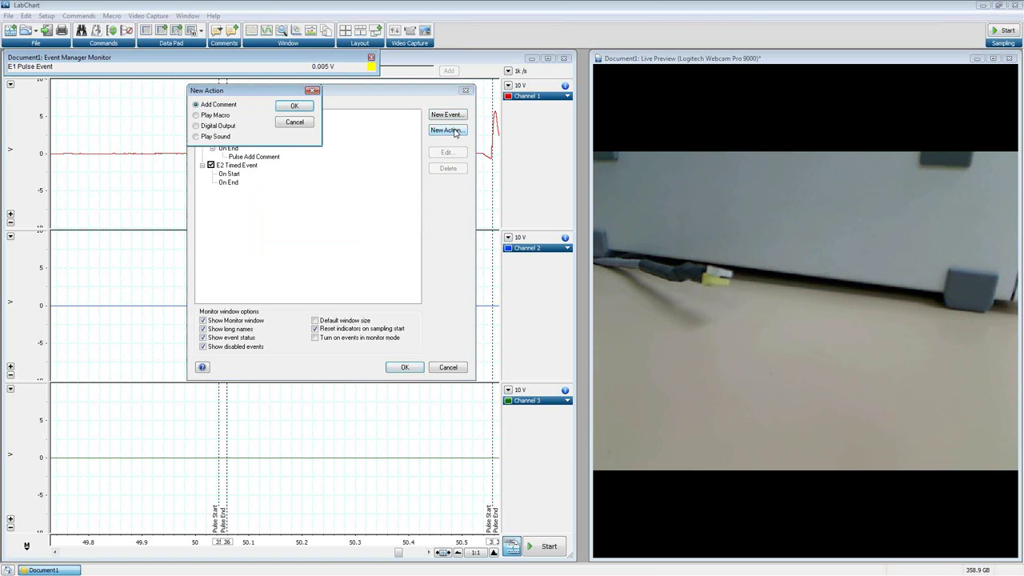
click(197, 119)
click(292, 112)
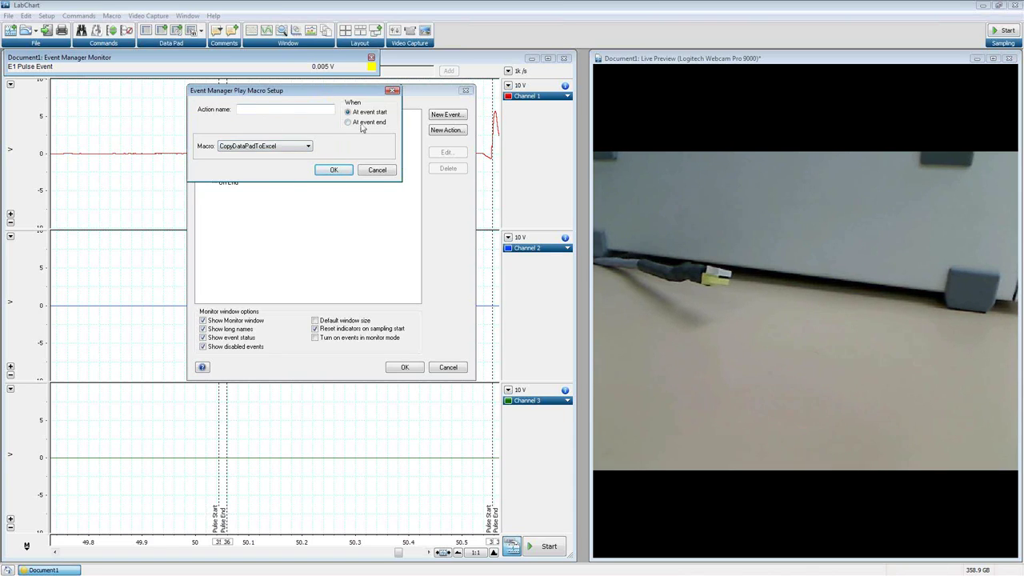
click(309, 146)
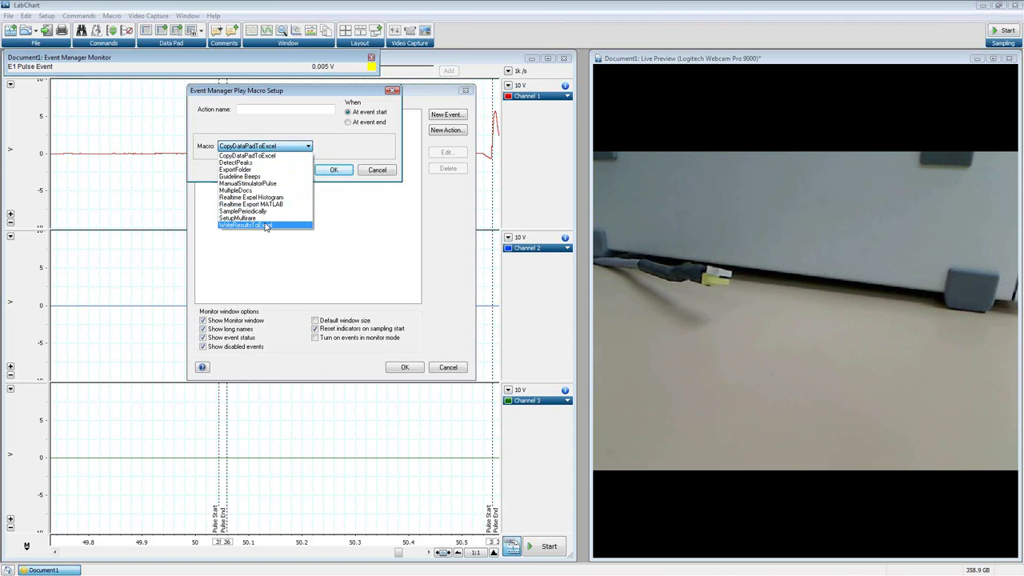
click(357, 144)
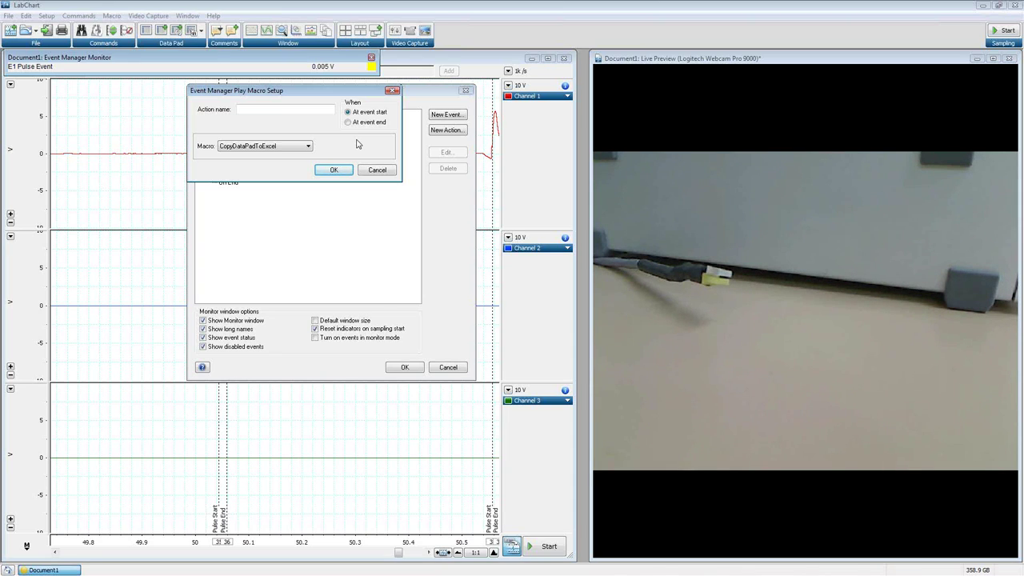
click(393, 90)
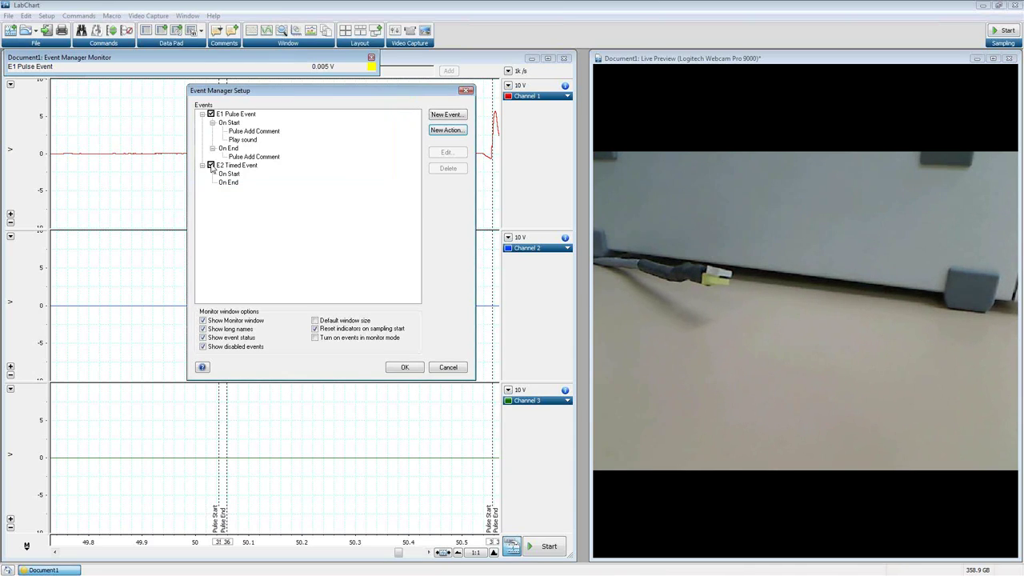
- Create a Digital Output action for the start of the Timed Event and name it "Green Light On"
click(447, 130)
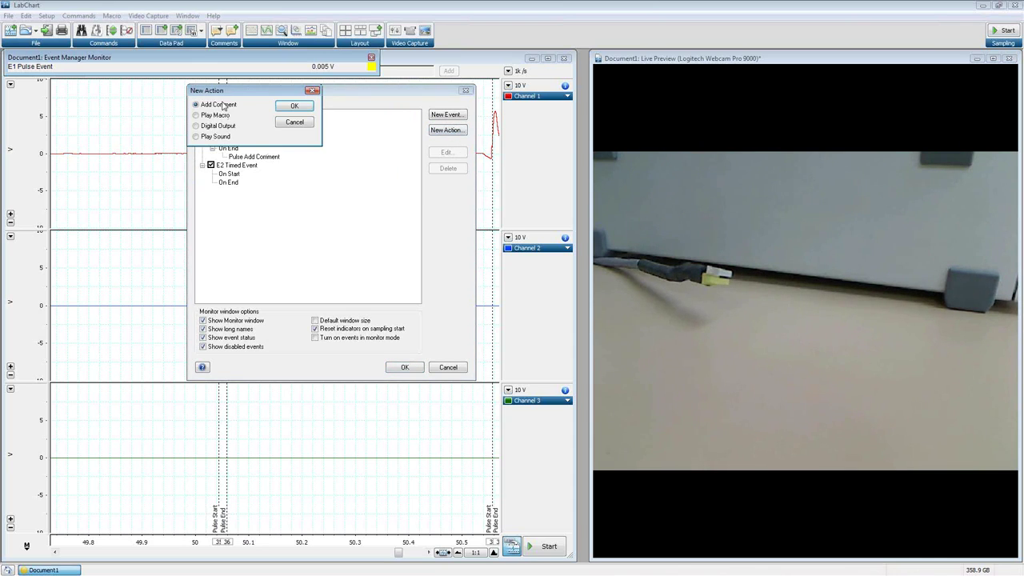
click(209, 127)
click(292, 108)
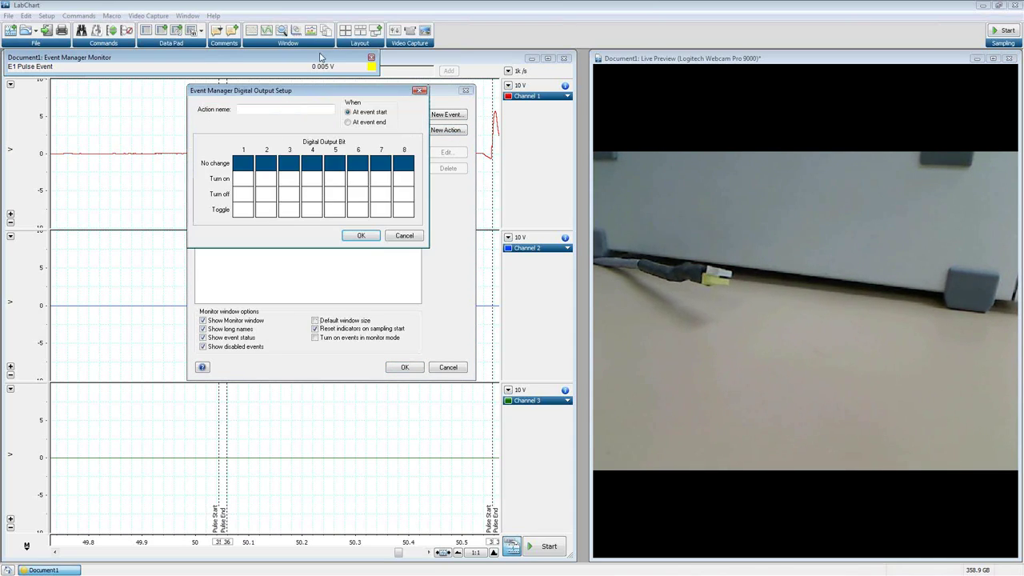
drag(321, 92, 472, 161)
click(417, 181)
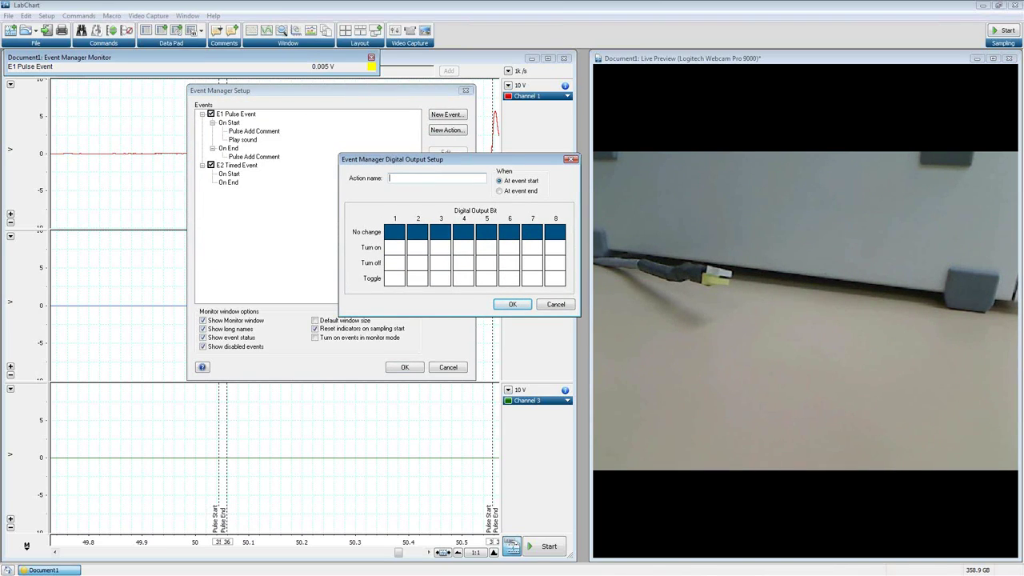
text(Green light O)
key(BackSpace)
key(BackSpace)
key(BackSpace)
key(BackSpace)
key(BackSpace)
text(Light On)
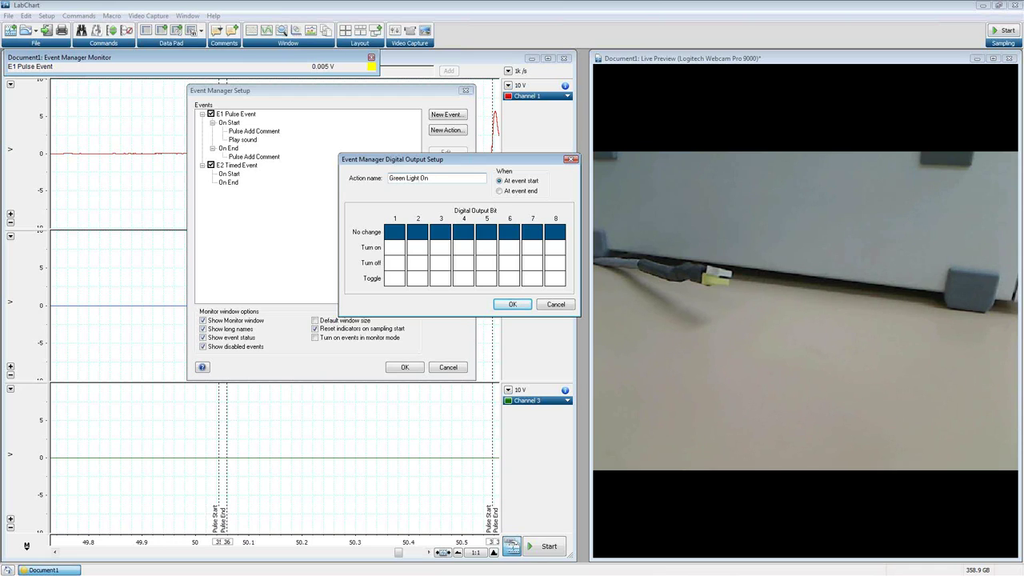
- Try the Turn on, Turn off and Toggle settings for digital output bit 1, and return it to No change
click(397, 250)
click(398, 266)
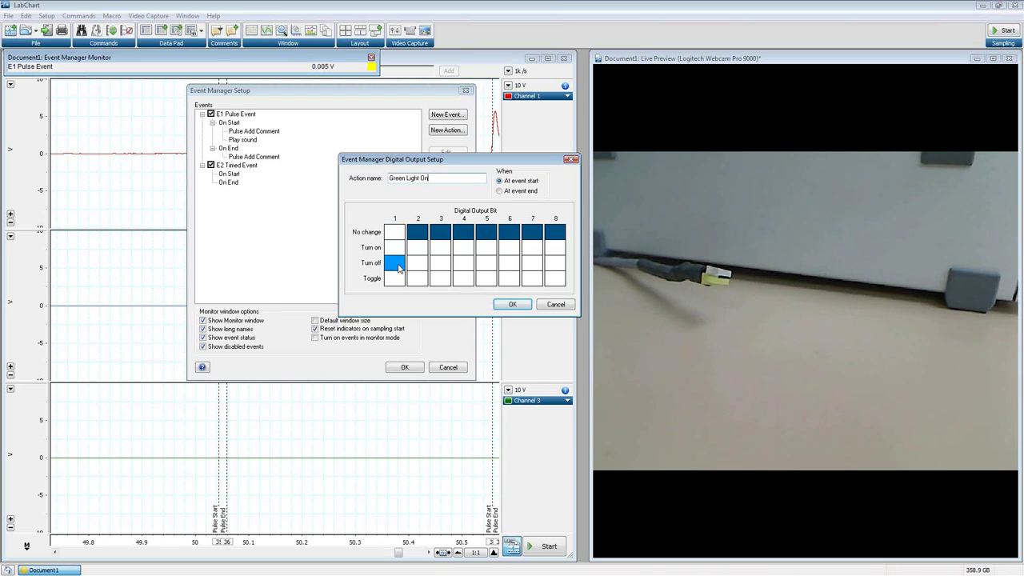
click(393, 278)
click(392, 247)
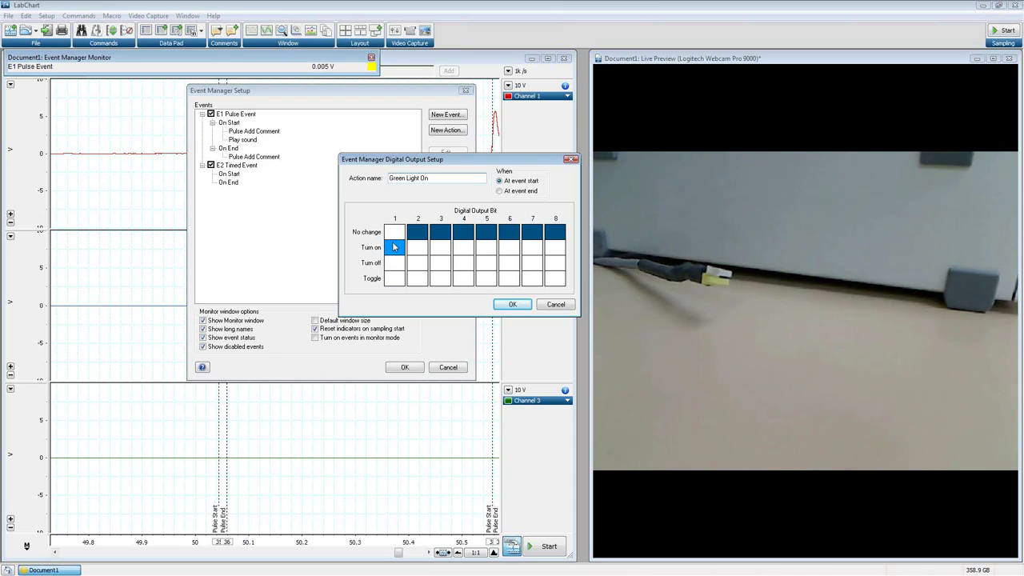
click(393, 264)
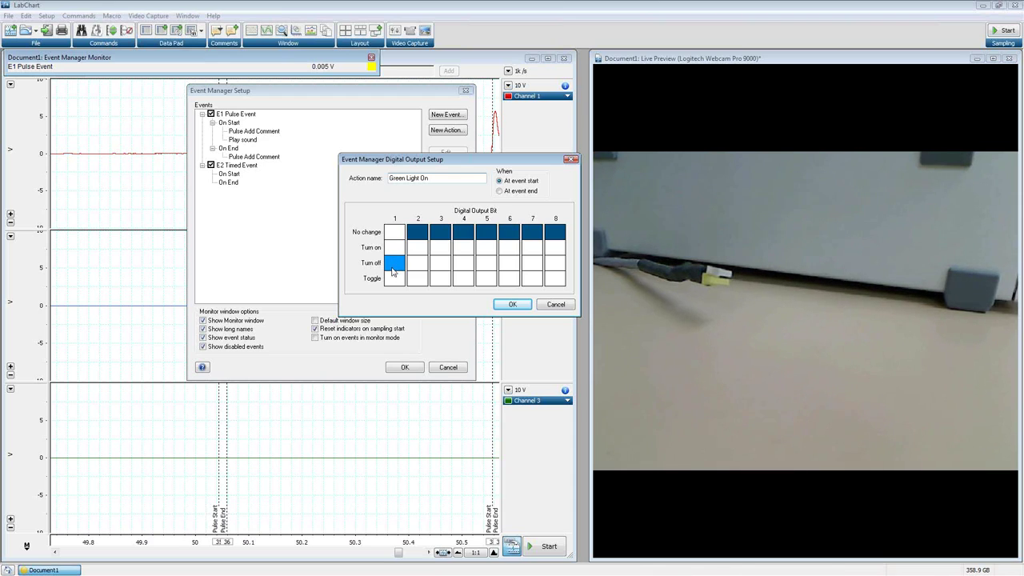
click(400, 279)
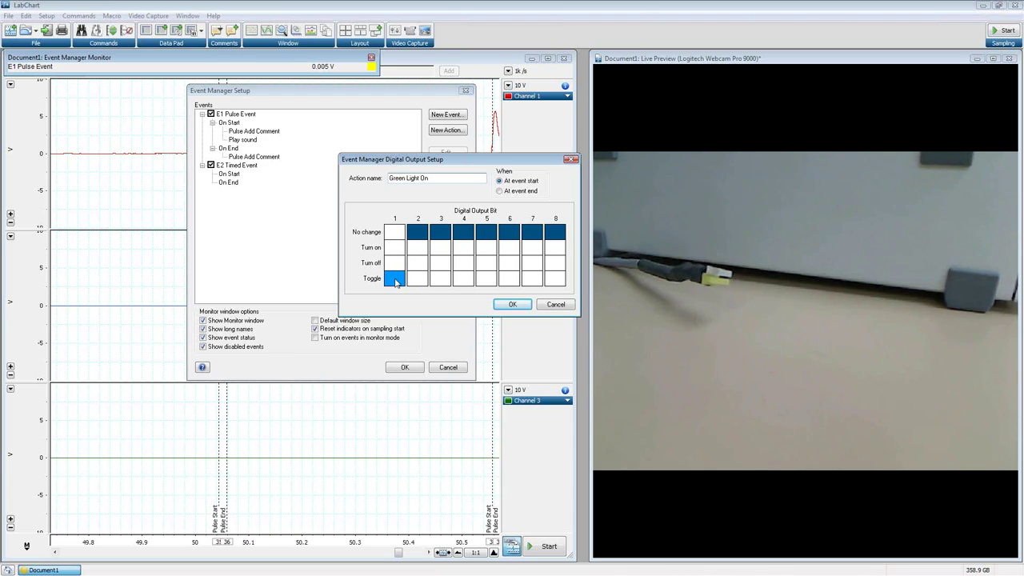
click(391, 248)
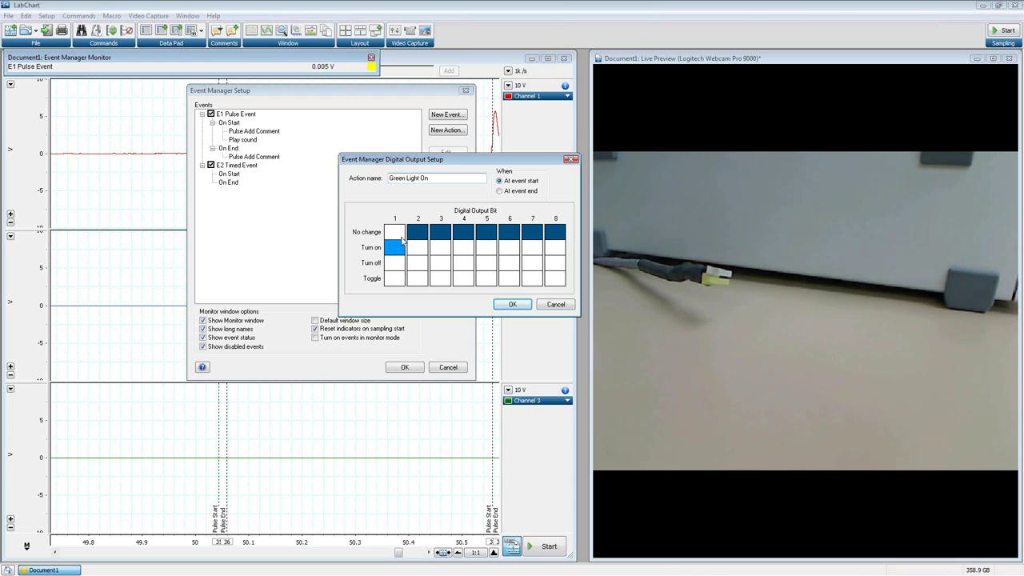
click(400, 237)
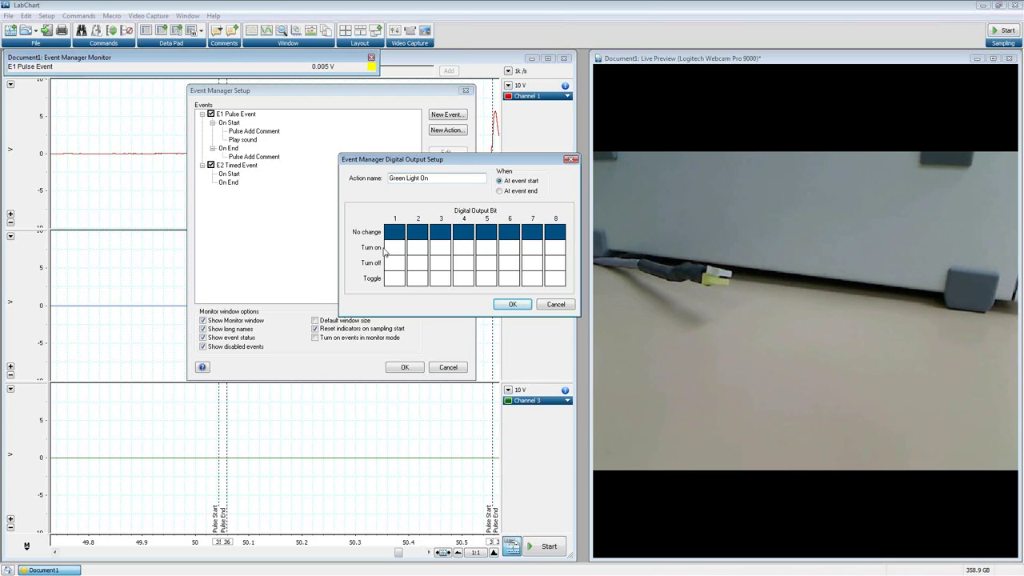
- Set digital output bit 1 to Turn on for the Green Light On action and accept it
click(391, 253)
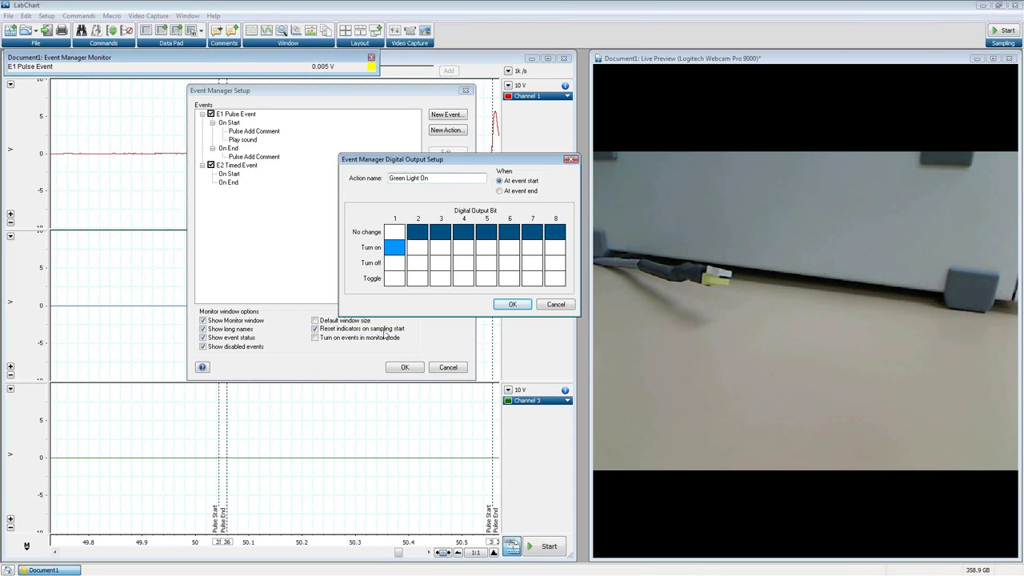
click(513, 305)
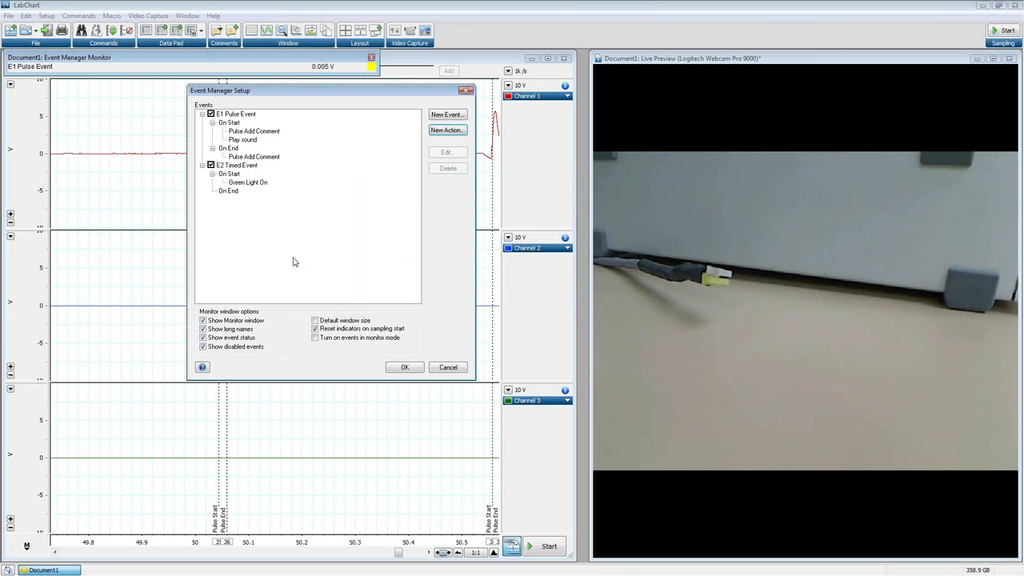
- Add a Digital Output action named "Green Light Off" at the Timed Event's end that turns off bit 1, and accept the Event Manager setup
click(230, 191)
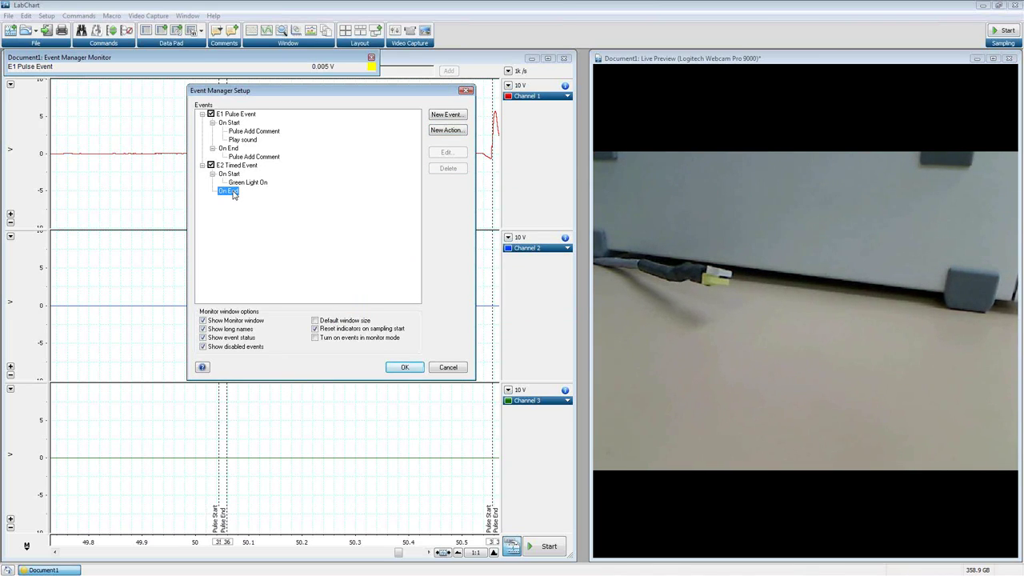
click(452, 132)
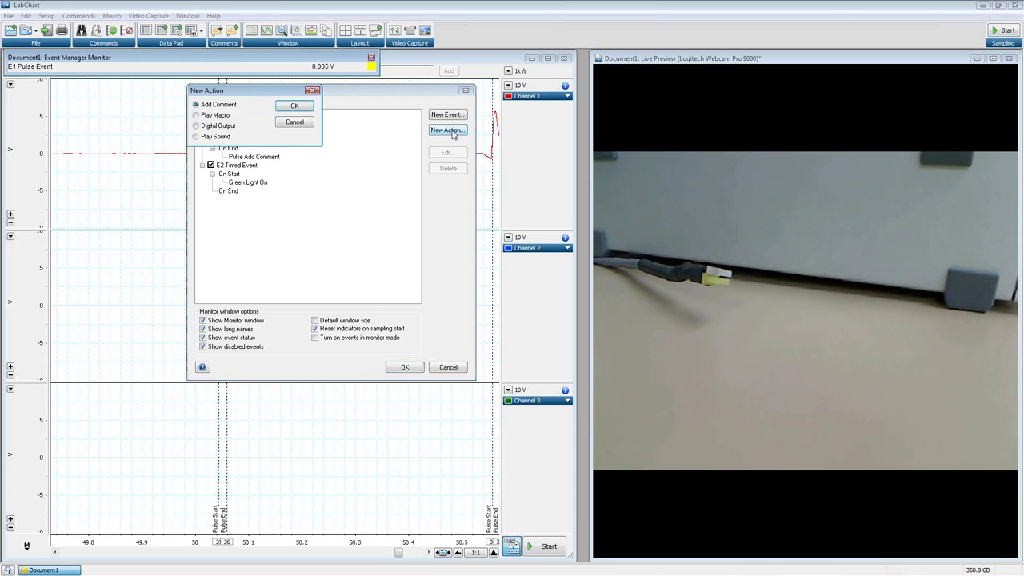
click(196, 126)
click(309, 106)
drag(303, 91, 437, 171)
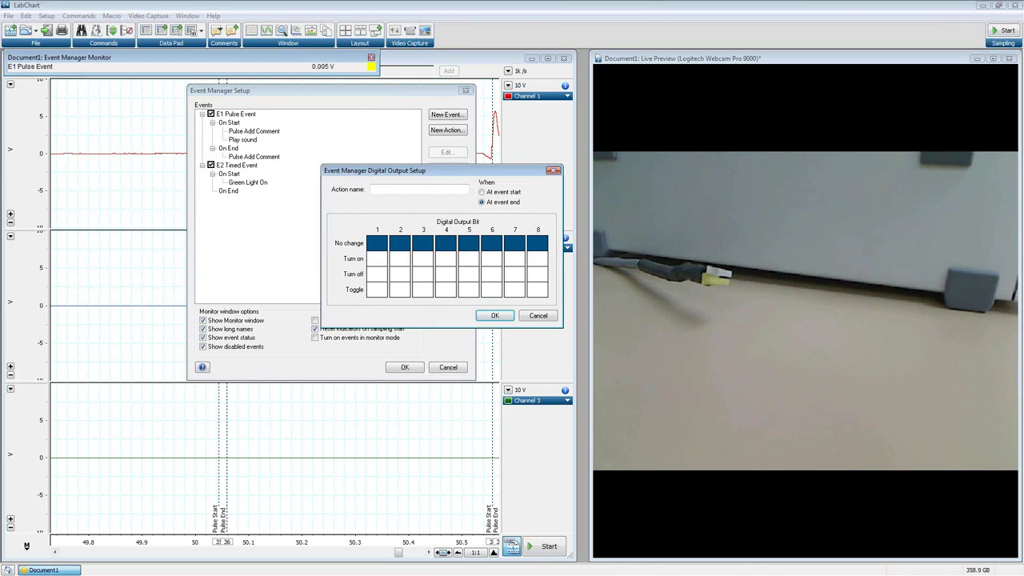
text(Green Light Off)
click(377, 260)
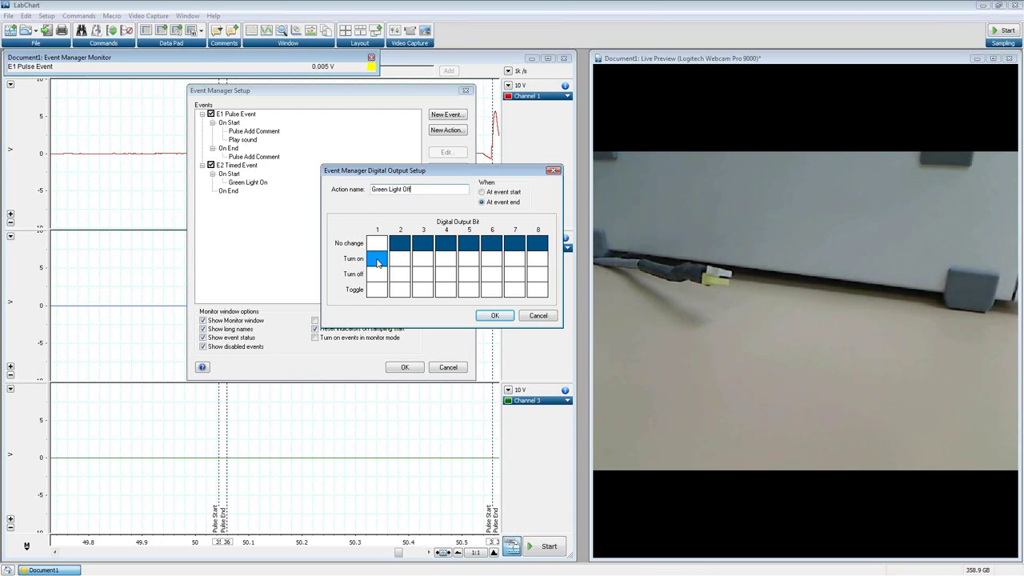
click(377, 275)
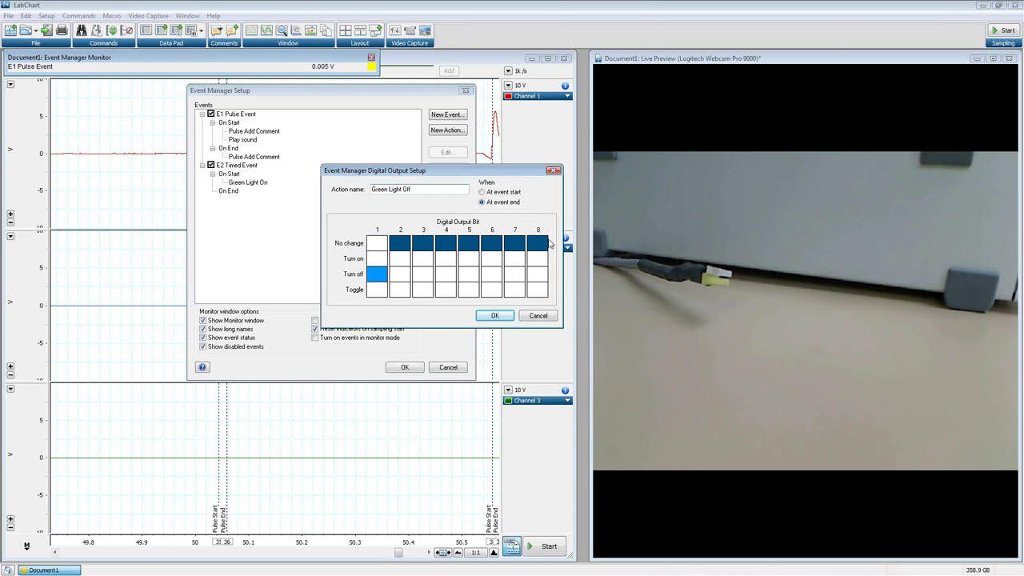
click(494, 317)
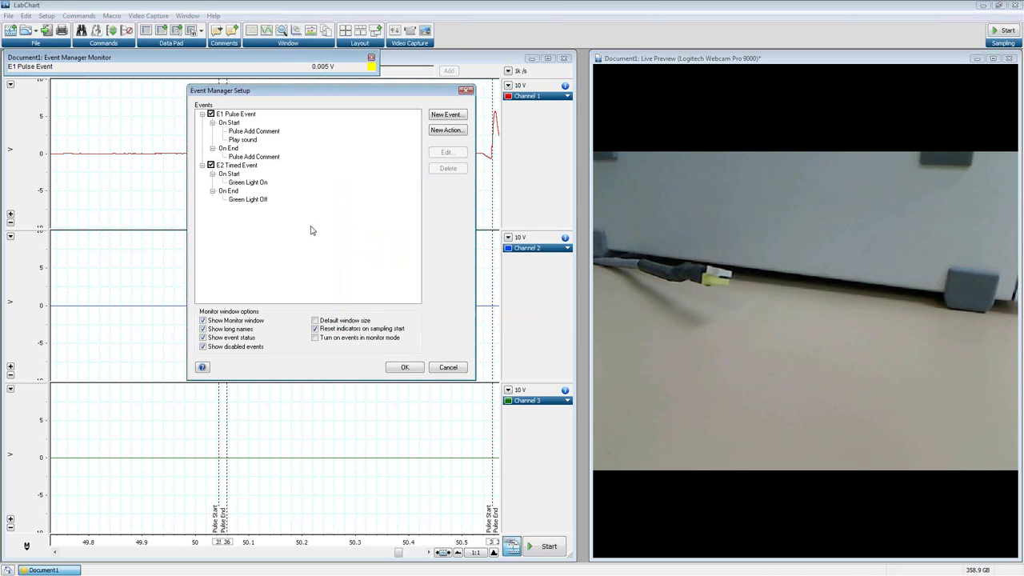
click(406, 368)
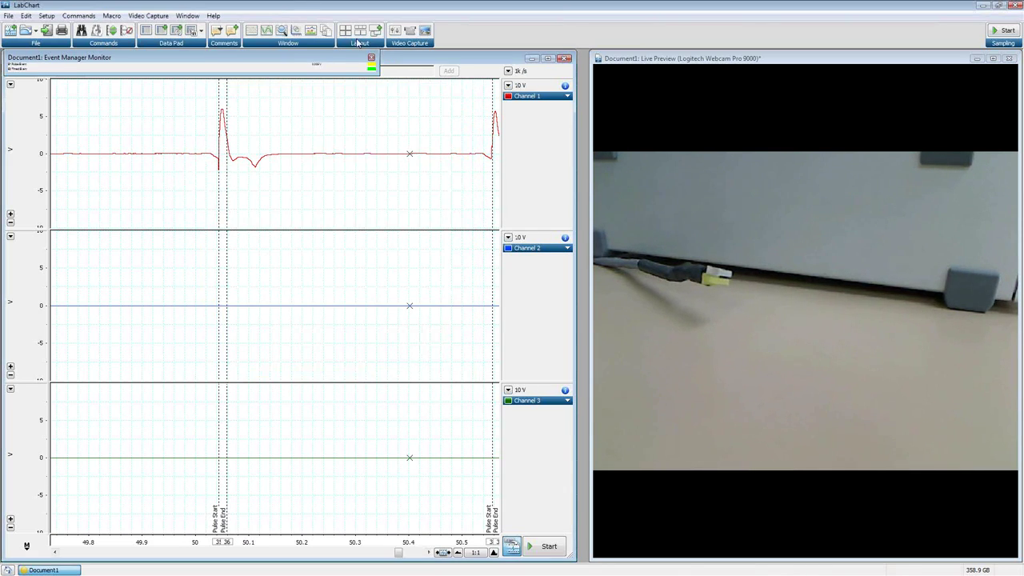
- Enlarge the Event Manager Monitor window and record a trial of the timed green light with the time axis compressed to 10:1
drag(379, 77, 394, 96)
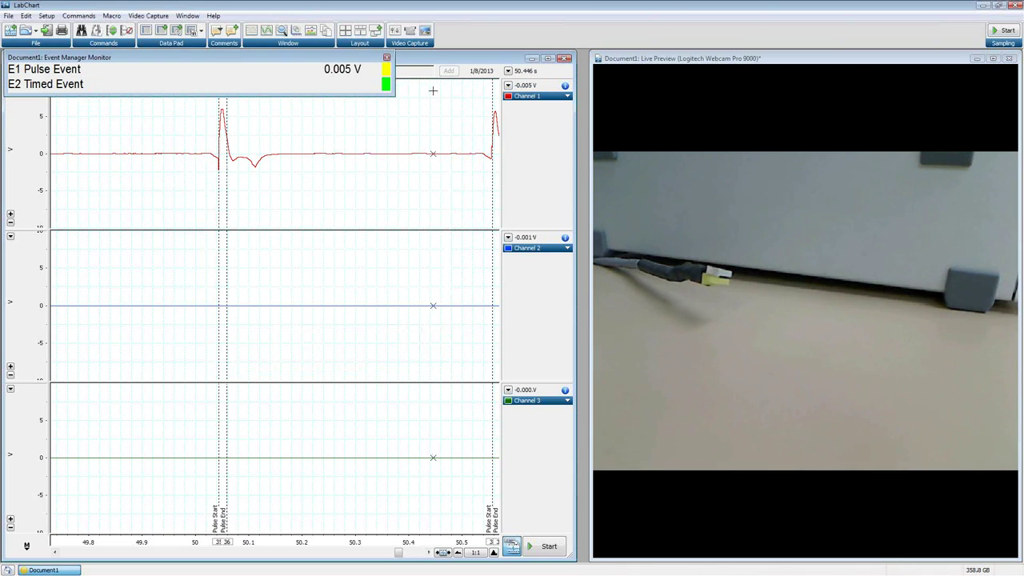
click(1009, 32)
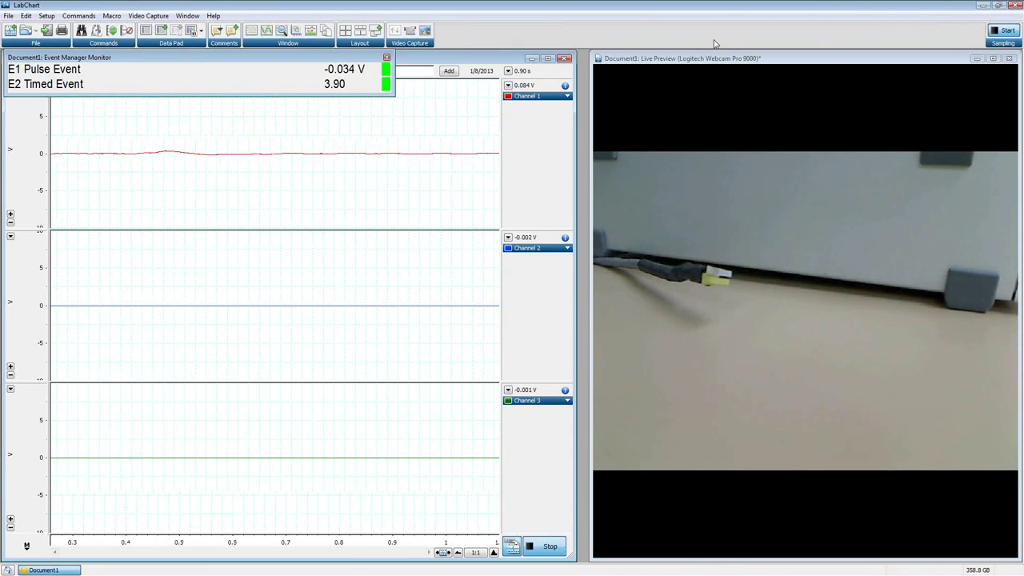
click(459, 553)
click(459, 553)
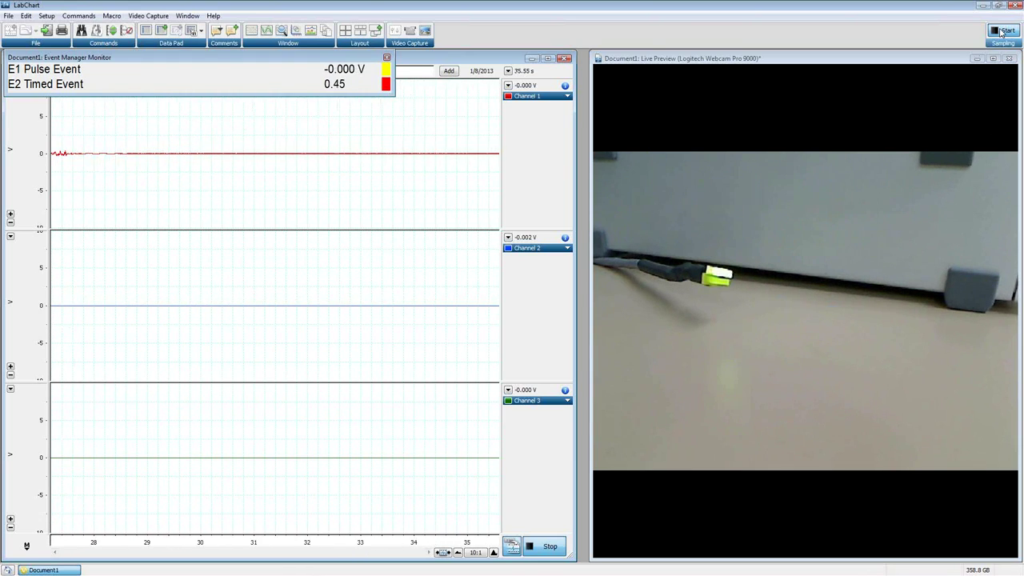
click(1002, 32)
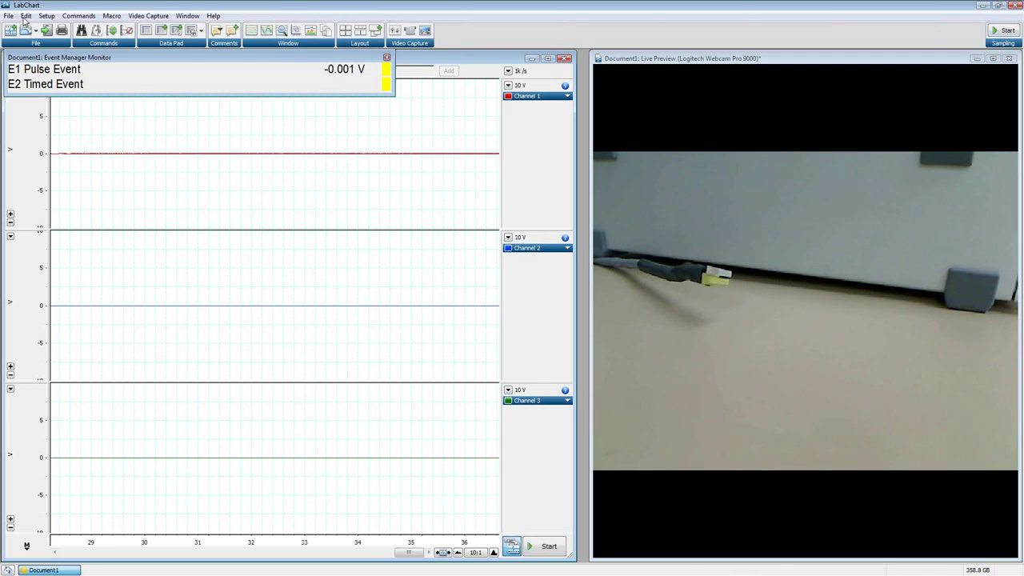
- Set the Timed Event's on time to 3 seconds in Event Manager
click(26, 16)
mouse_move(46, 16)
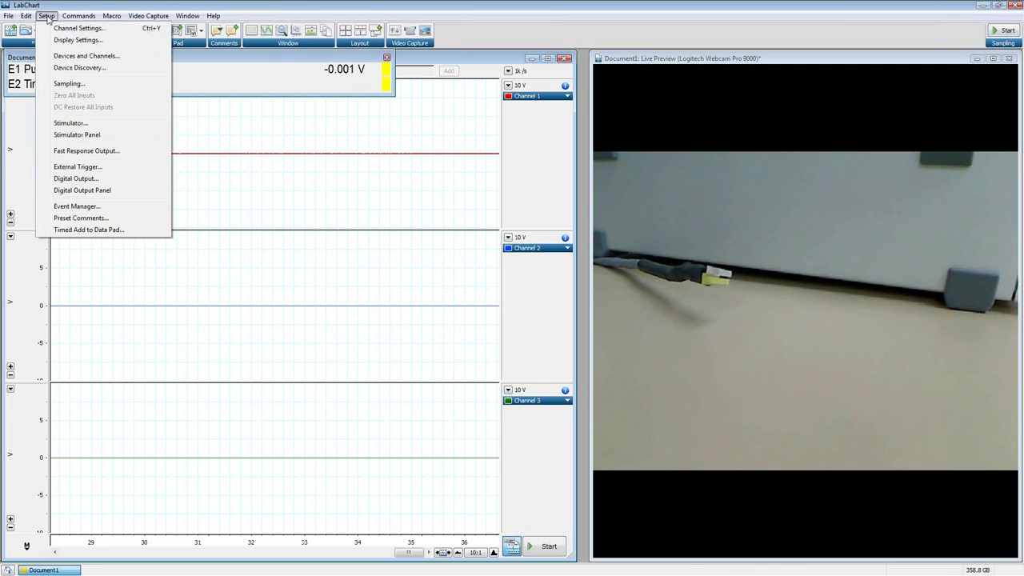
click(76, 206)
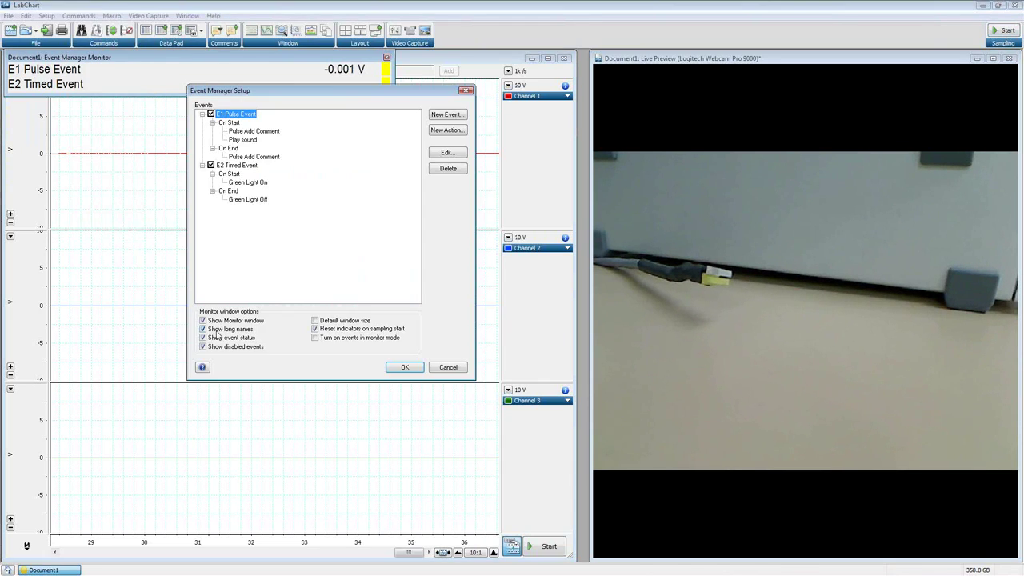
click(243, 166)
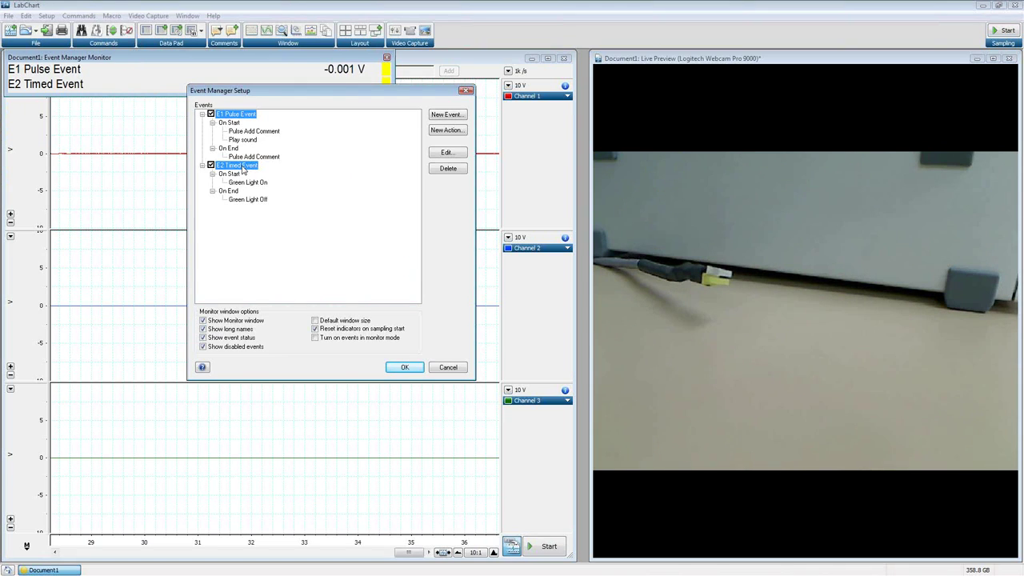
click(447, 153)
double_click(256, 175)
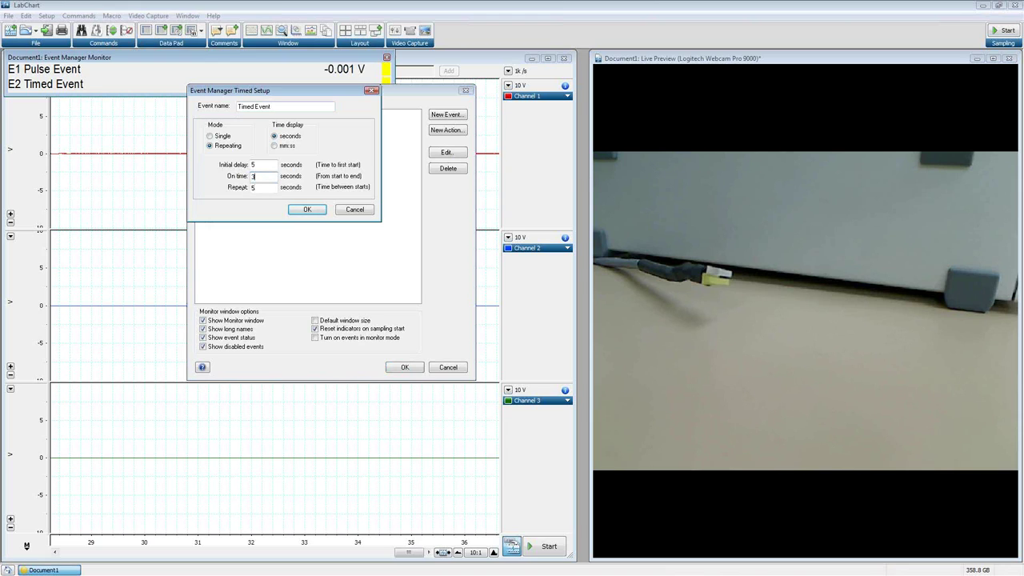
text(3)
click(307, 210)
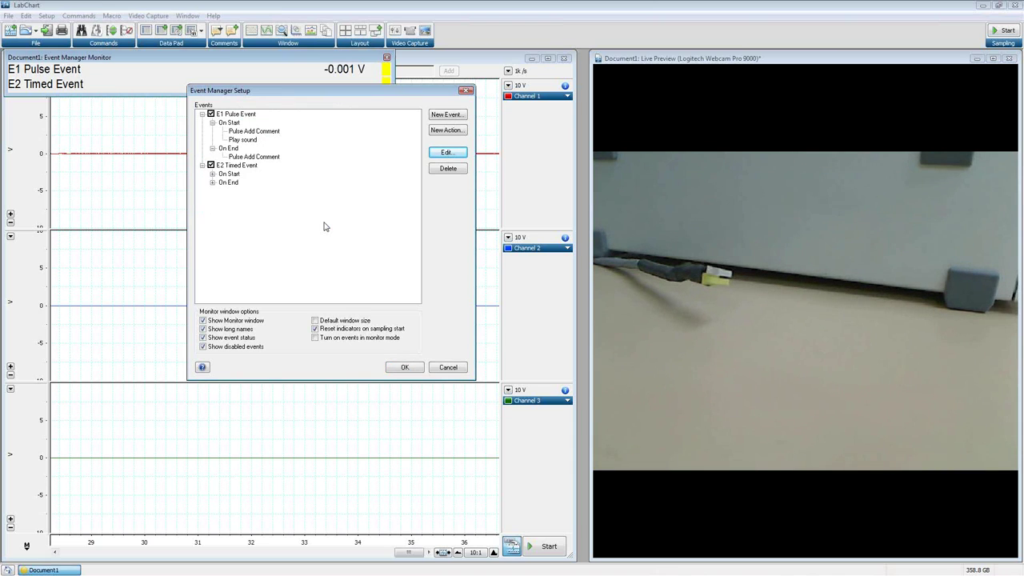
- Create a Master Alarm event named "Master Alarm" that requires all of E1 Pulse Event and E2 Timed Event (AND)
click(446, 117)
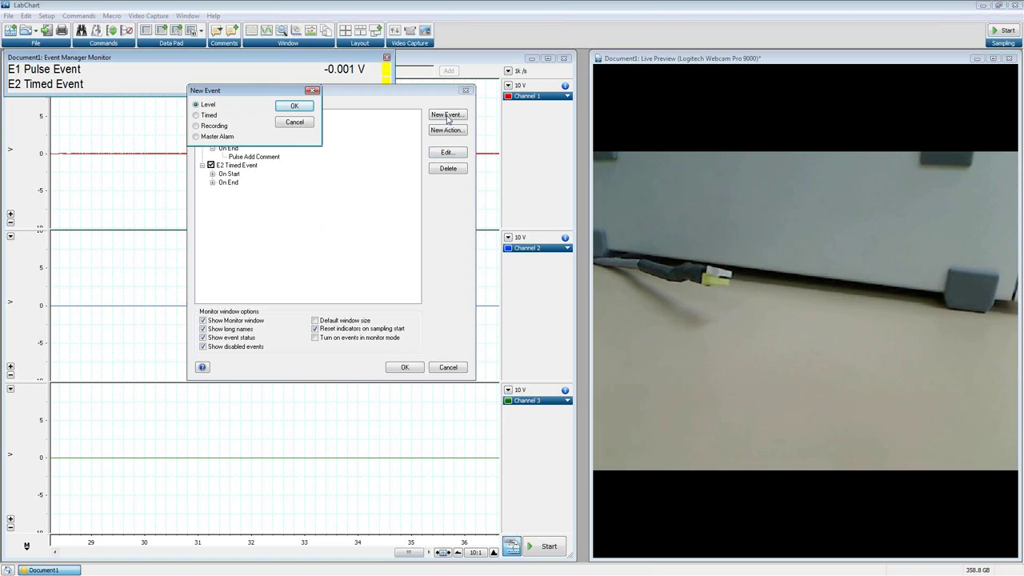
click(196, 138)
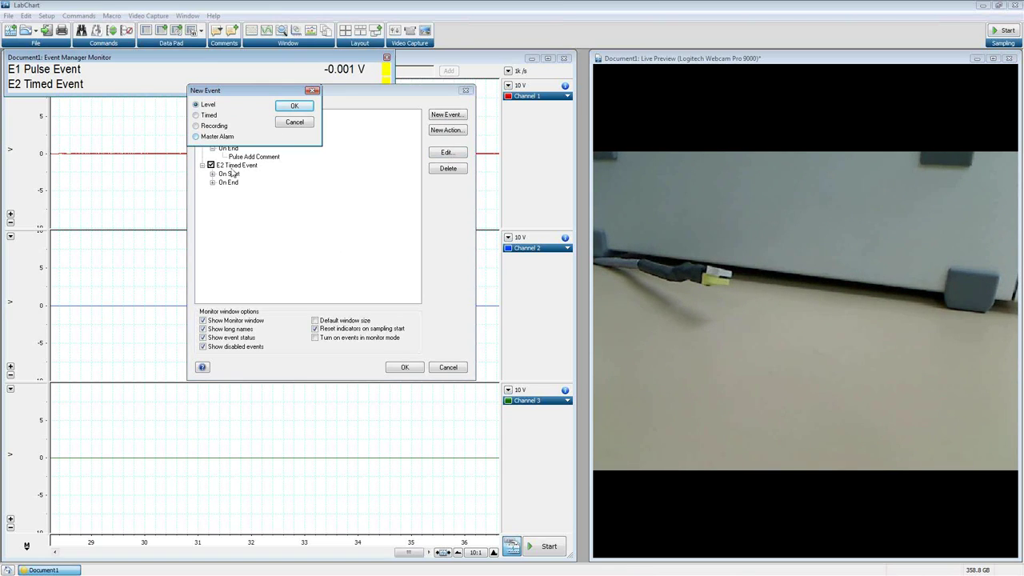
click(301, 108)
drag(325, 96, 468, 167)
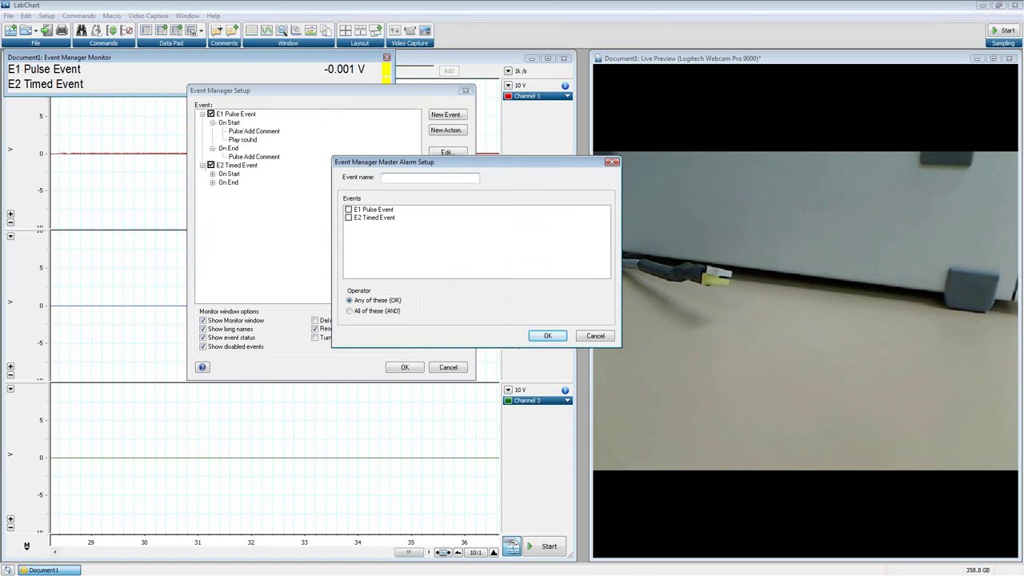
text(Master Alarm)
click(348, 209)
click(348, 217)
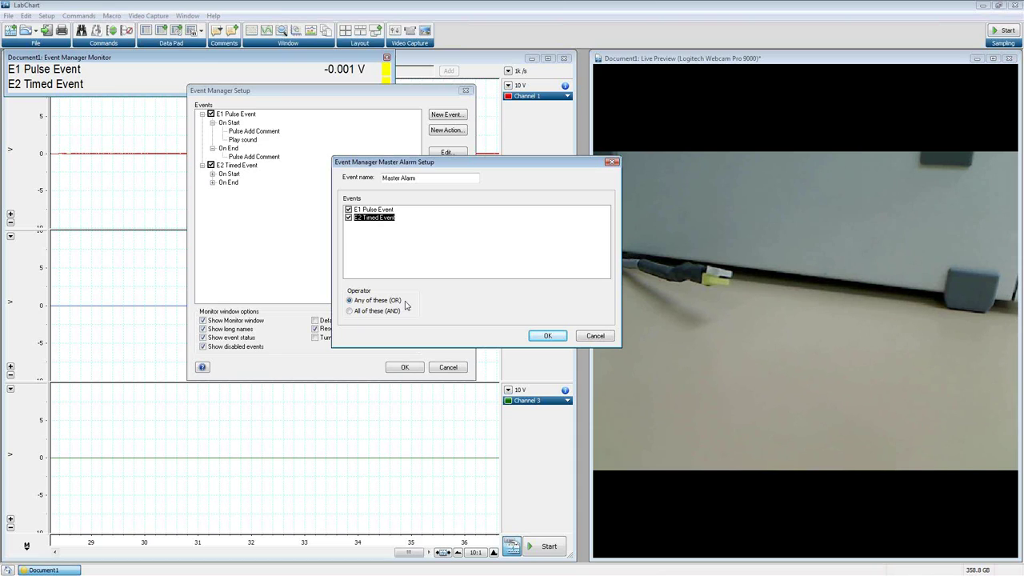
click(349, 311)
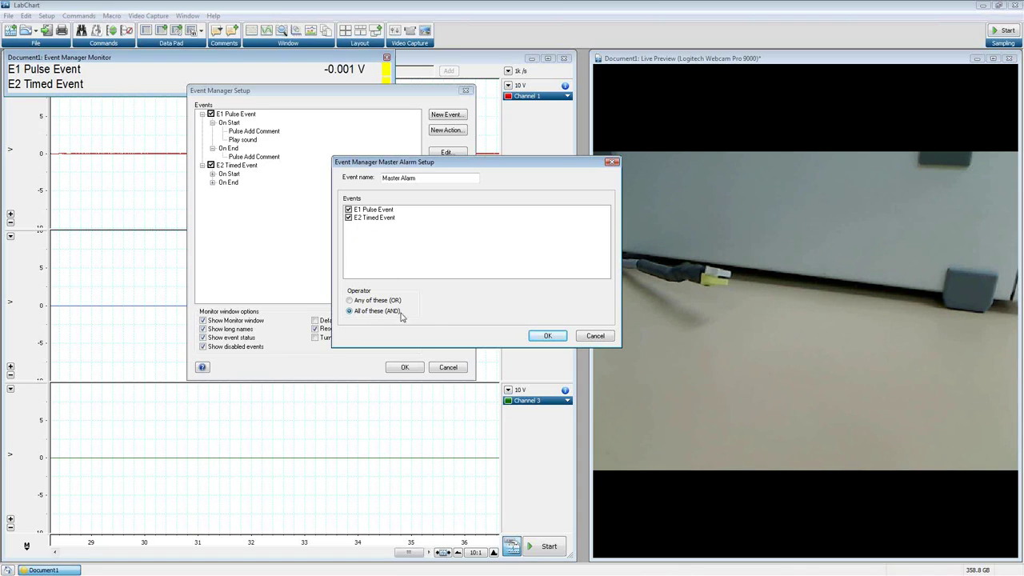
click(547, 336)
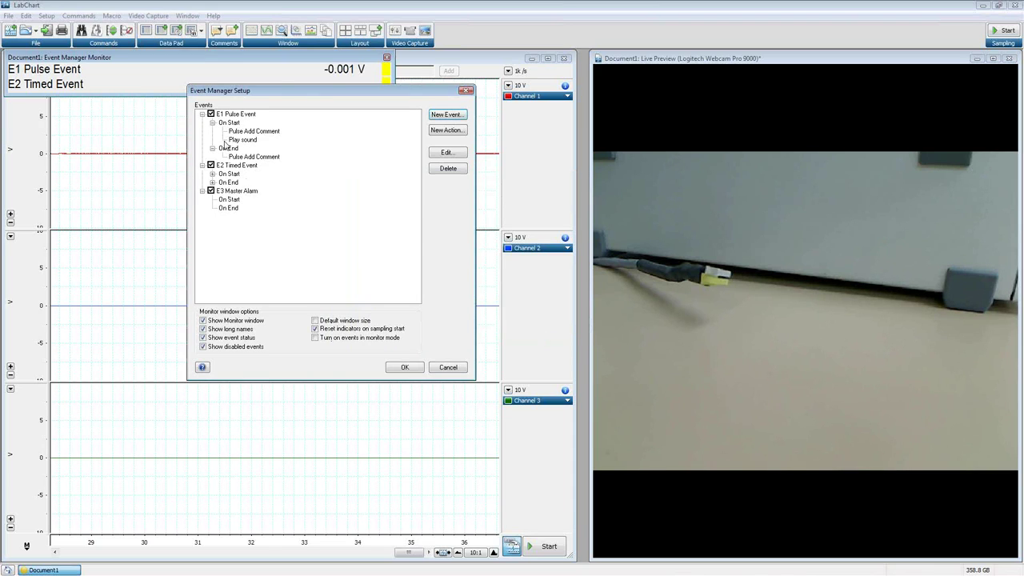
- Start a Play Sound action under the Master Alarm's On Start entry, keeping the event enabled
click(210, 193)
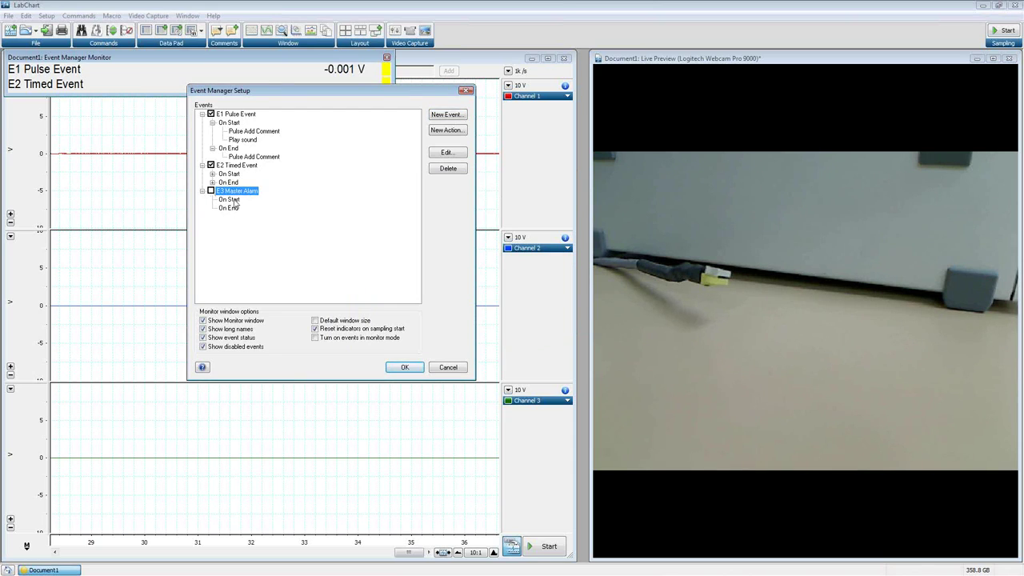
click(231, 200)
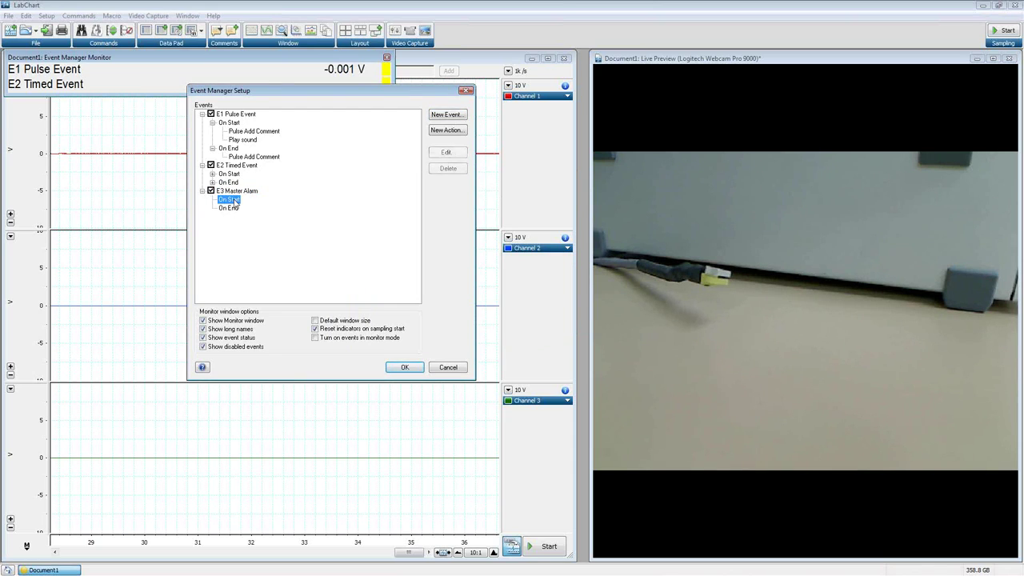
click(446, 129)
drag(274, 93, 415, 173)
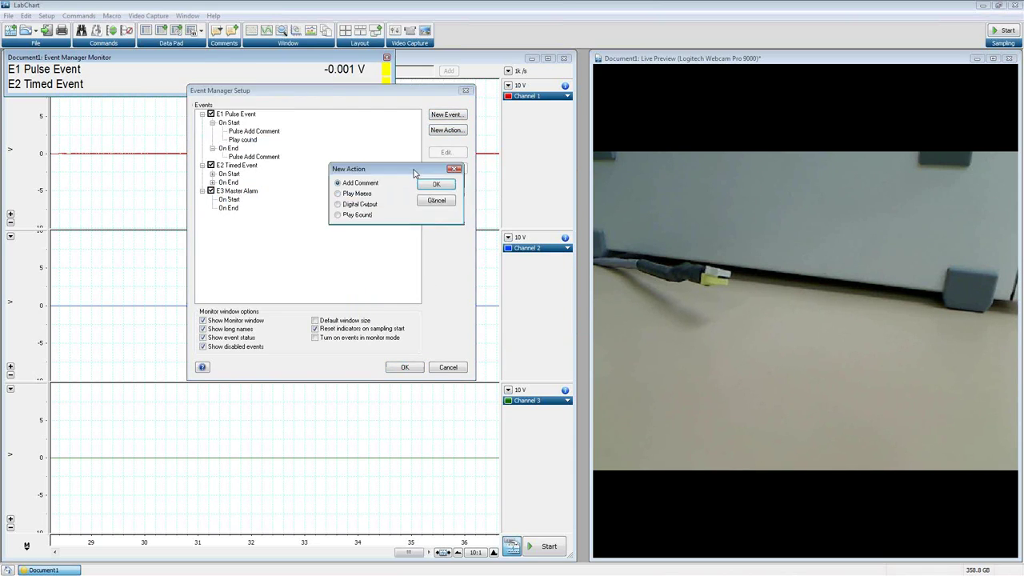
click(338, 217)
click(429, 187)
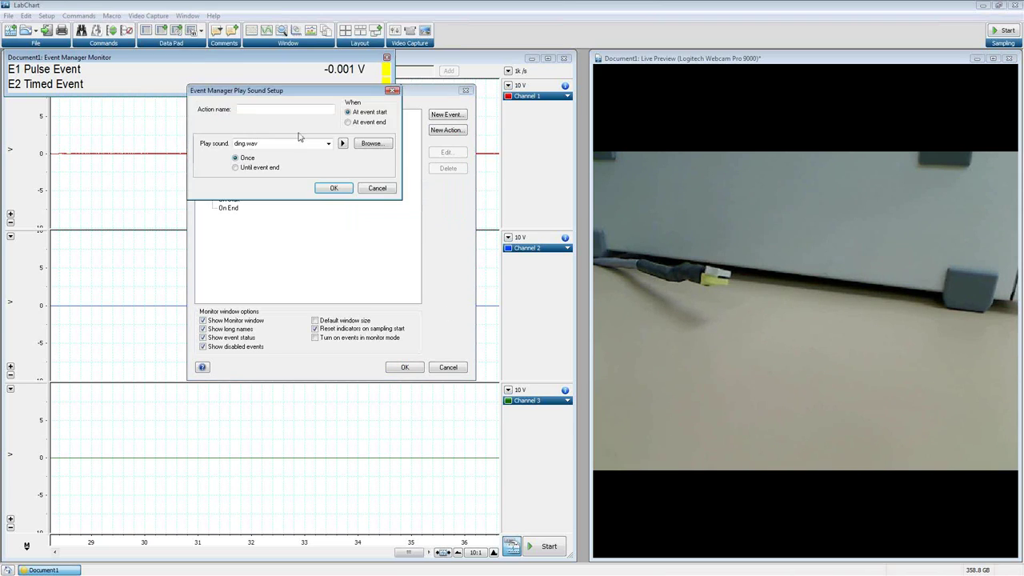
- Choose Windows Critical Stop.wav as the Master Alarm's sound and preview it
click(328, 143)
scroll(320, 200, down, 1)
click(276, 241)
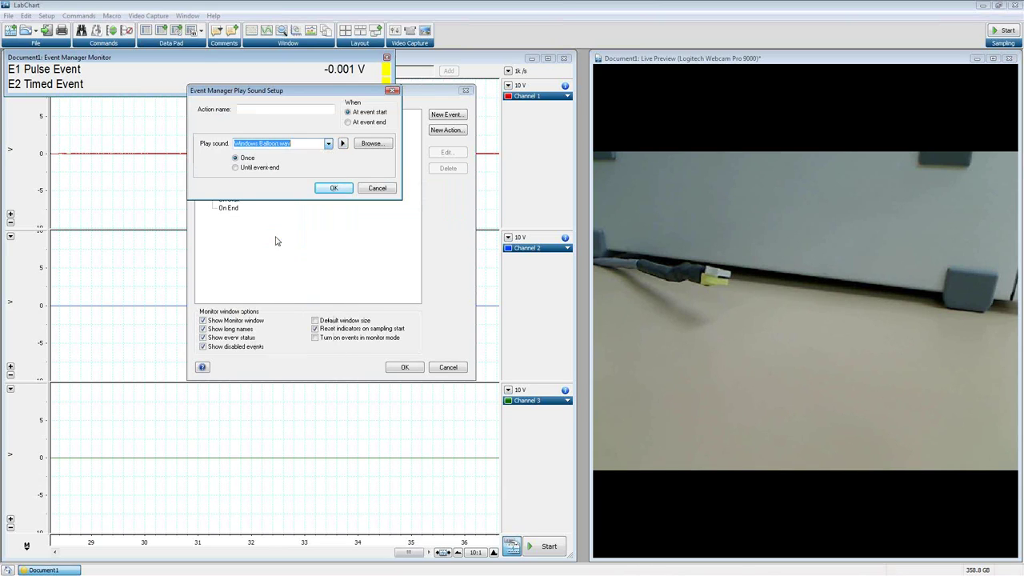
click(328, 143)
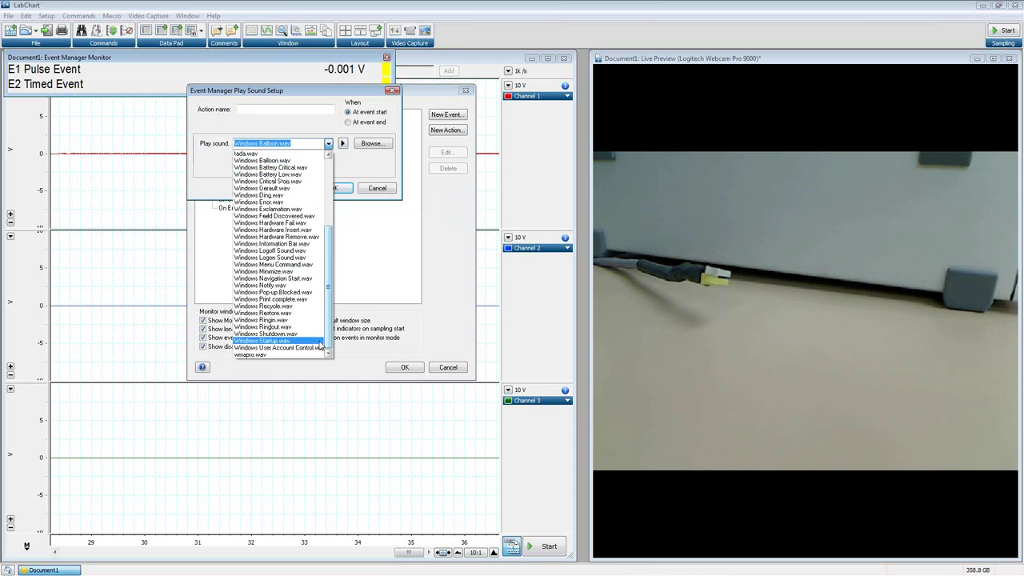
click(289, 181)
click(344, 145)
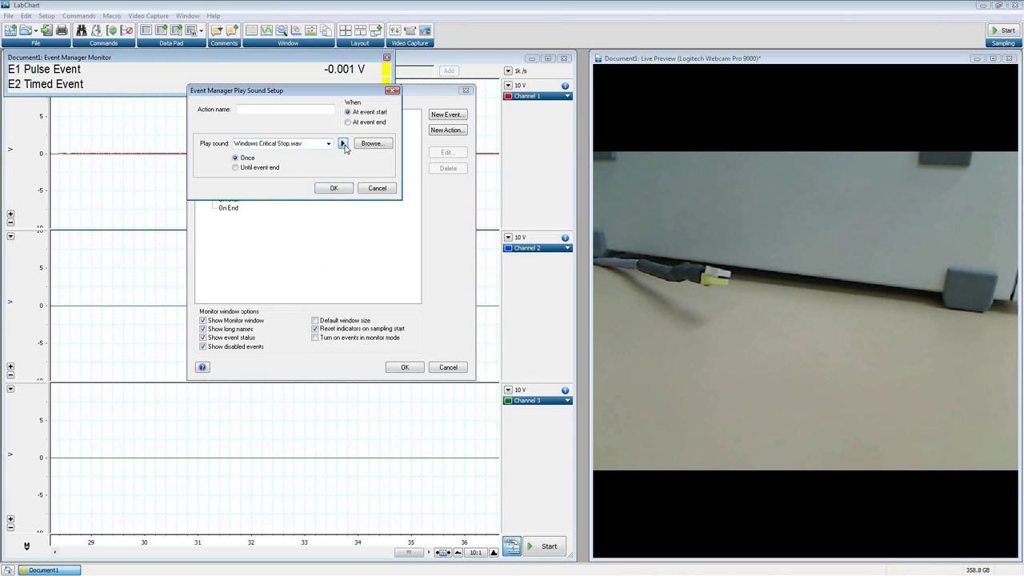
- Name the sound action "Master Alarm Sound", set it to play until event end, and accept it
click(285, 110)
text(Master Alarm Sound)
click(238, 169)
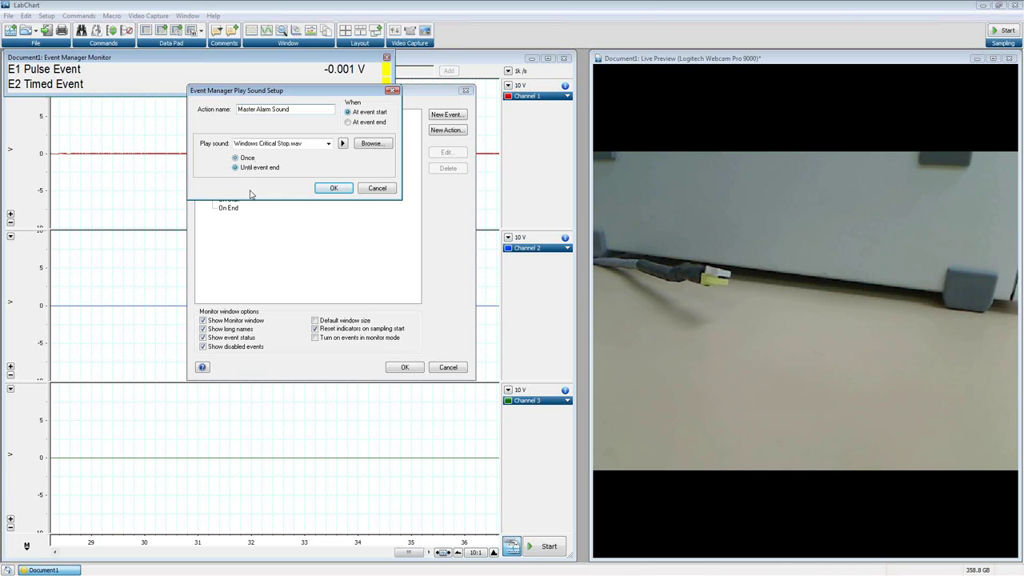
click(339, 190)
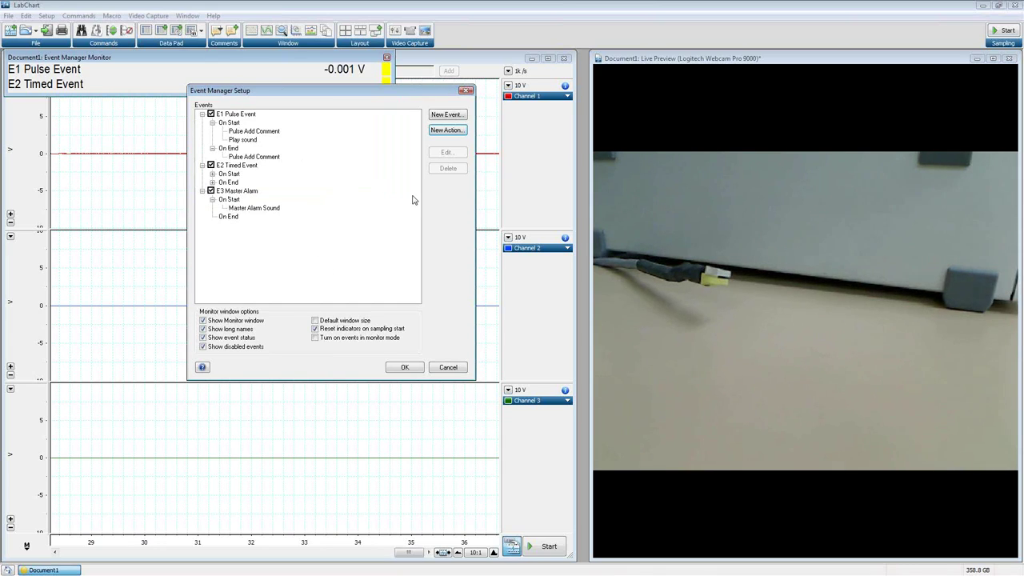
- Accept the Event Manager setup and make the Event Manager Monitor window narrower and slightly taller
click(406, 368)
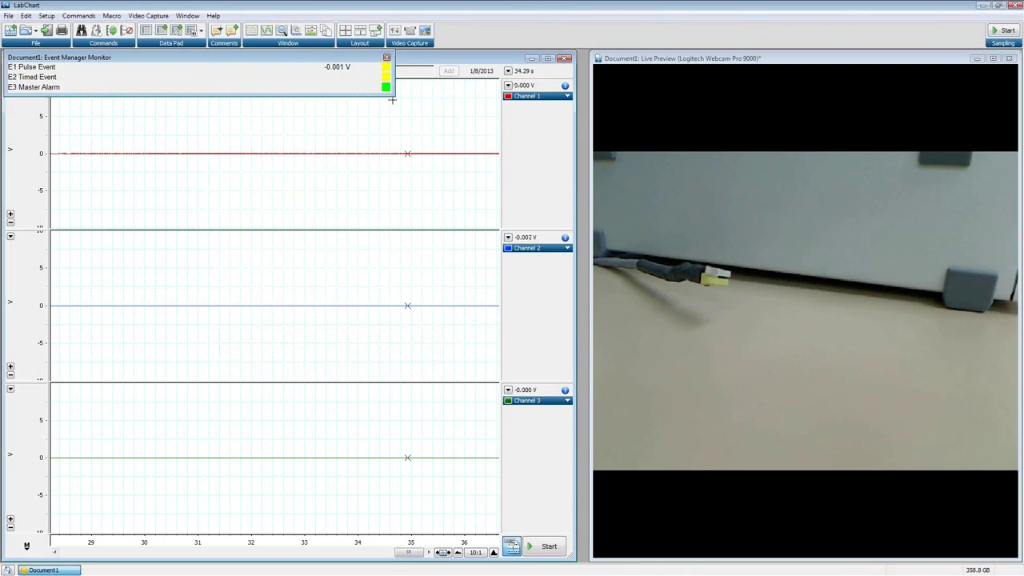
drag(393, 95, 270, 109)
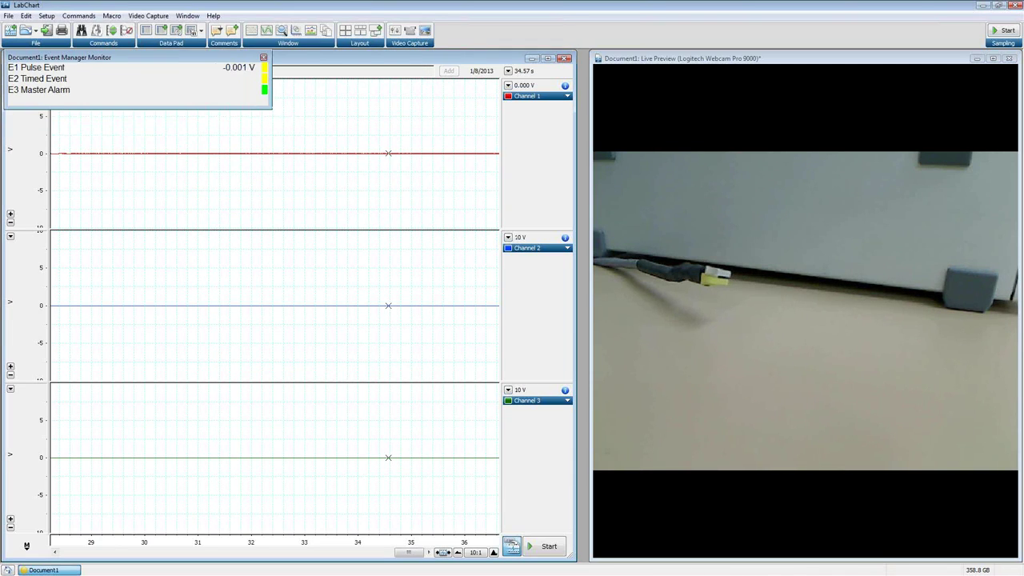
- Record a short trial of the Master Alarm sound, then delete the Master Alarm Sound action in Event Manager
click(1009, 31)
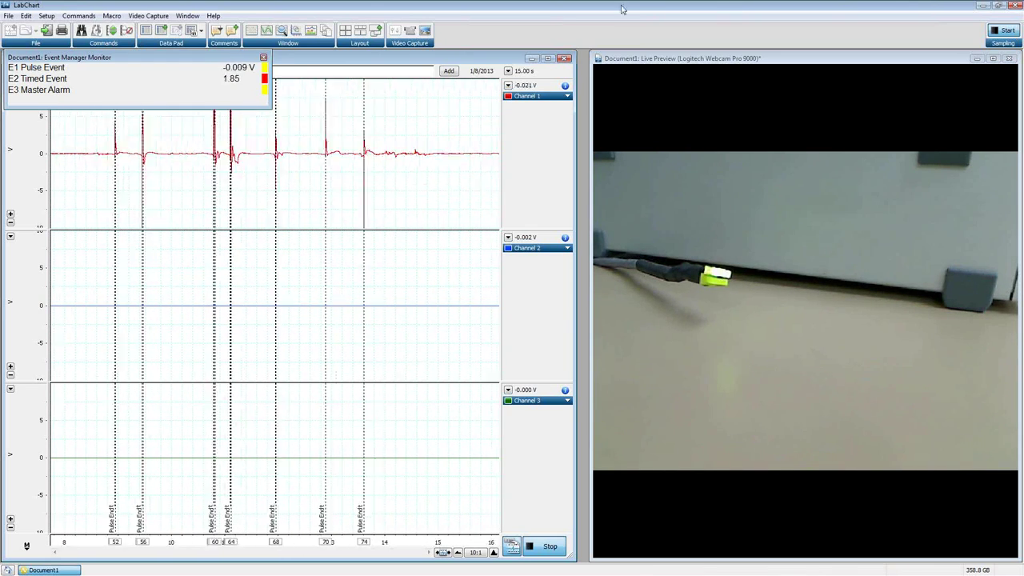
click(1007, 30)
click(47, 15)
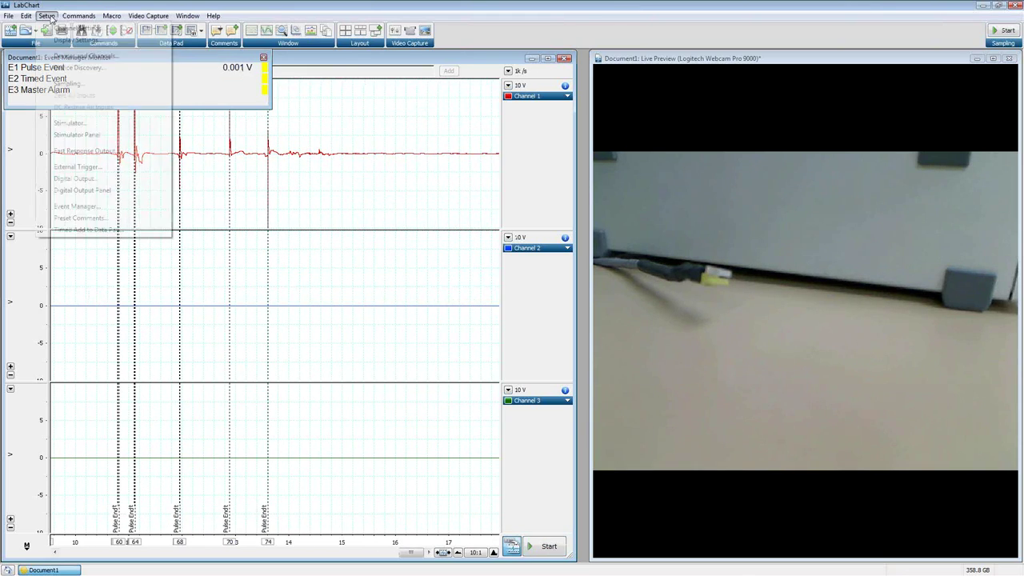
click(76, 205)
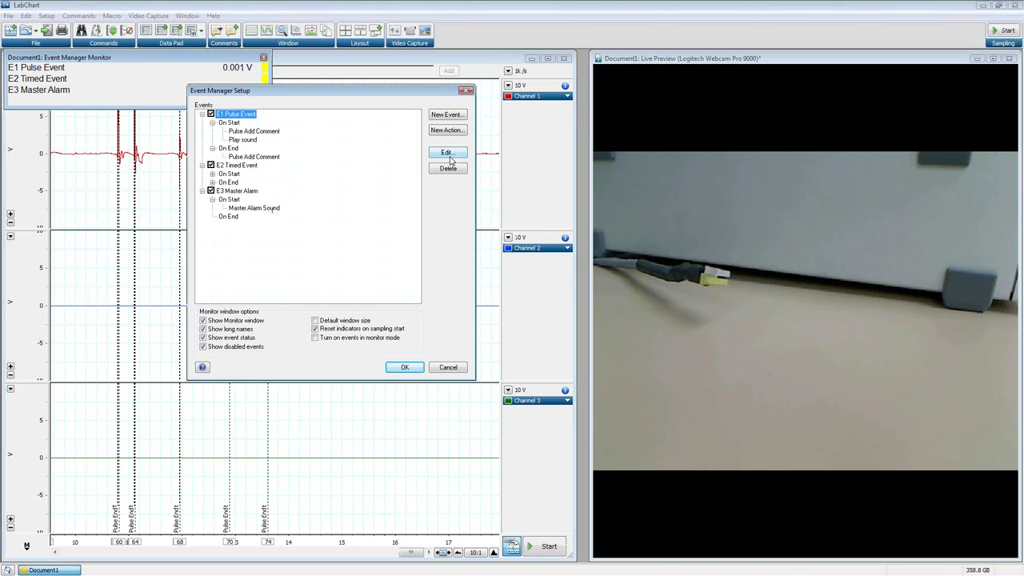
click(448, 168)
- Add a Digital Output action named "Master Alarm Light" to the Master Alarm's On Start, turning on bit 2 at event start
click(229, 199)
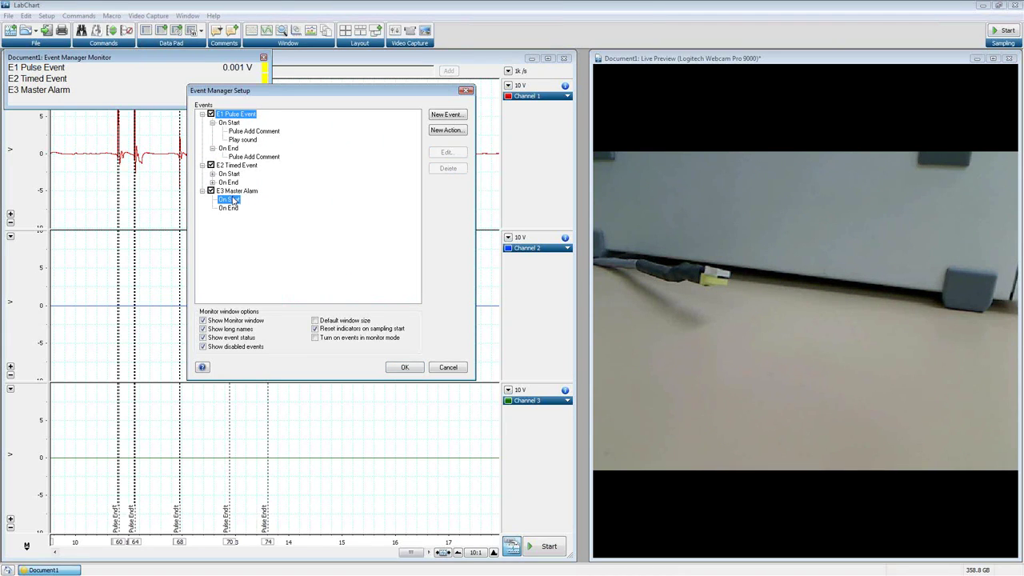
click(447, 131)
click(219, 127)
click(294, 106)
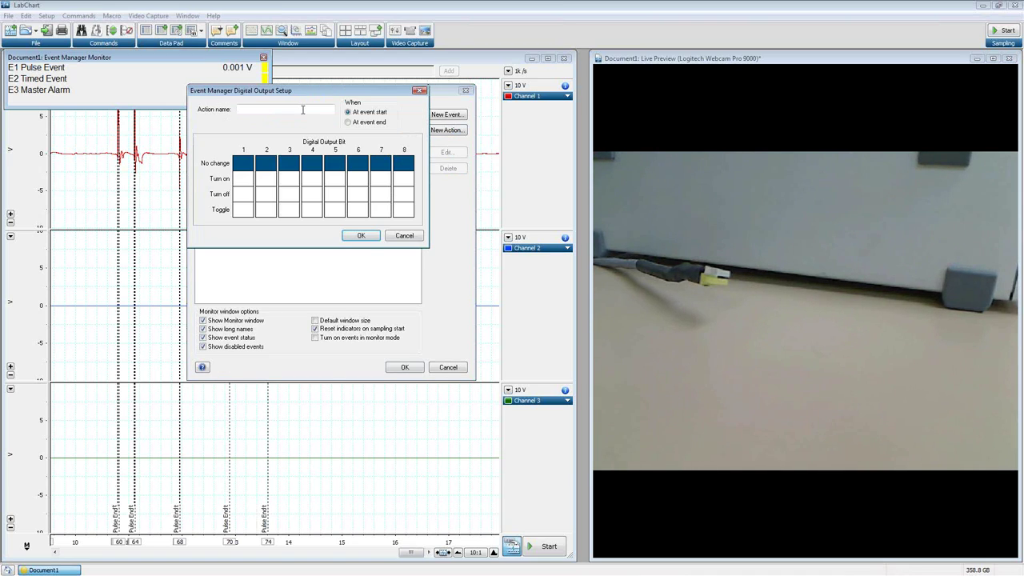
text(Master Alarm Light)
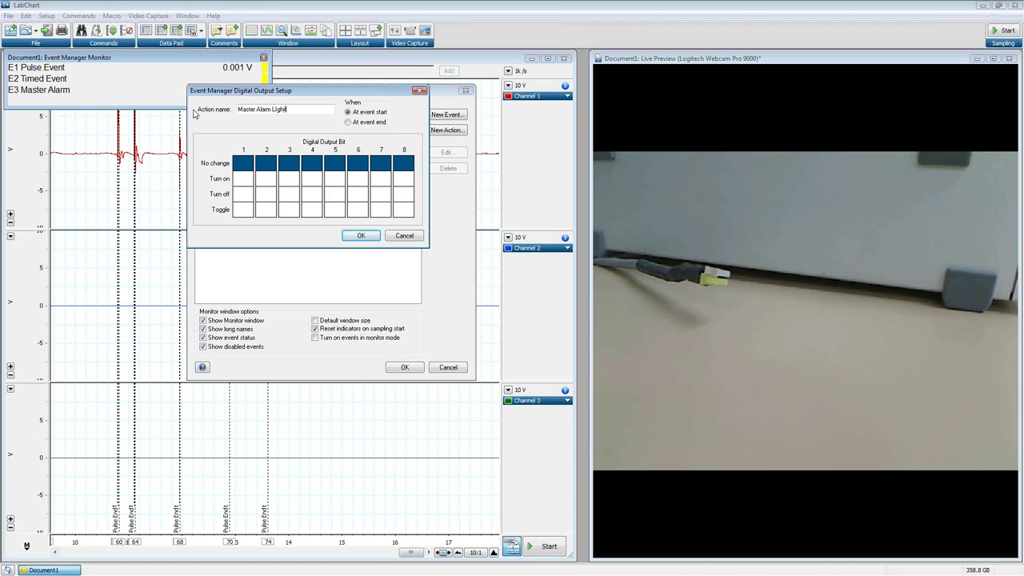
click(266, 179)
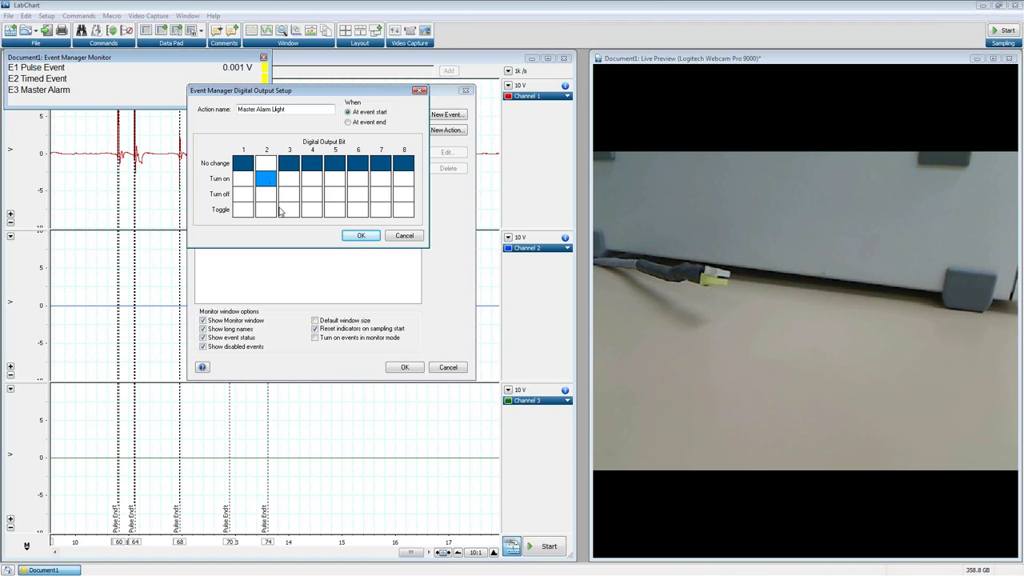
click(360, 235)
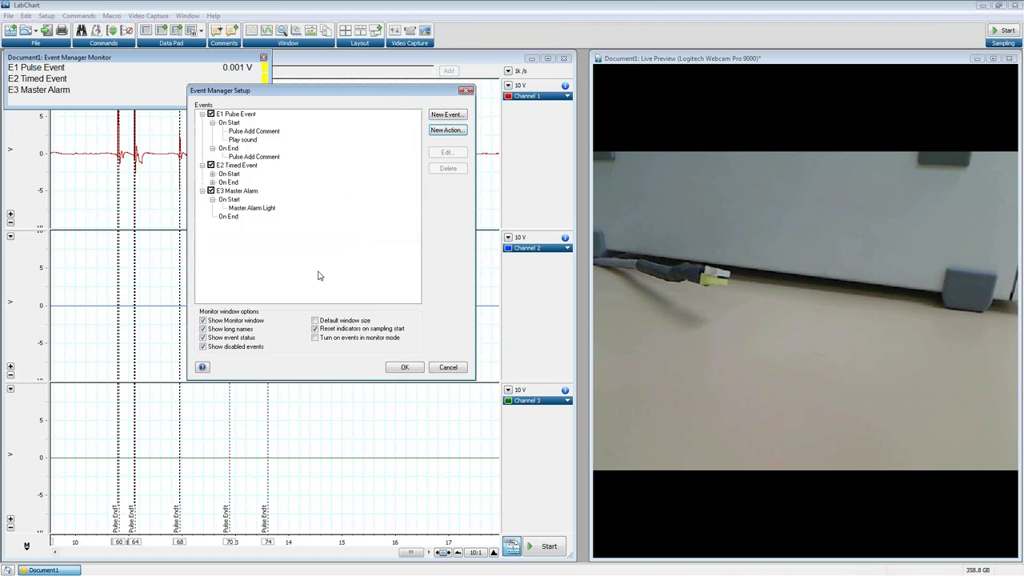
- Add a Digital Output action named "Master Light Off" to the Master Alarm's On End, turning off bit 2 at event end
click(234, 217)
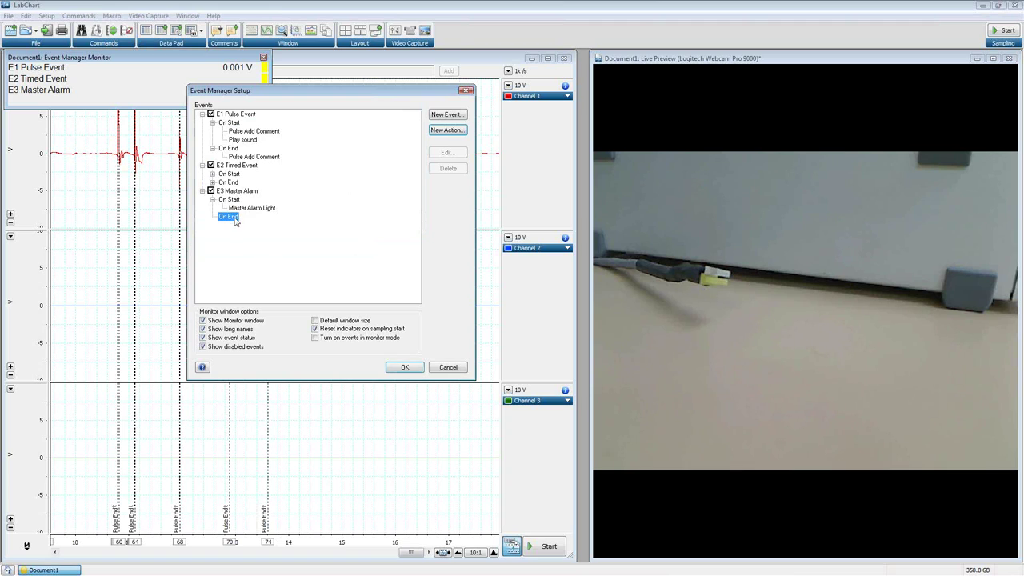
click(444, 131)
click(196, 126)
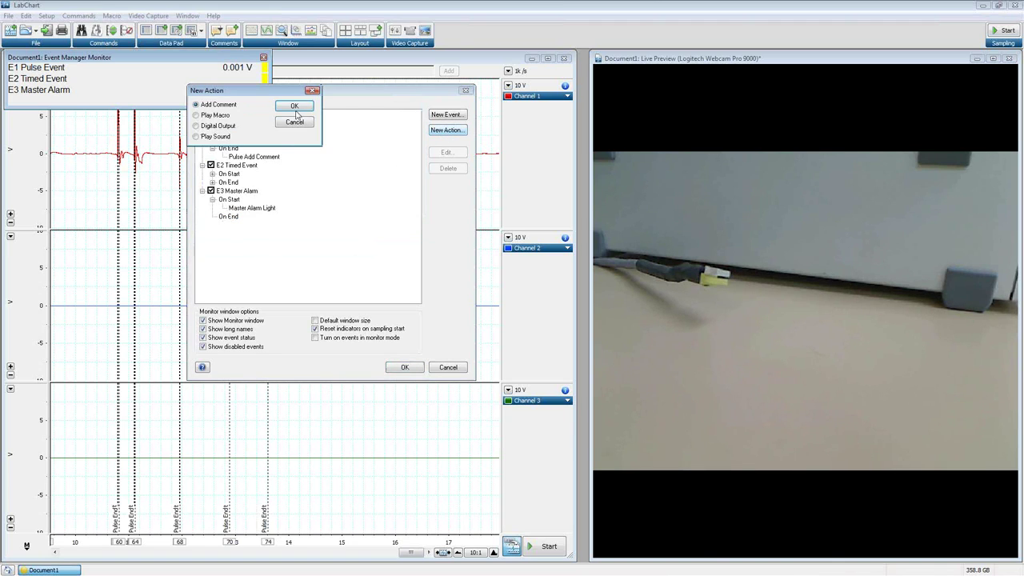
click(295, 106)
click(267, 195)
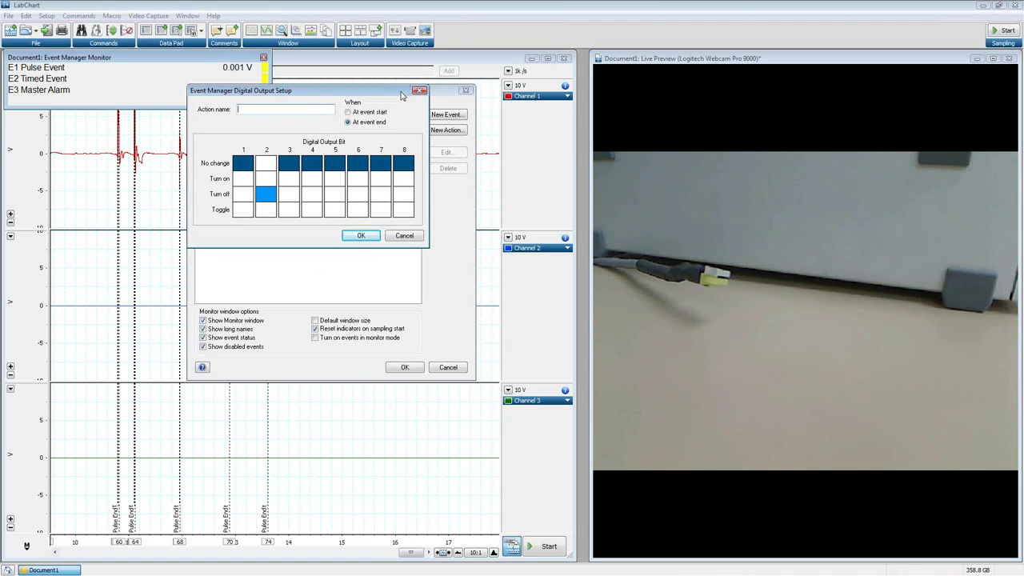
click(368, 237)
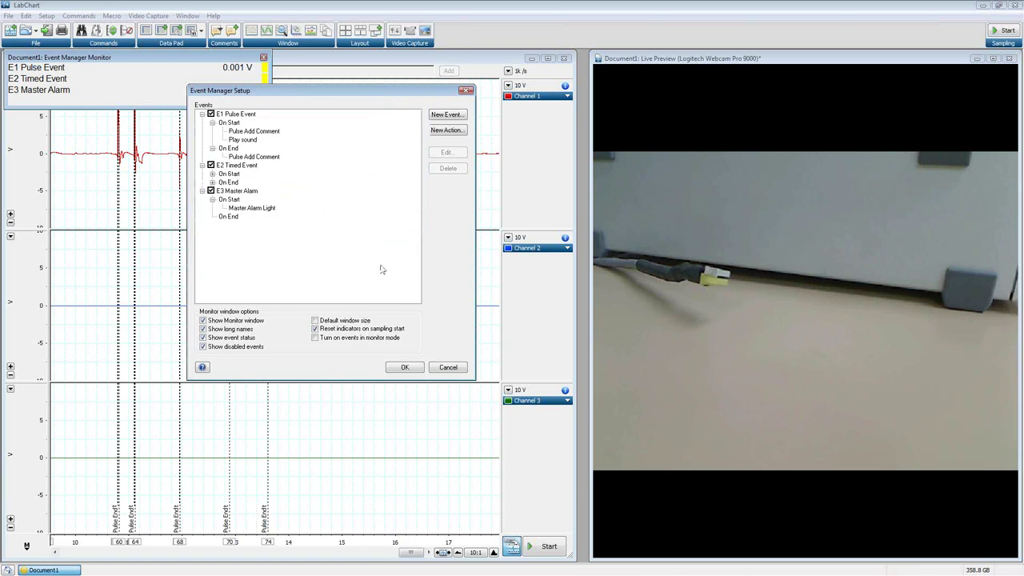
- Rename the On Start light action "Master Alarm Light On" and accept the Event Manager setup
click(262, 210)
click(446, 153)
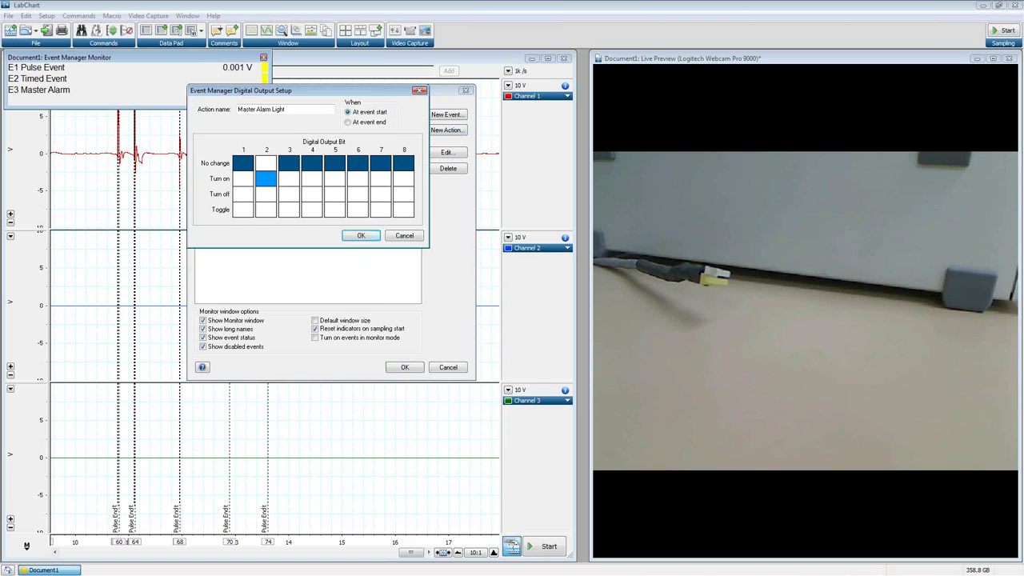
click(361, 236)
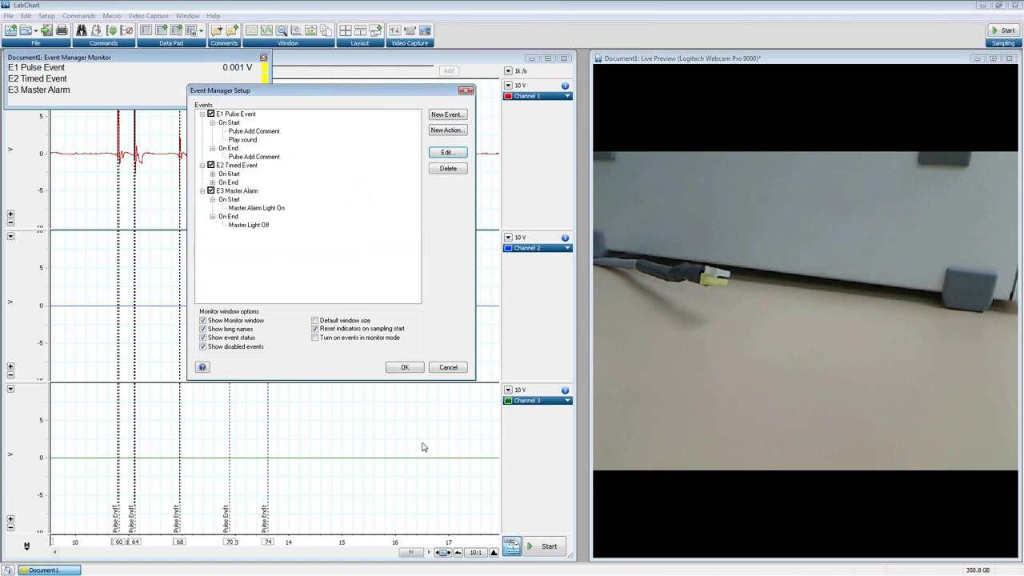
click(405, 369)
- Record a trial of the Master Alarm light actions, stop sampling, and close the Event Manager Monitor
click(1002, 30)
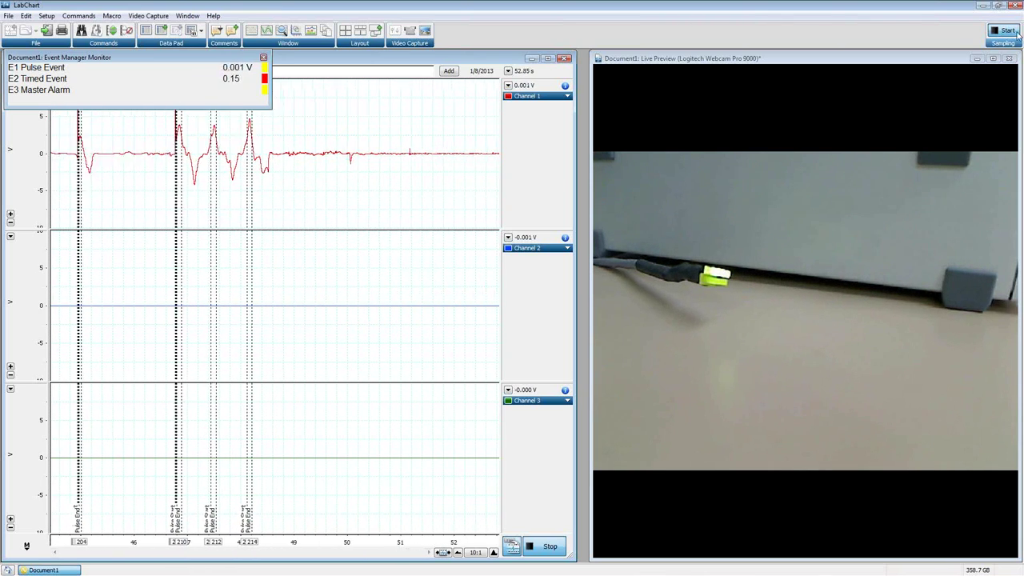
click(1006, 30)
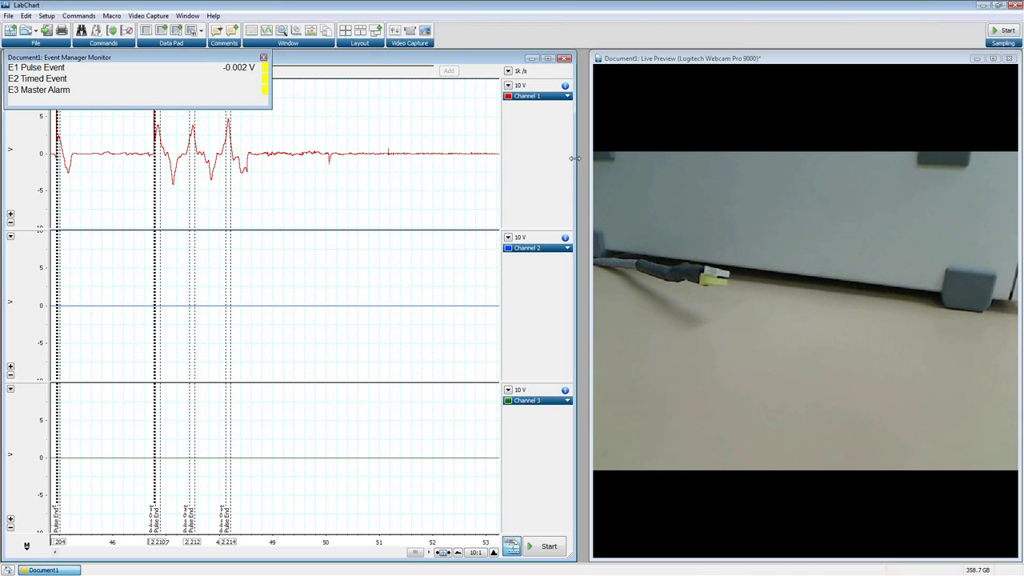
click(263, 56)
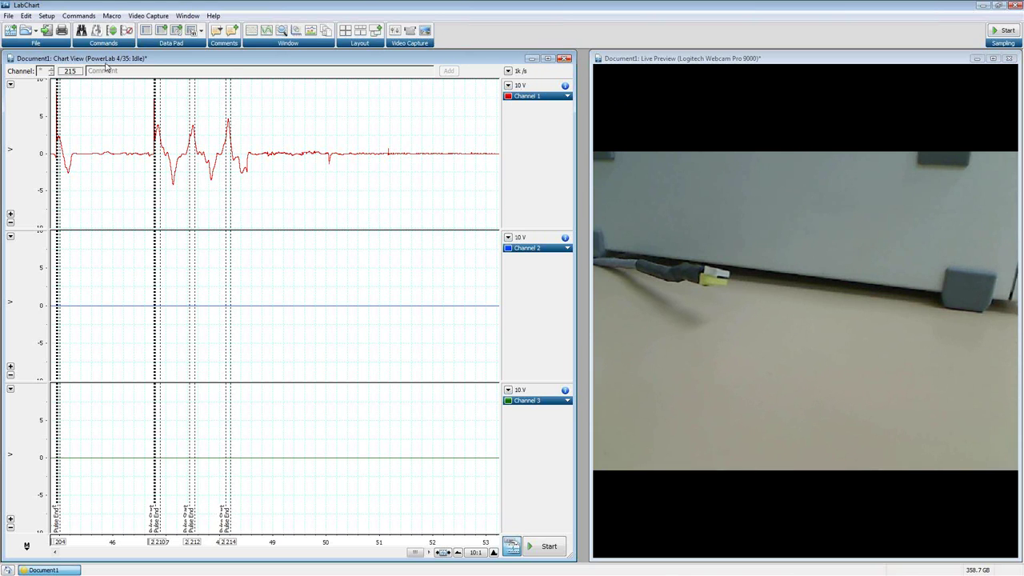
- Delete all recorded data and arrange the Chart View and Live Preview windows side by side
key(ctrl+a)
key(Delete)
key(Return)
click(556, 329)
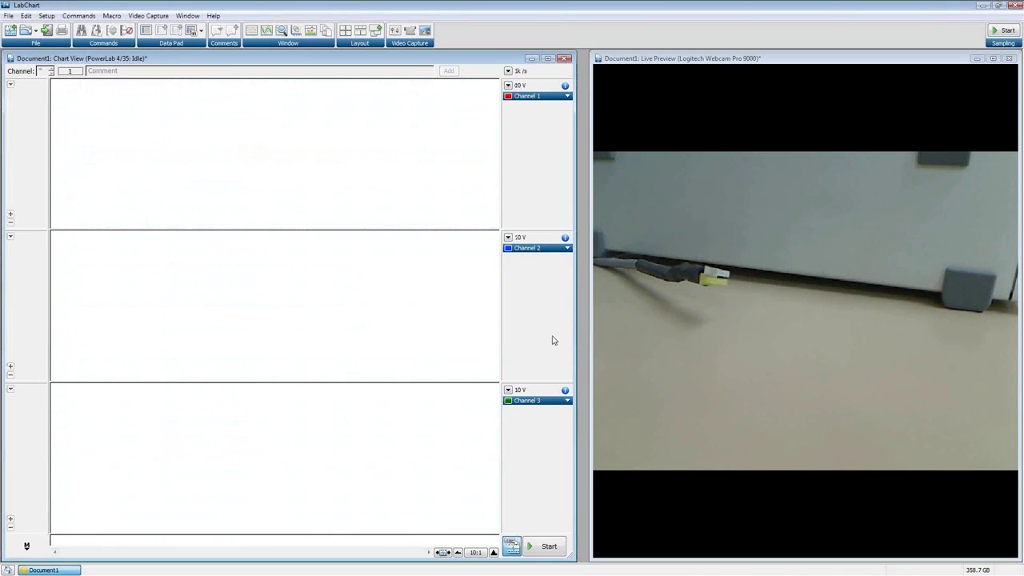
click(547, 58)
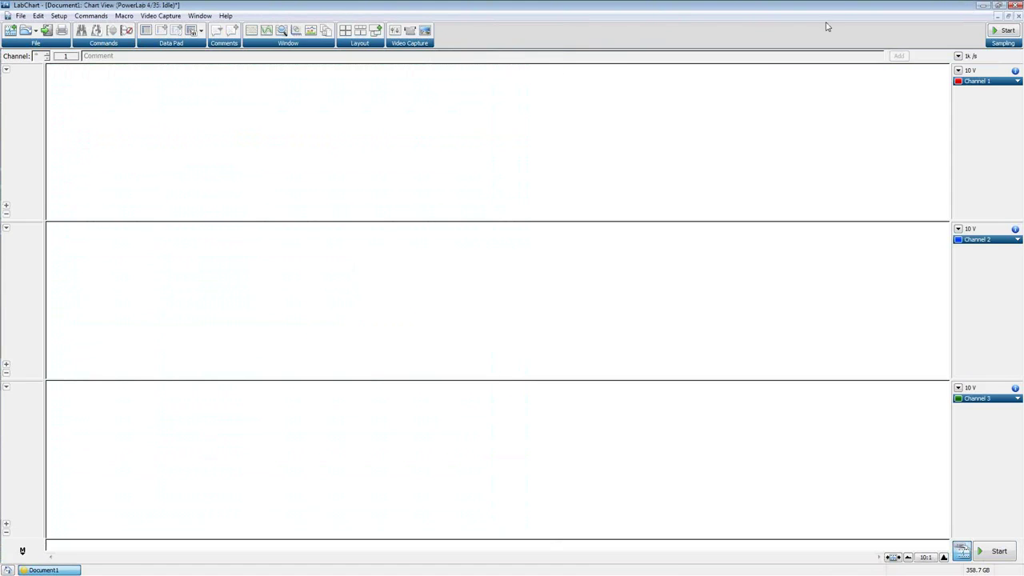
click(326, 30)
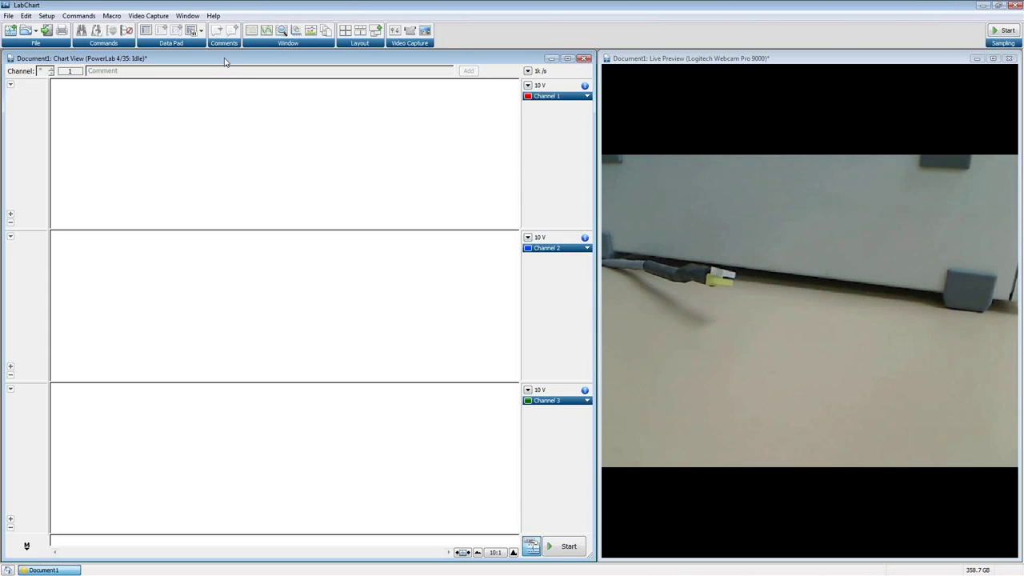
- Open the Stimulator Panel, move it over the Live Preview to view its two pulse outputs, and close it
click(44, 18)
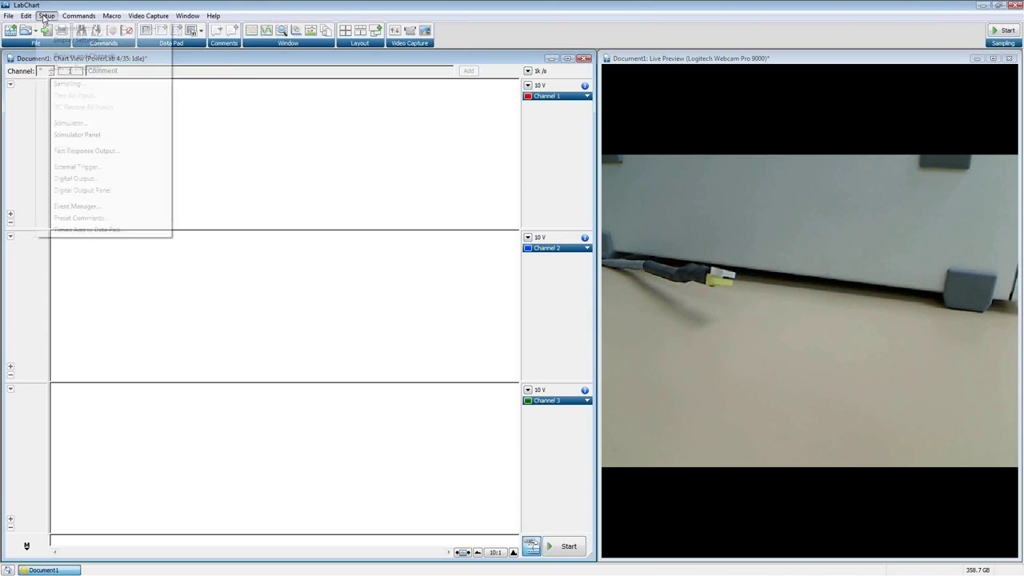
click(156, 195)
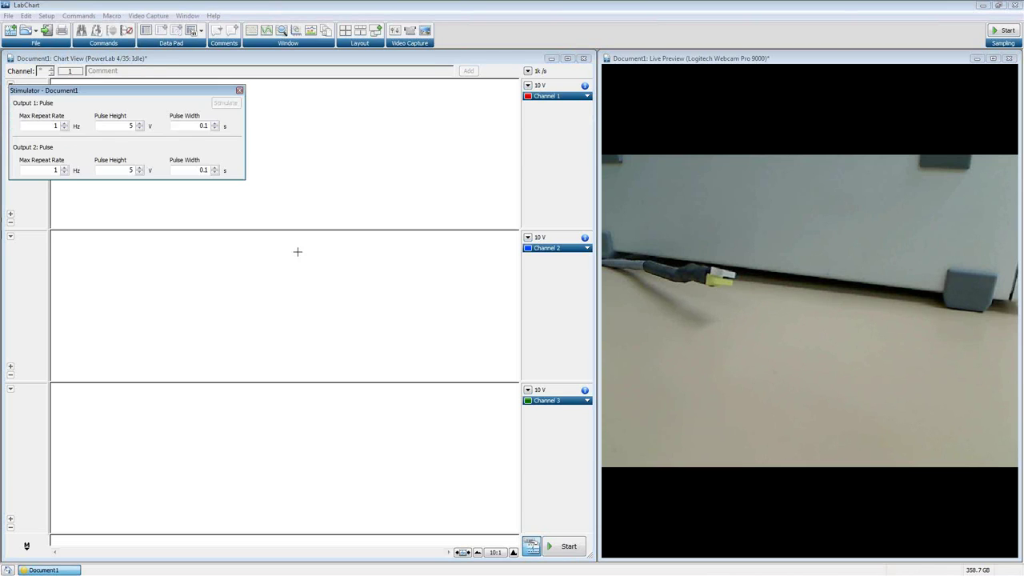
drag(95, 91, 722, 98)
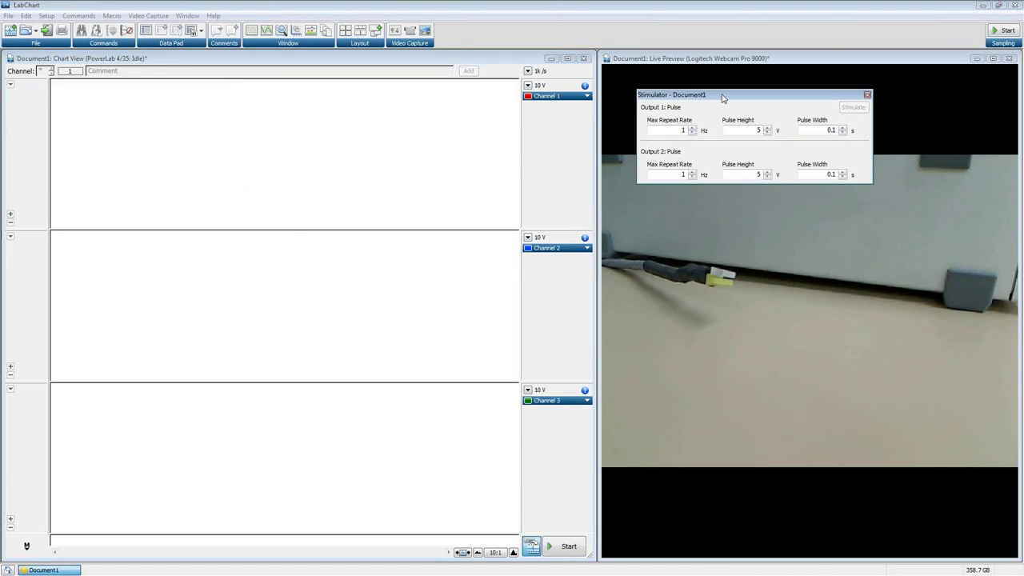
click(485, 58)
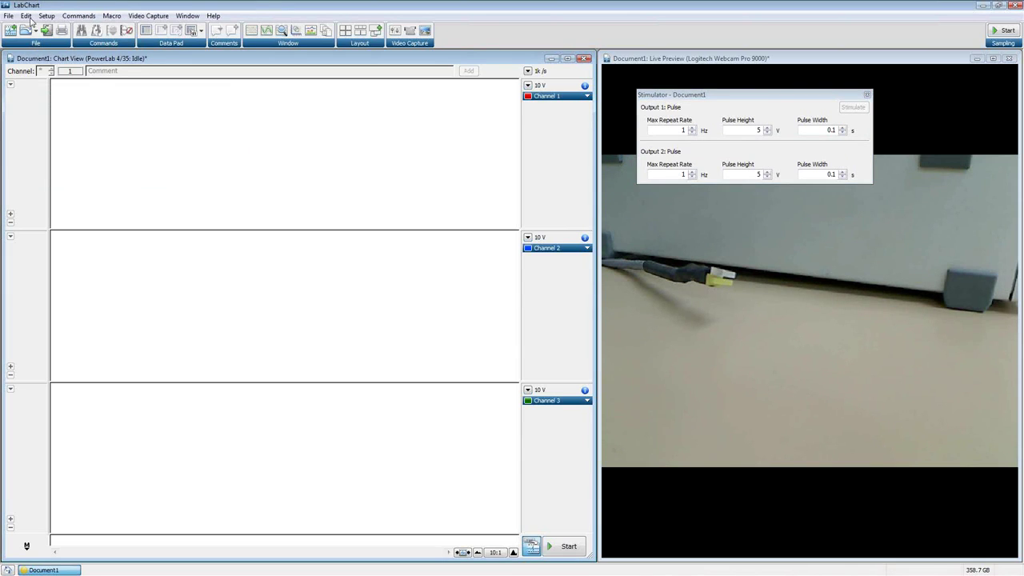
click(867, 96)
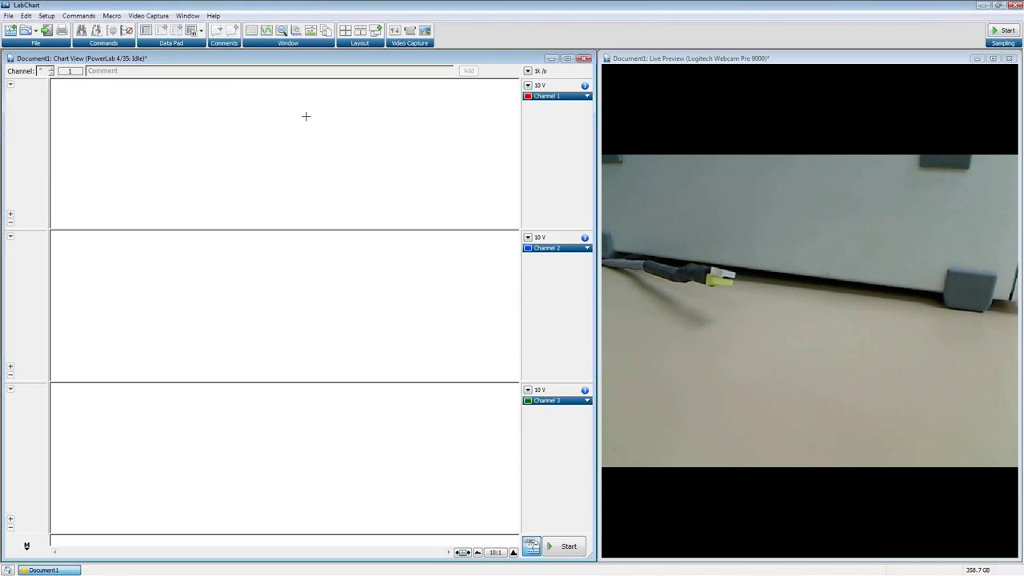
- Open the full Stimulator setup, look over the Output 1 pulse parameters, and close it
click(48, 18)
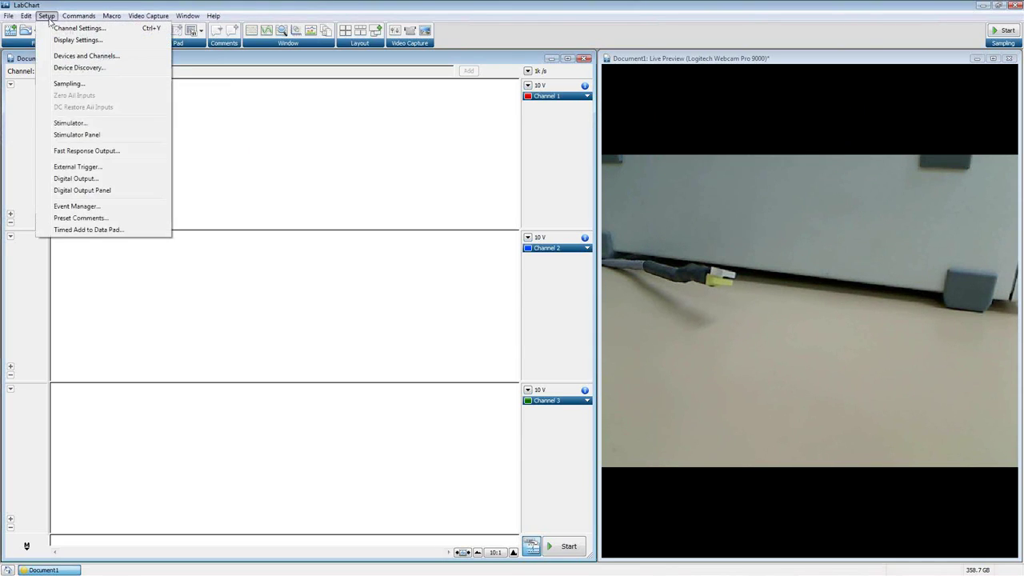
click(73, 124)
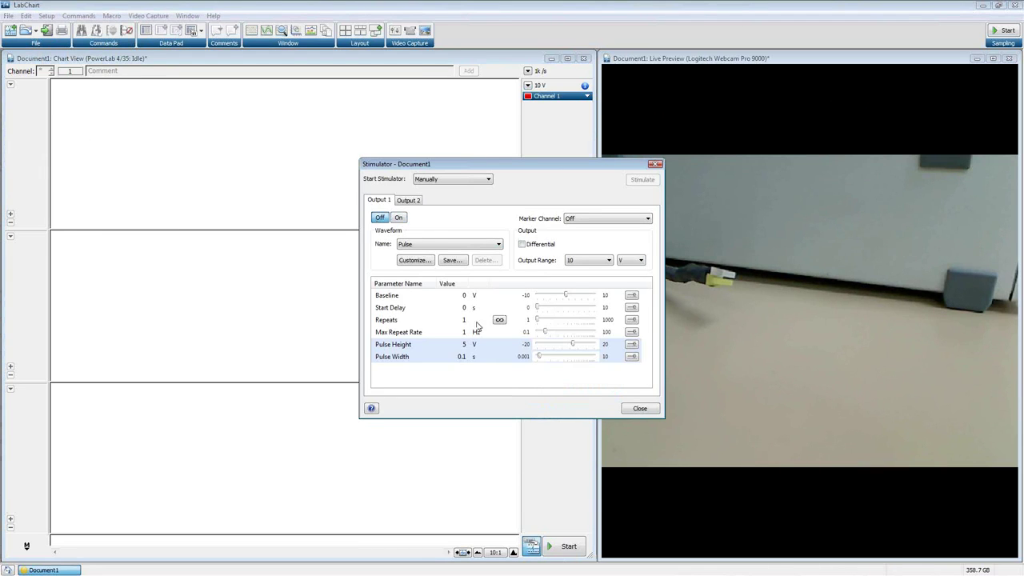
click(639, 408)
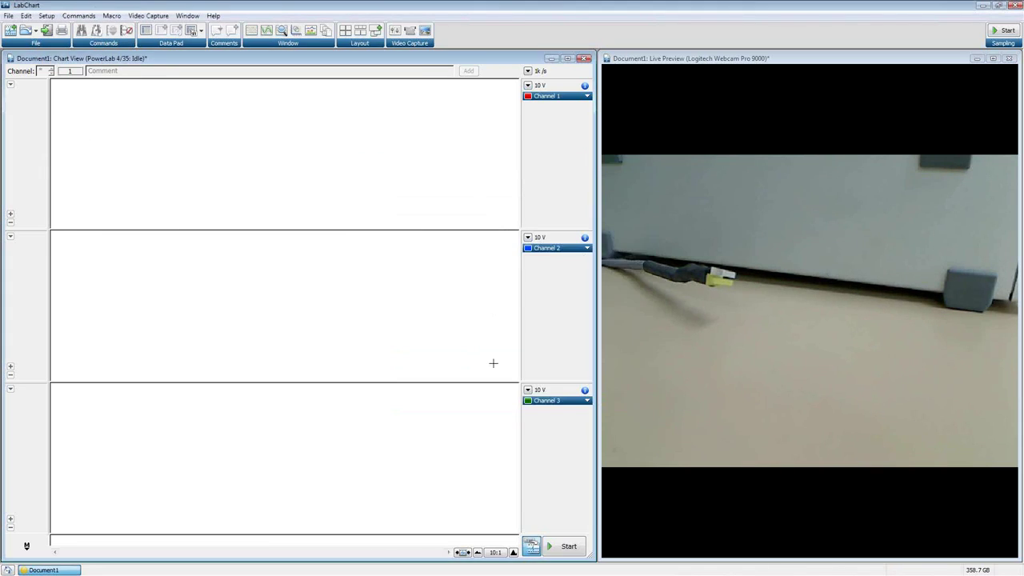
click(46, 16)
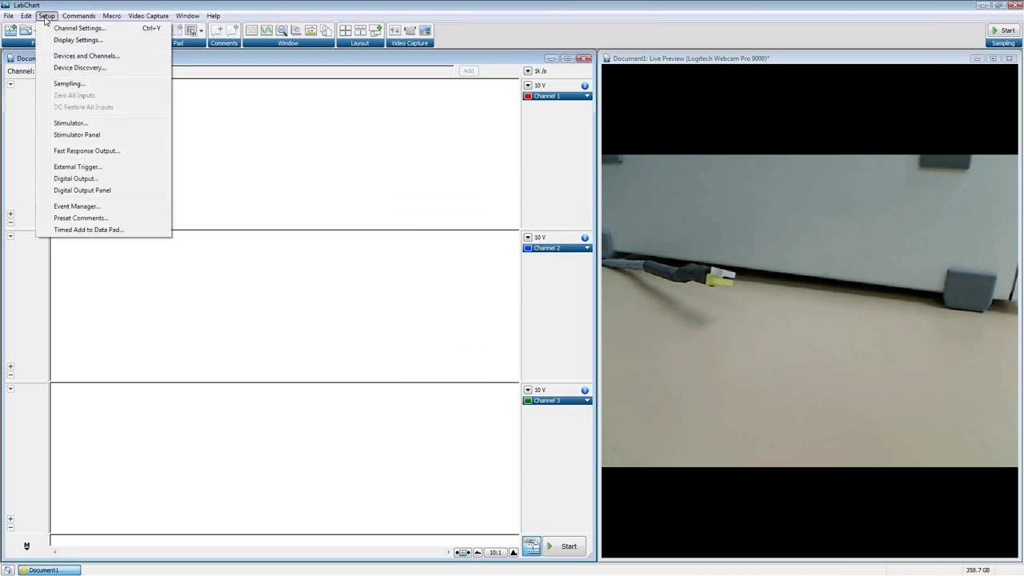
click(83, 152)
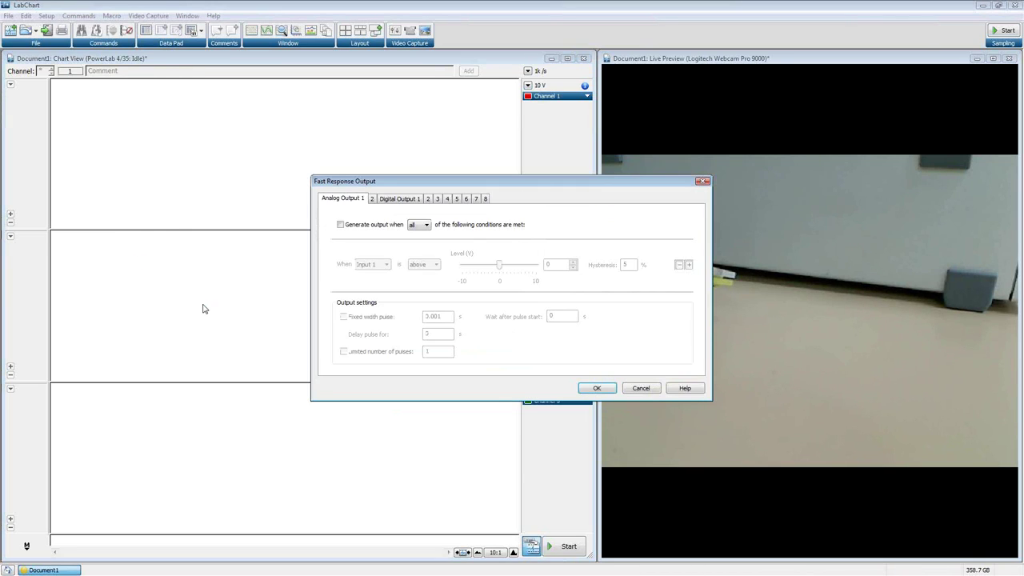
click(706, 181)
- Open the Fast Response Output setup, move it over the chart, and compare the pages for analog outputs 1 and 2 and digital output 1
click(46, 16)
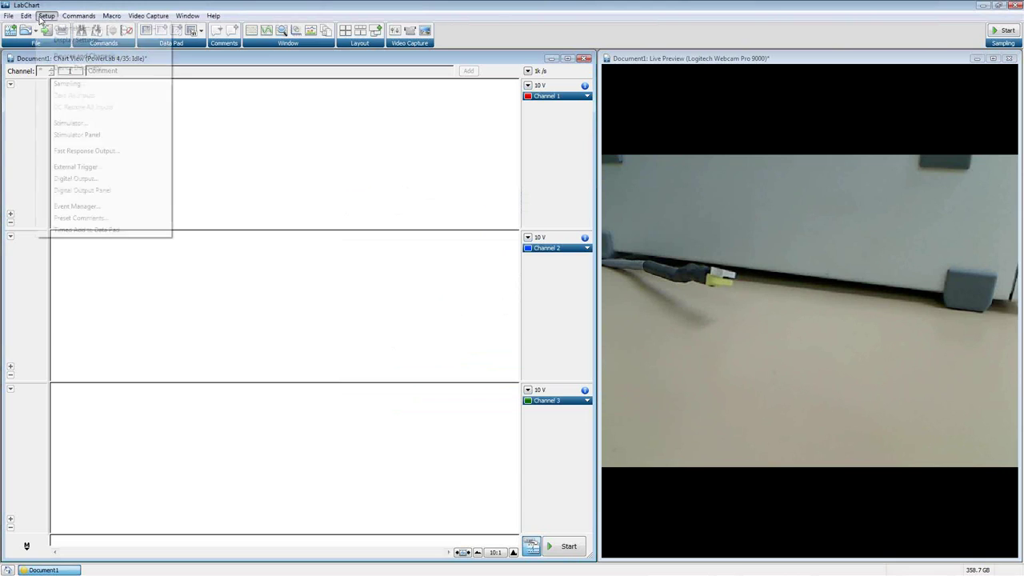
click(83, 152)
drag(518, 180, 322, 97)
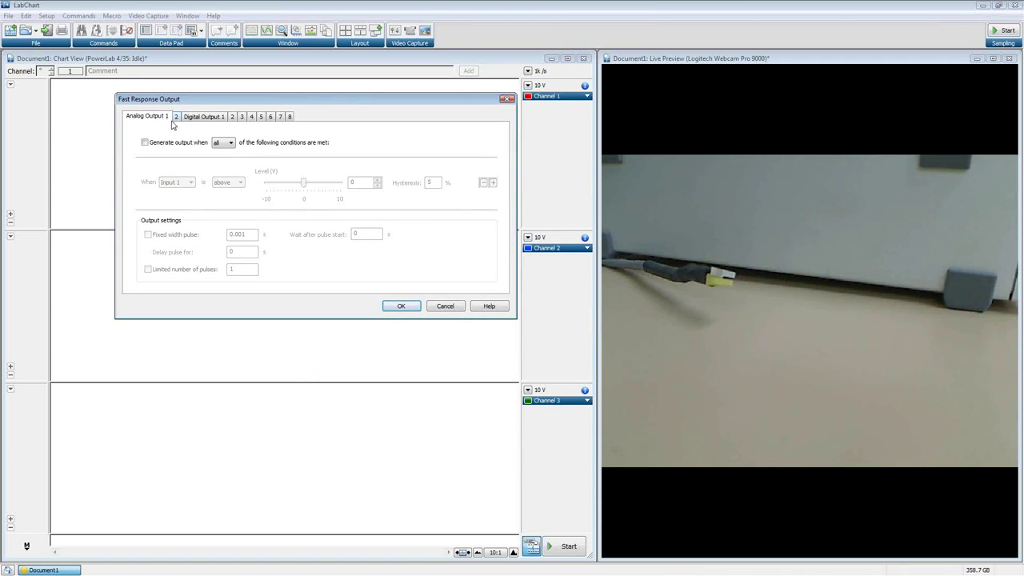
click(227, 119)
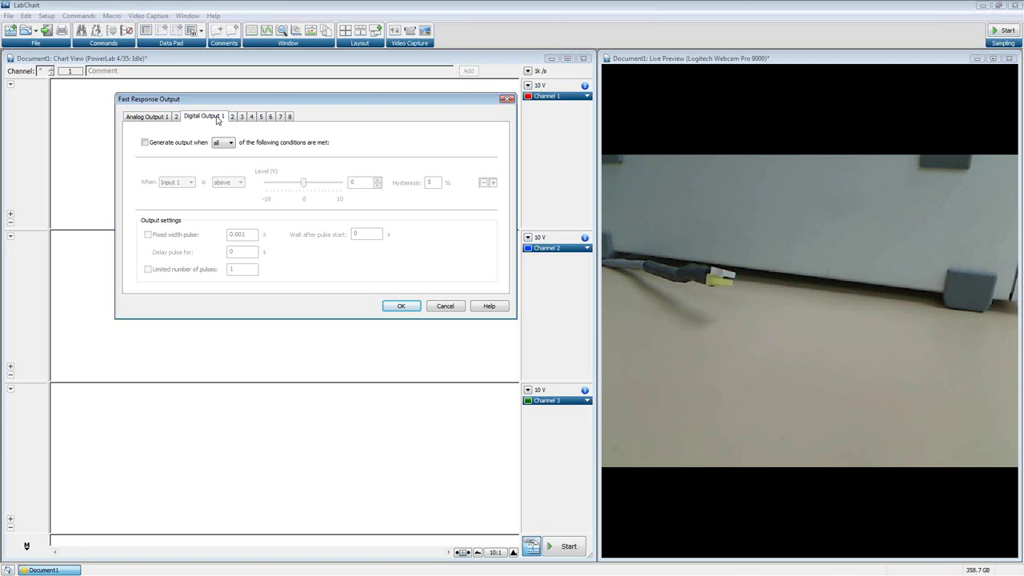
click(157, 120)
click(175, 117)
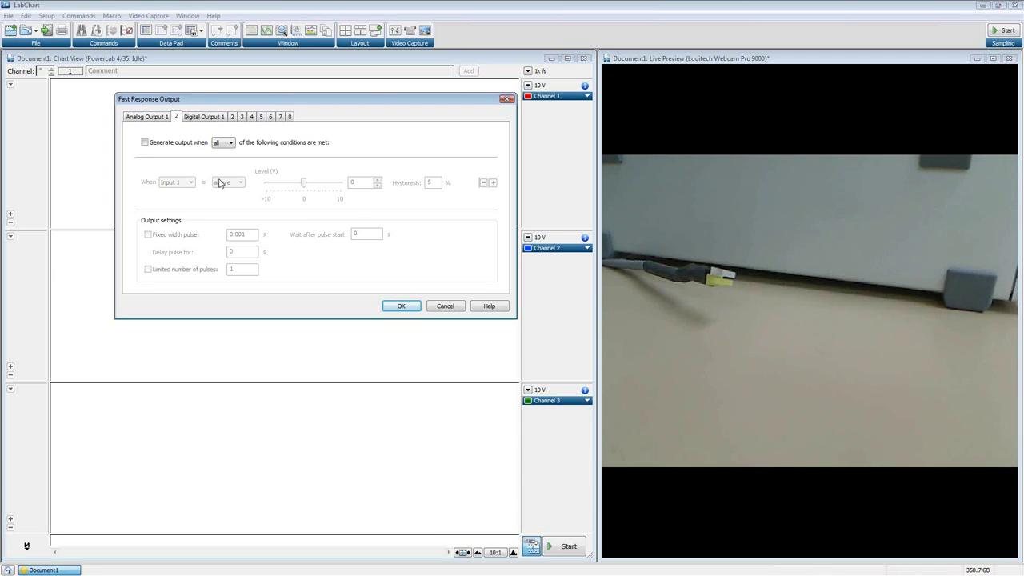
key(ctrl+Tab)
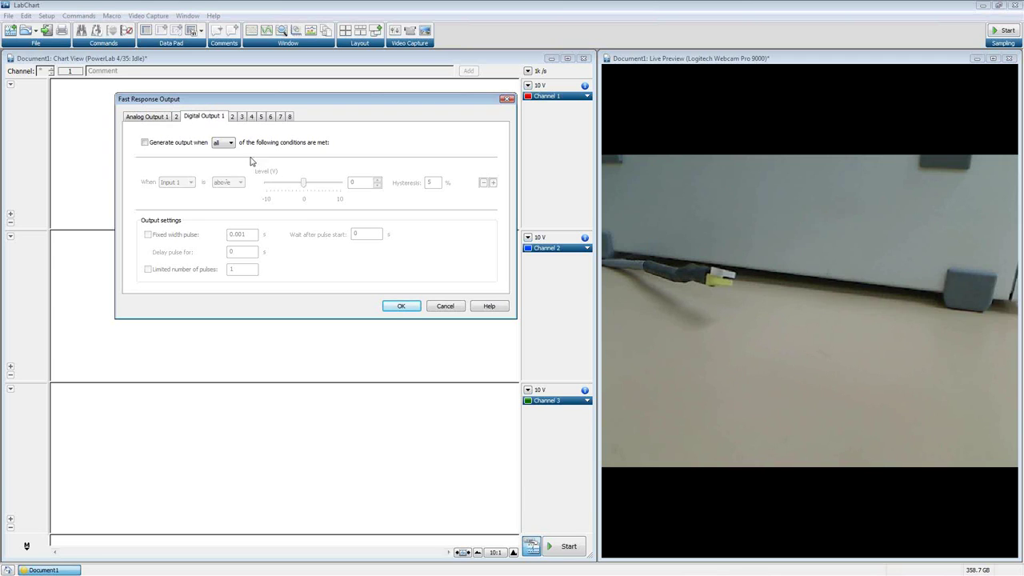
- Enable Digital Output 1 when all conditions are met, add three more conditions, and view the input choices for the second condition
click(144, 143)
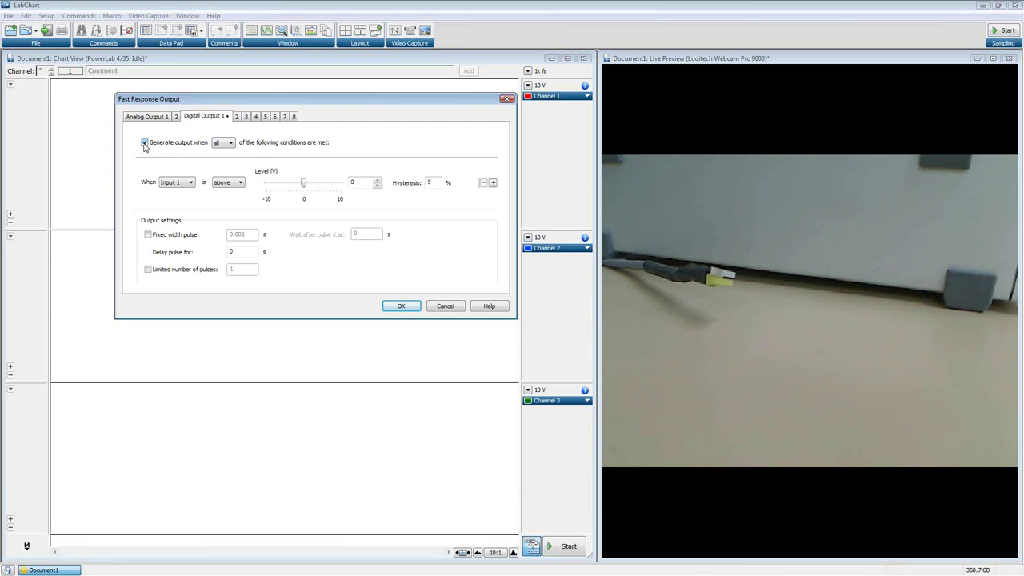
click(231, 143)
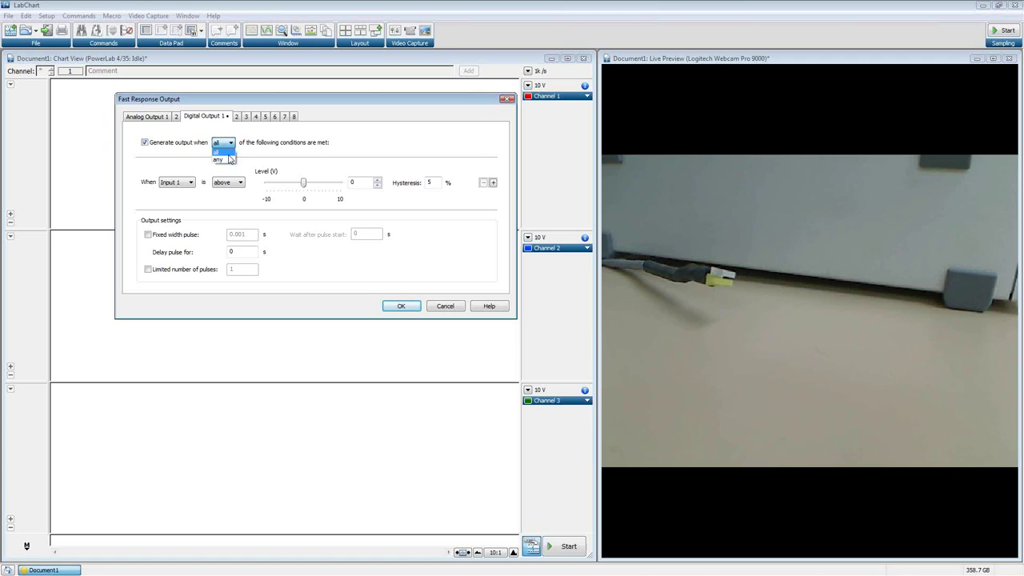
click(229, 153)
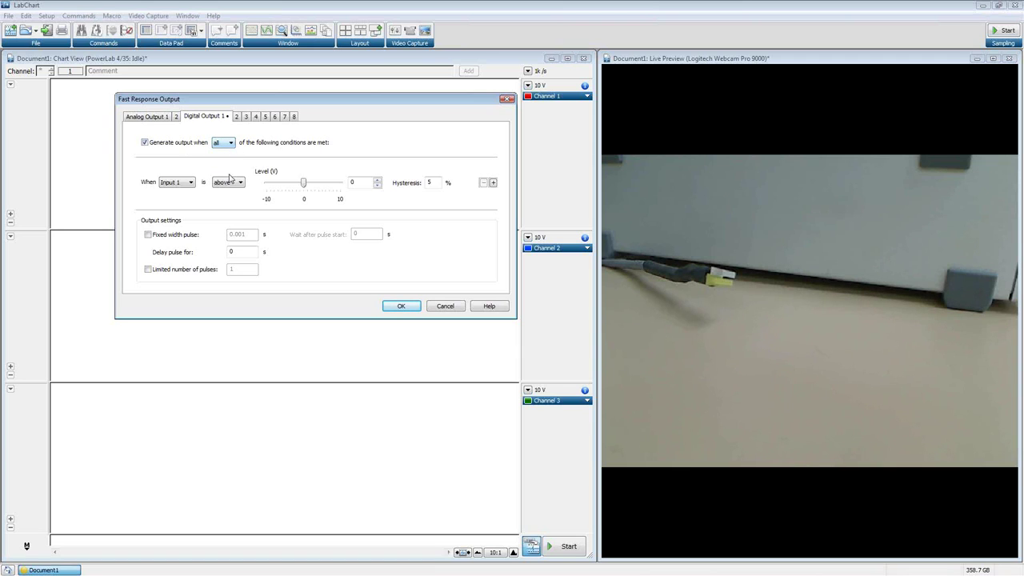
click(493, 182)
click(493, 183)
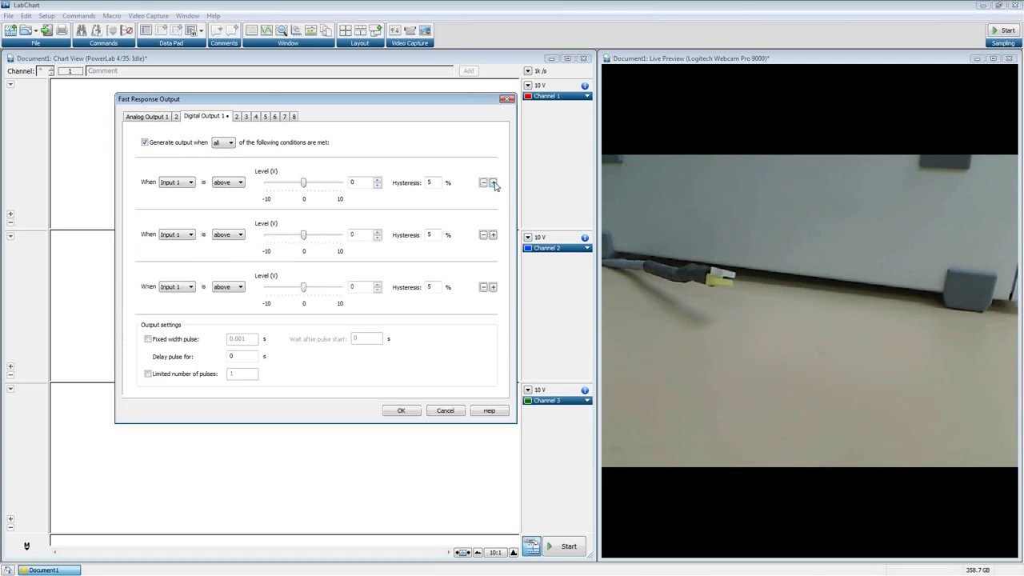
click(492, 182)
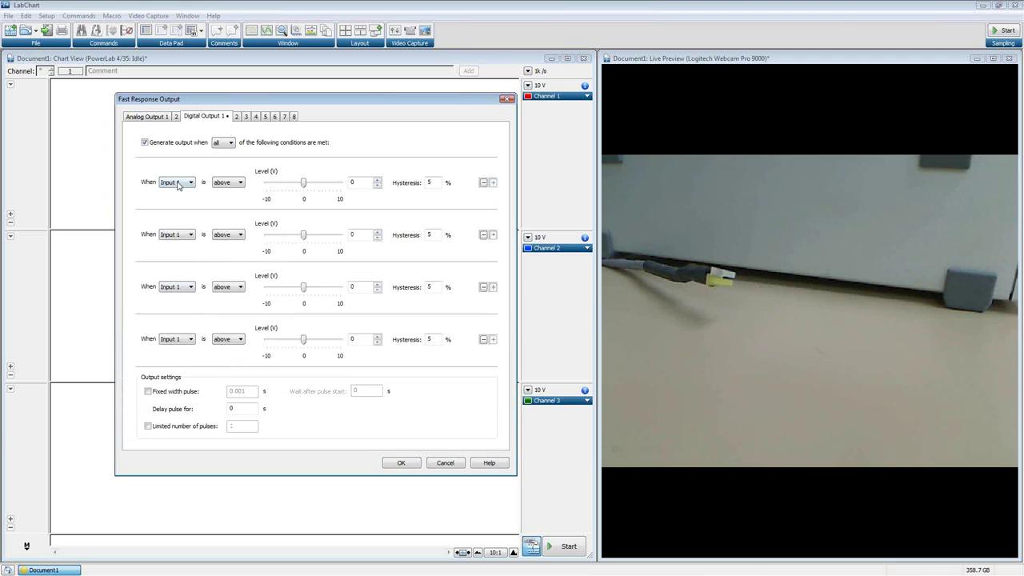
click(190, 234)
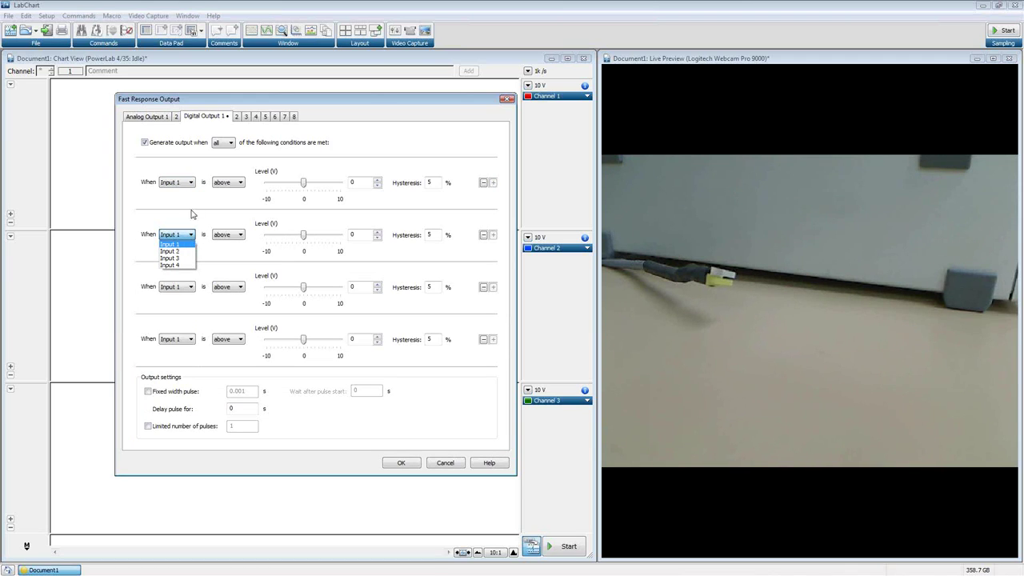
click(432, 159)
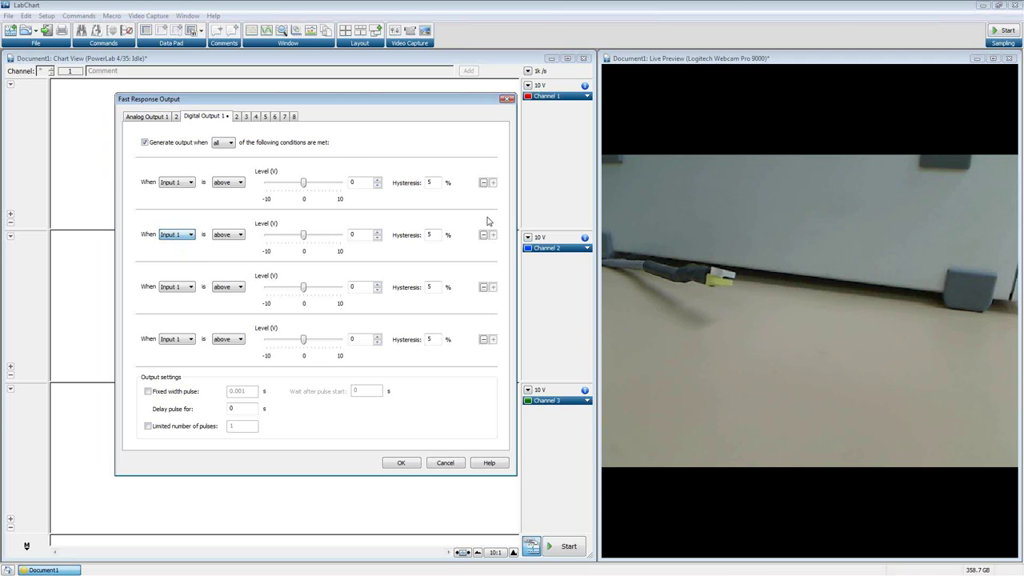
- Remove the extra Digital Output 1 conditions so that only the first one remains
click(483, 340)
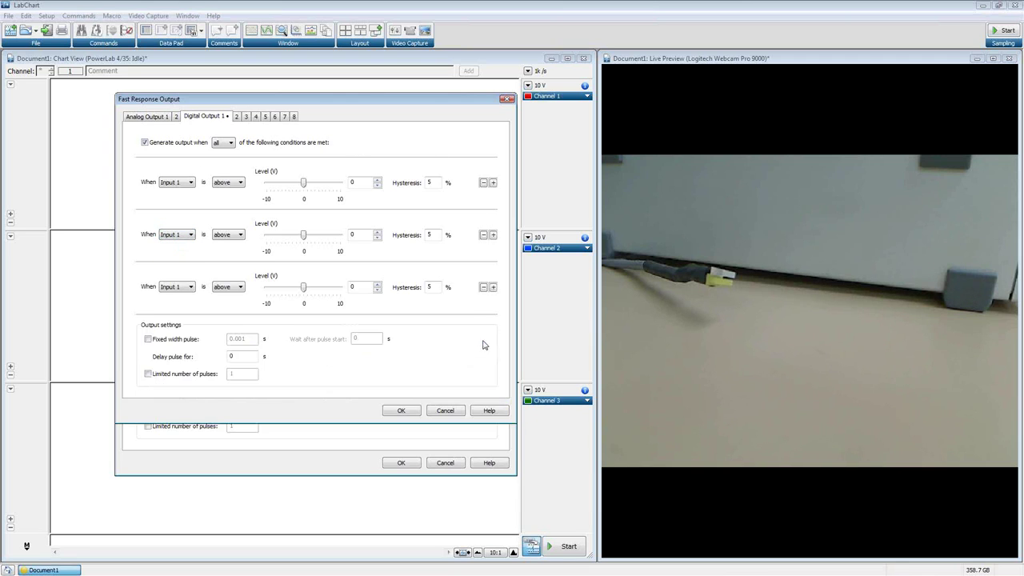
click(484, 288)
click(493, 235)
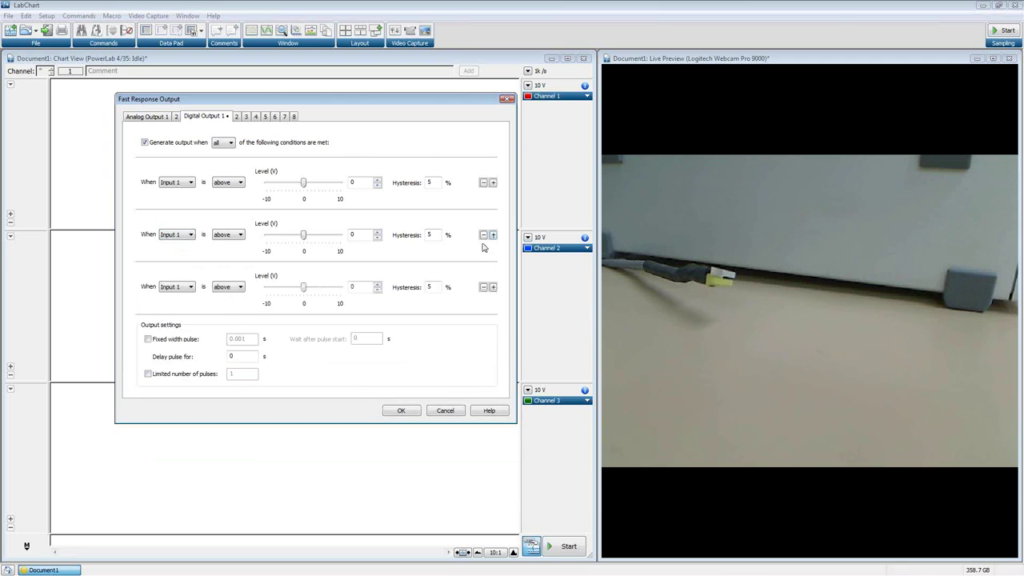
click(483, 234)
click(484, 235)
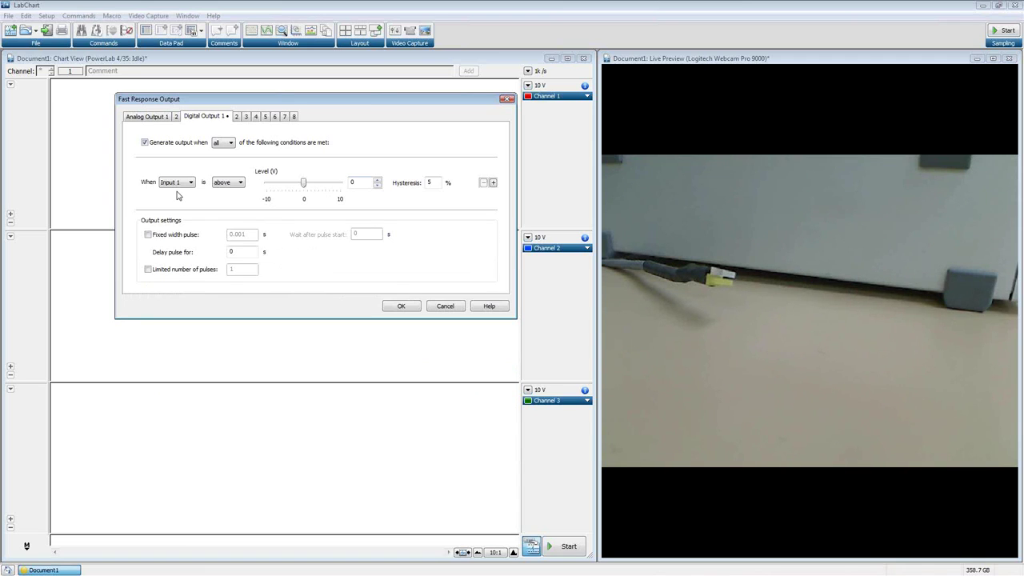
- View the comparison and input choices for the remaining condition, try its level controls, and set the level to 2 V
click(232, 185)
click(237, 183)
click(237, 186)
click(176, 187)
double_click(367, 181)
text(2)
click(377, 180)
click(378, 183)
click(379, 183)
click(378, 184)
click(378, 183)
drag(304, 183, 307, 184)
double_click(347, 183)
text(2)
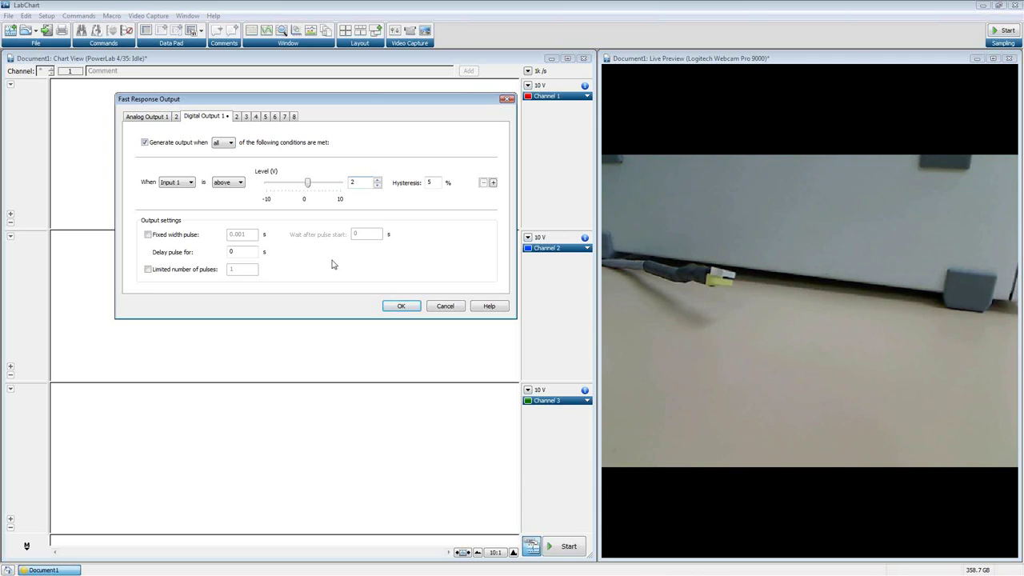
- Look over the condition's hysteresis setting, move the Fast Response Output setup lower over the chart, and cancel it
double_click(429, 182)
click(445, 184)
drag(460, 97, 431, 328)
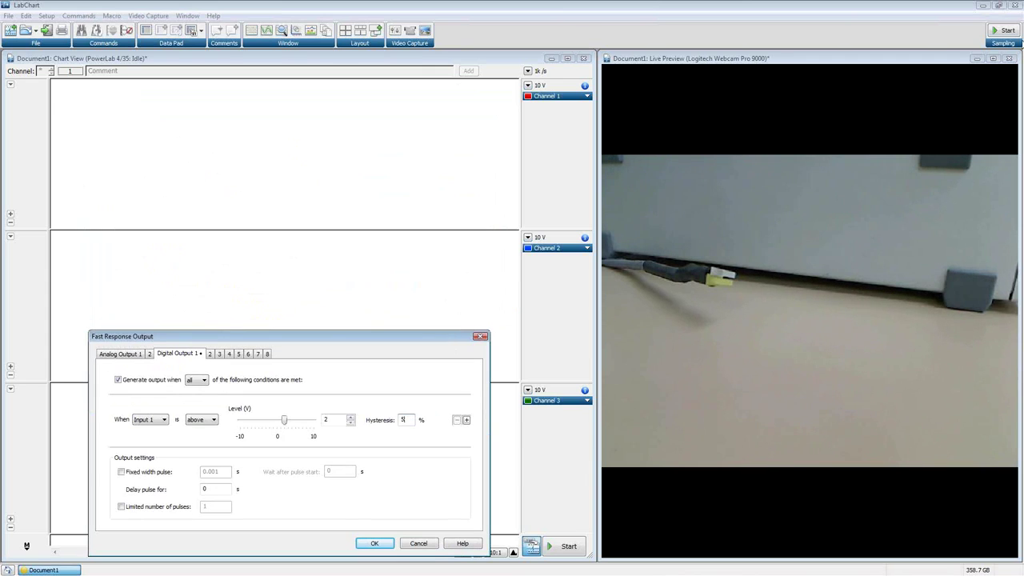
click(428, 545)
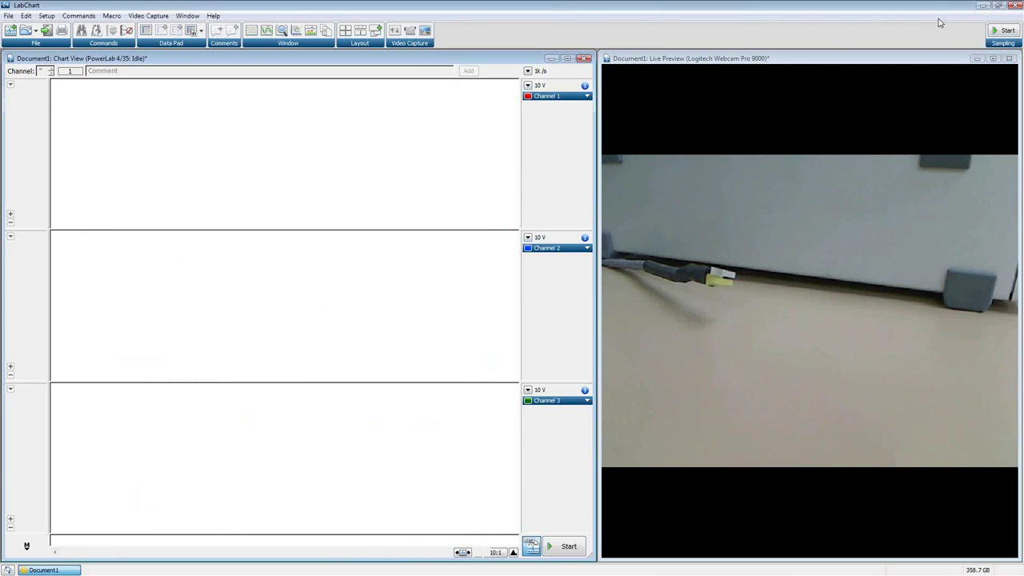
- Record about 5 s of data containing pulses on Channel 1, and stop sampling
click(1002, 30)
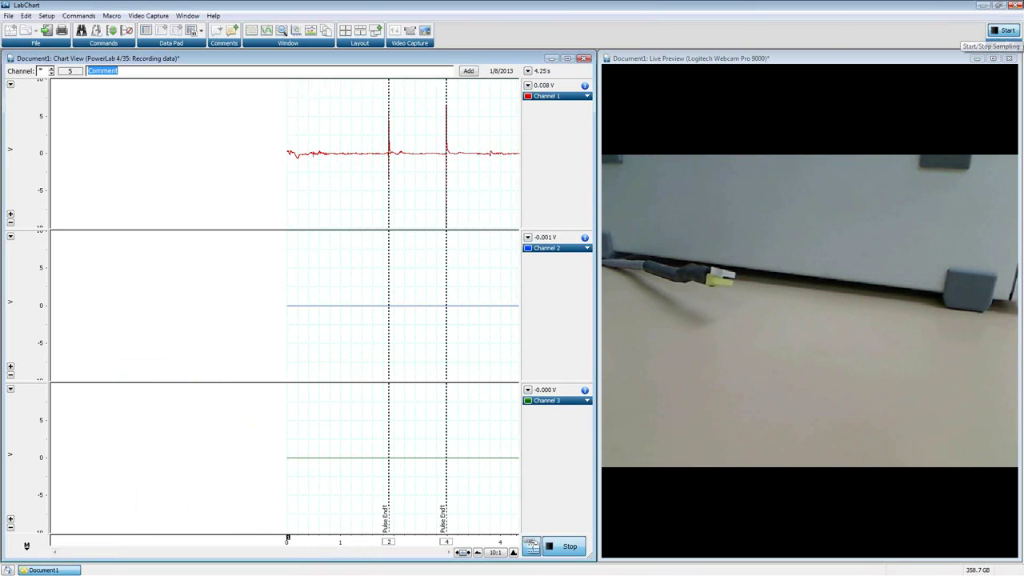
click(1000, 34)
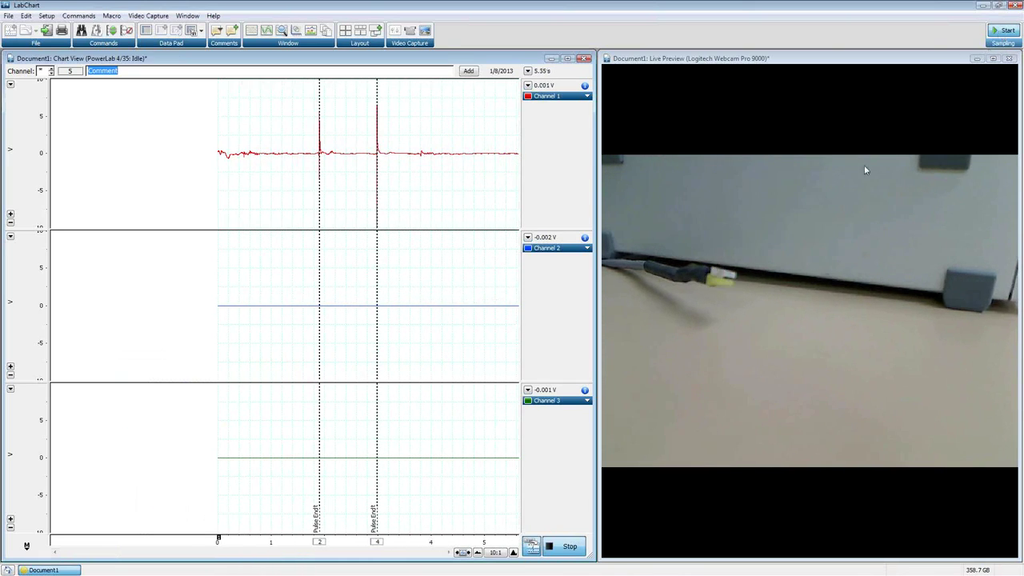
- Delete the Pulse Event, Timed Event and Master Alarm from the Event Manager and apply the change
click(46, 15)
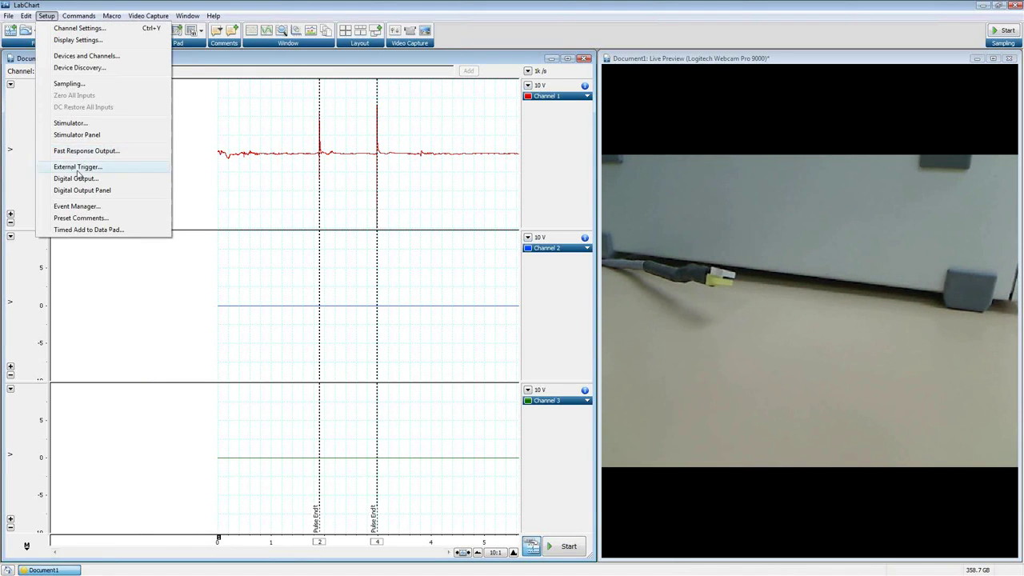
click(76, 206)
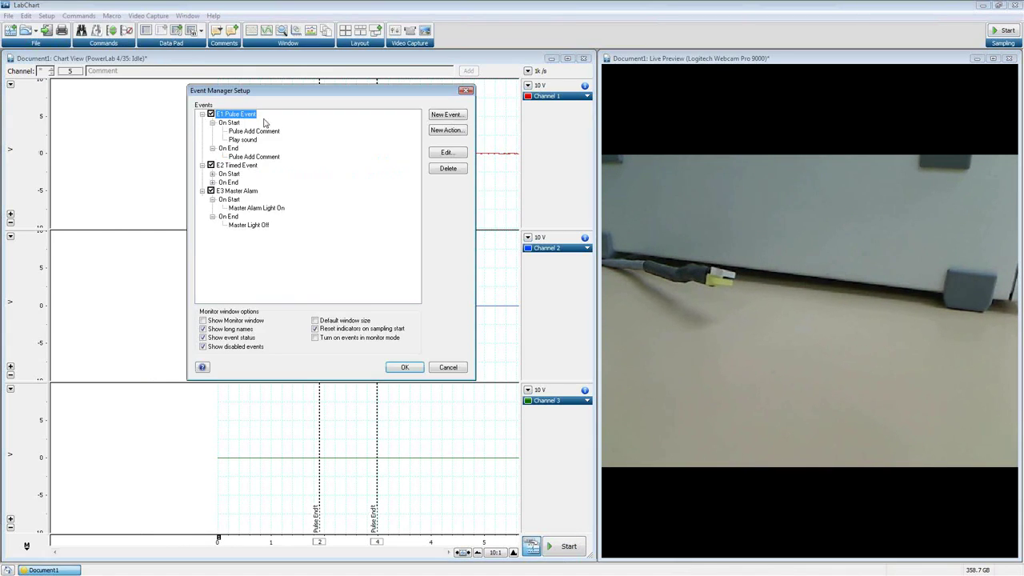
click(460, 169)
click(460, 170)
click(460, 170)
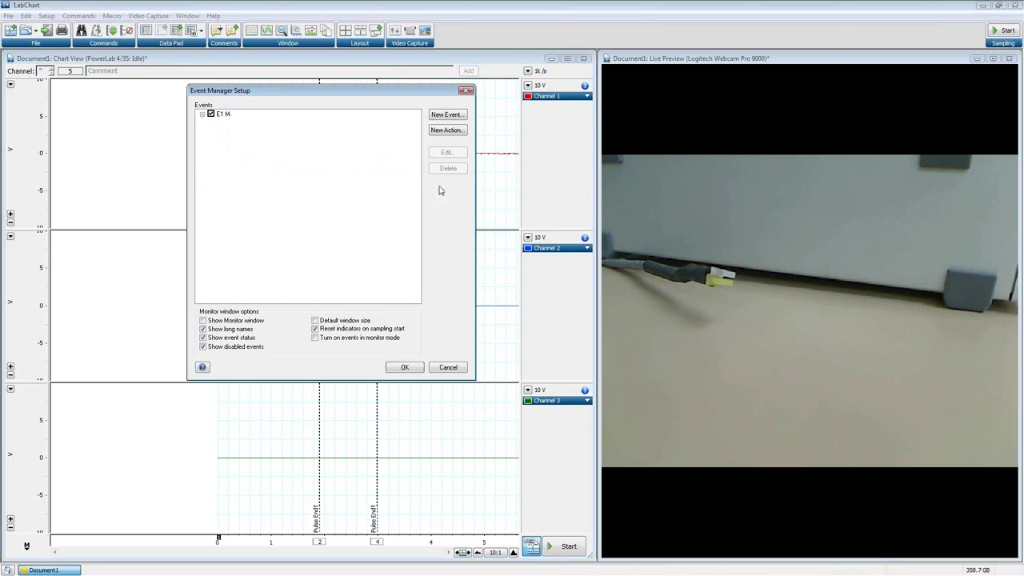
click(403, 368)
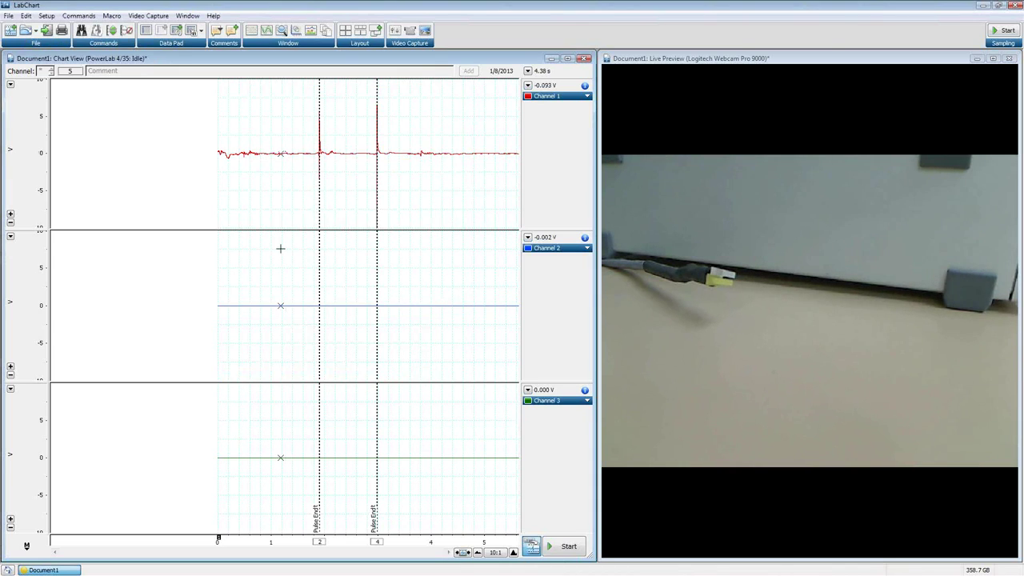
- Select the first Channel 1 pulse, examine its start and end comments magnified in Zoom View, and close that view
drag(371, 120, 404, 165)
drag(340, 141, 311, 156)
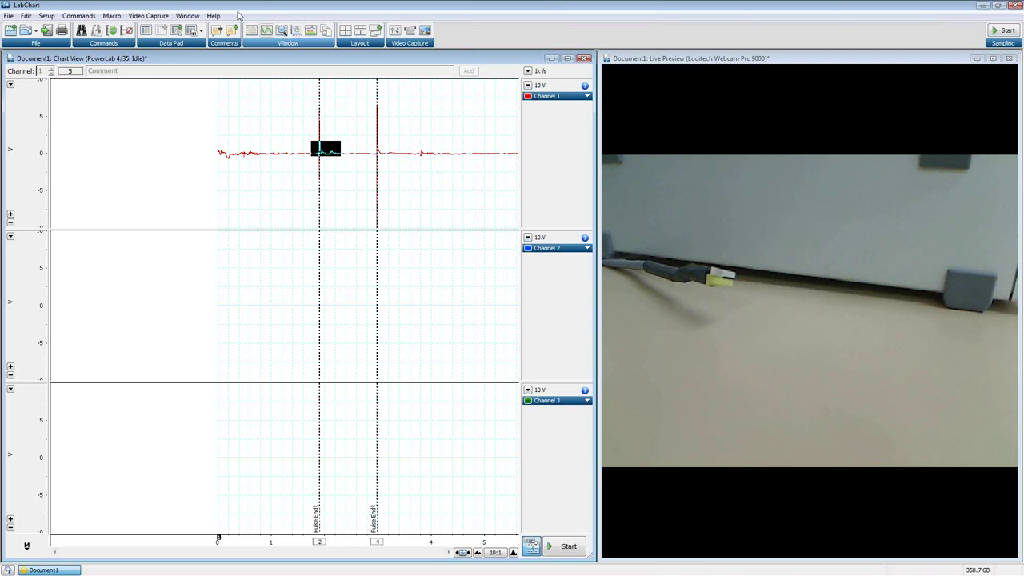
click(198, 16)
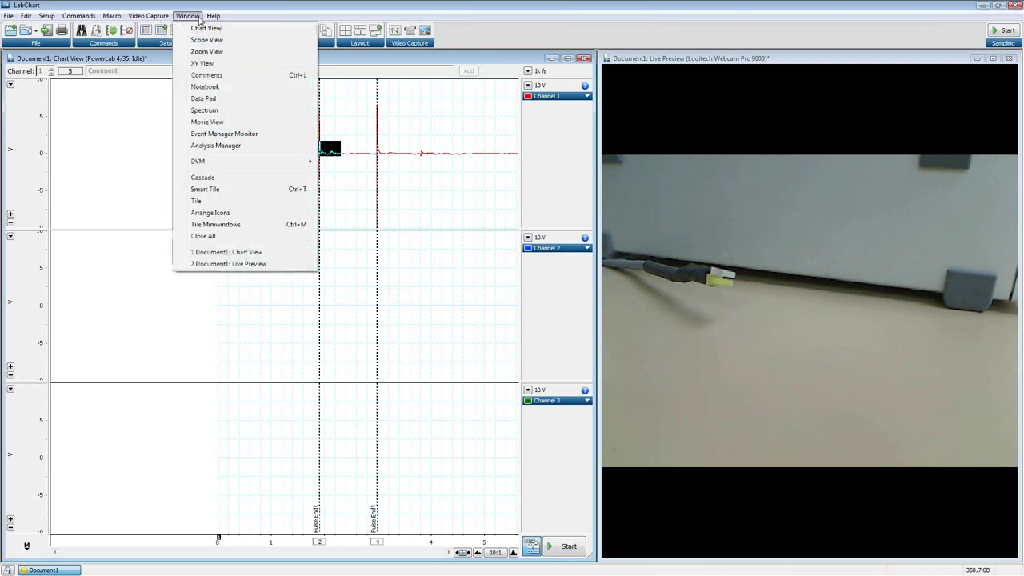
click(210, 51)
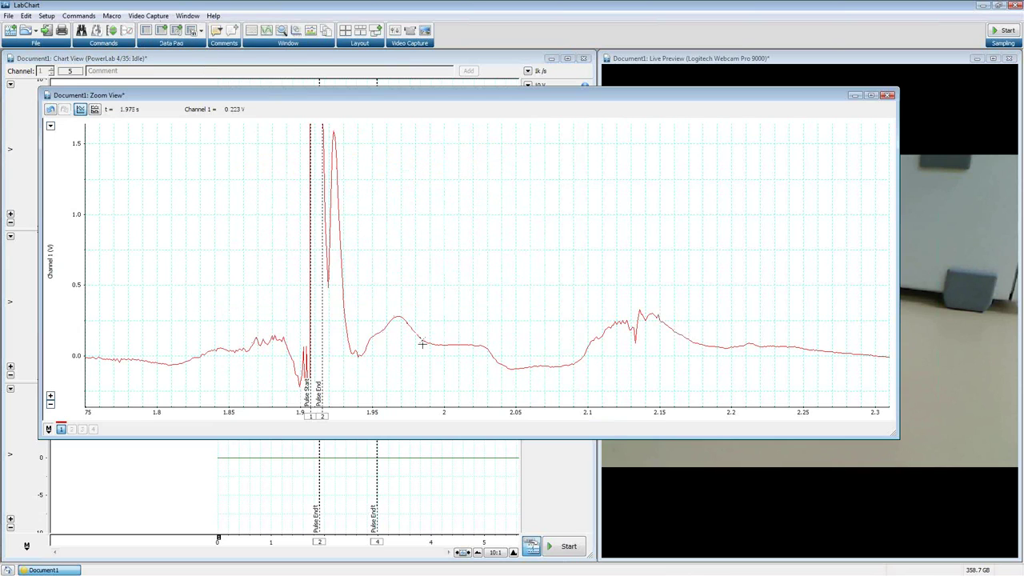
drag(98, 333, 483, 393)
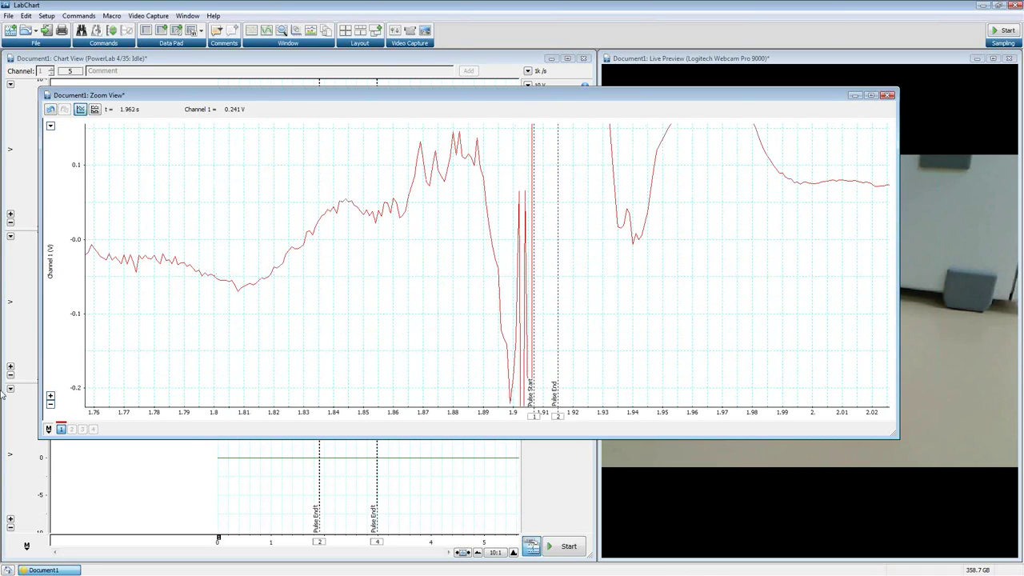
click(51, 110)
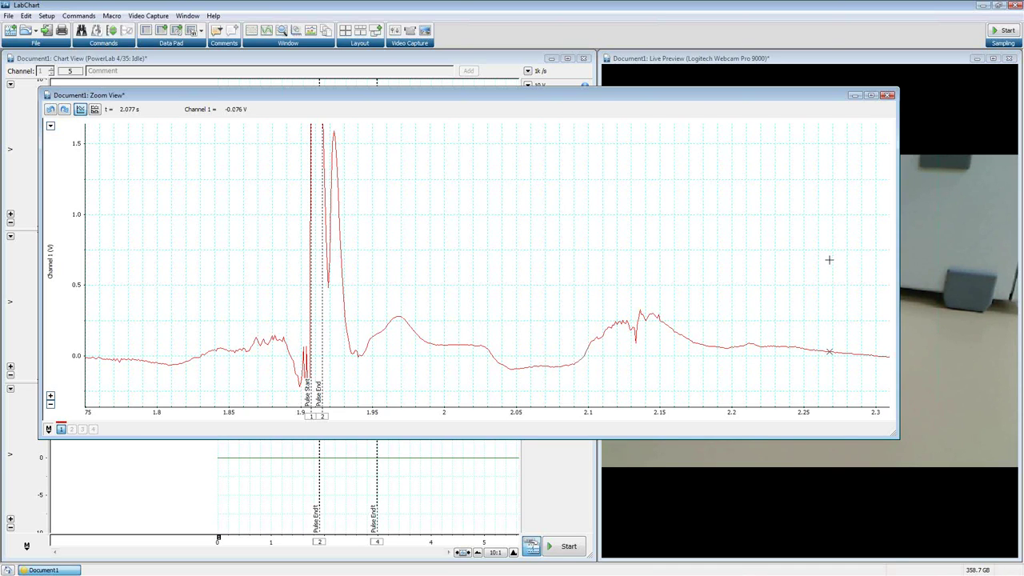
click(887, 95)
- Reopen the Fast Response Output setup and enable Digital Output 1 when Input 1 is above a 2 V level
click(46, 15)
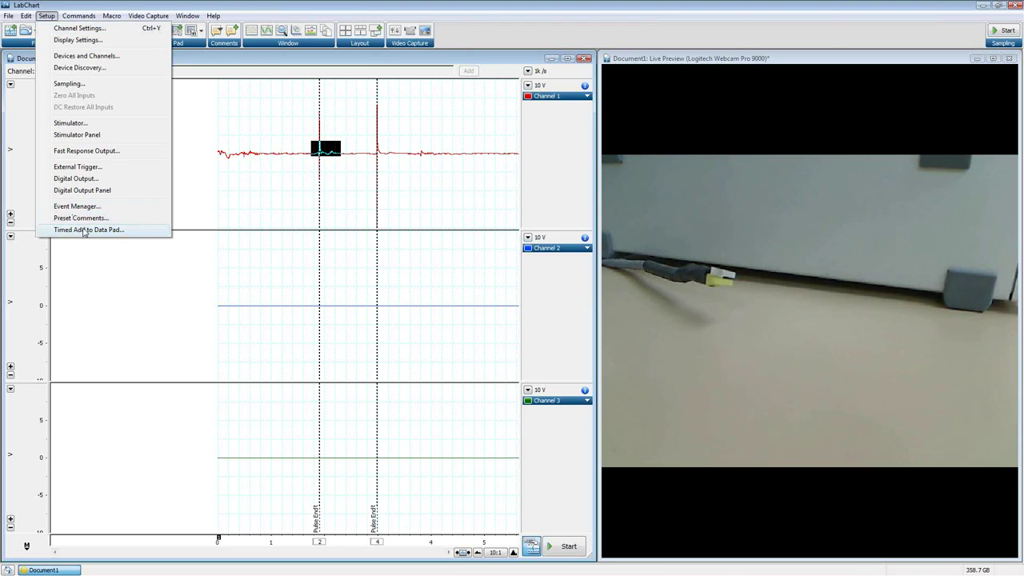
click(84, 151)
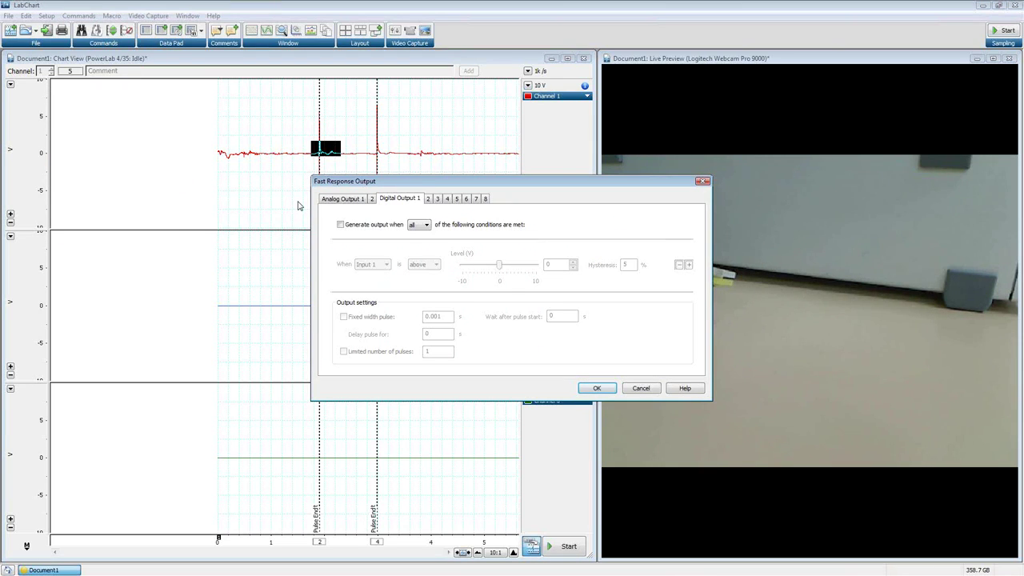
click(340, 225)
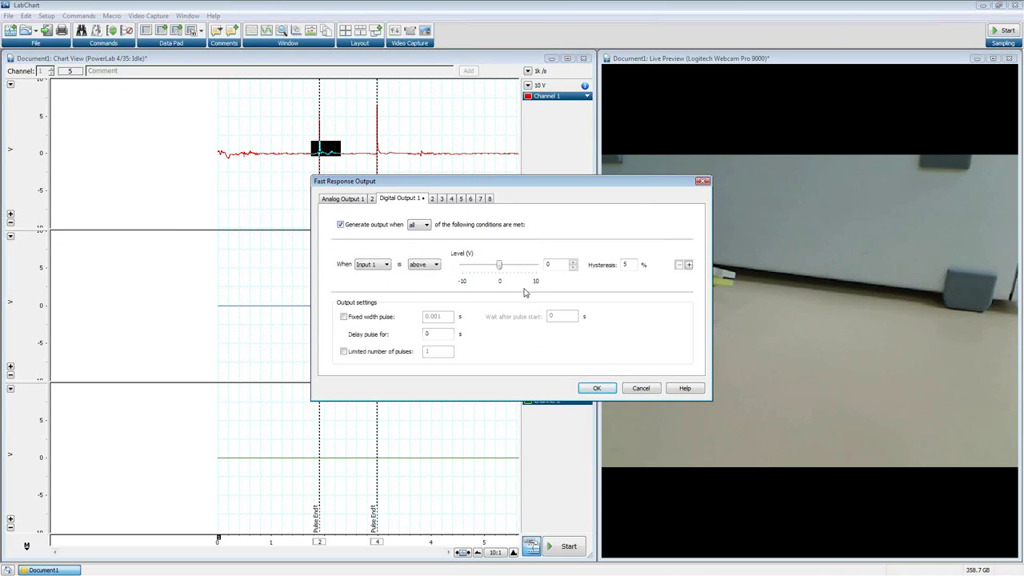
double_click(556, 264)
text(2)
- Give Digital Output 1 a fixed width pulse of 0.001 s with no delay or pulse limit, and apply the setup
click(343, 317)
key(Tab)
key(Tab)
text(.)
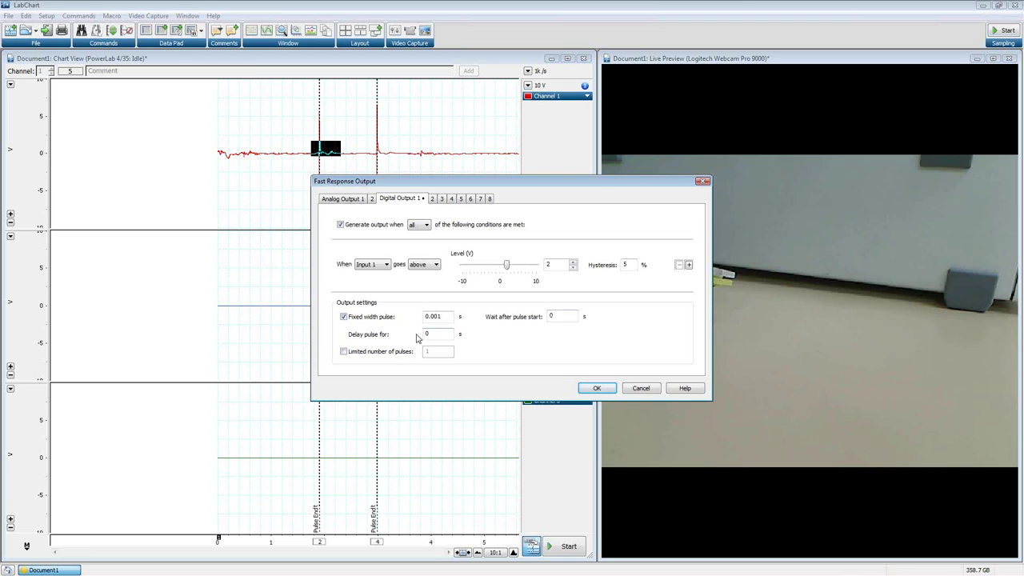
click(344, 351)
click(345, 352)
drag(506, 184, 508, 223)
click(607, 429)
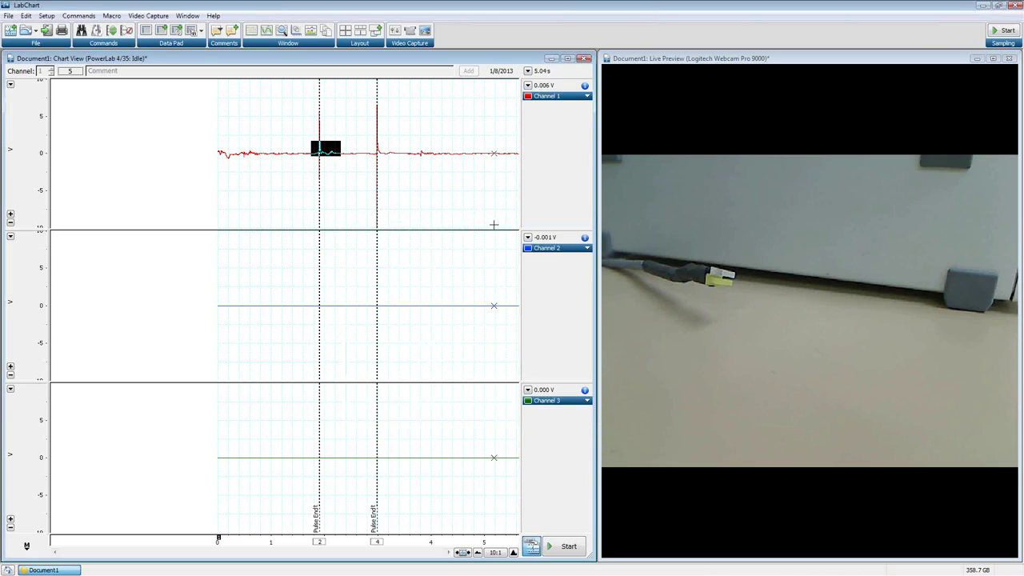
- Record another stretch of Channel 1 pulses with the fast response output active, and stop sampling
click(1005, 31)
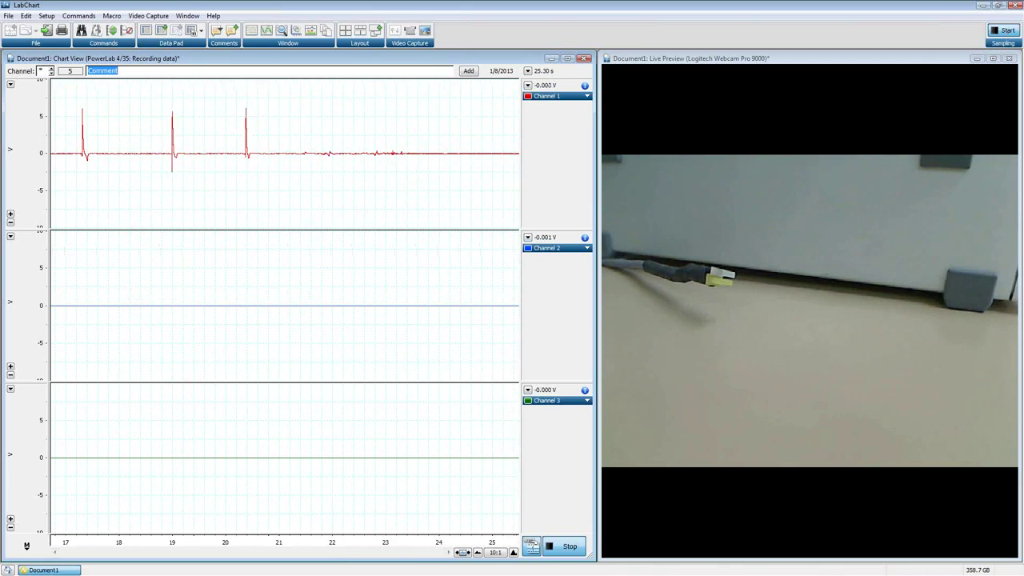
click(1003, 30)
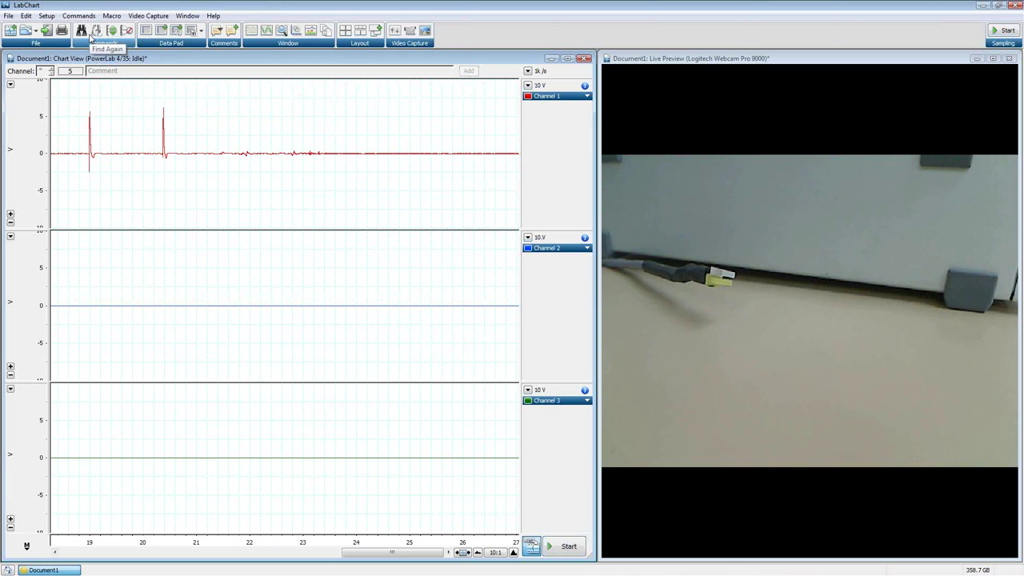
- Reopen the Fast Response Output setup and review the pages for analog outputs 1 and 2 and digital output 1
click(47, 16)
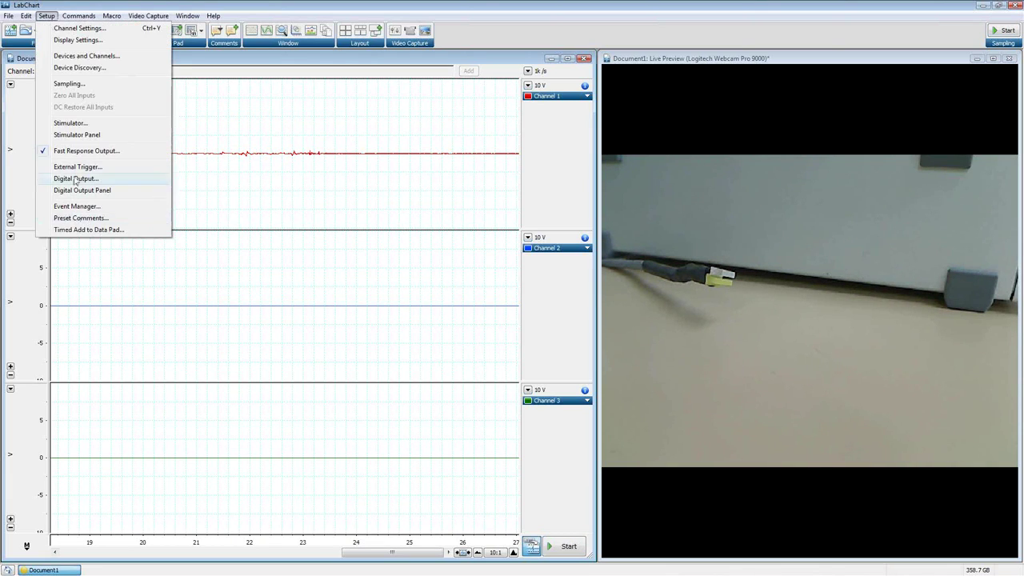
click(80, 151)
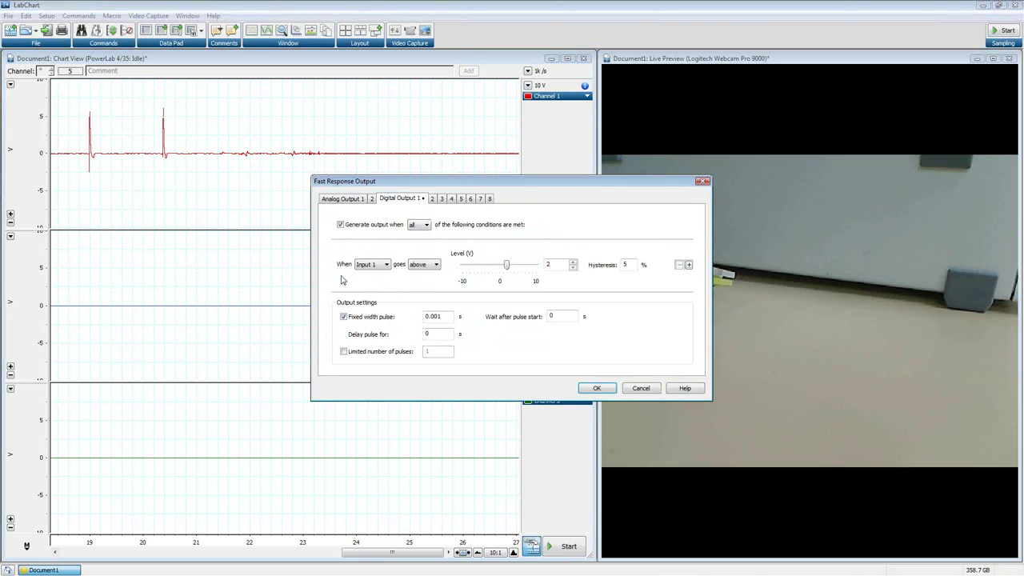
click(349, 199)
click(372, 200)
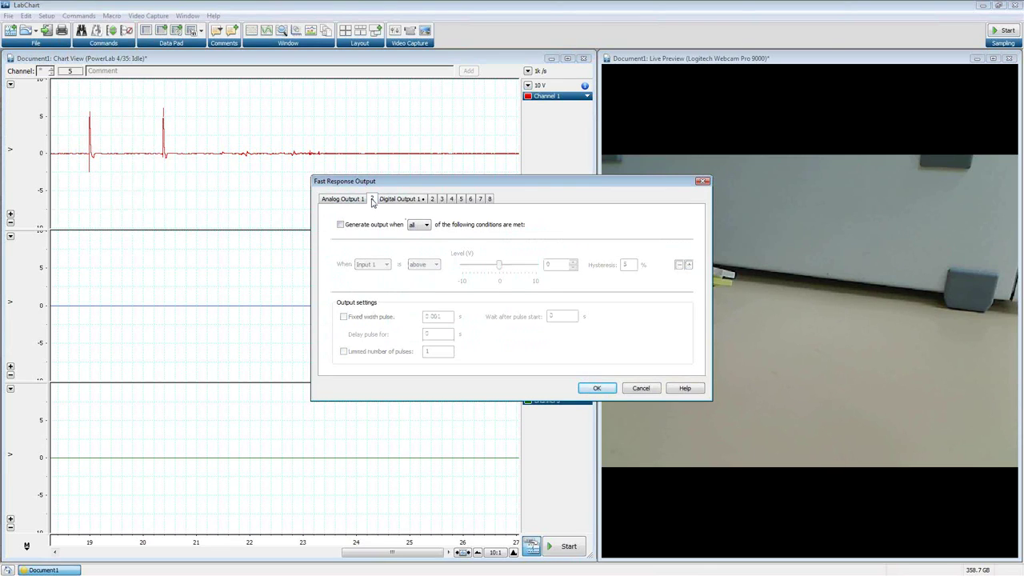
click(400, 199)
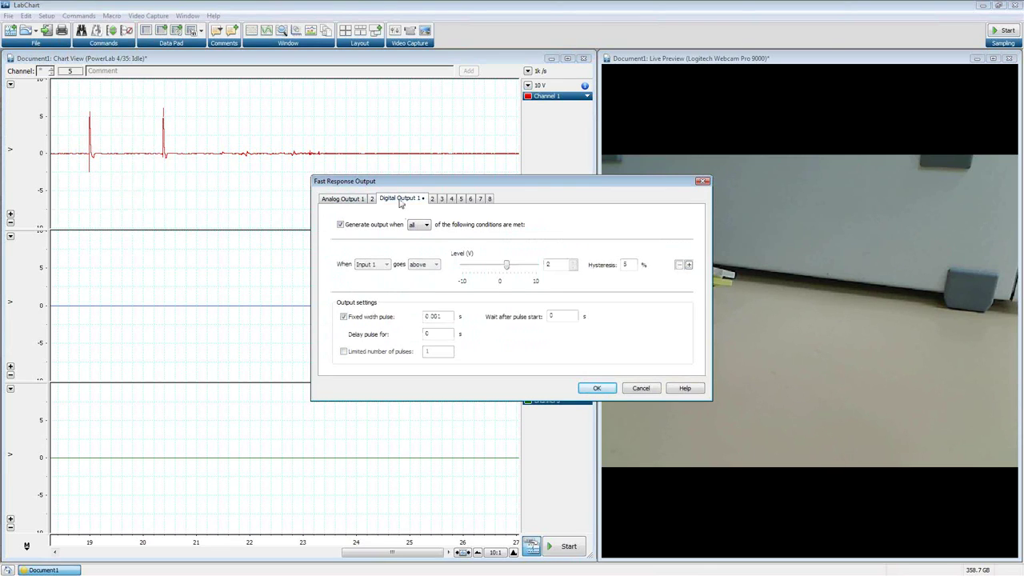
- Enable Digital Output 4 when Input 1 is above 0 V, compare it with the Digital Output 1 page, and apply the setup
click(452, 200)
click(340, 225)
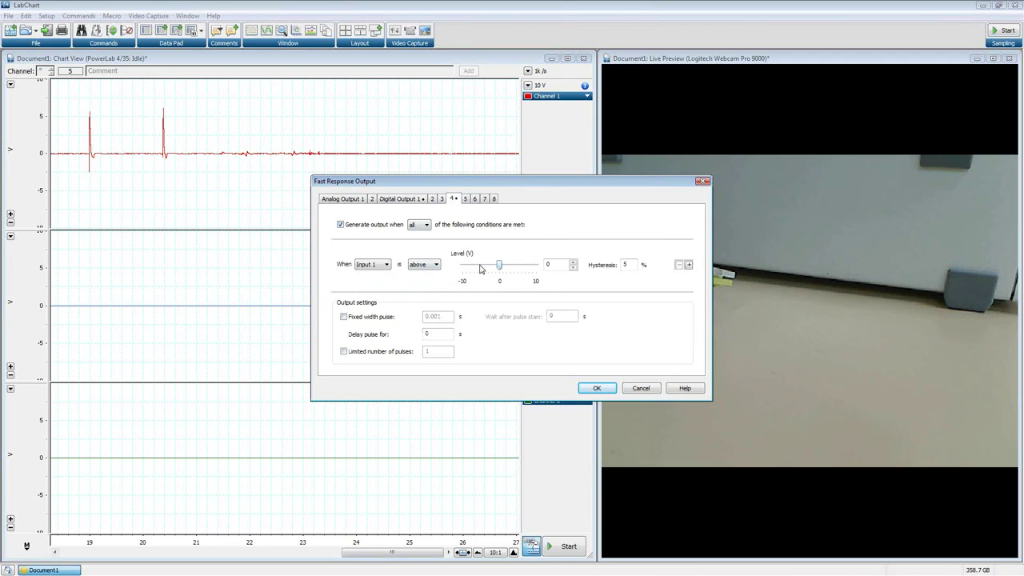
click(412, 200)
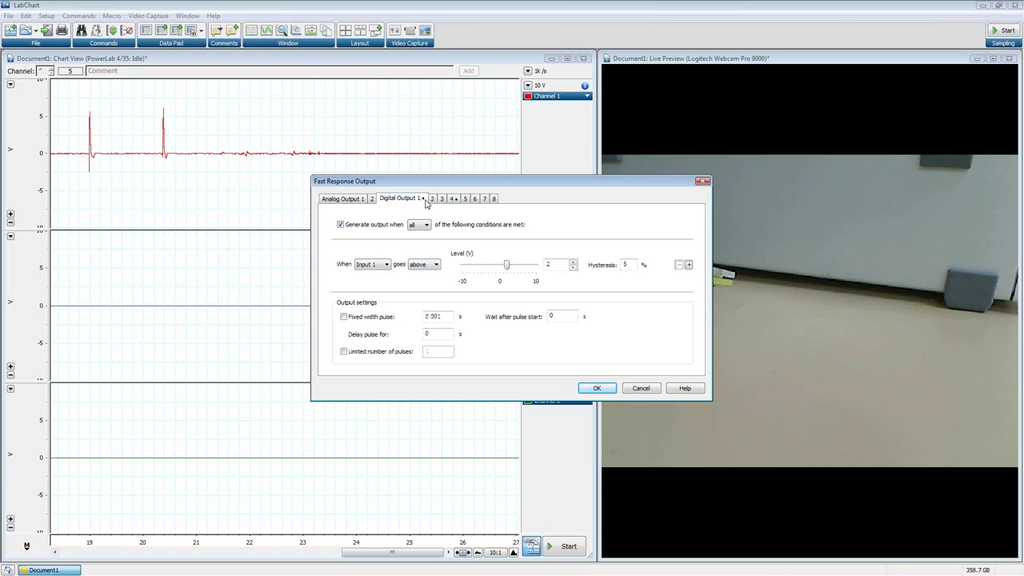
click(454, 200)
click(406, 201)
click(449, 200)
click(432, 199)
click(408, 200)
text(5)
click(596, 388)
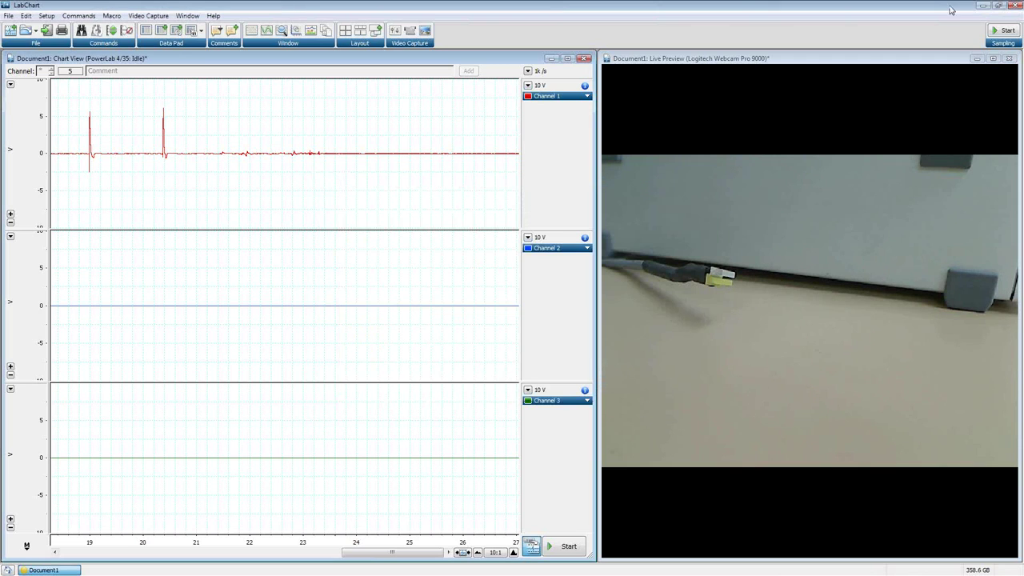
- Record a further stretch of data on all three channels and stop sampling
click(998, 33)
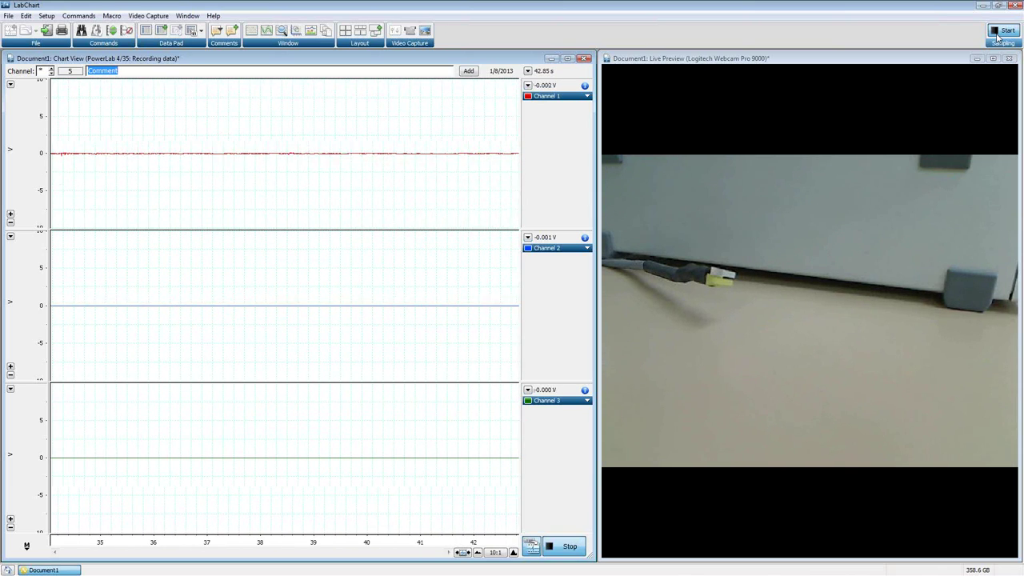
click(997, 36)
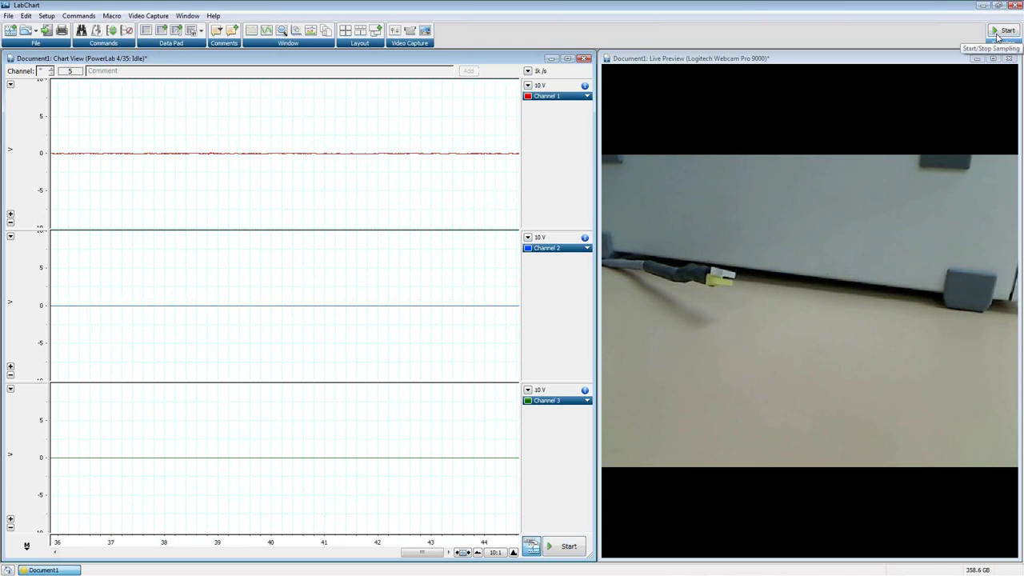
drag(213, 99, 346, 214)
click(417, 133)
drag(203, 98, 359, 219)
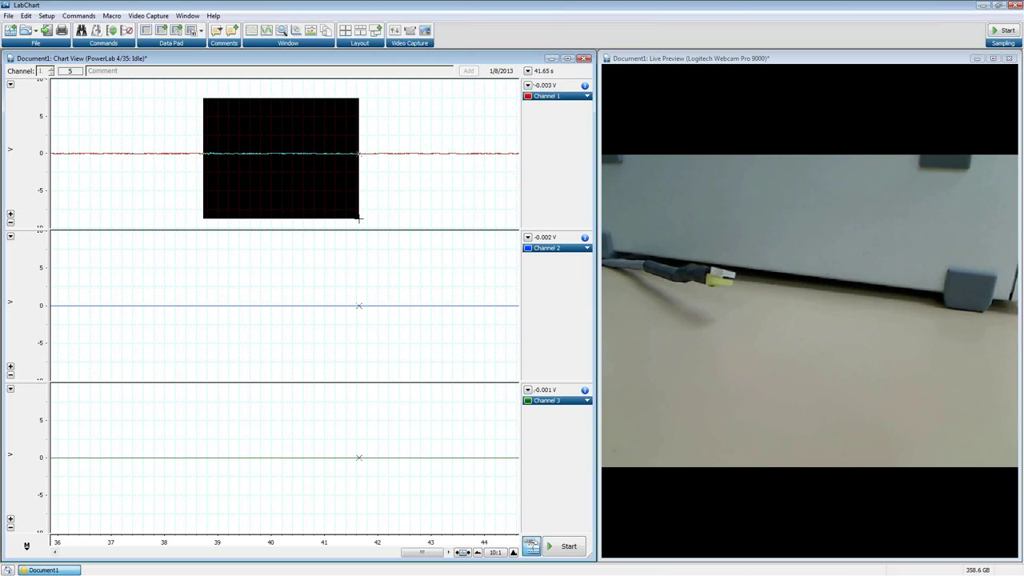
click(410, 130)
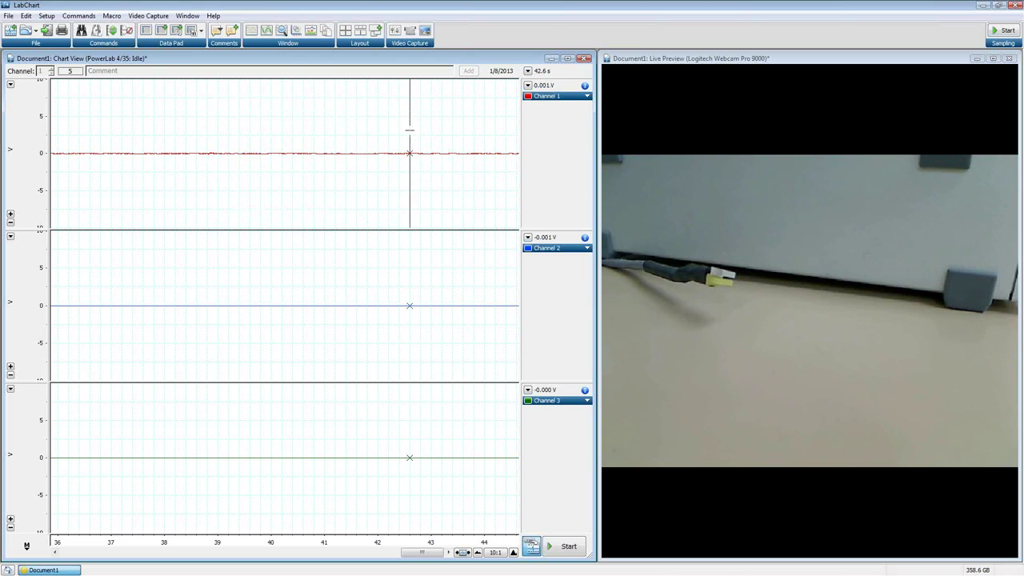